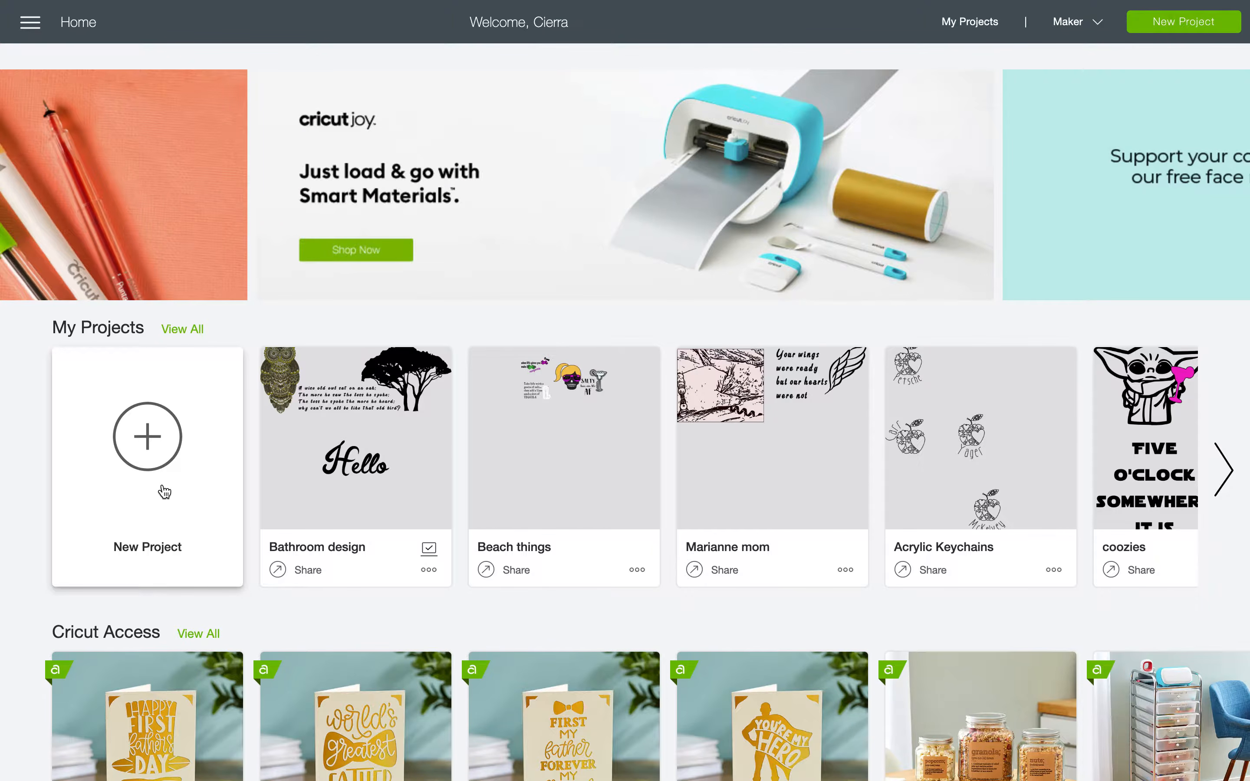
- Browse the Cricut Access and My Ready-to-Make Projects collections on the home page
scroll(164, 491, down, 5)
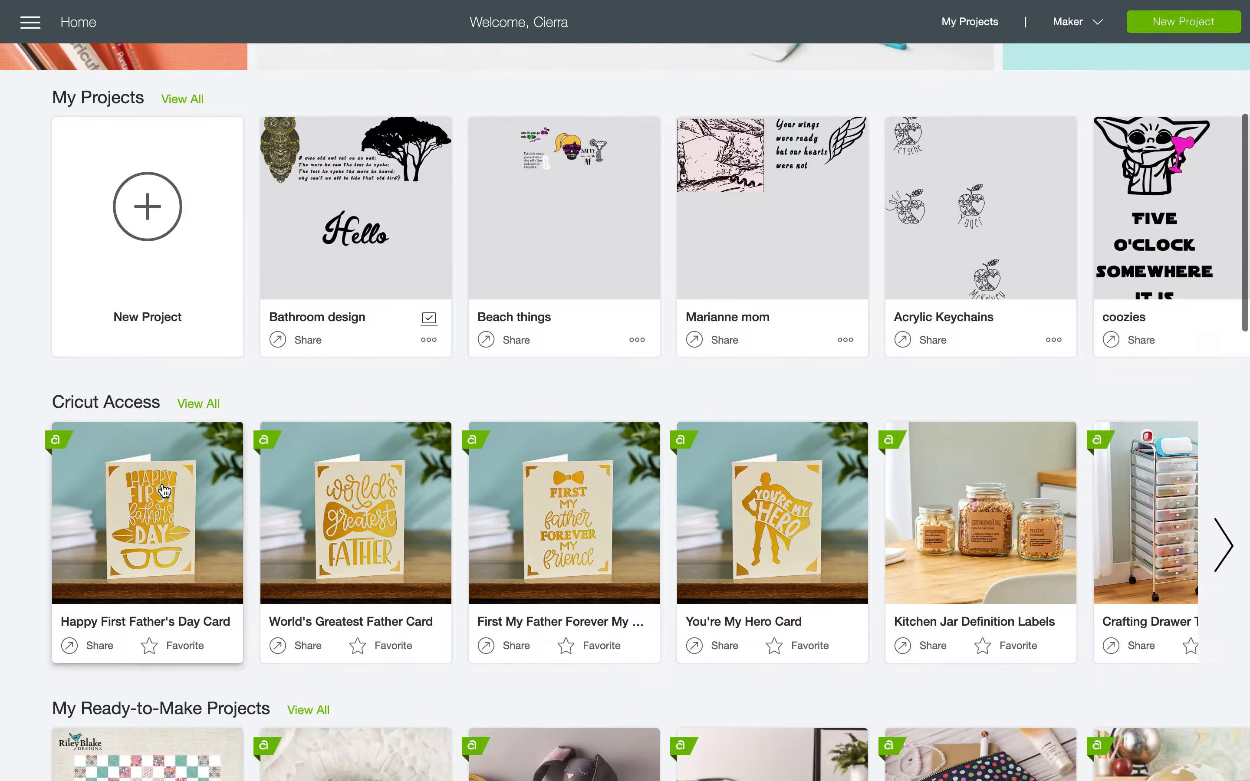
scroll(164, 490, down, 1)
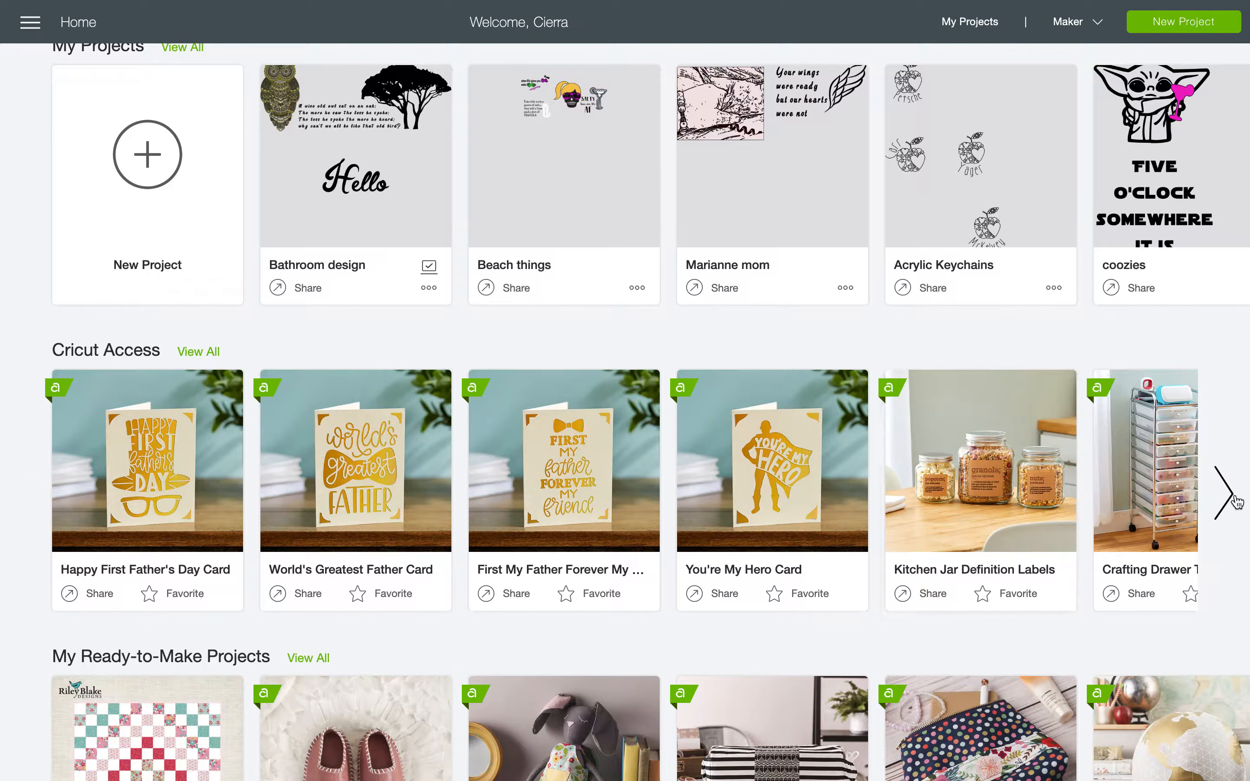
click(1223, 493)
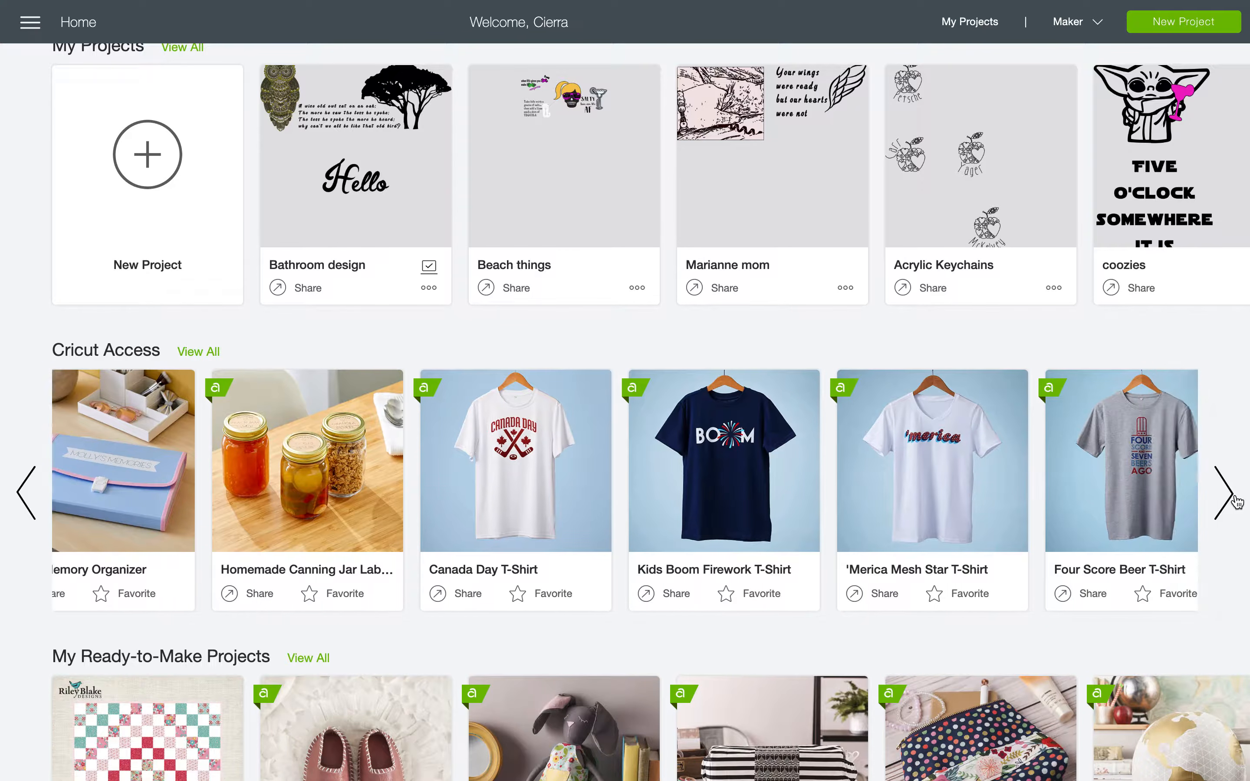
click(1234, 497)
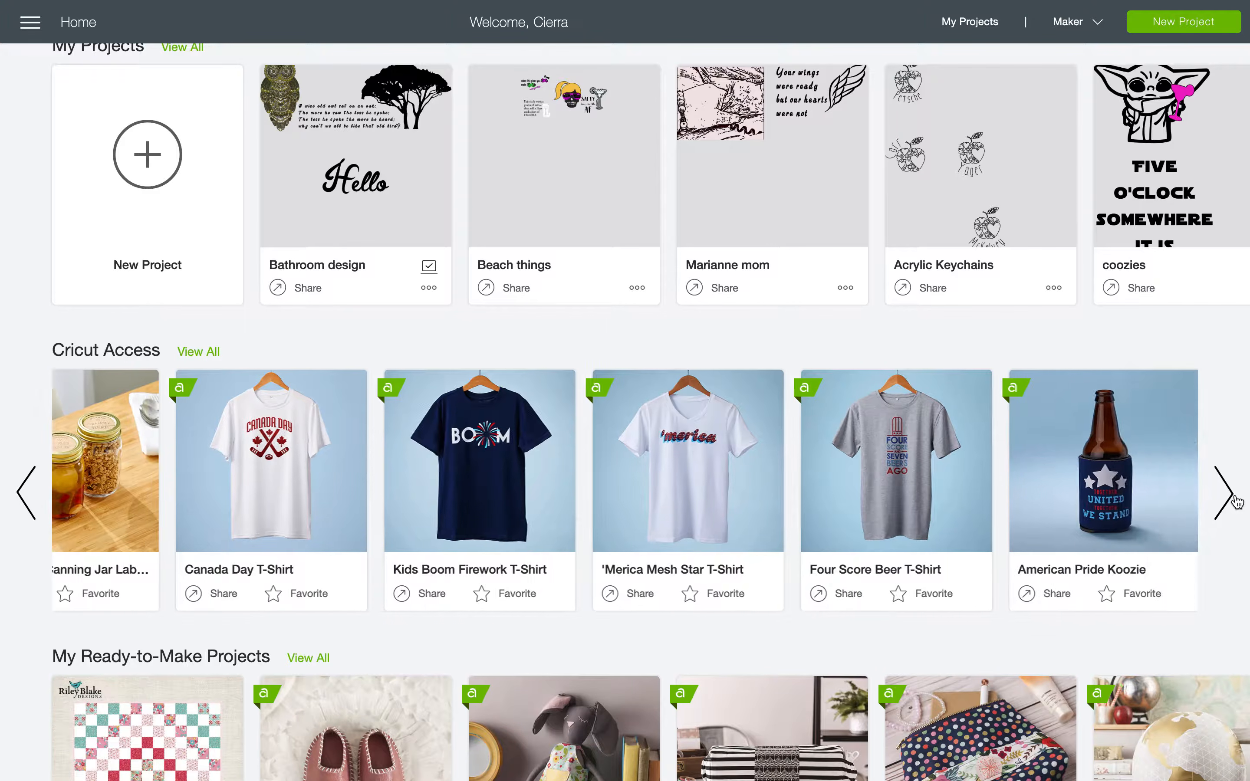
click(1234, 497)
click(1233, 497)
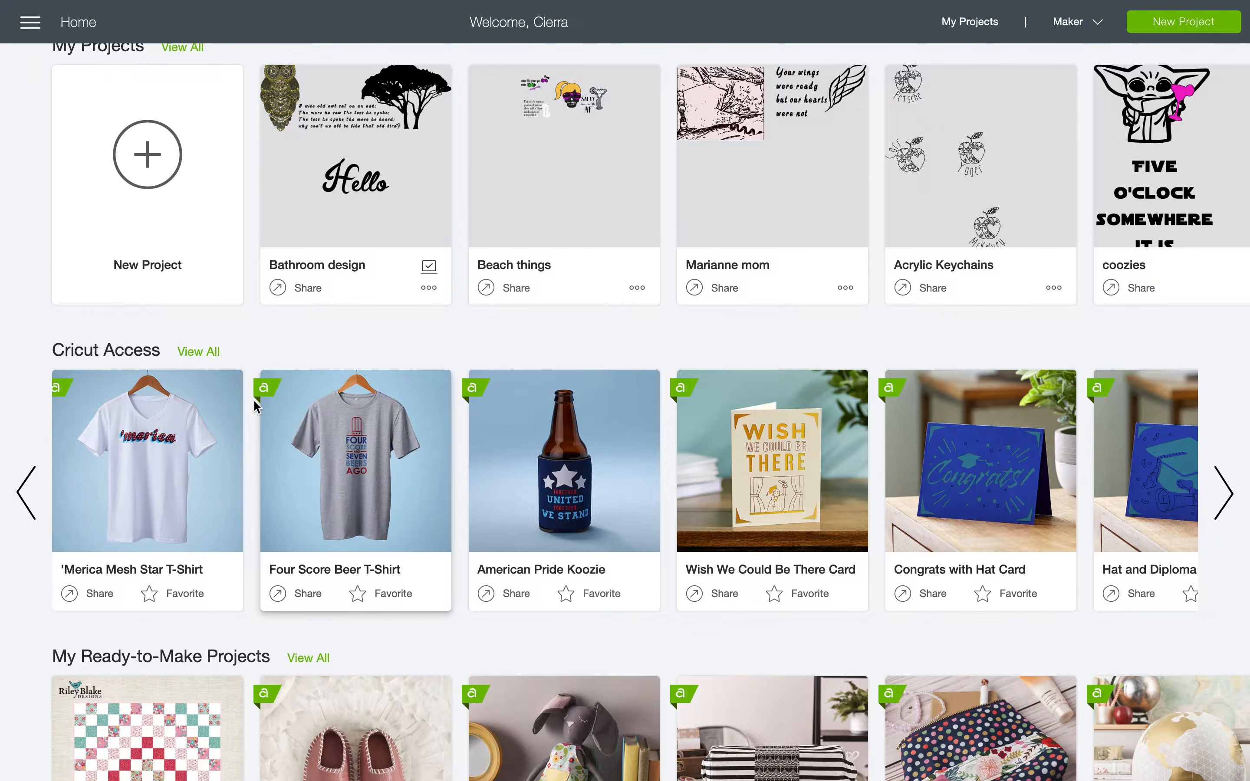
scroll(253, 406, down, 6)
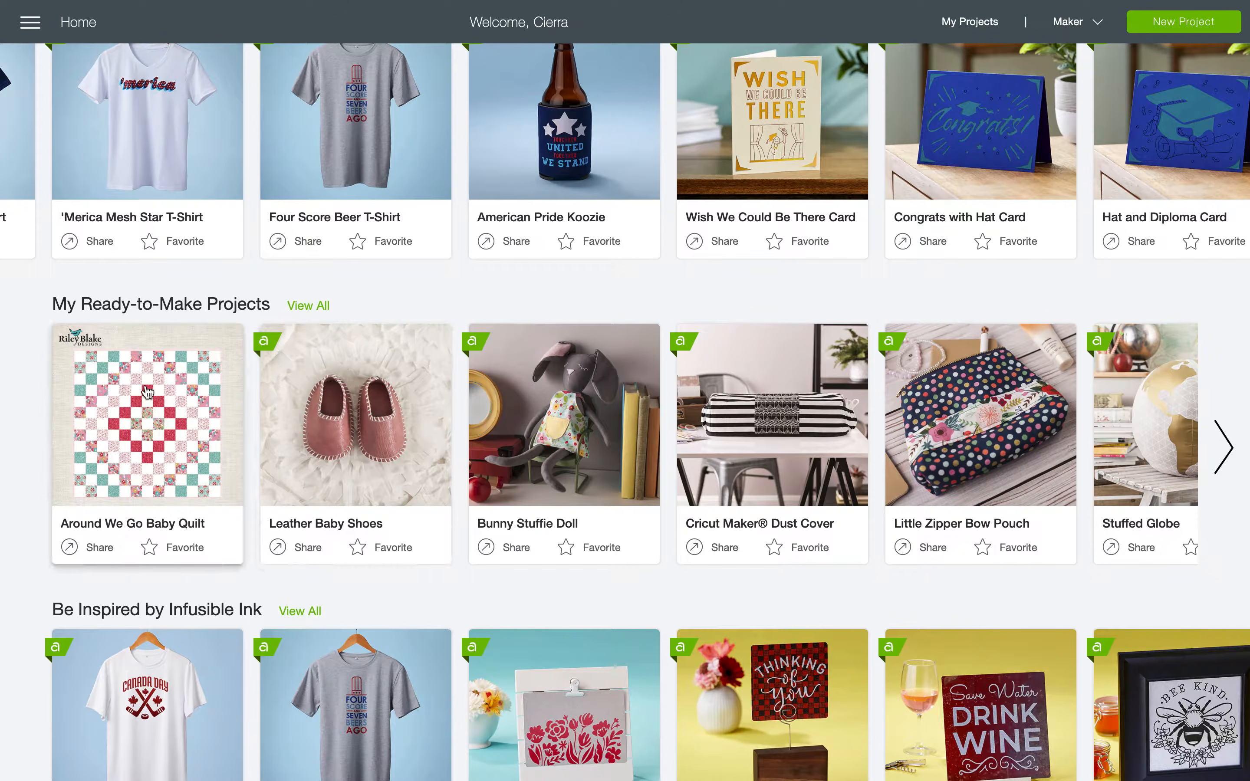
click(1223, 455)
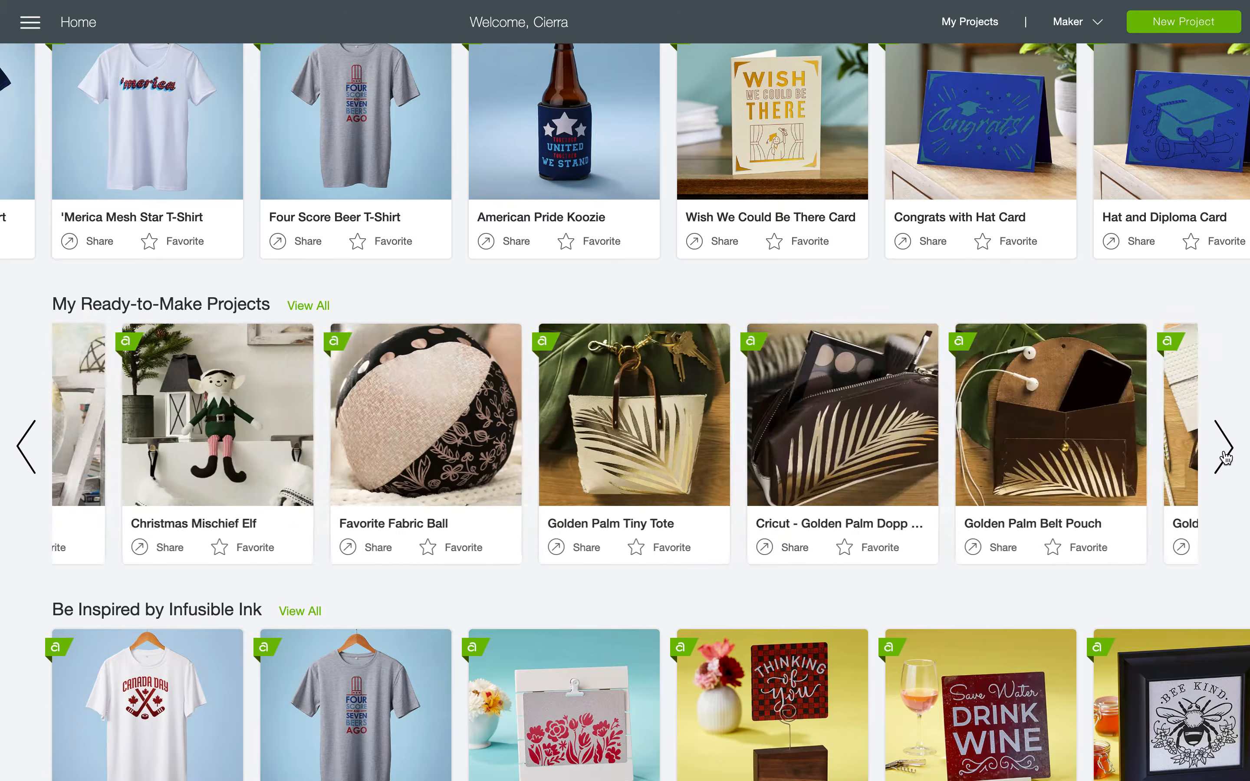
click(1223, 454)
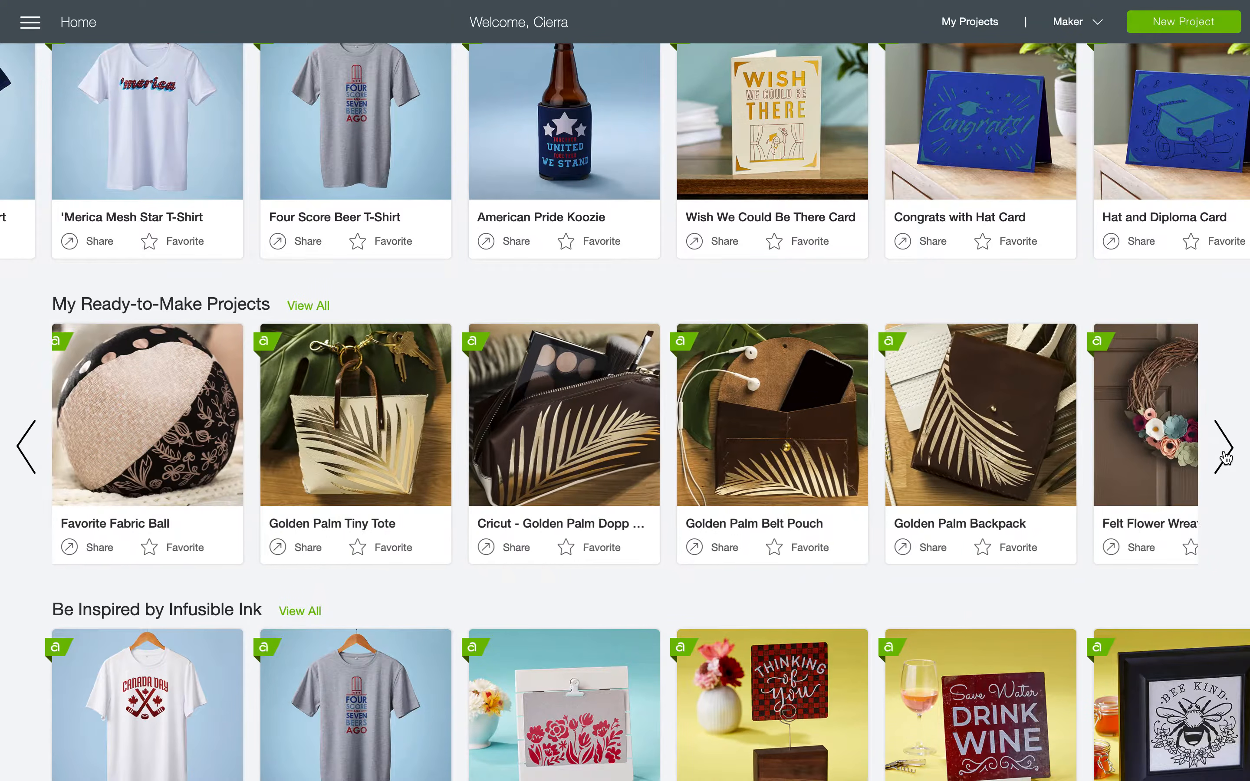
- Look through the remaining home page collections, from Infusible Ink to Iron-On for All Occasions, and return to the start of the page
scroll(1147, 453, down, 5)
mouse_move(1147, 452)
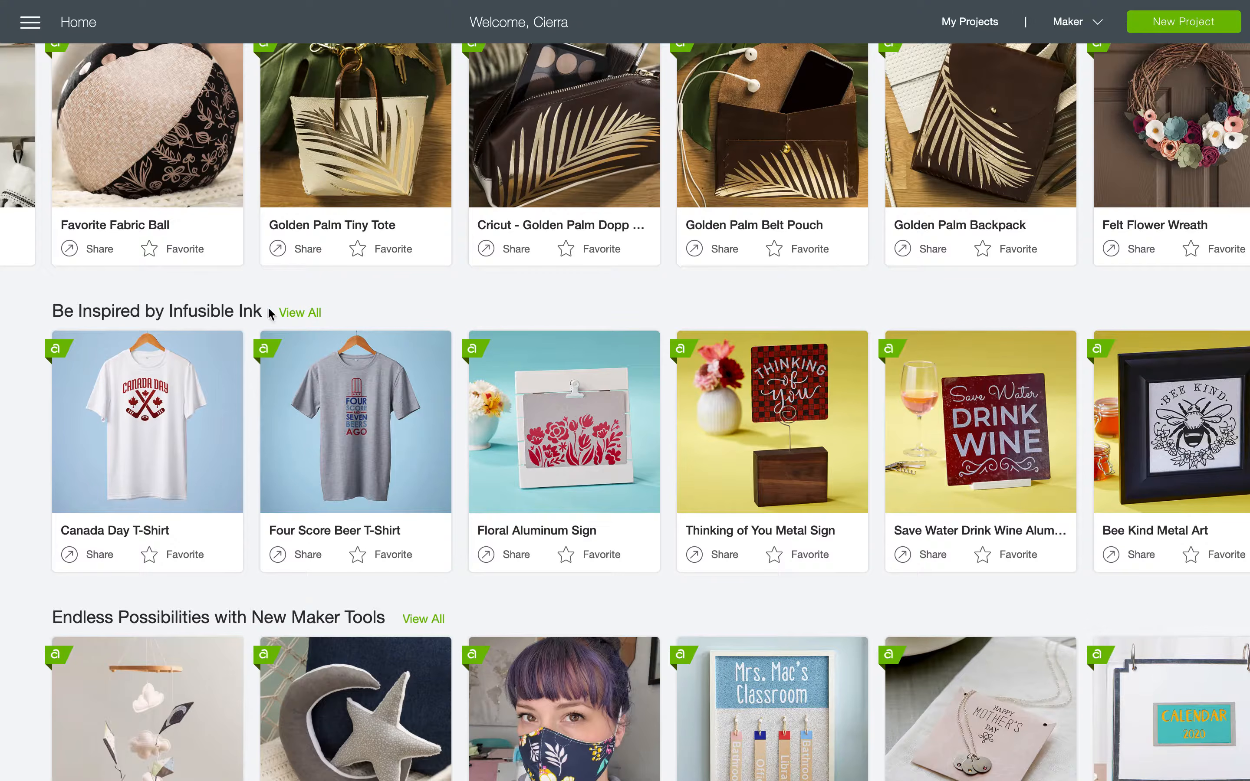
scroll(288, 162, down, 5)
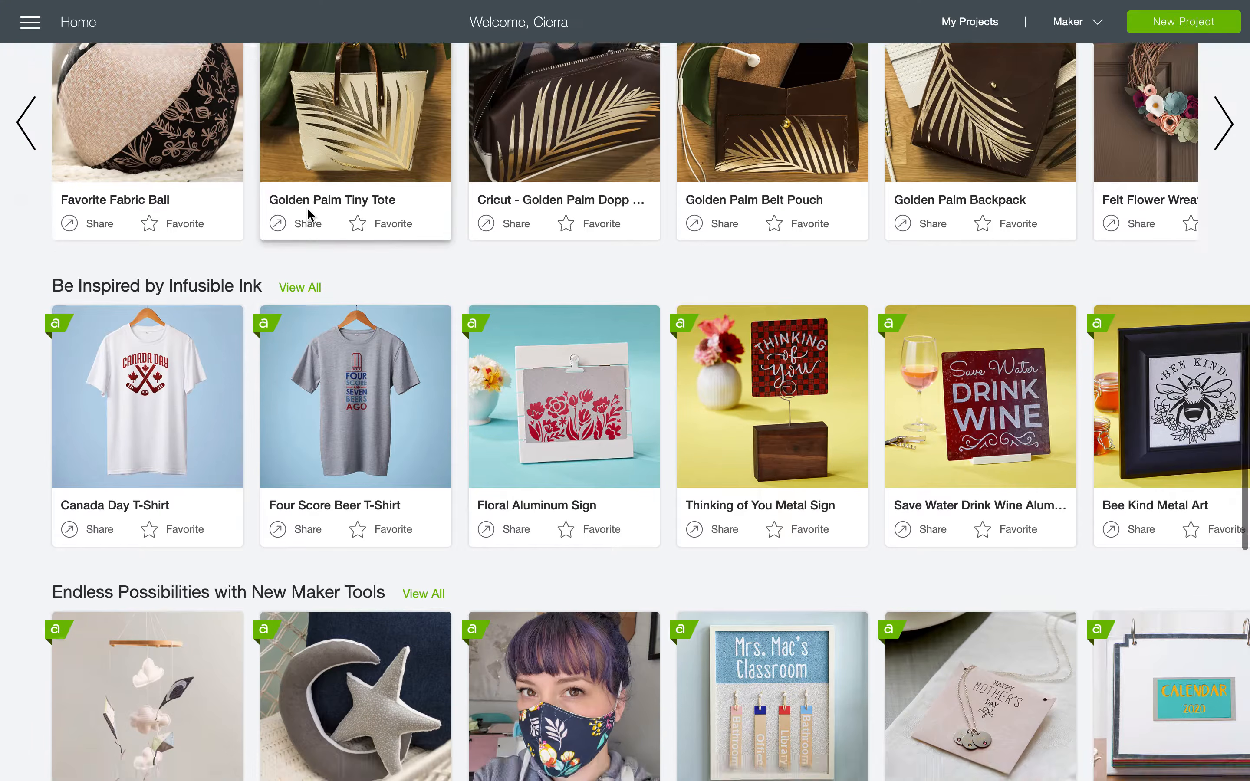
scroll(309, 413, down, 5)
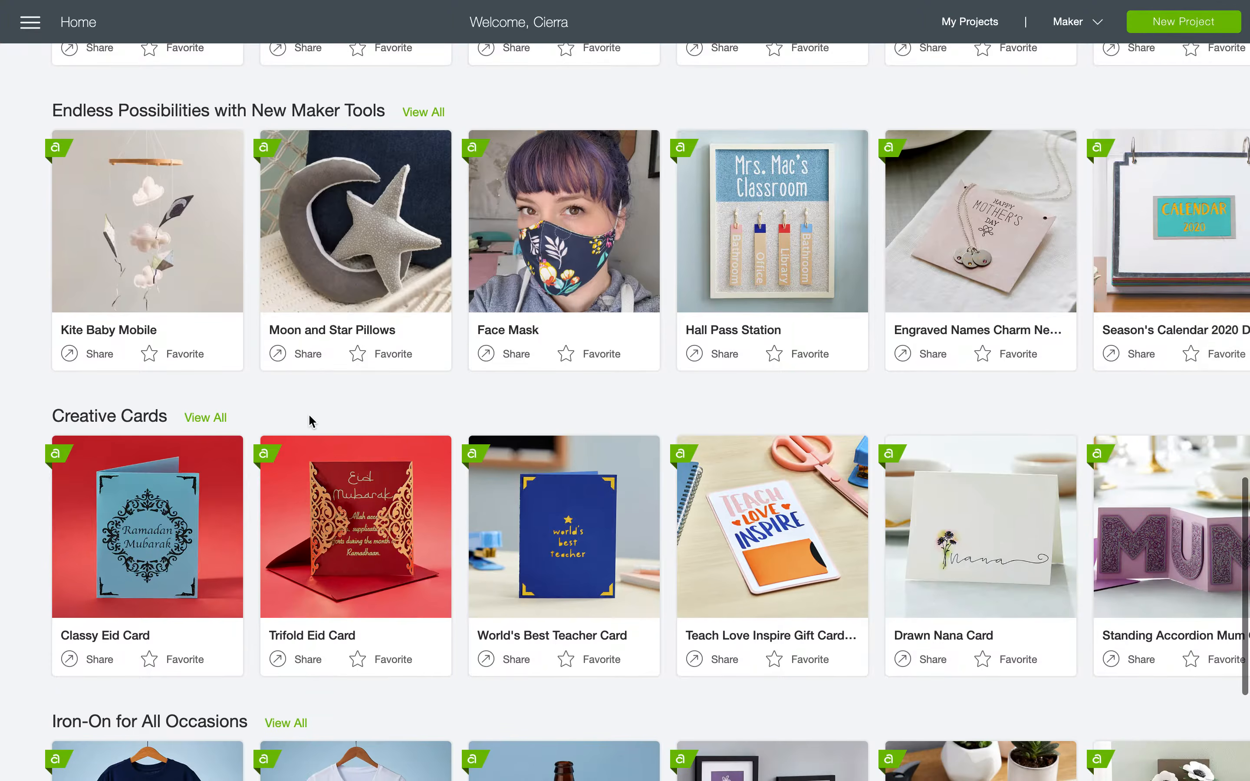
scroll(191, 451, down, 3)
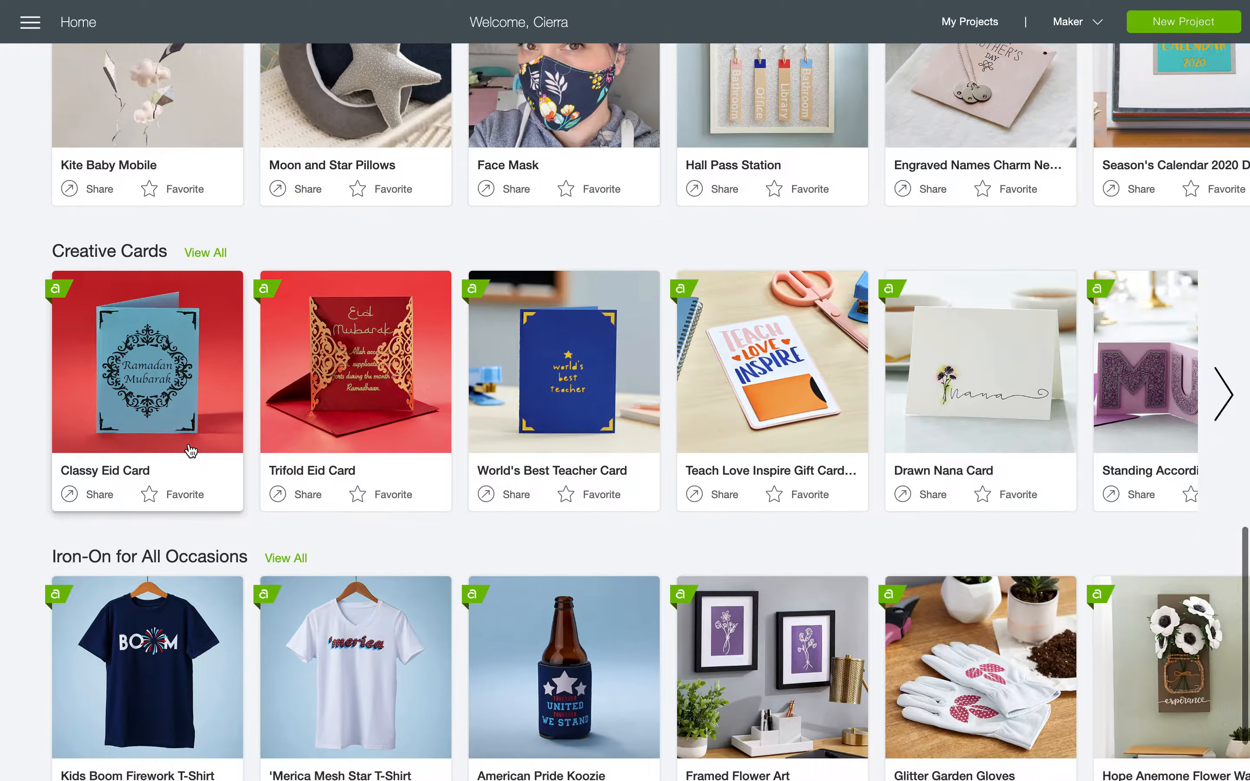
scroll(687, 454, down, 2)
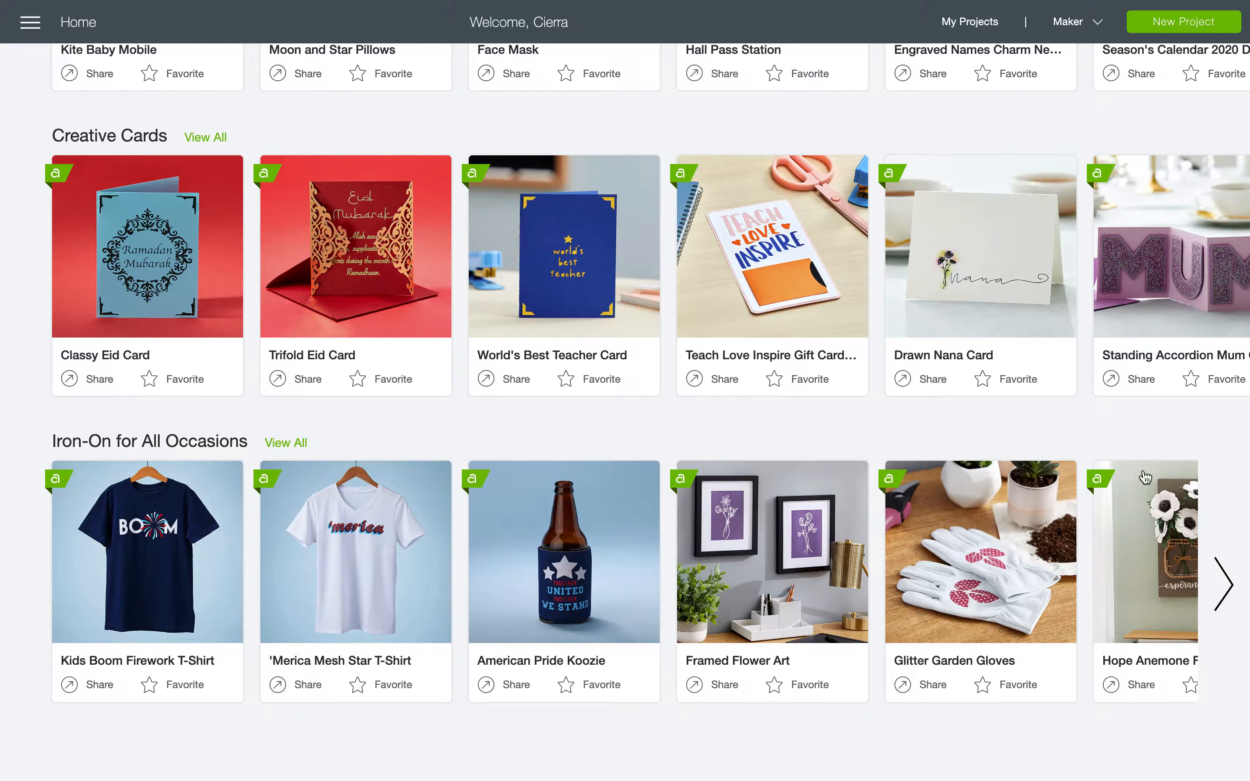
scroll(1102, 445, up, 20)
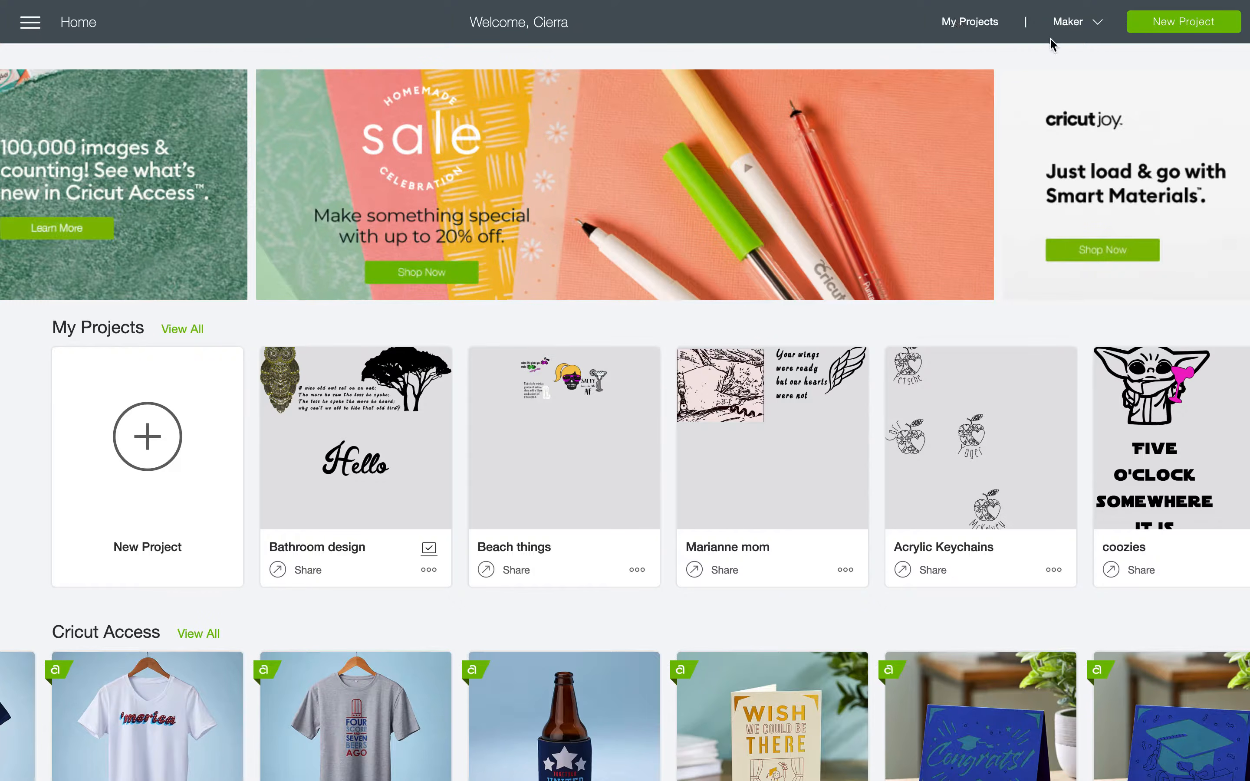
- Review the selectable Cricut machine types and the home page's navigation and account options without changing any of them
click(1073, 23)
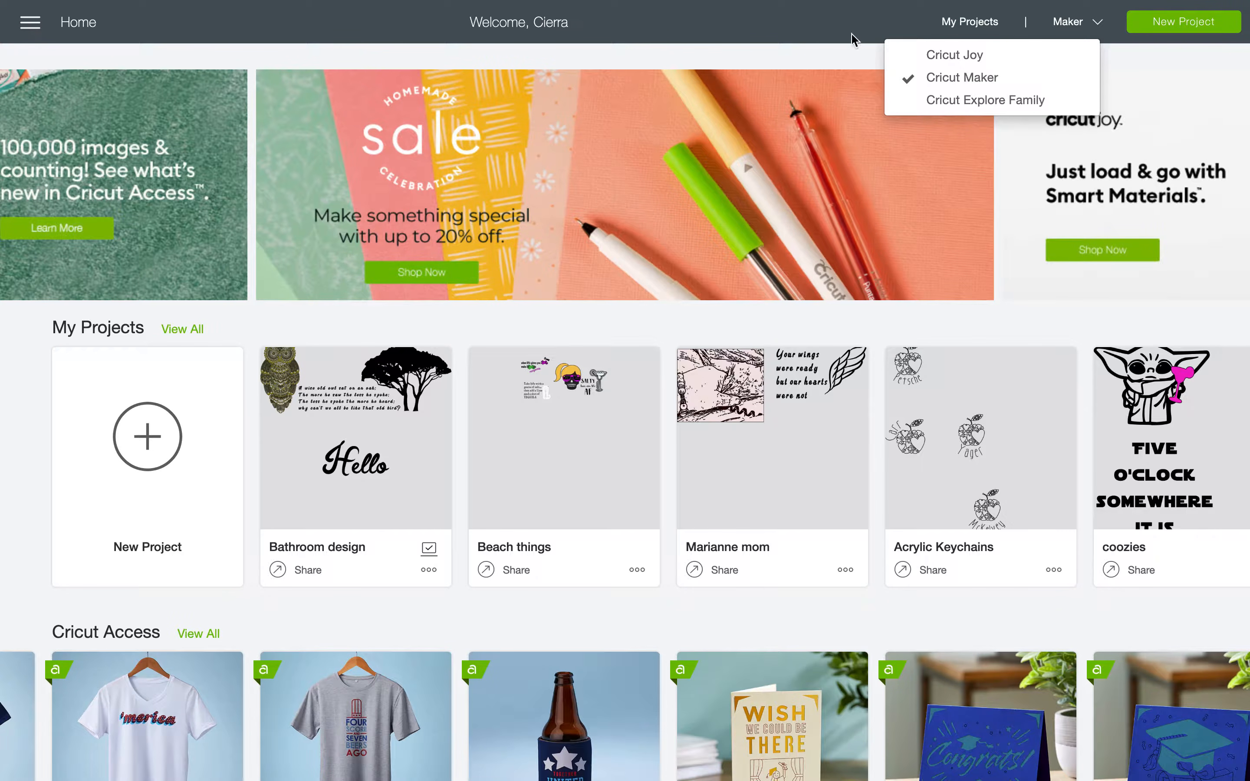
click(812, 22)
mouse_move(249, 3)
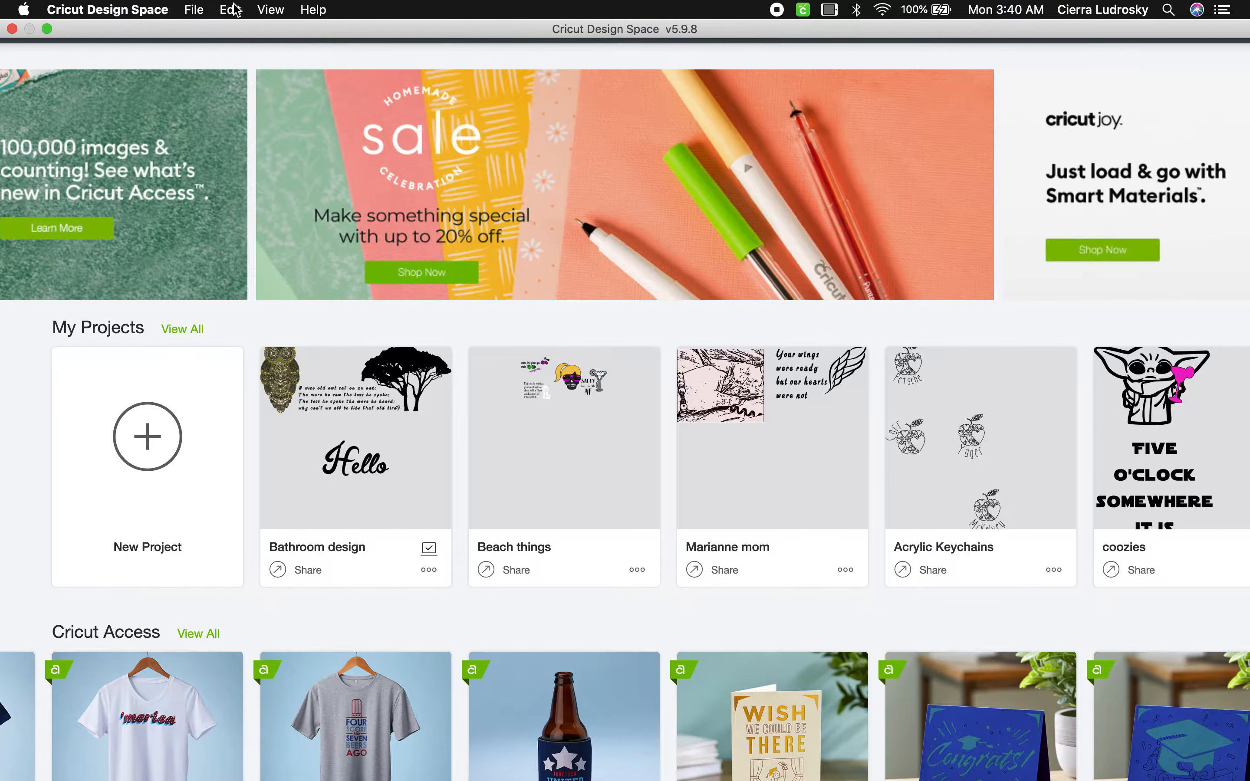
click(38, 25)
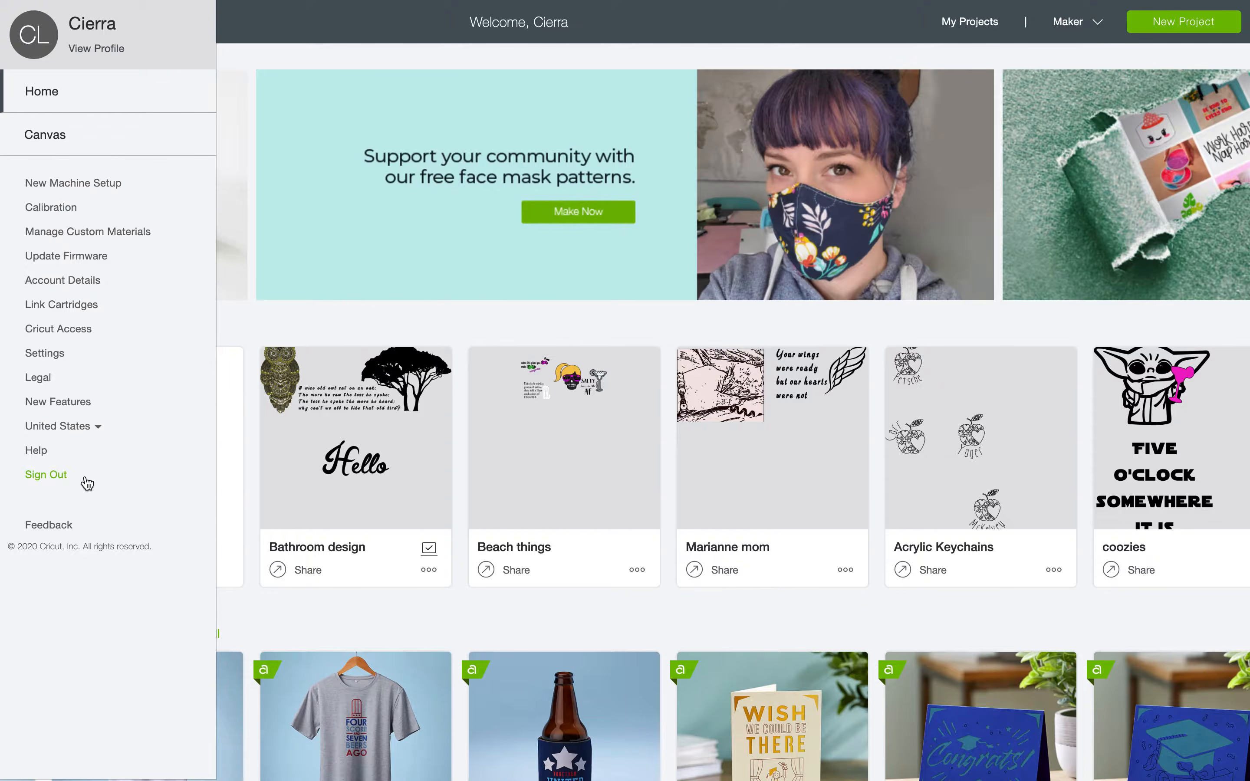
click(328, 32)
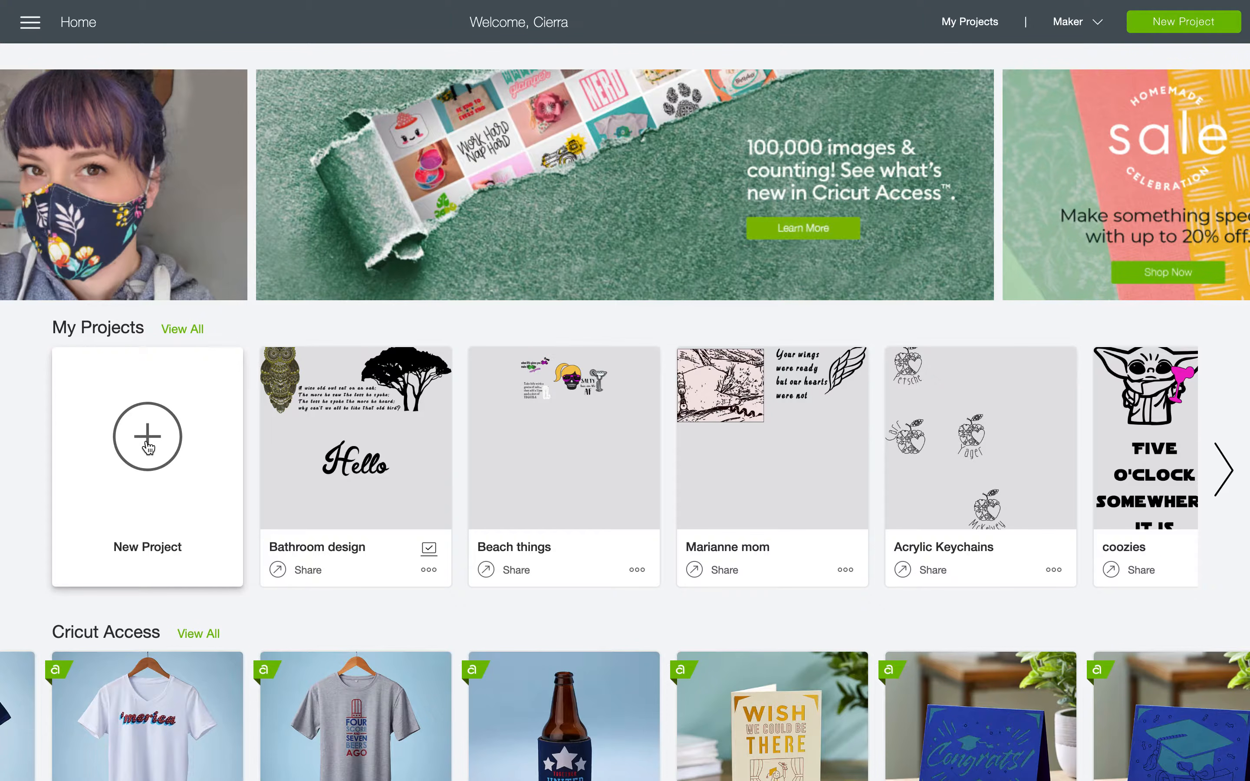
- Start a new project on a blank canvas and view the navigation options available from there
click(149, 448)
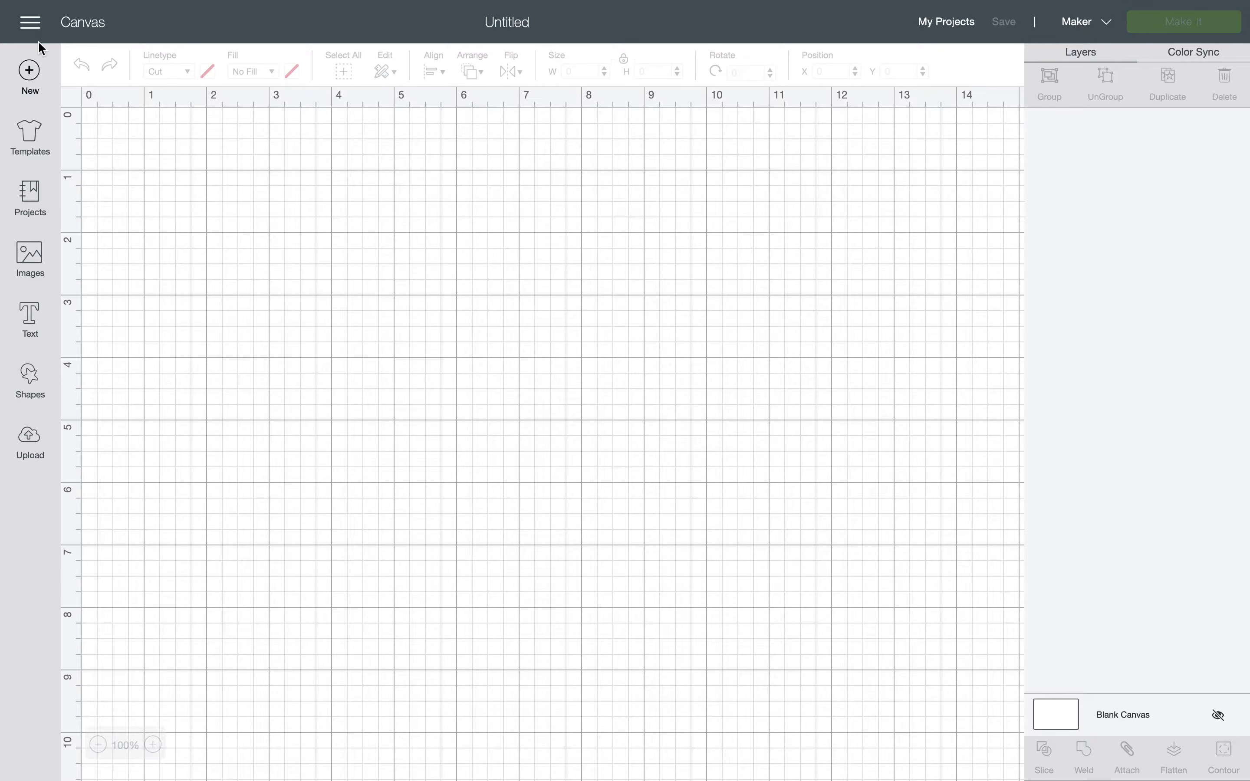
click(30, 21)
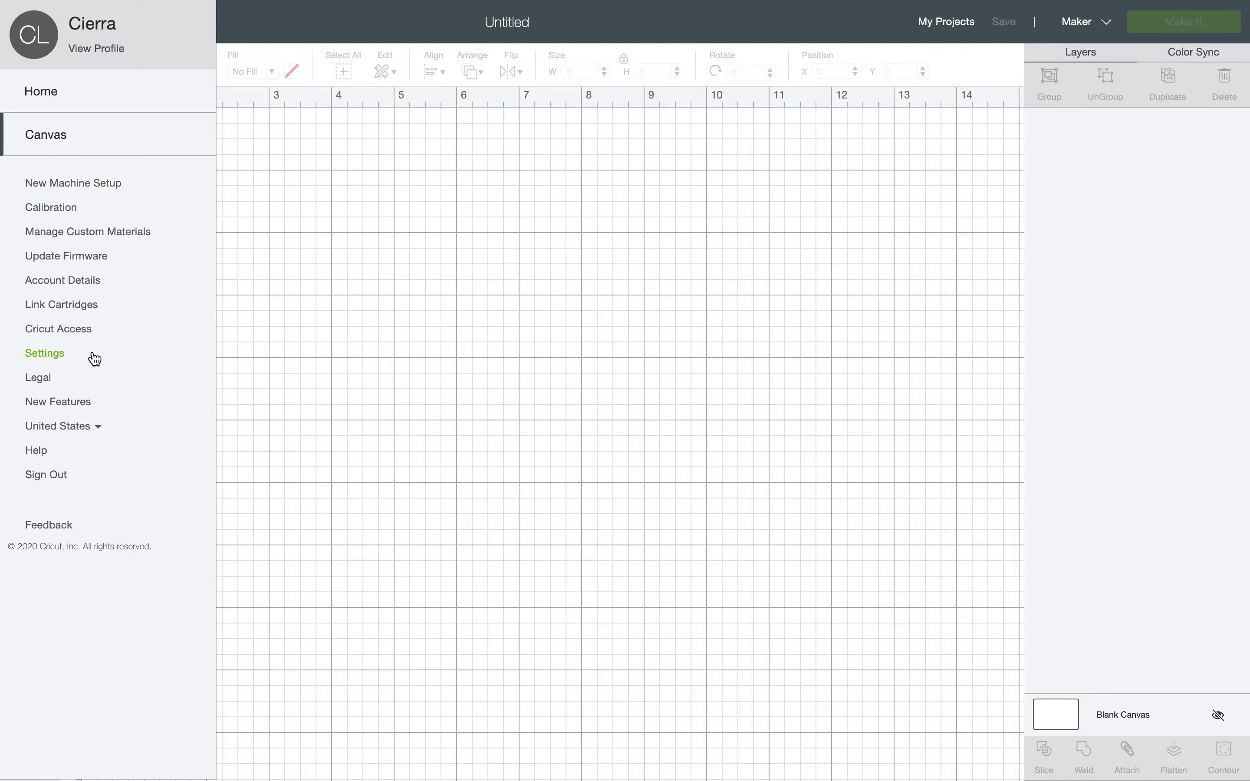
click(362, 233)
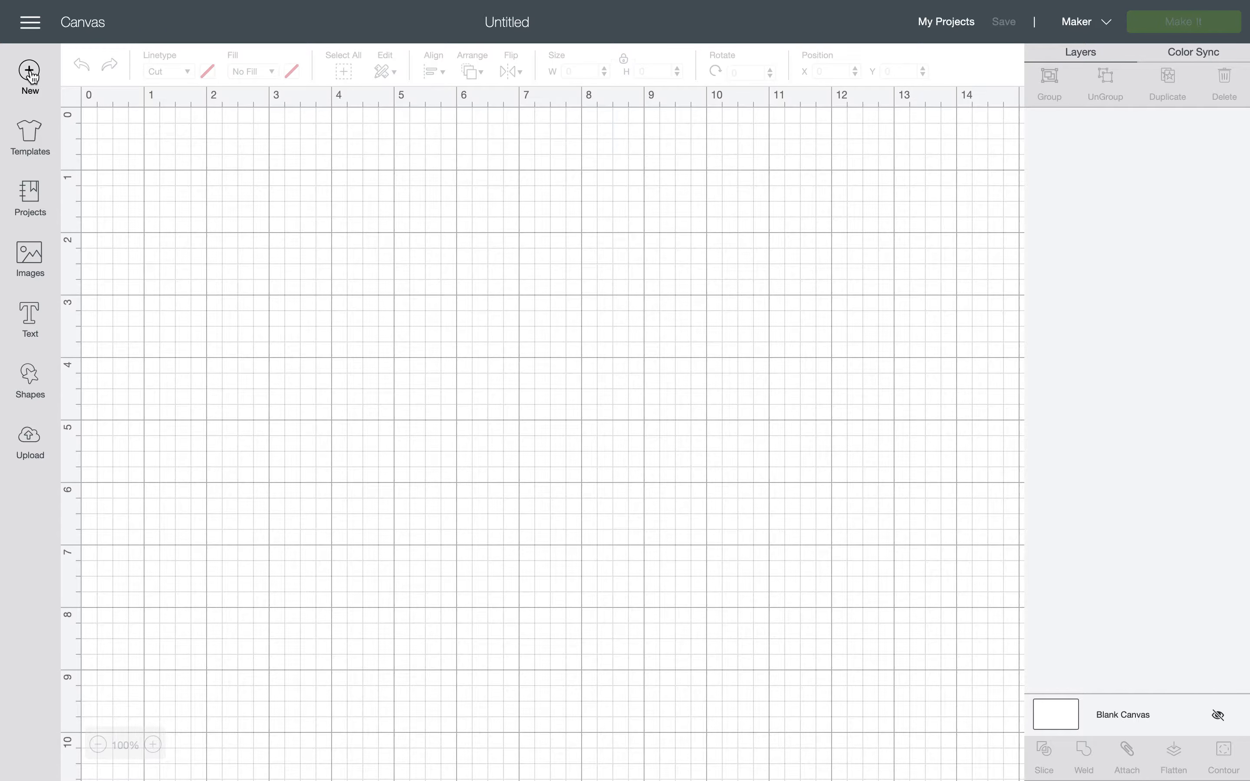
- Browse the canvas templates from aprons through dog sweaters and doors, and return to the start of the list
click(30, 146)
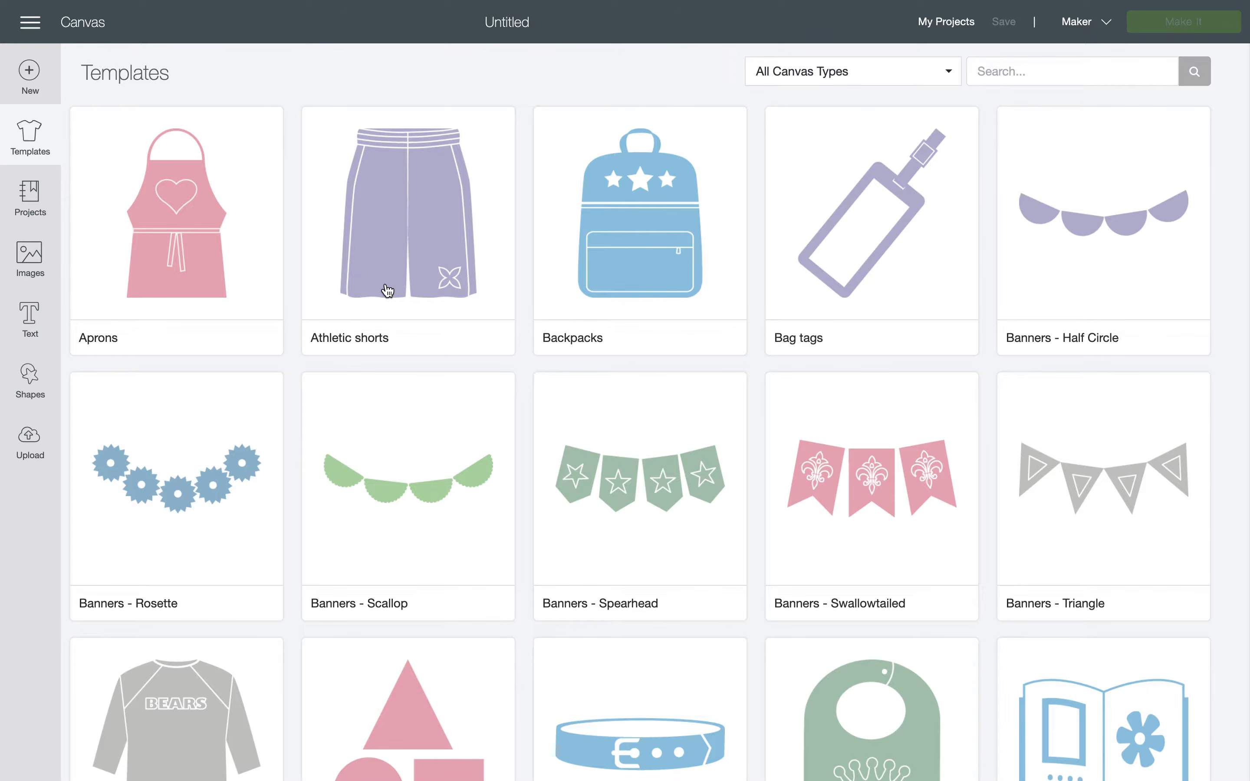
scroll(677, 472, down, 5)
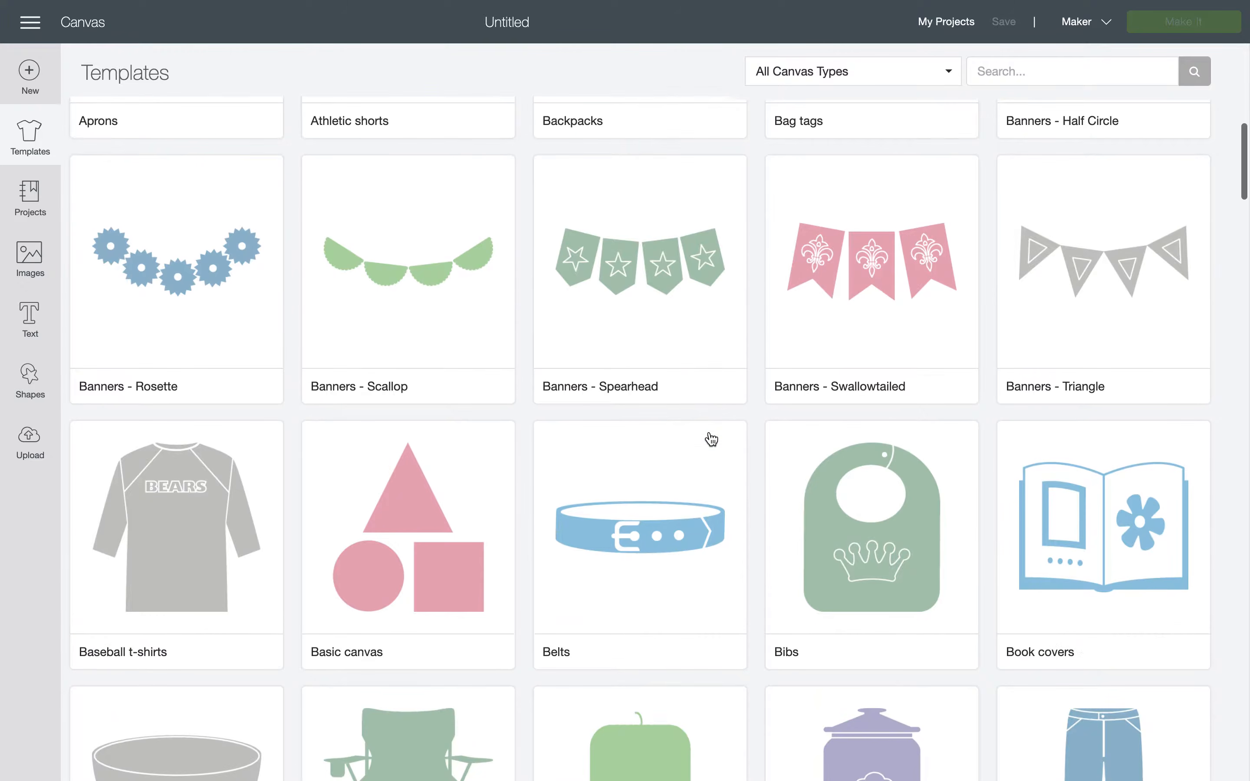
scroll(711, 439, down, 7)
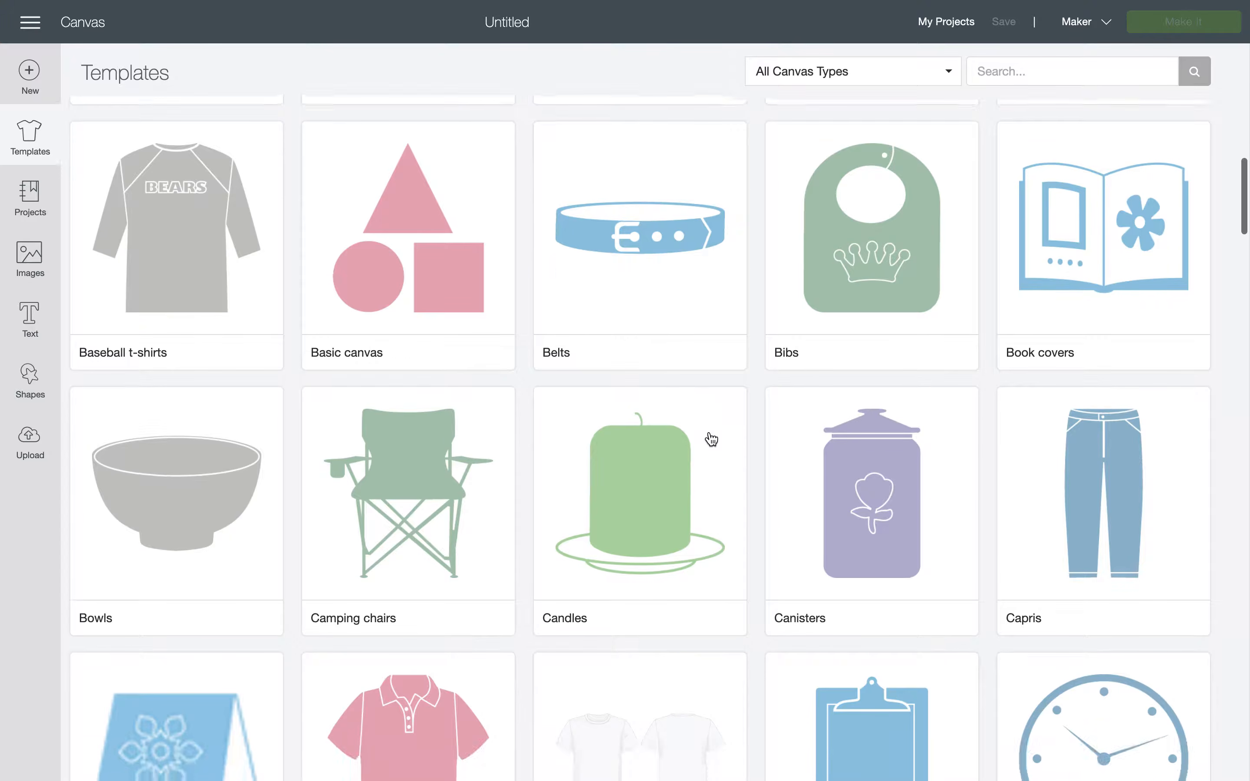
scroll(712, 436, down, 5)
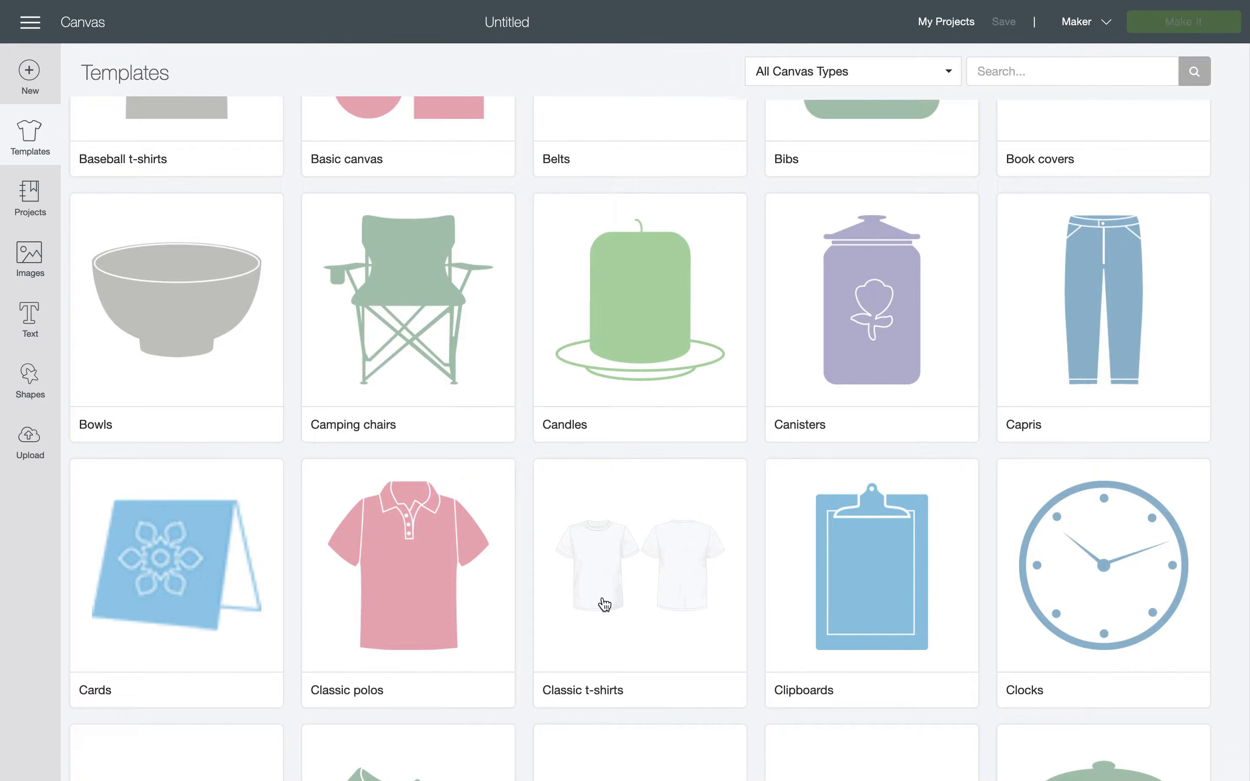
scroll(604, 605, down, 7)
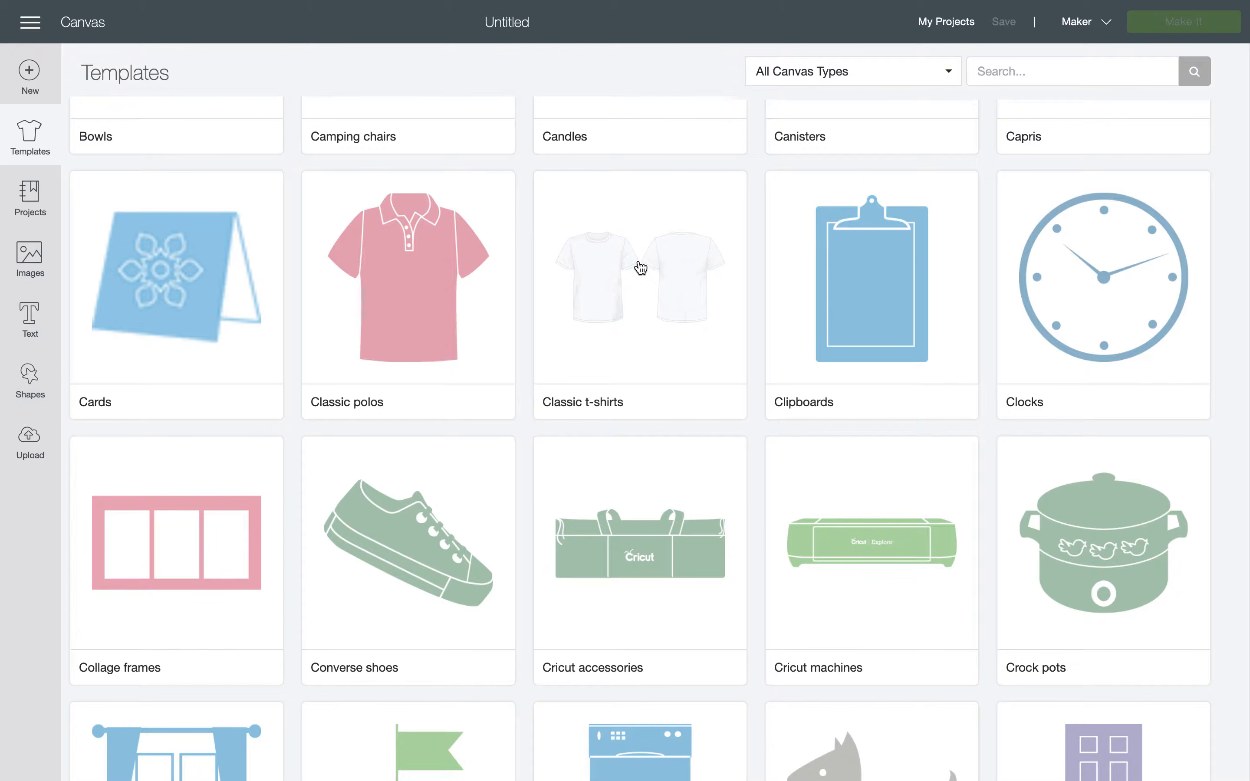
scroll(641, 268, down, 2)
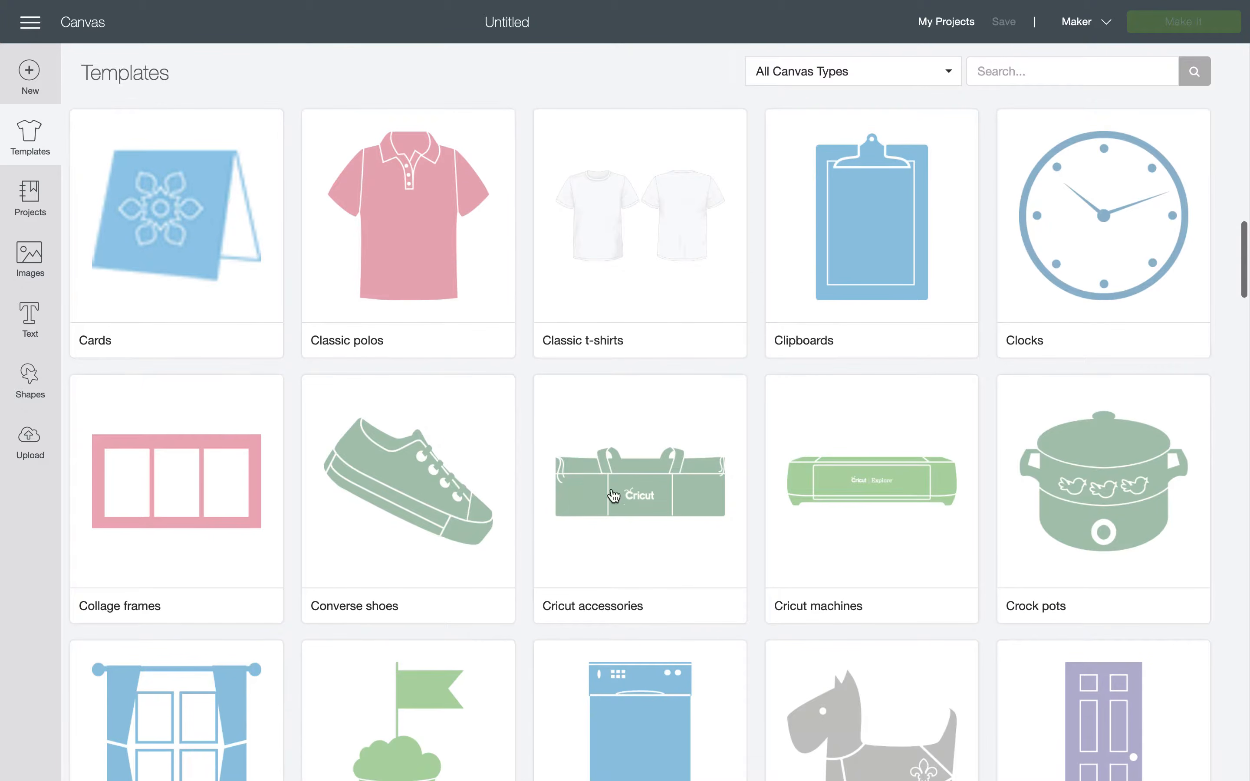
scroll(614, 504, down, 3)
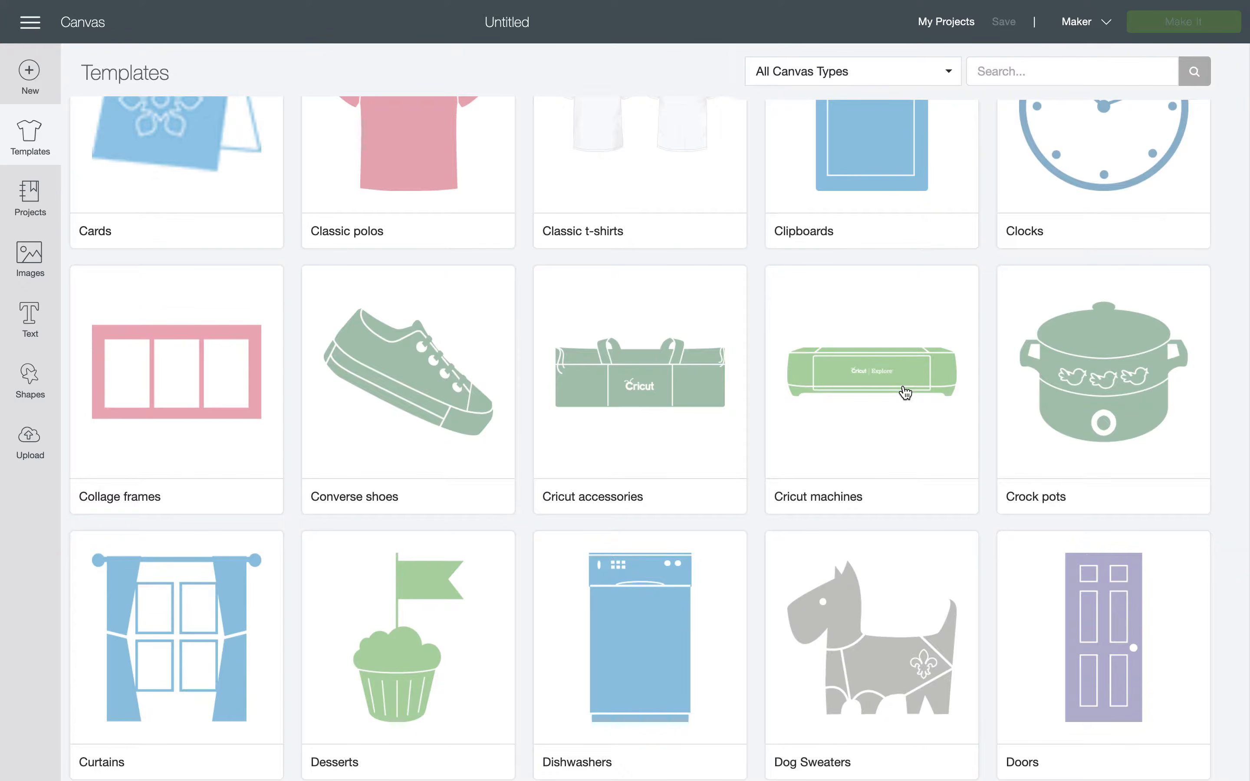
scroll(903, 392, down, 5)
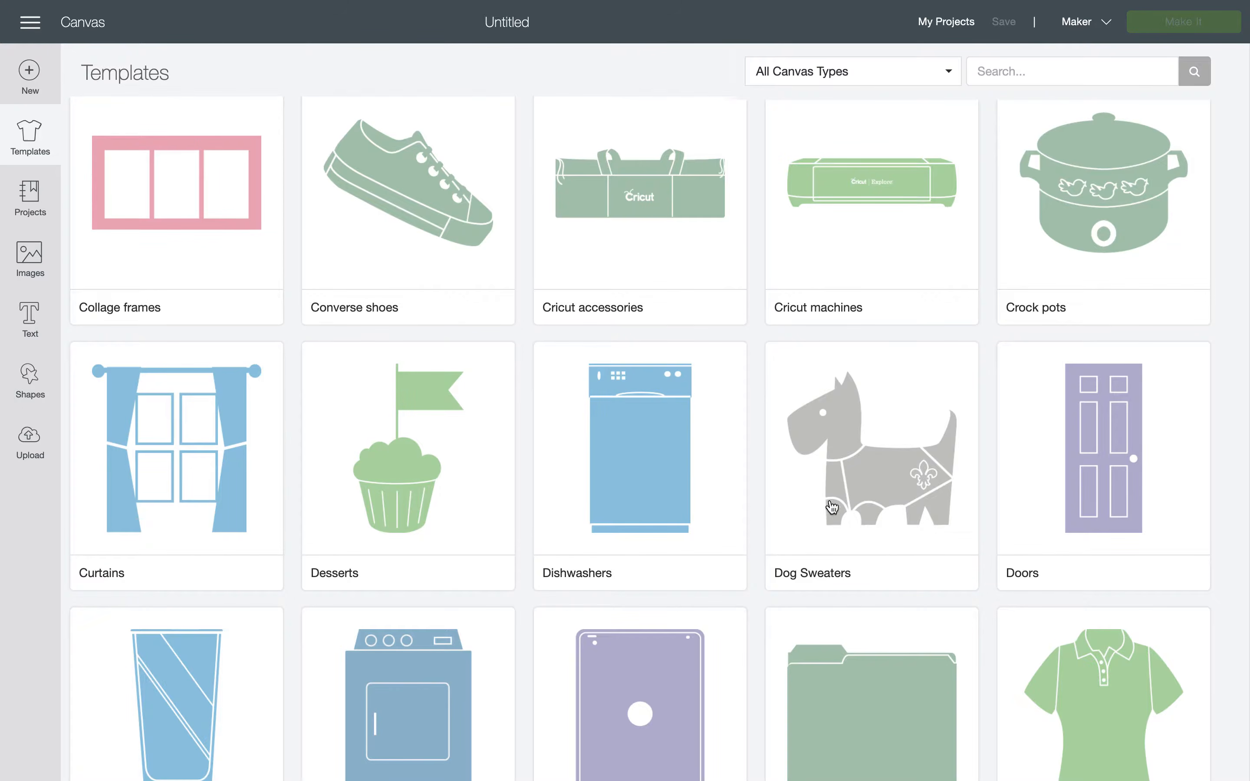
scroll(1019, 493, down, 1)
scroll(930, 457, up, 20)
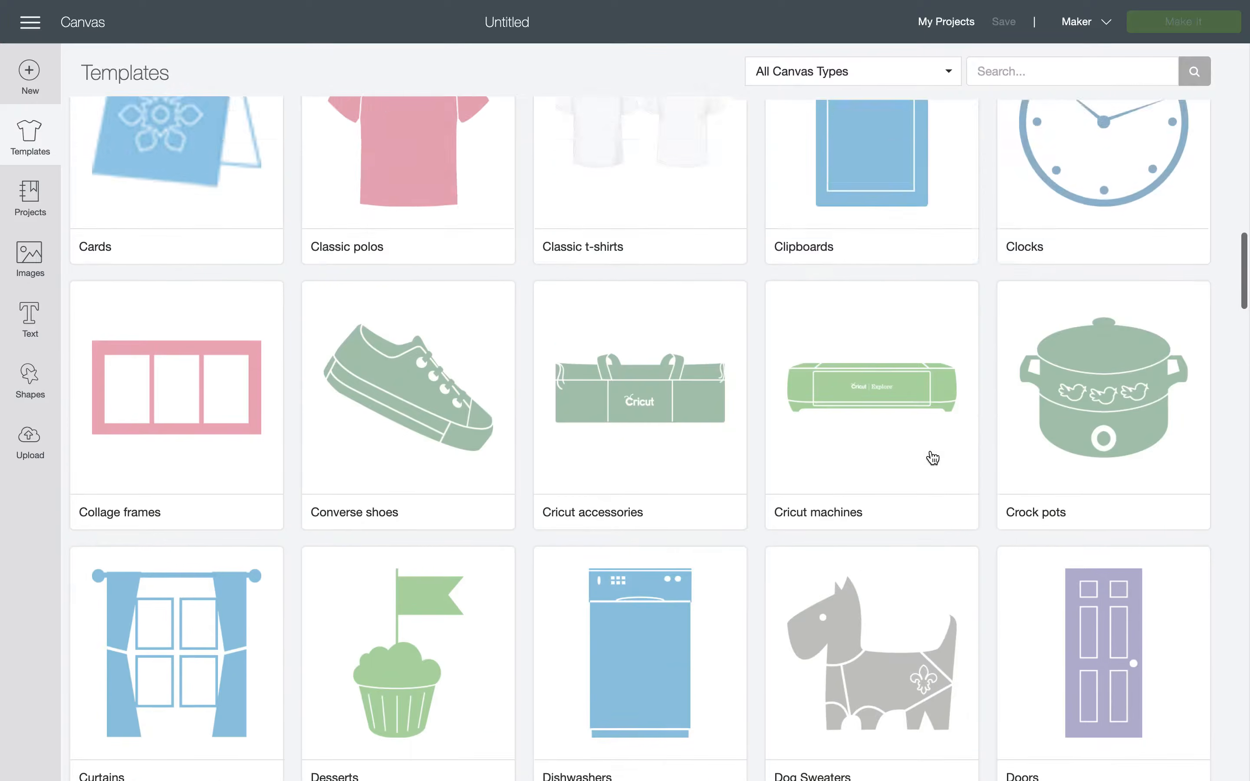
scroll(592, 344, up, 7)
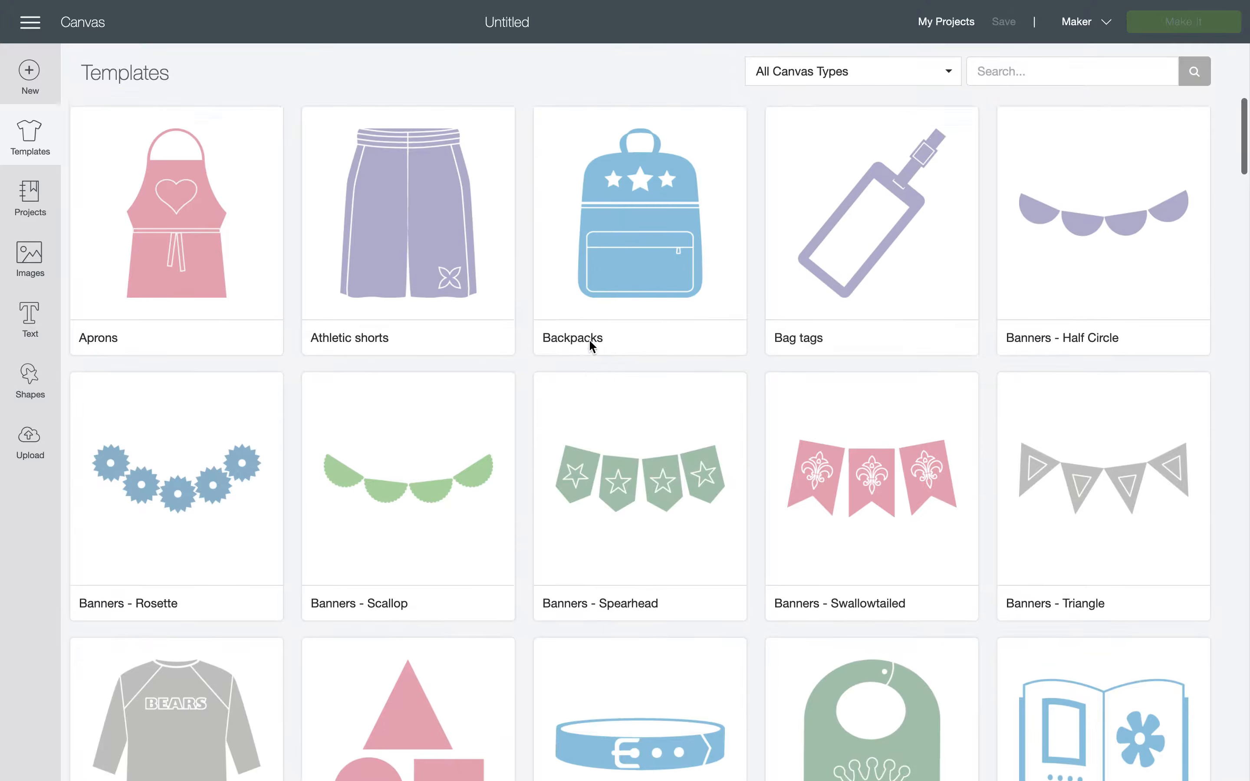
- Browse the ready-made projects in all categories and open the details of the You Are My Sunshine Sunflower project
click(41, 189)
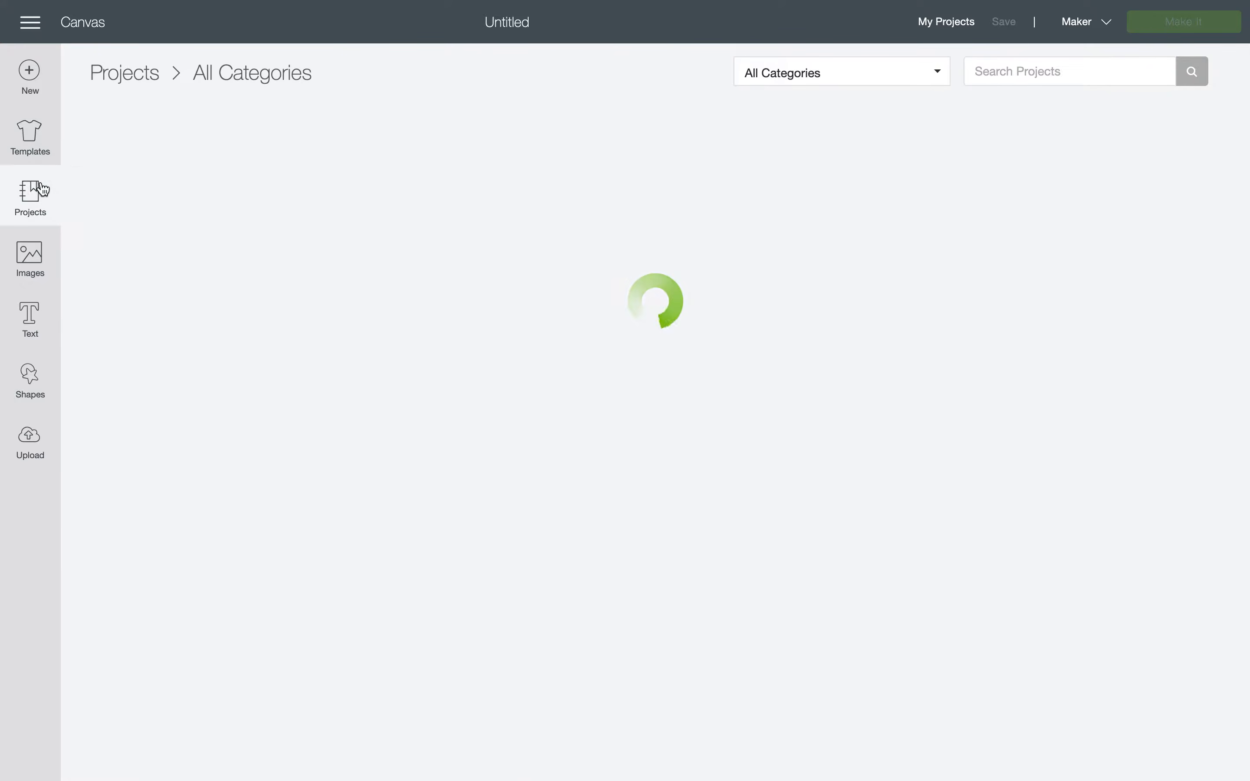
scroll(337, 380, down, 8)
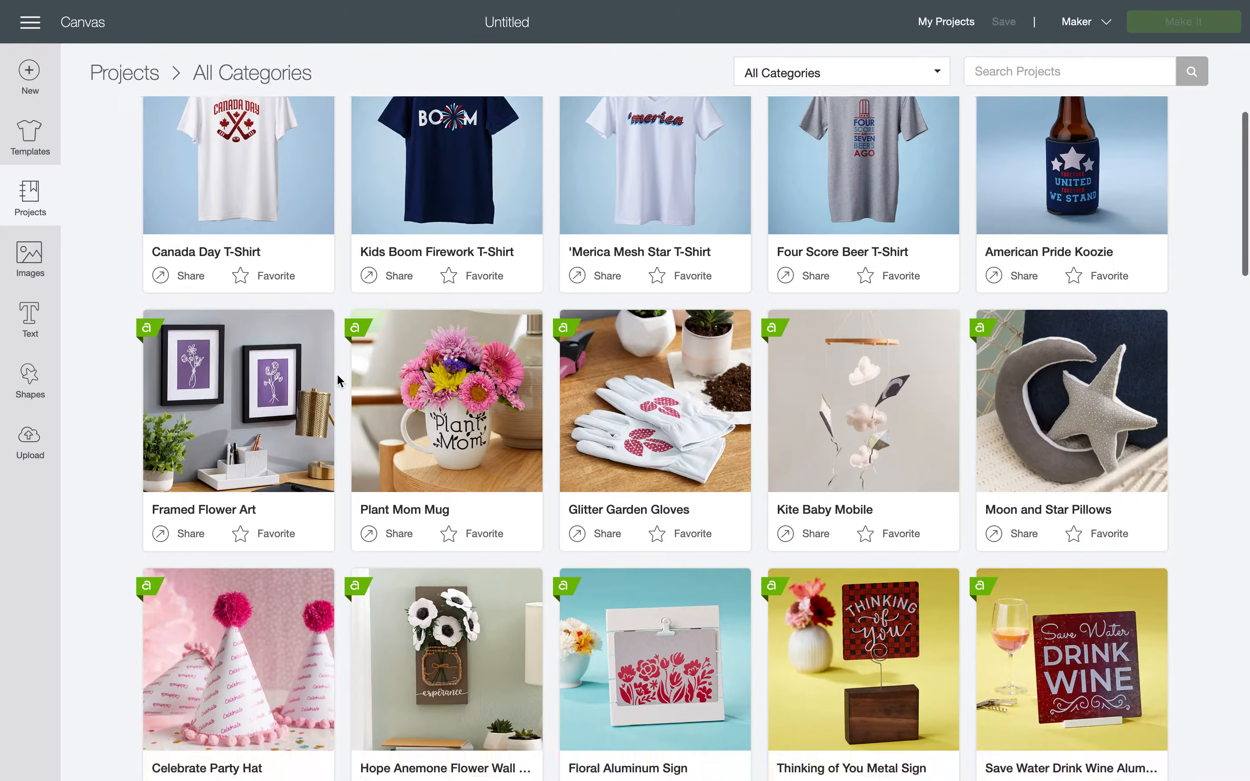
scroll(337, 380, down, 5)
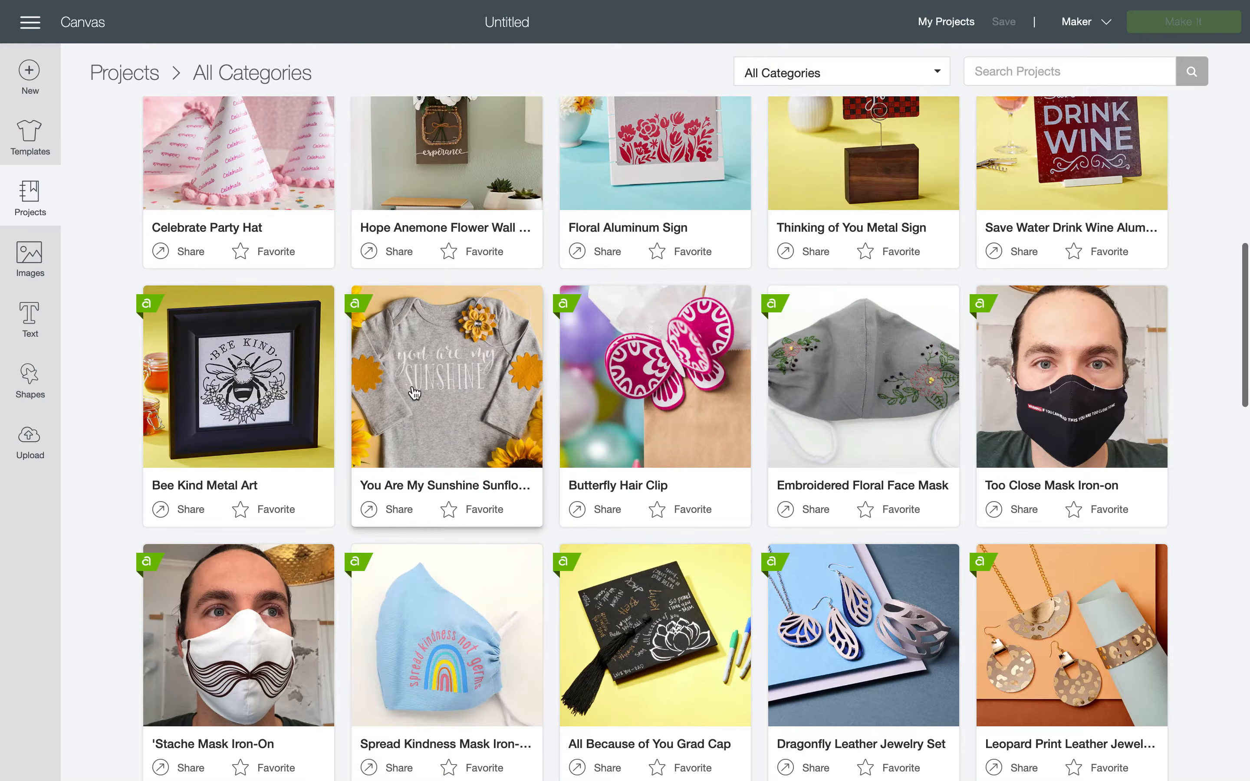
click(415, 393)
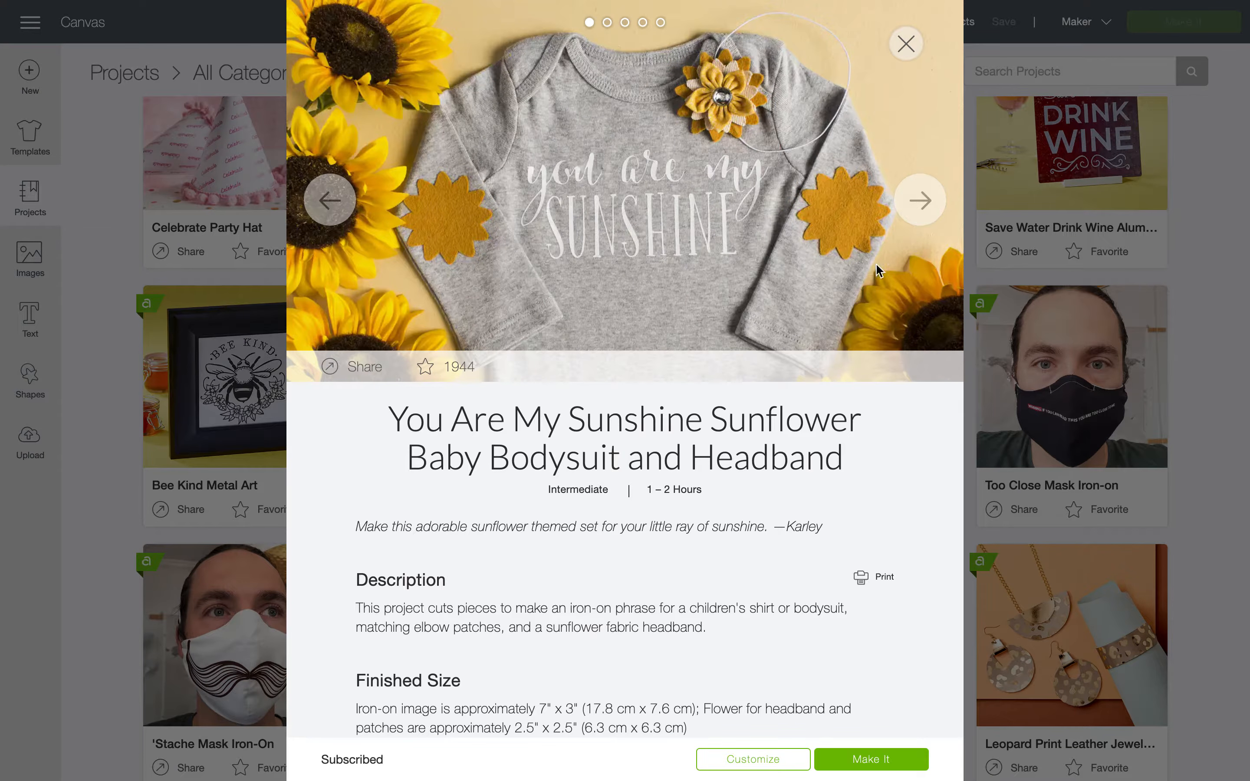
- Look through all the photos of the You Are My Sunshine Sunflower project up to its canvas layout image
click(931, 187)
click(932, 185)
click(933, 183)
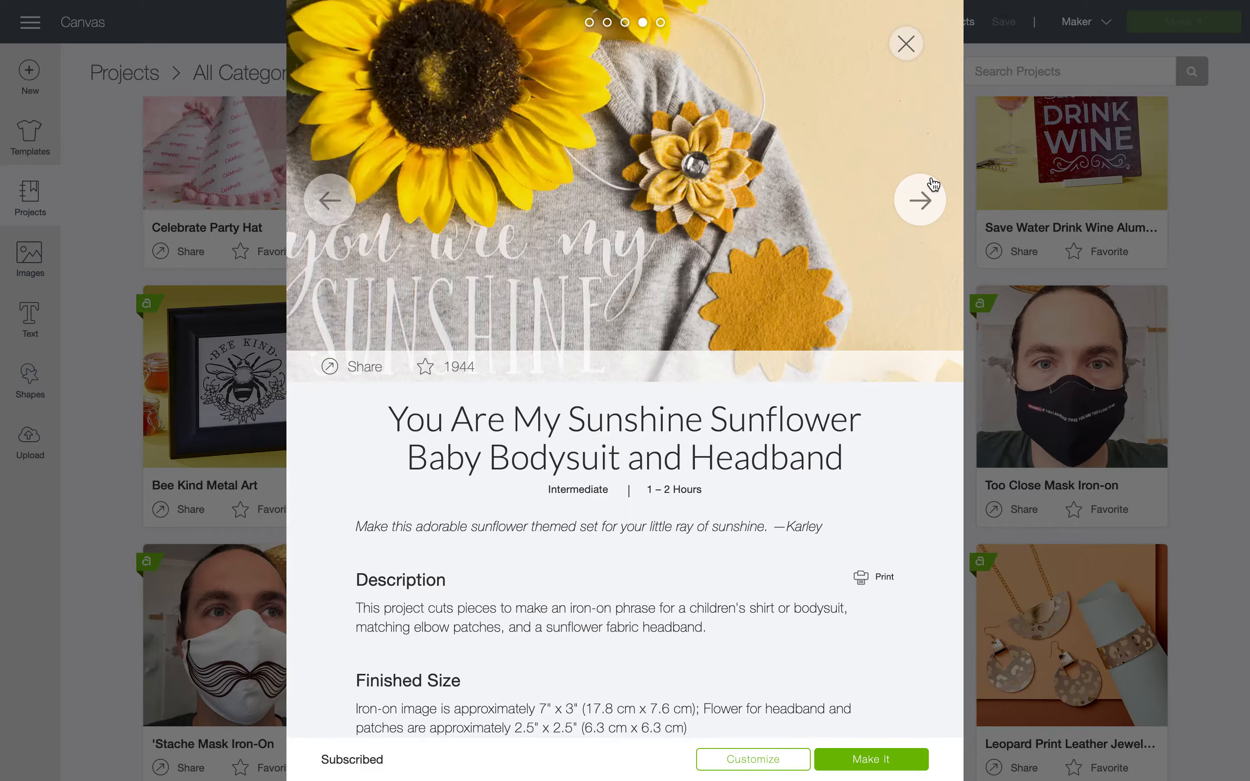
click(933, 184)
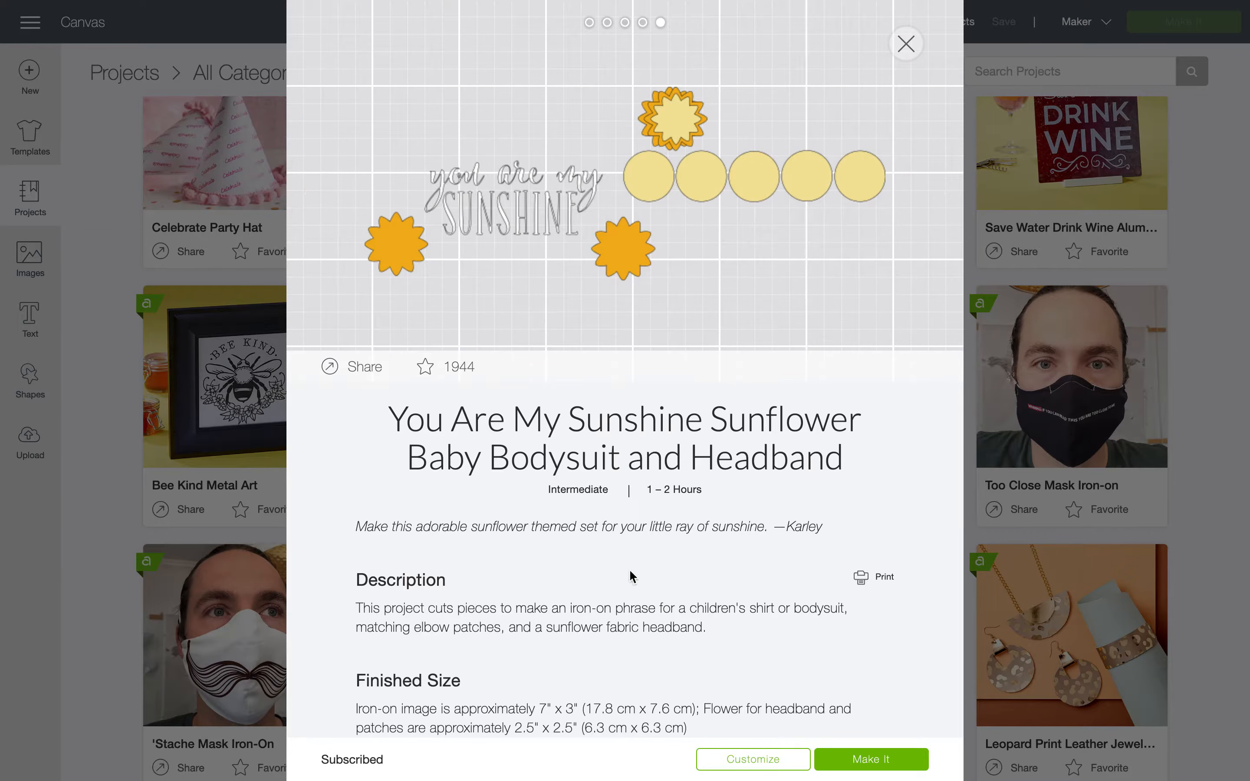
- Read the sunflower project's materials, preparation, cutting and assembly instructions down to the related projects, and close its details
scroll(630, 575, down, 8)
scroll(619, 585, down, 3)
scroll(576, 320, up, 3)
scroll(576, 320, up, 1)
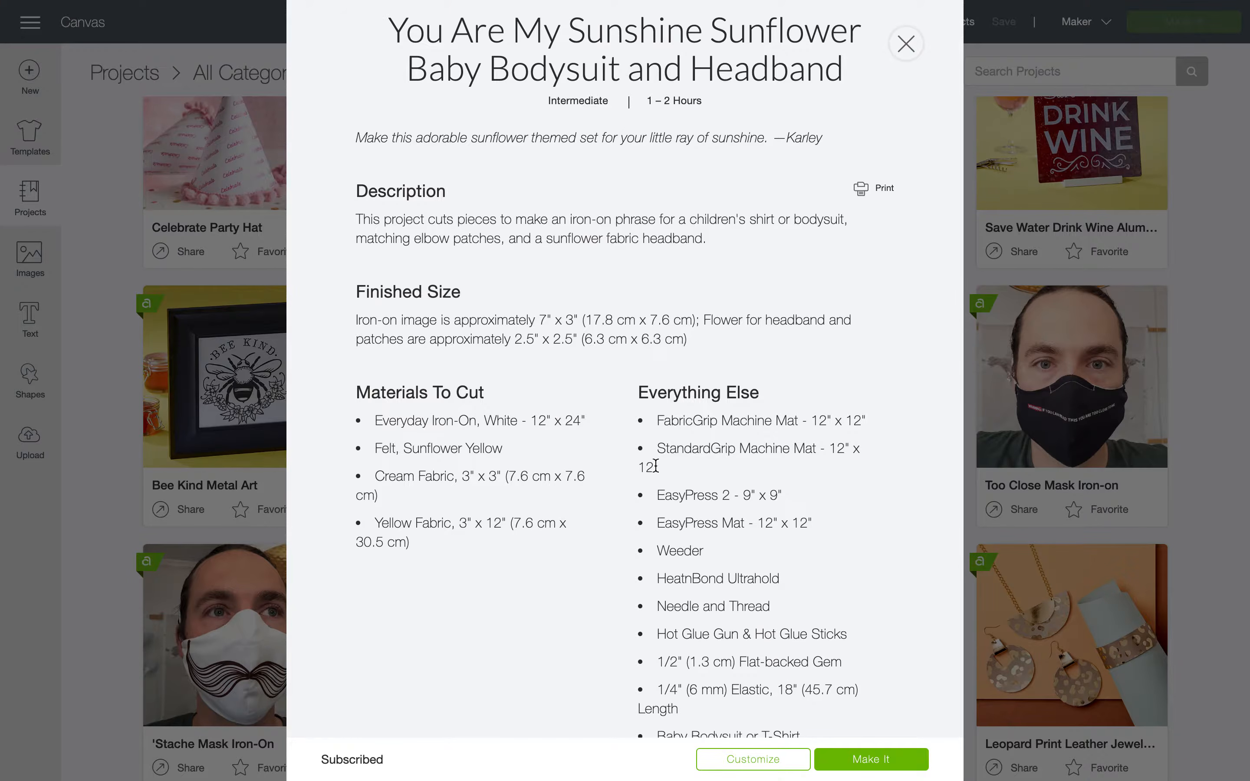
scroll(722, 462, down, 8)
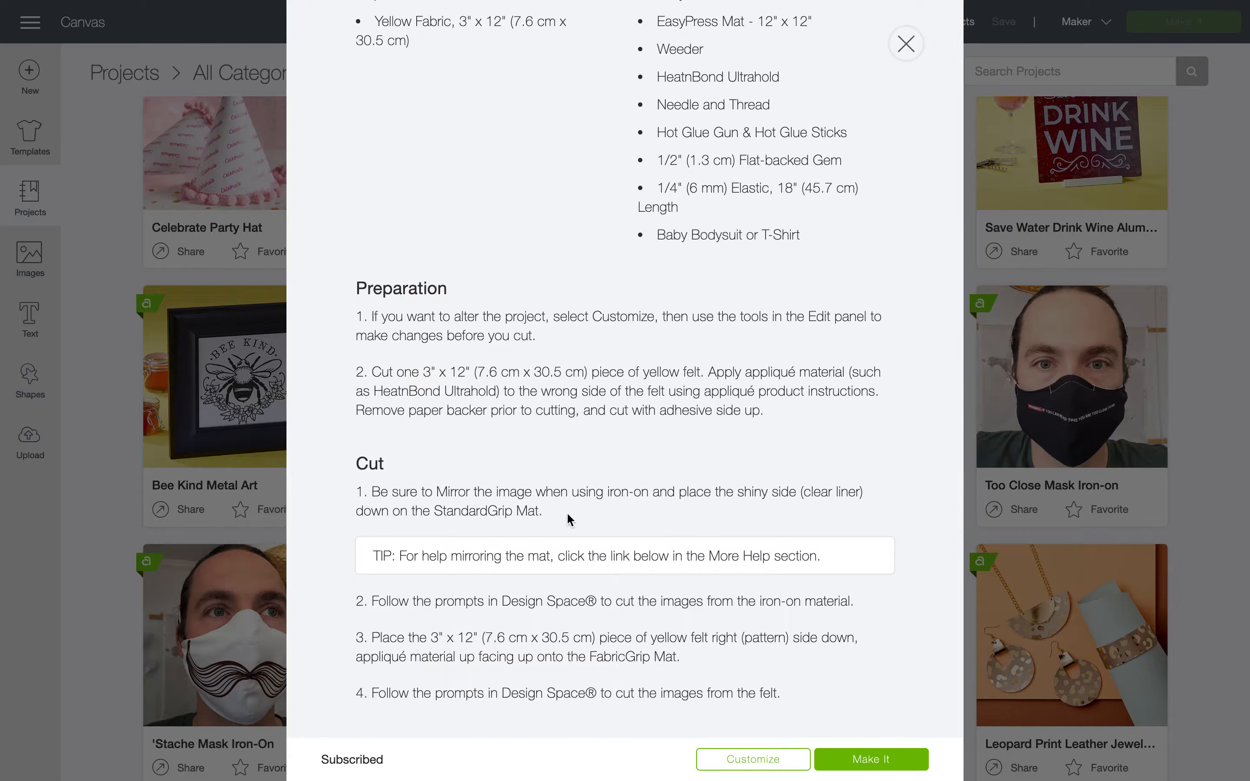
scroll(566, 511, down, 5)
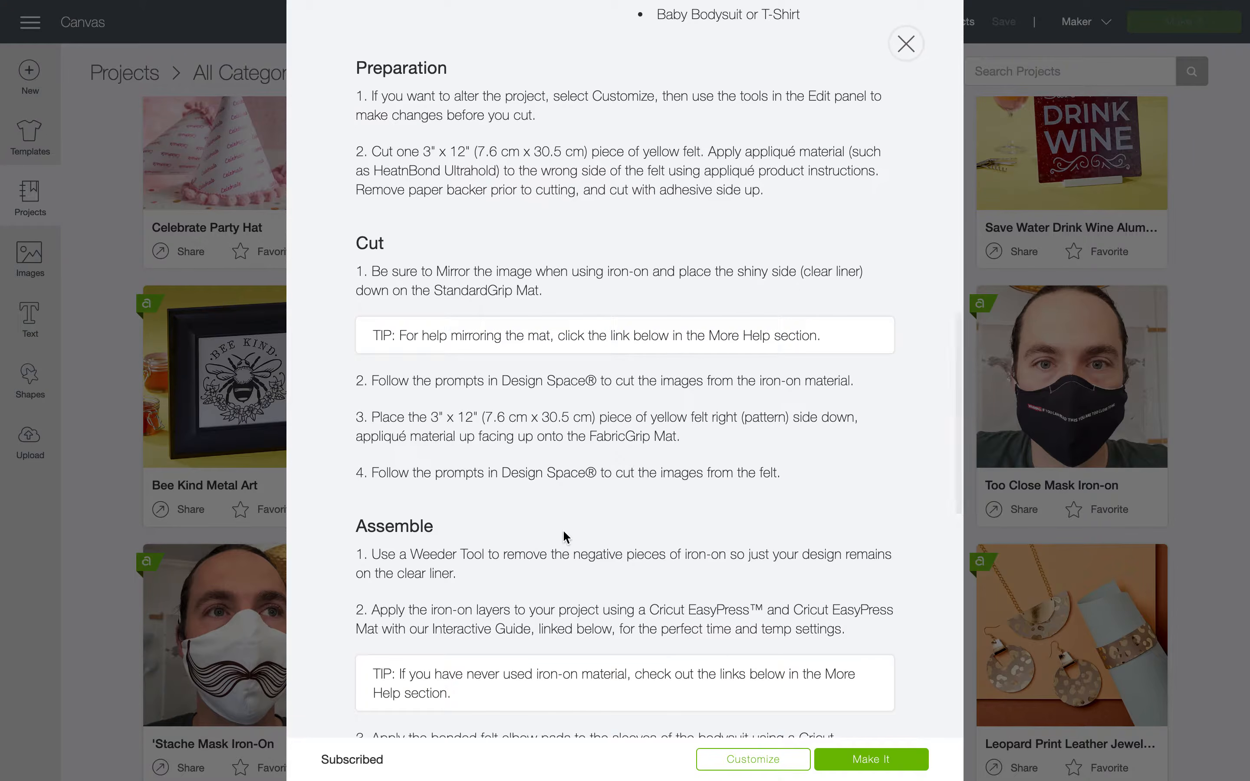
scroll(562, 529, down, 10)
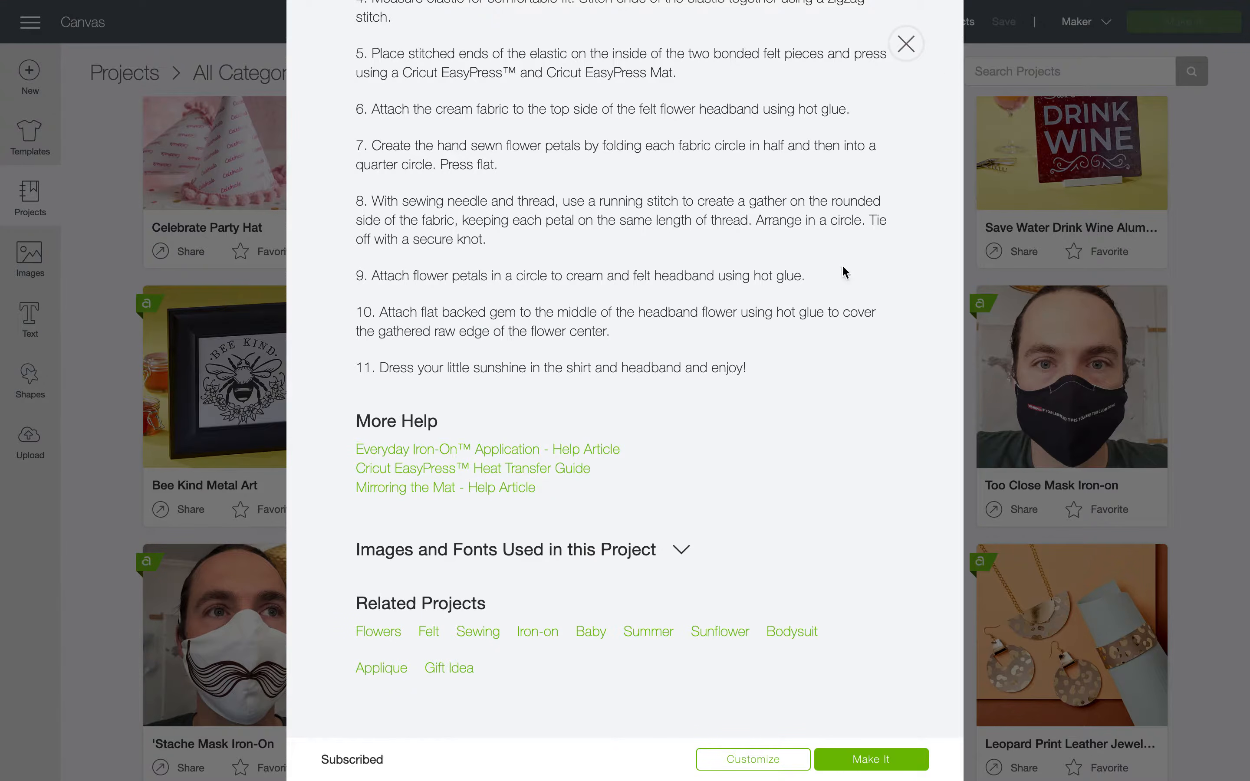
click(906, 44)
- Browse the ready-made projects in all categories down to the Valentine projects, and return to the start of the list
scroll(546, 376, down, 5)
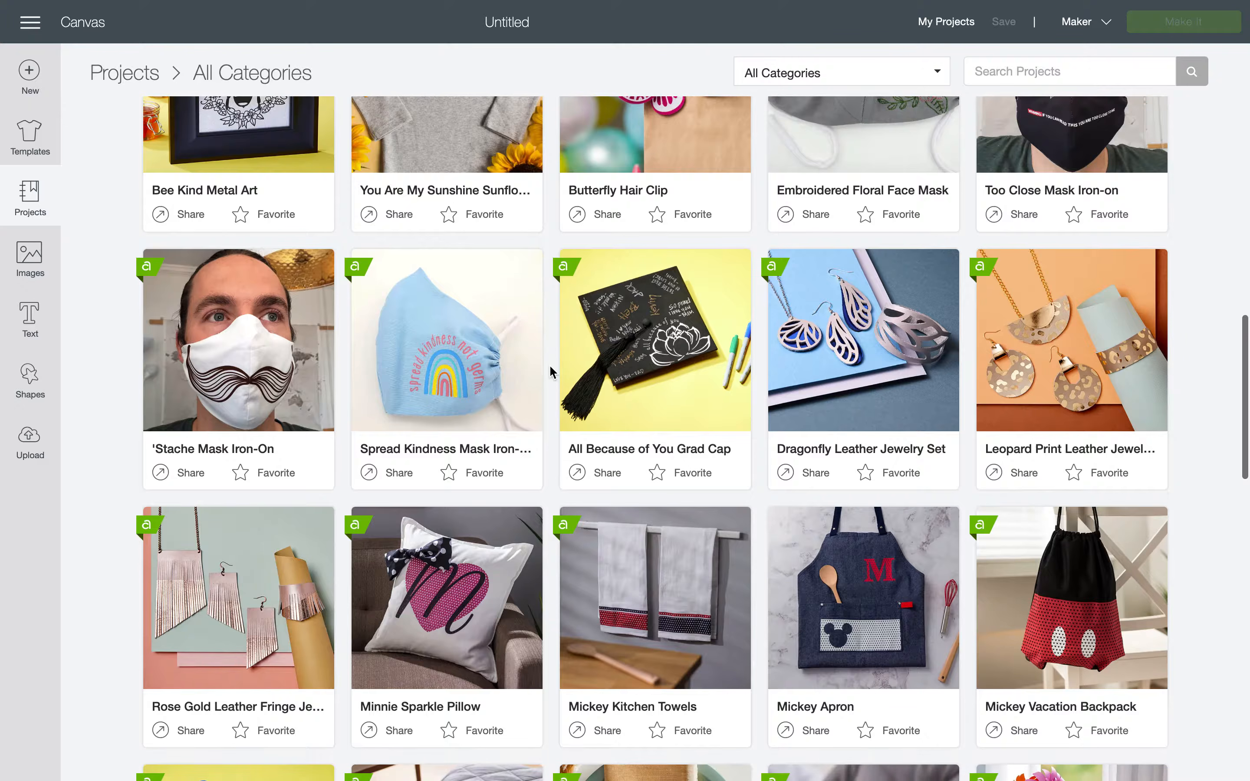
scroll(549, 364, down, 3)
scroll(548, 364, down, 5)
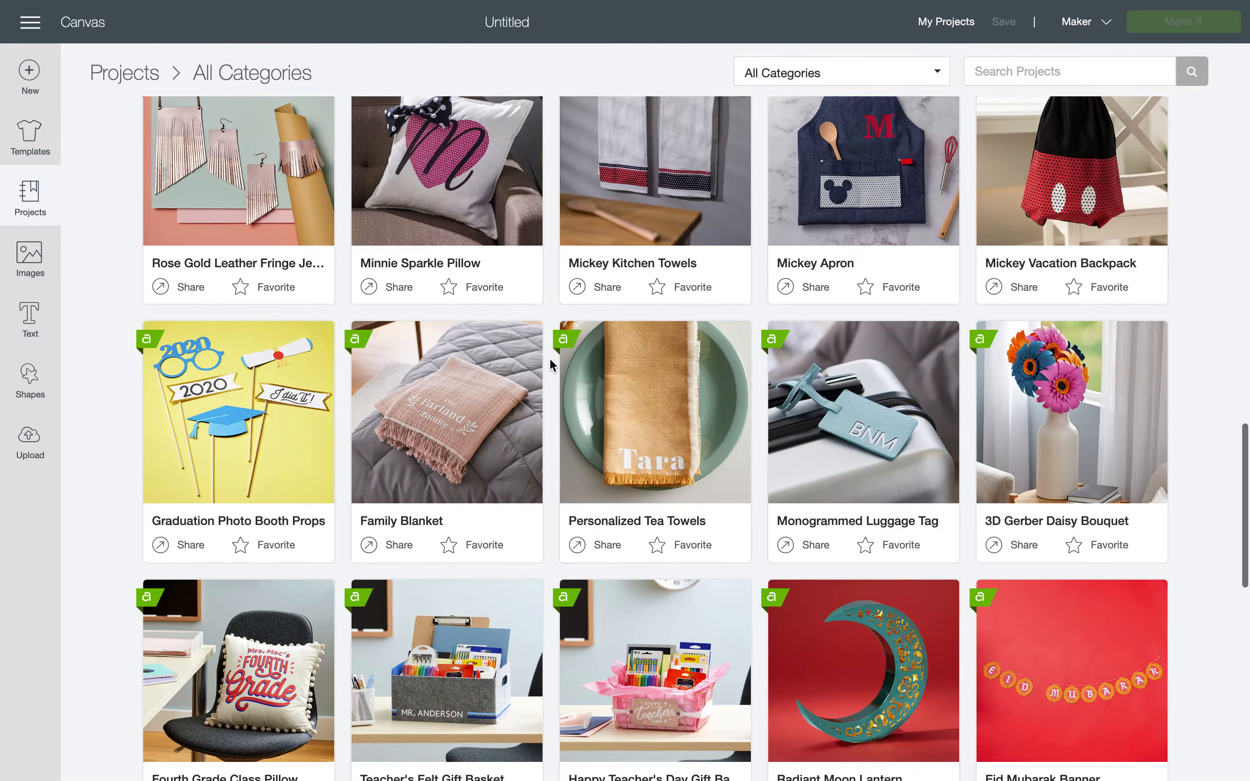
scroll(551, 364, down, 3)
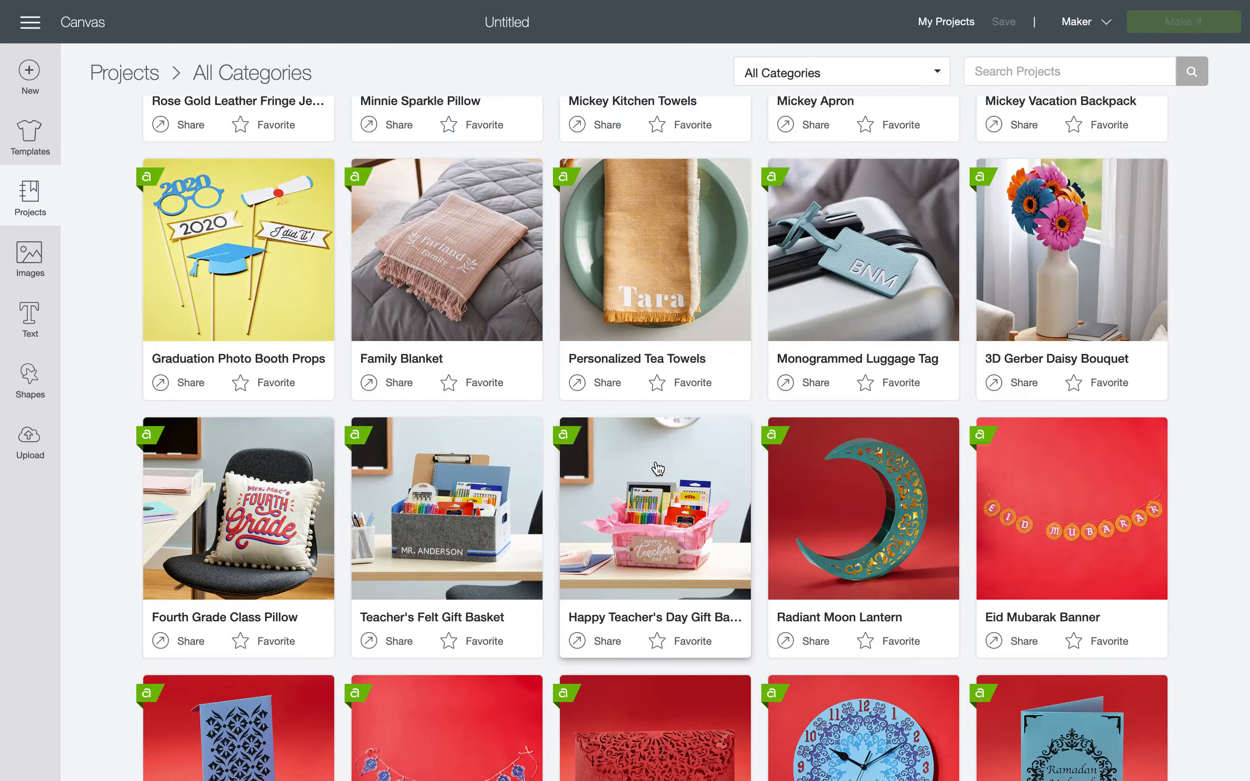
scroll(657, 469, down, 10)
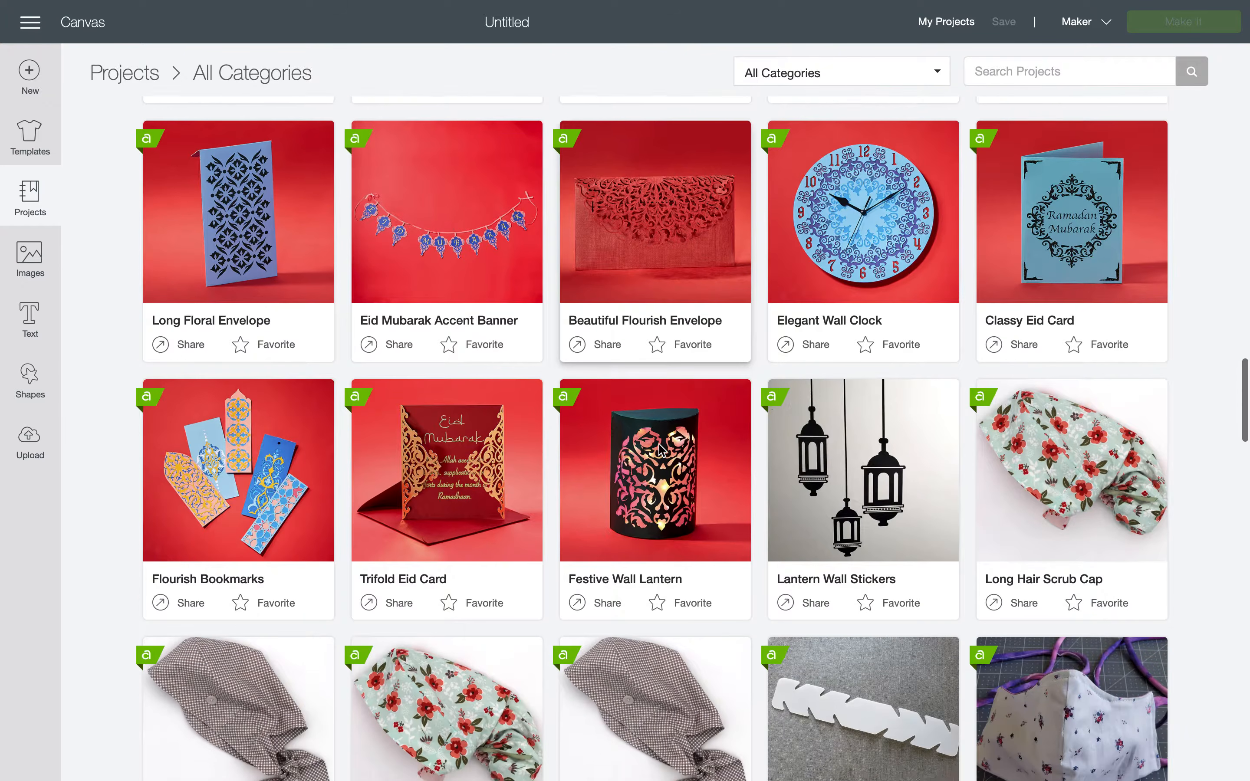
scroll(661, 450, down, 3)
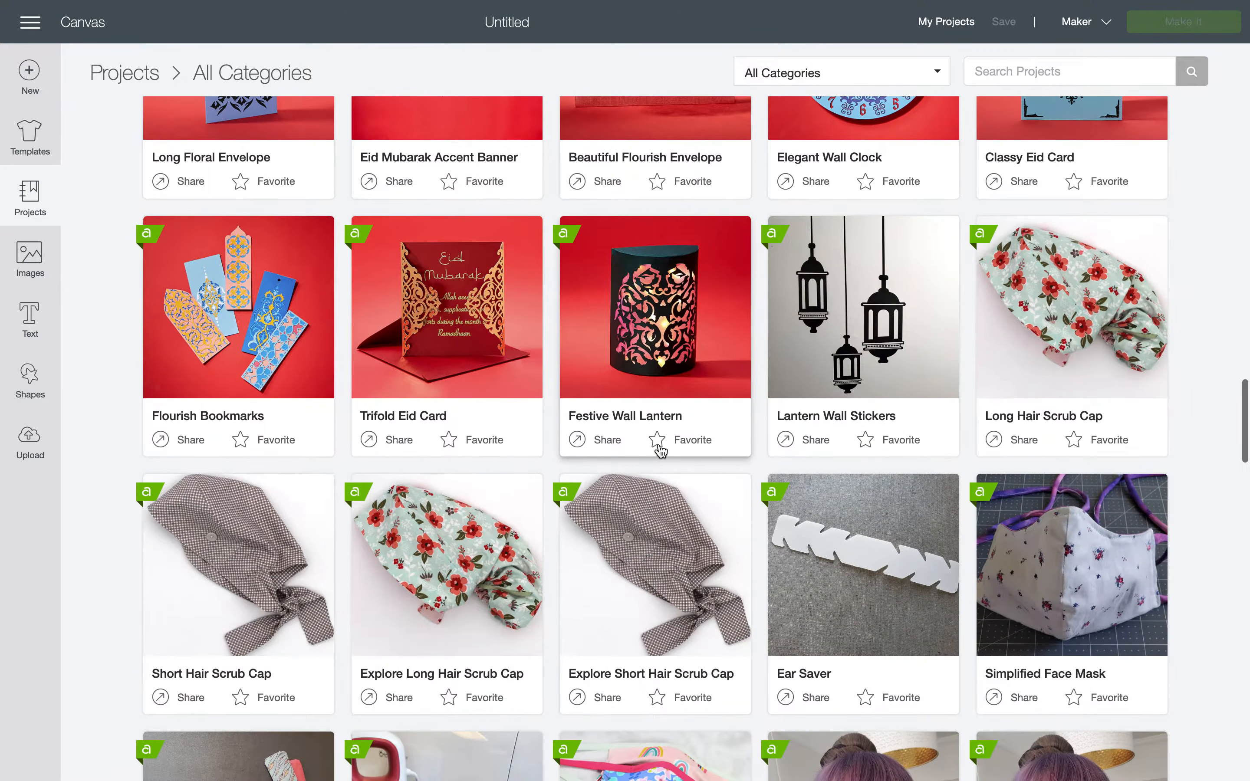
scroll(659, 451, down, 10)
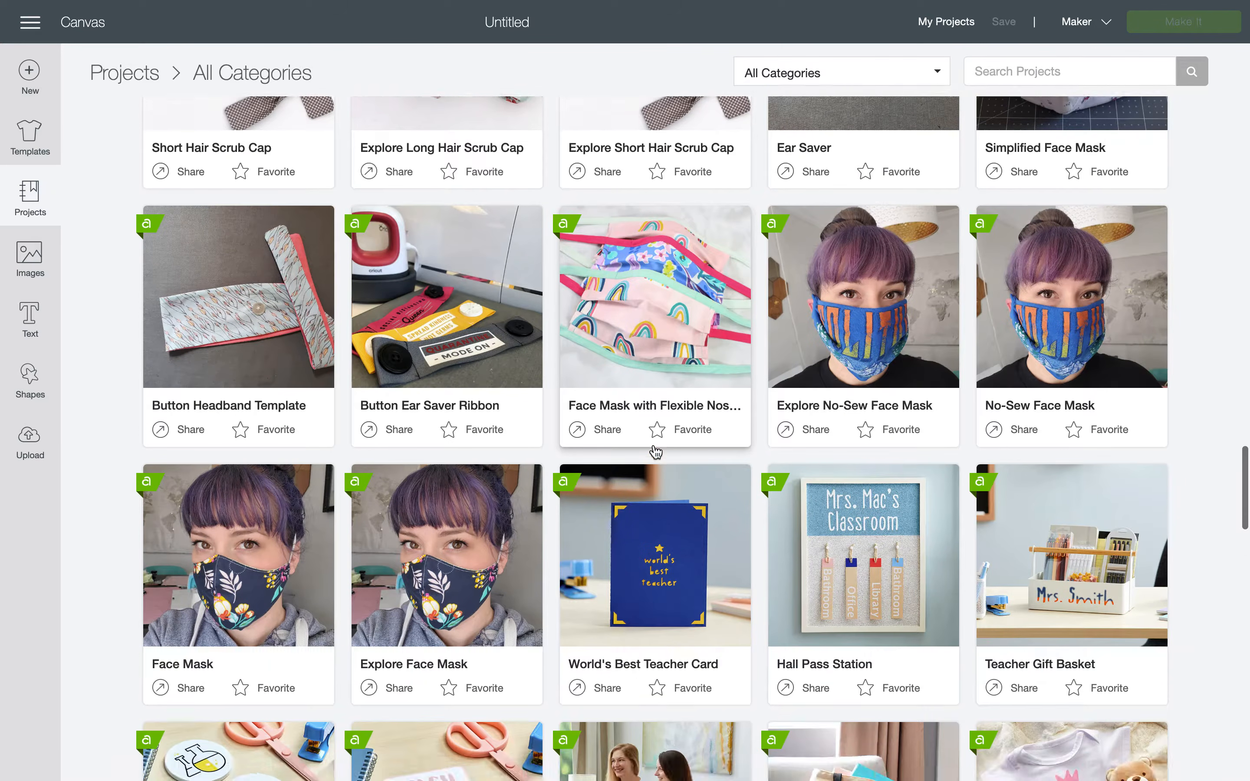
scroll(656, 452, down, 5)
scroll(655, 452, down, 3)
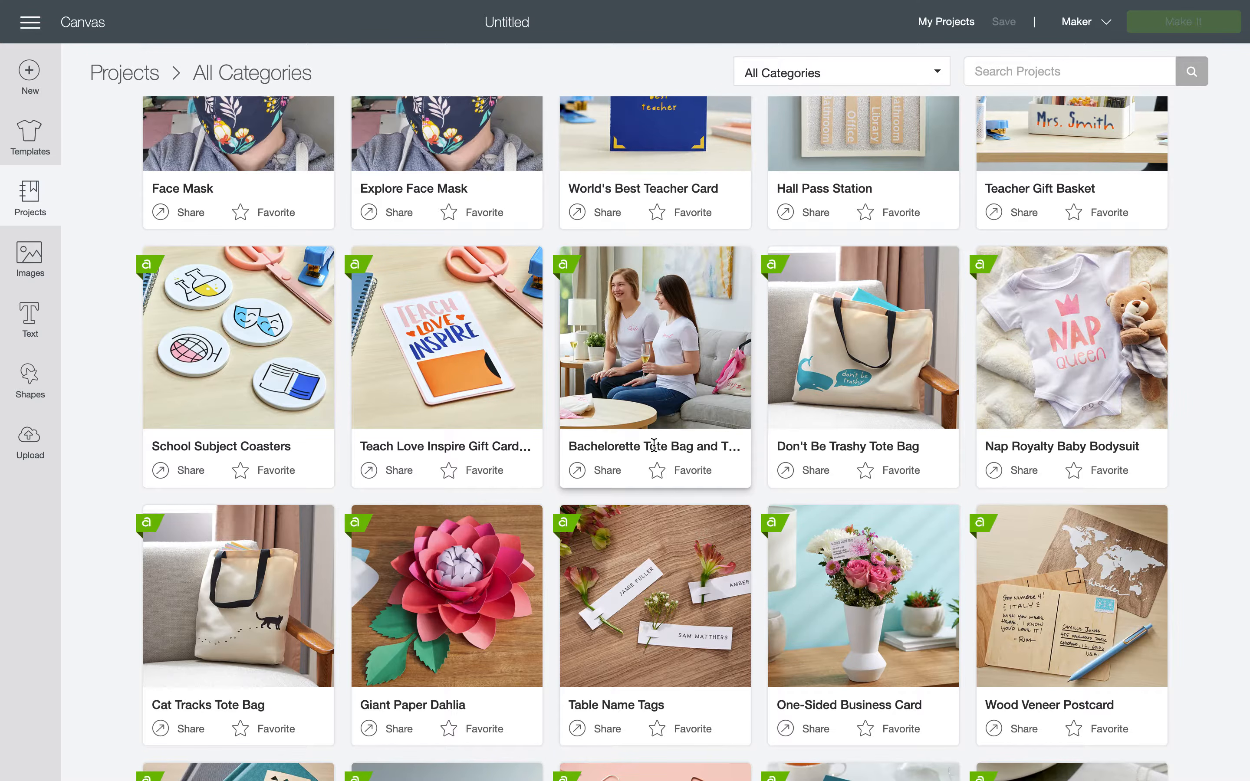
scroll(653, 445, down, 7)
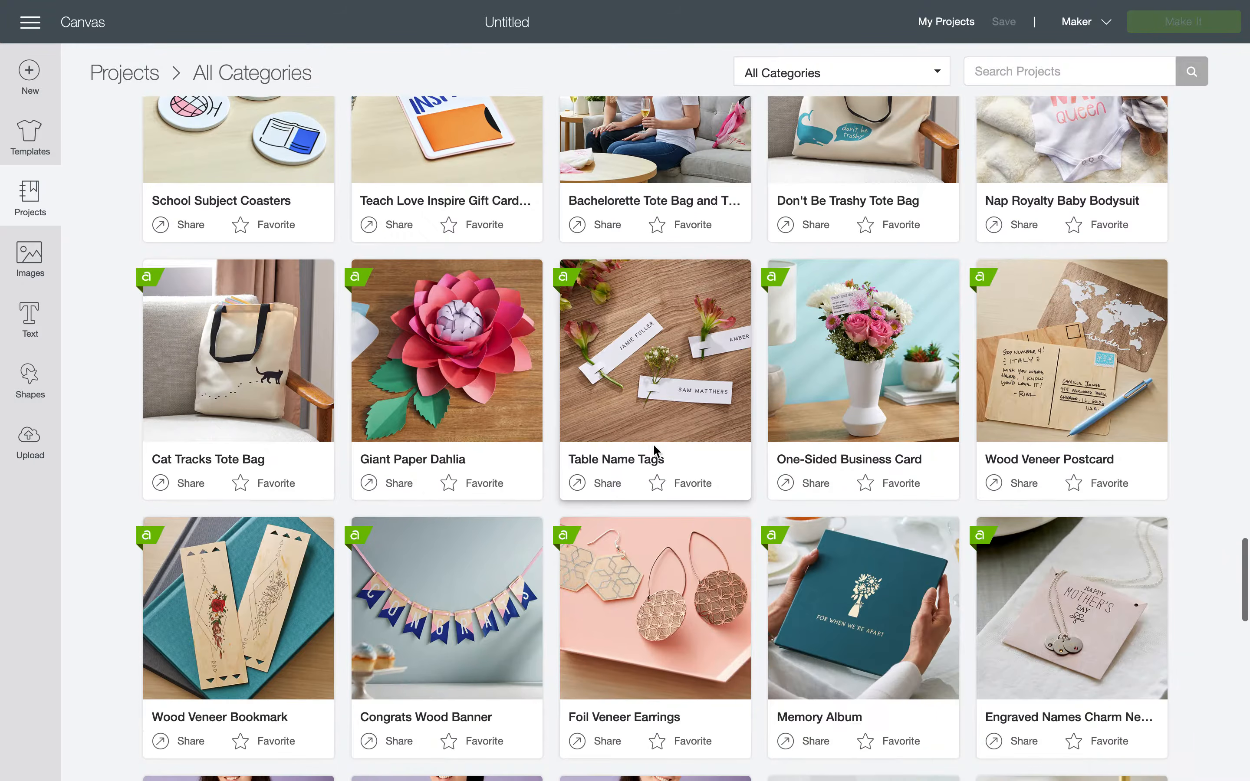
scroll(654, 452, down, 5)
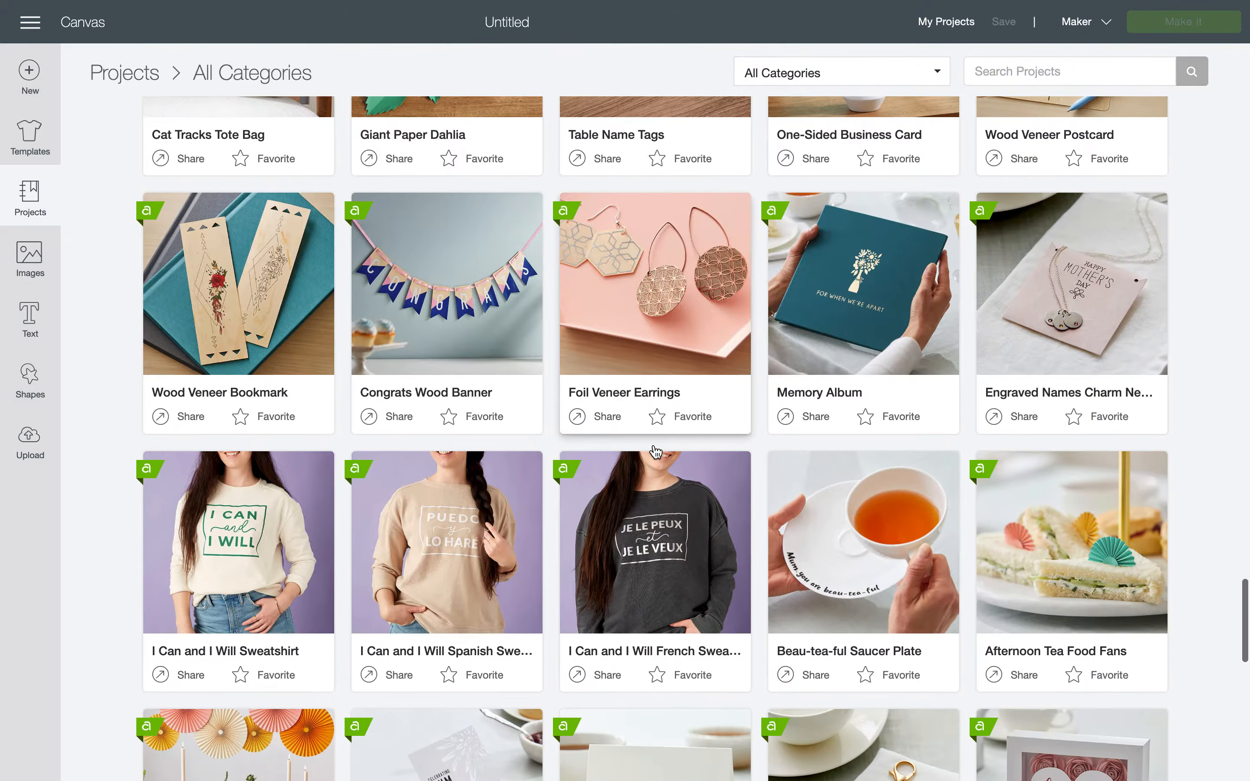
scroll(653, 445, down, 3)
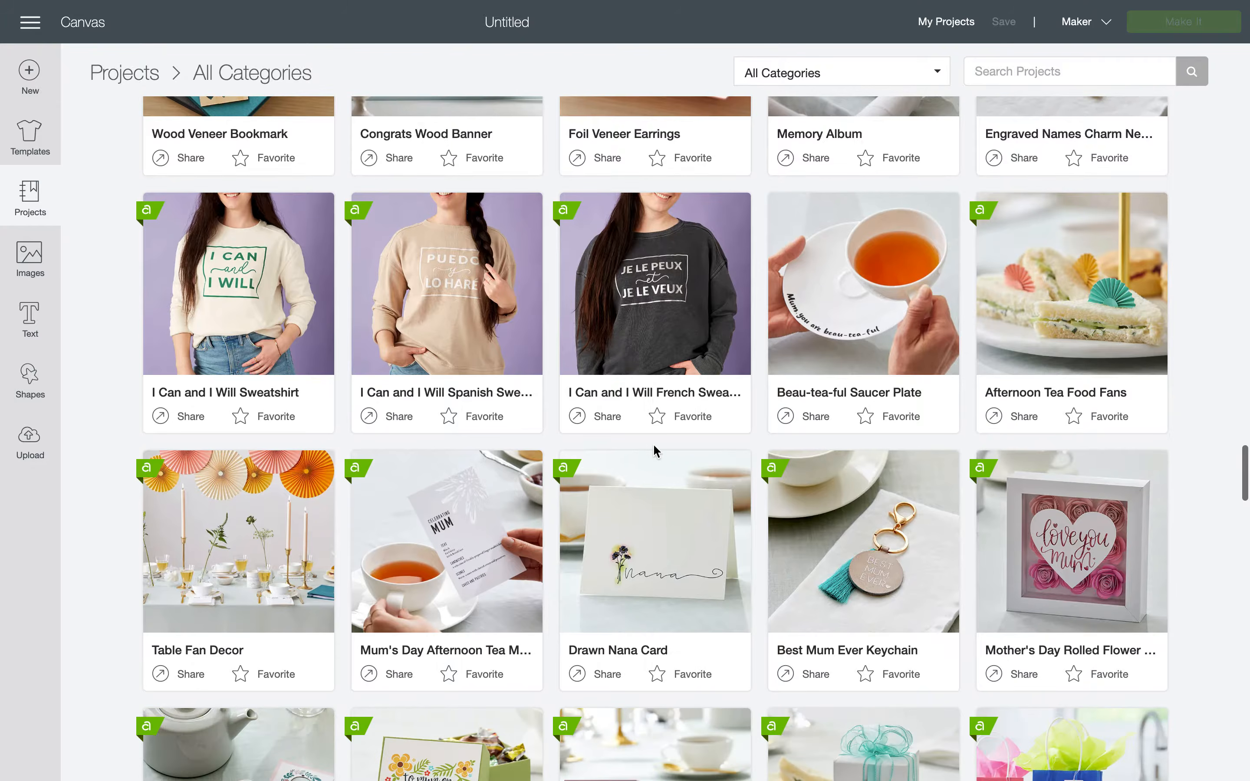
scroll(653, 449, down, 5)
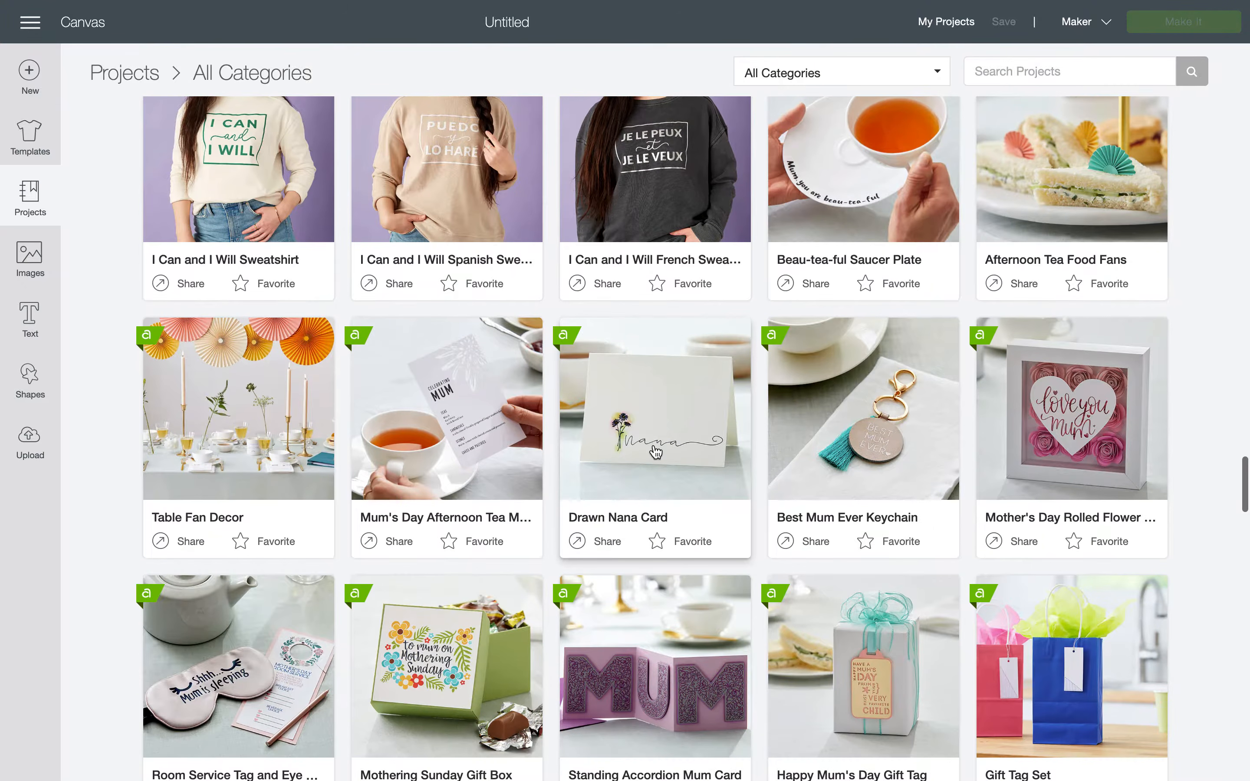
scroll(656, 451, down, 1)
scroll(656, 452, down, 6)
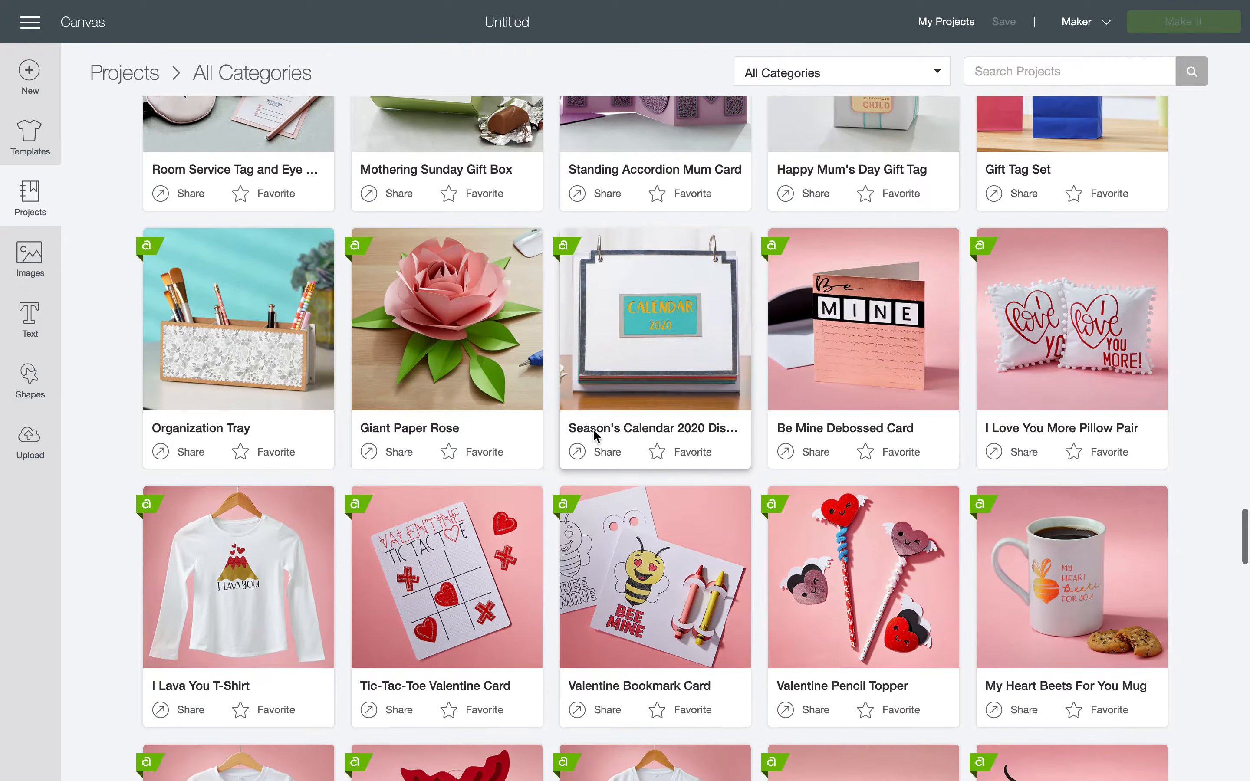
scroll(589, 429, up, 11)
scroll(568, 418, up, 15)
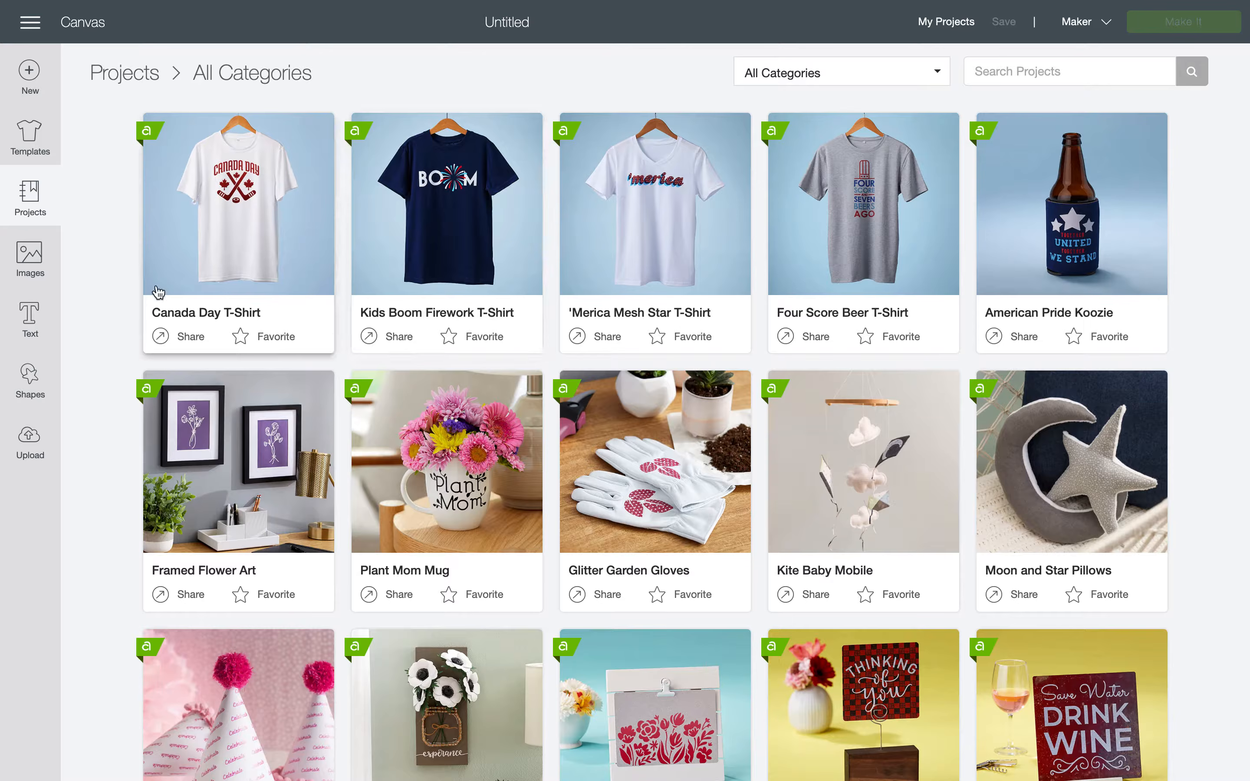
- View the image library's categories and add the text "Hello" to the canvas
click(38, 268)
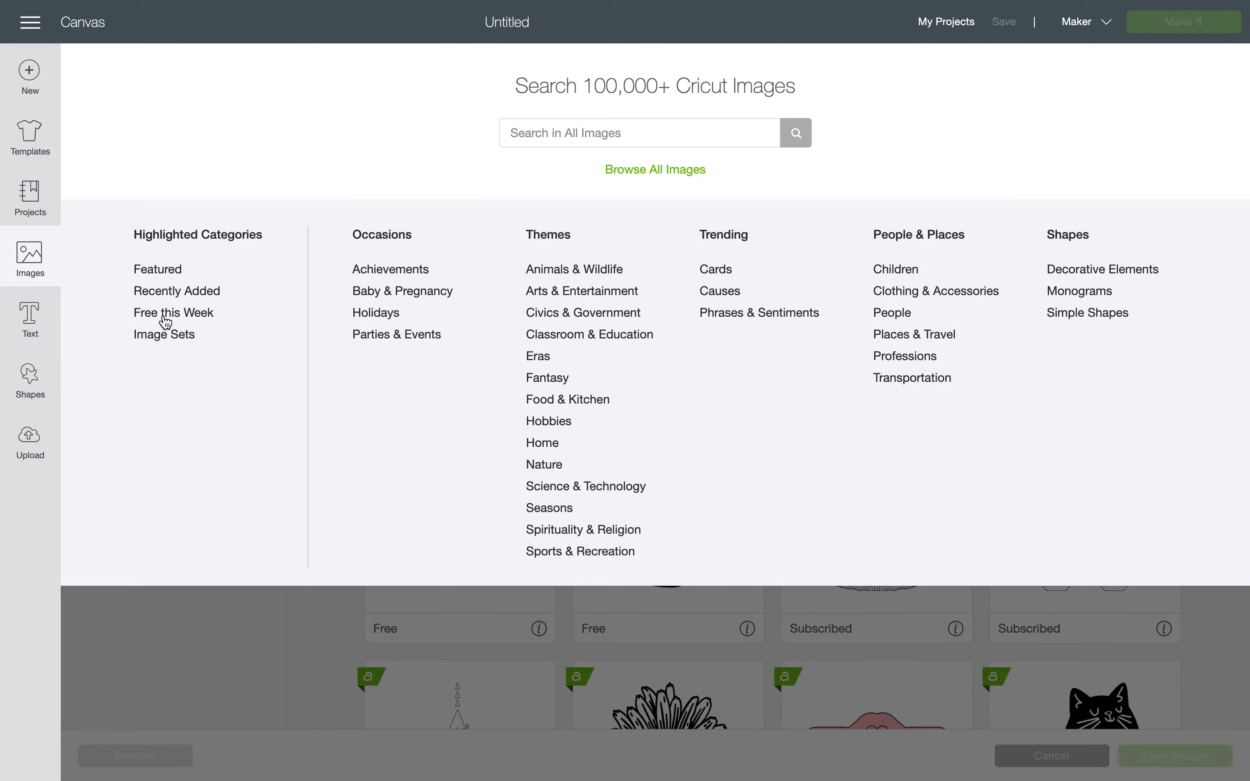
click(29, 314)
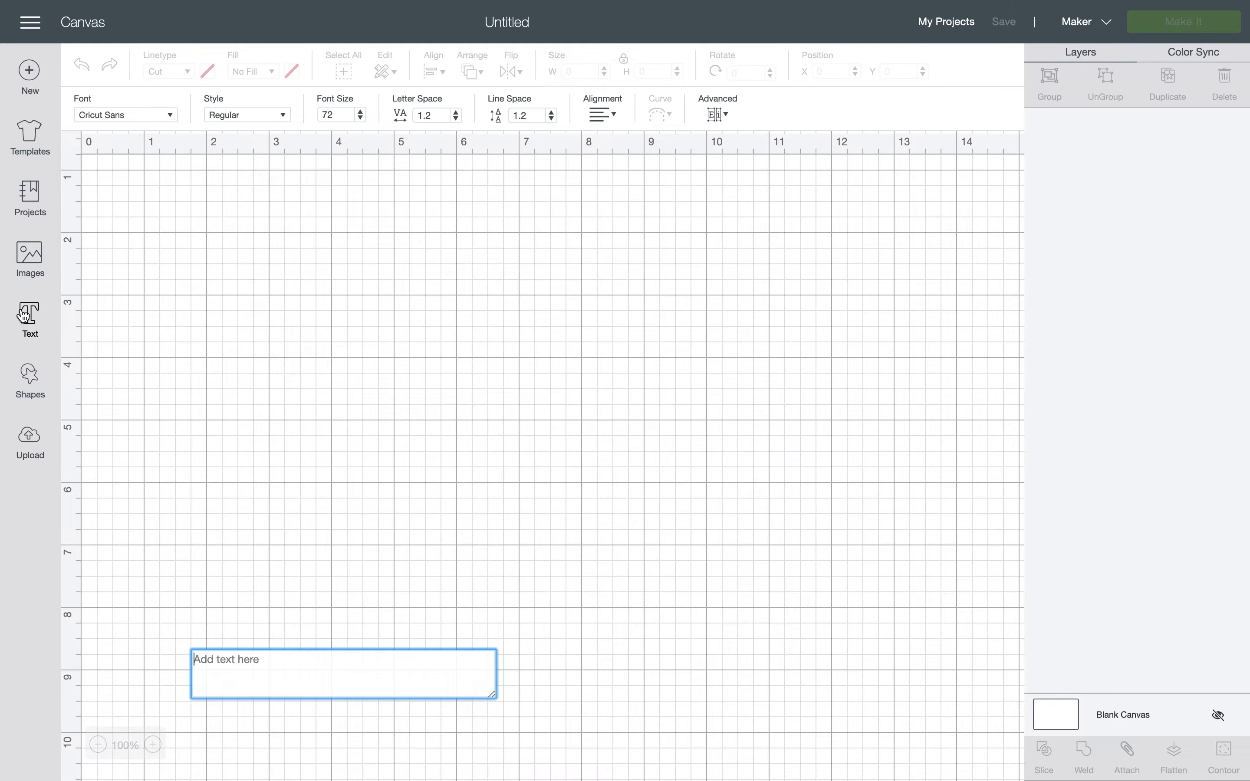
text(Hello)
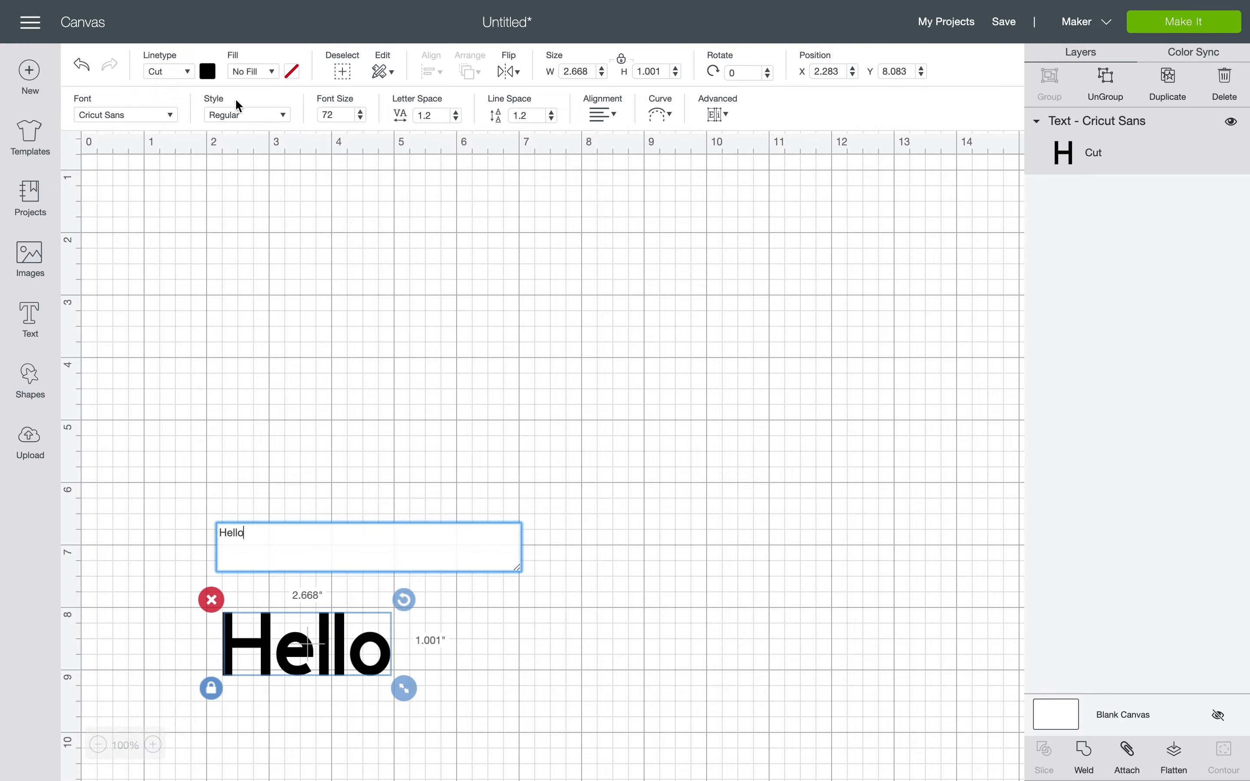
- Browse the fonts available for the Hello text through the Apple fonts, and close the list without choosing one
click(163, 122)
scroll(290, 244, down, 3)
scroll(290, 244, down, 5)
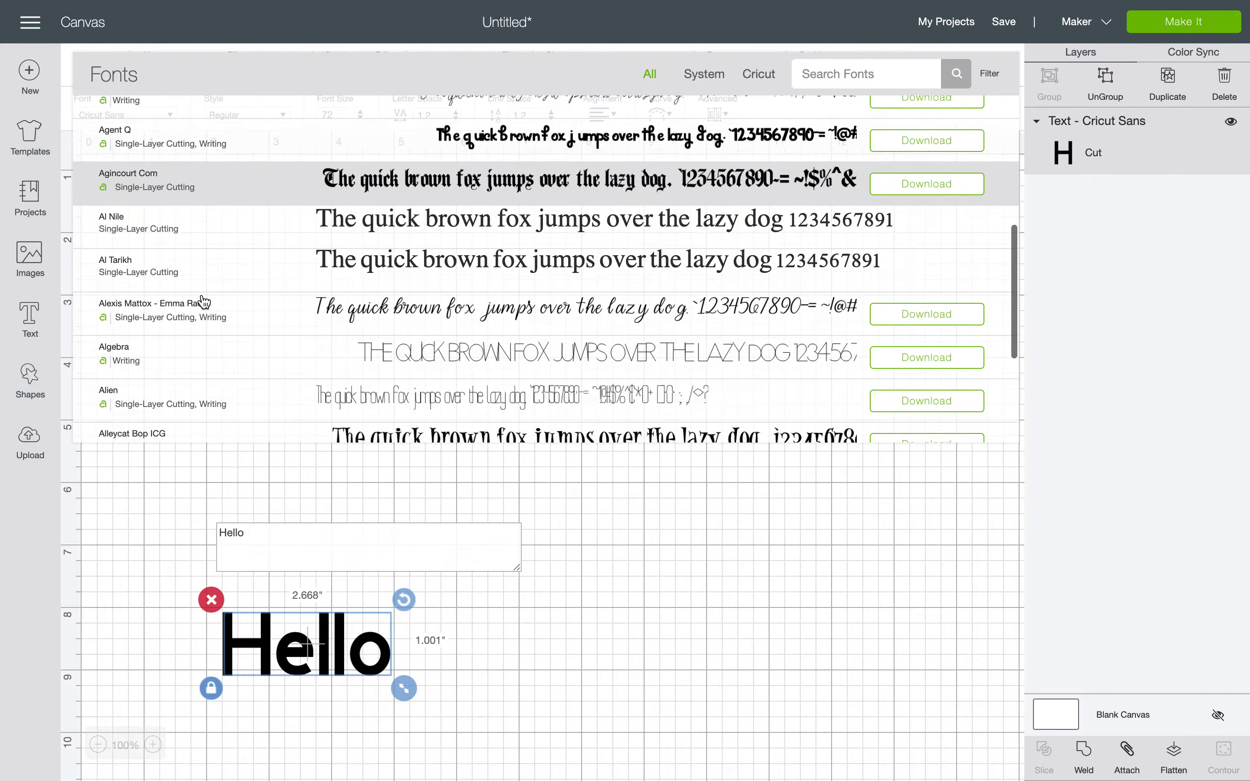
scroll(214, 274, down, 3)
scroll(215, 275, down, 4)
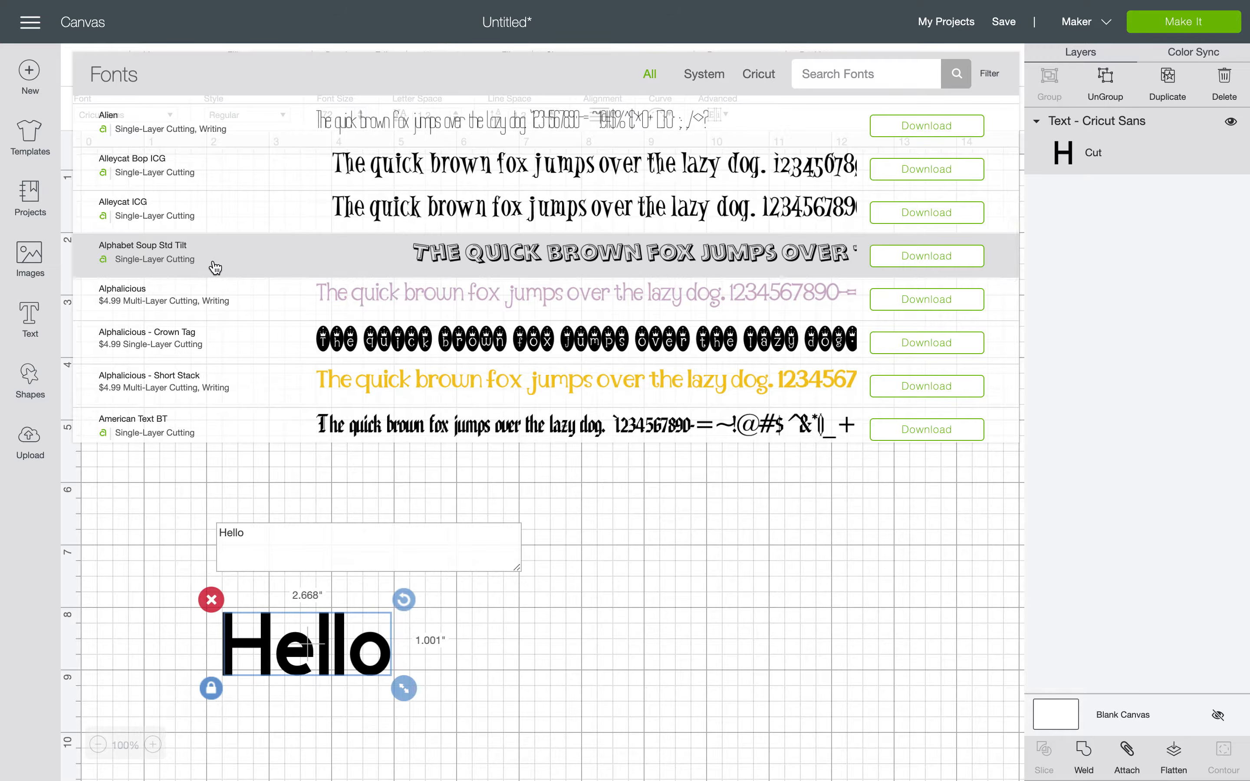
scroll(215, 268, down, 1)
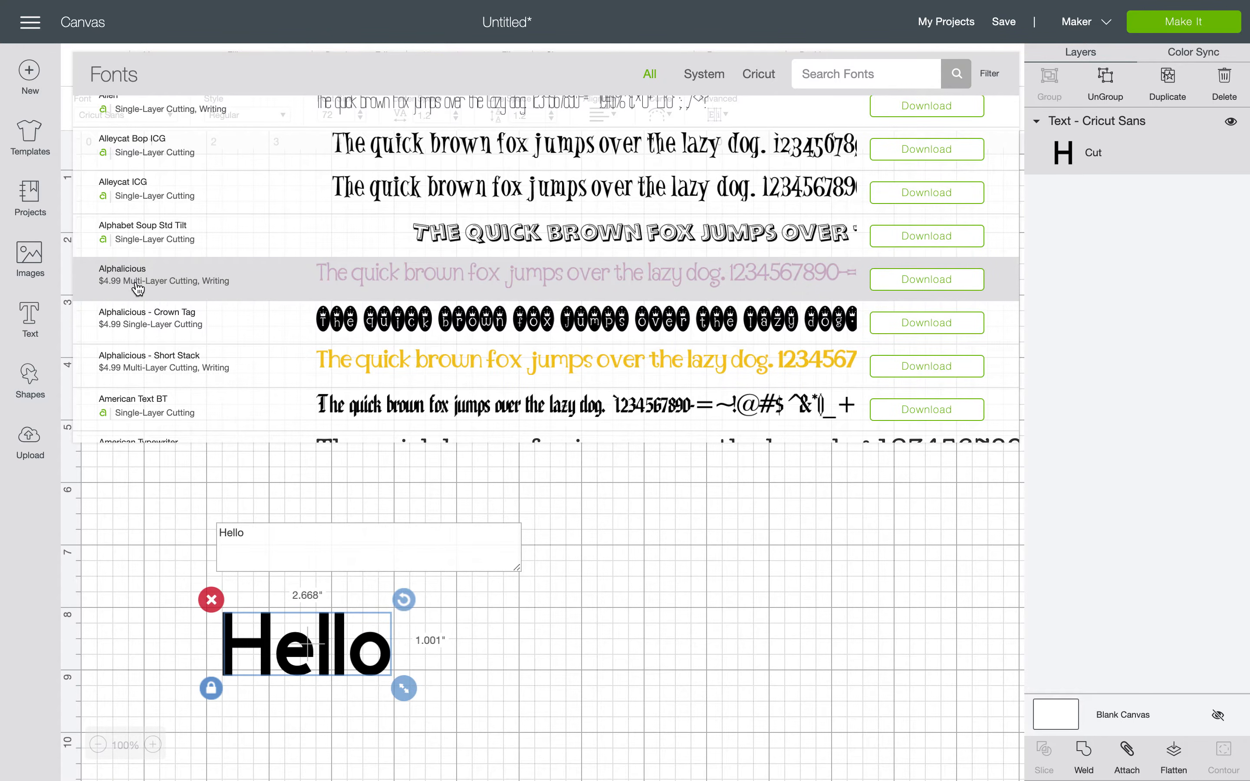
scroll(155, 361, down, 2)
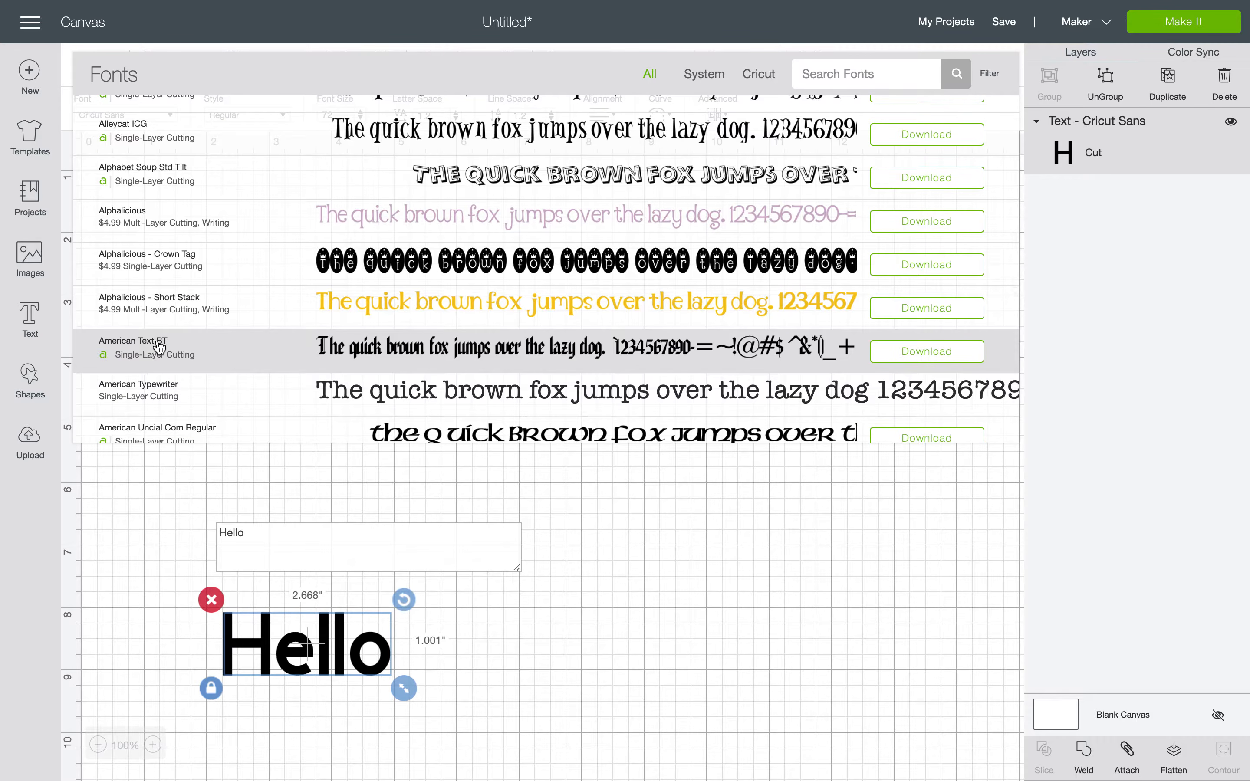
scroll(159, 348, down, 2)
scroll(159, 347, down, 7)
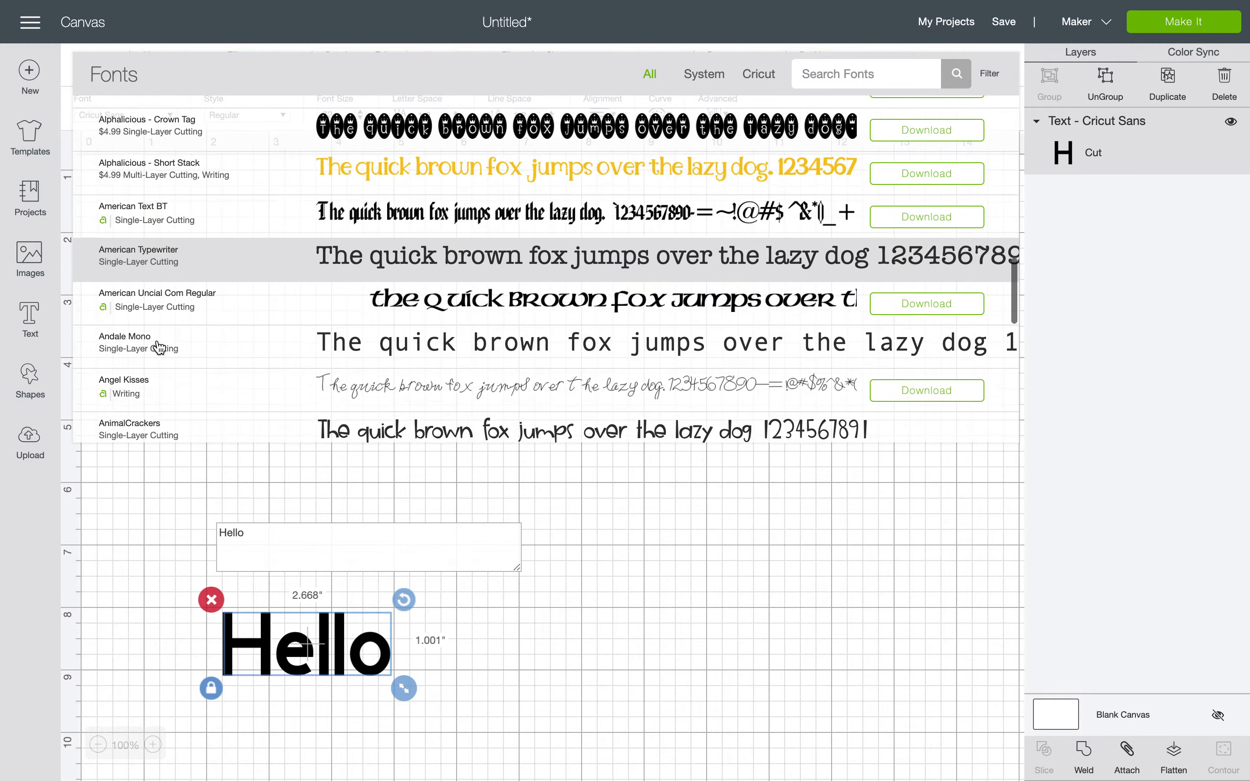
scroll(159, 347, down, 7)
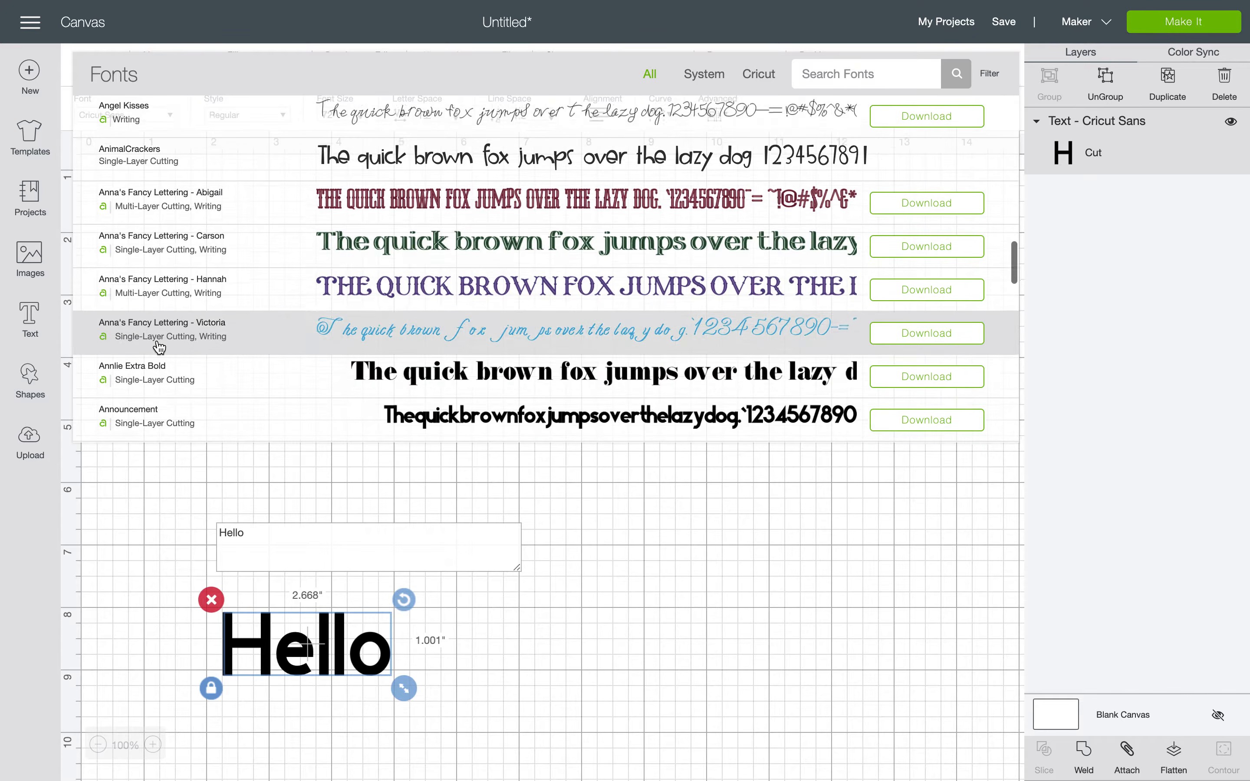
scroll(160, 347, down, 10)
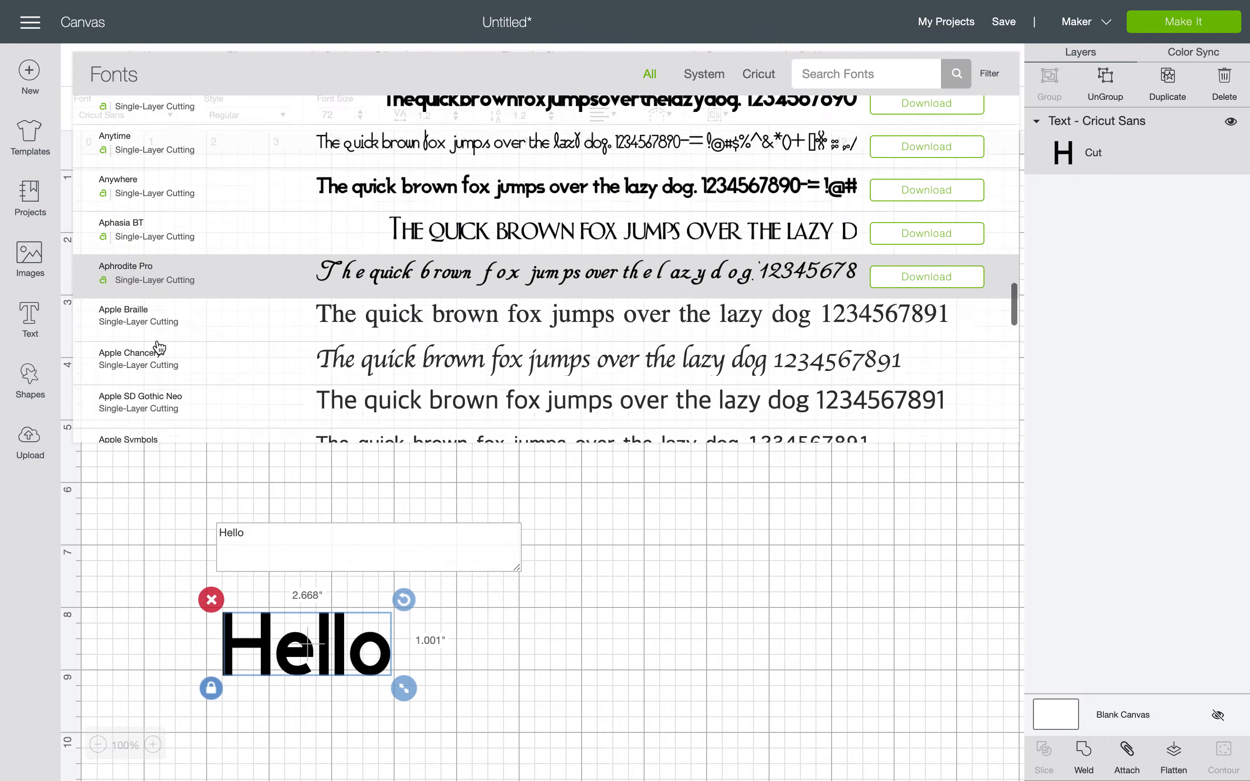
scroll(159, 347, down, 5)
scroll(159, 346, up, 15)
click(271, 548)
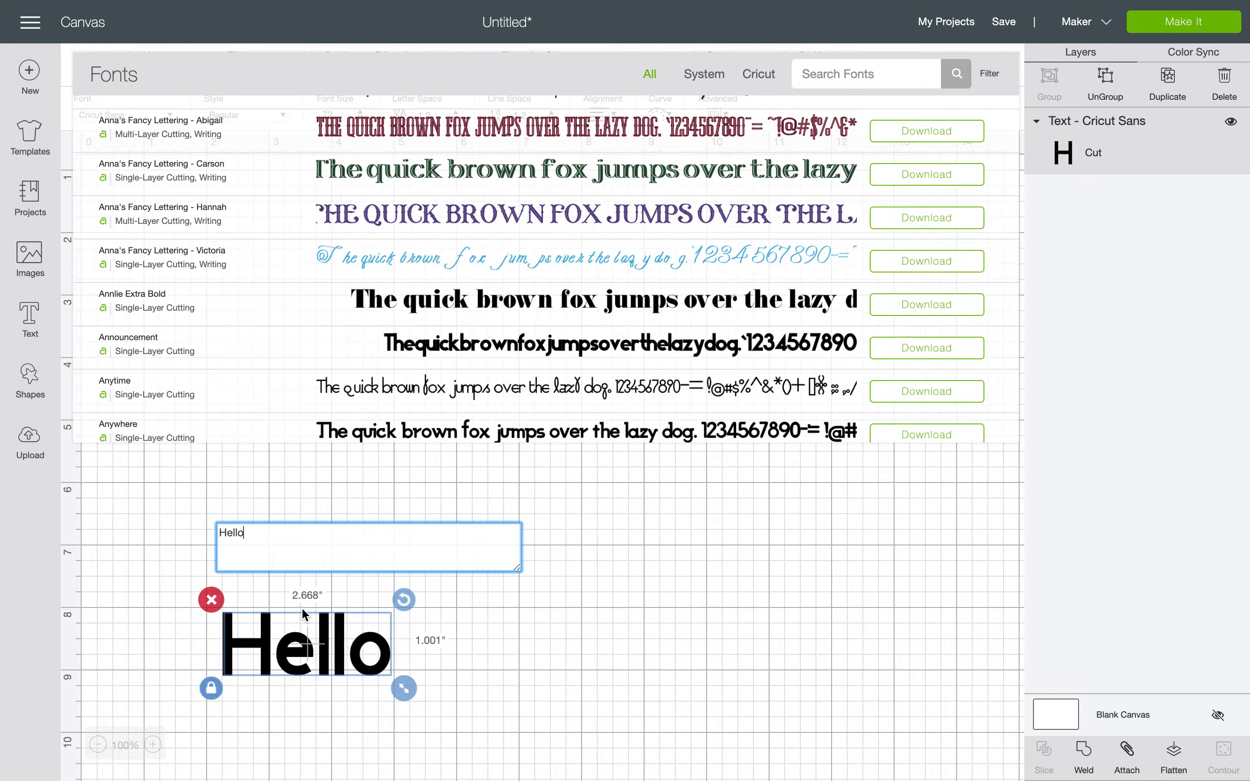
click(316, 516)
click(252, 618)
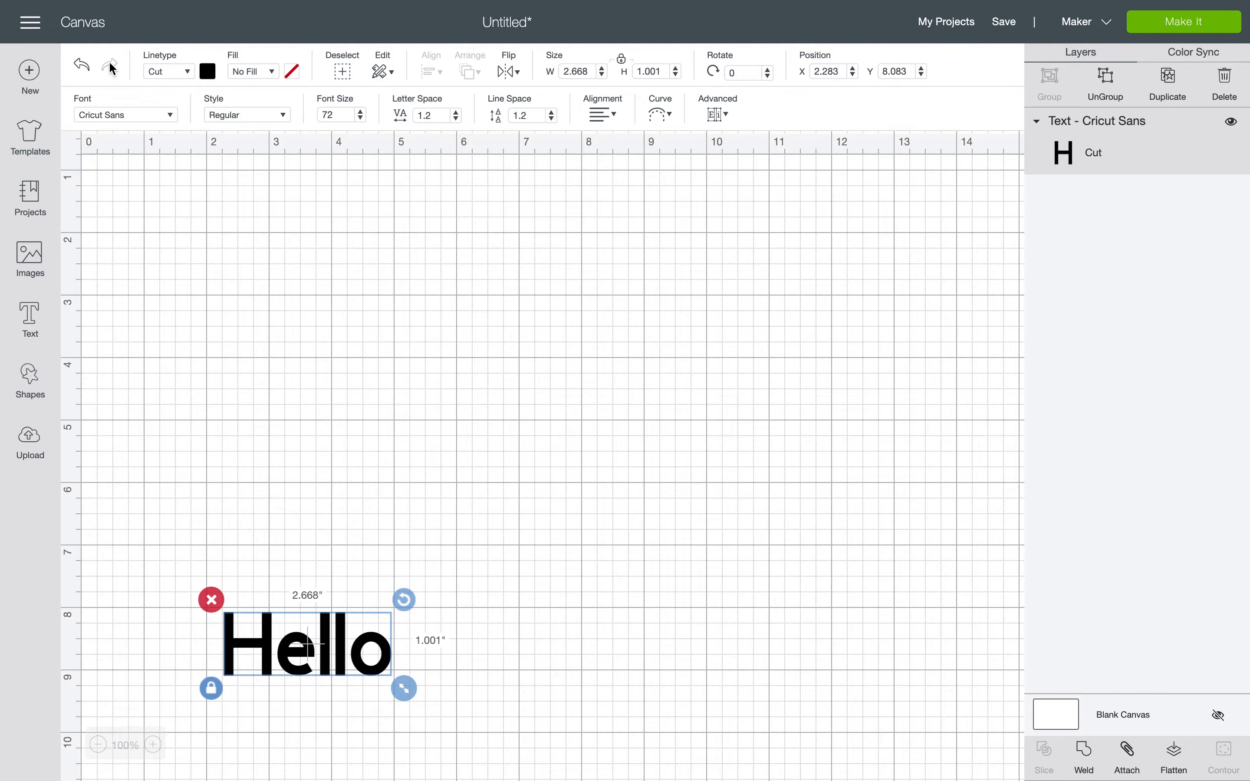
- Review the linetype options for the Hello text and set its fill to Print
click(189, 72)
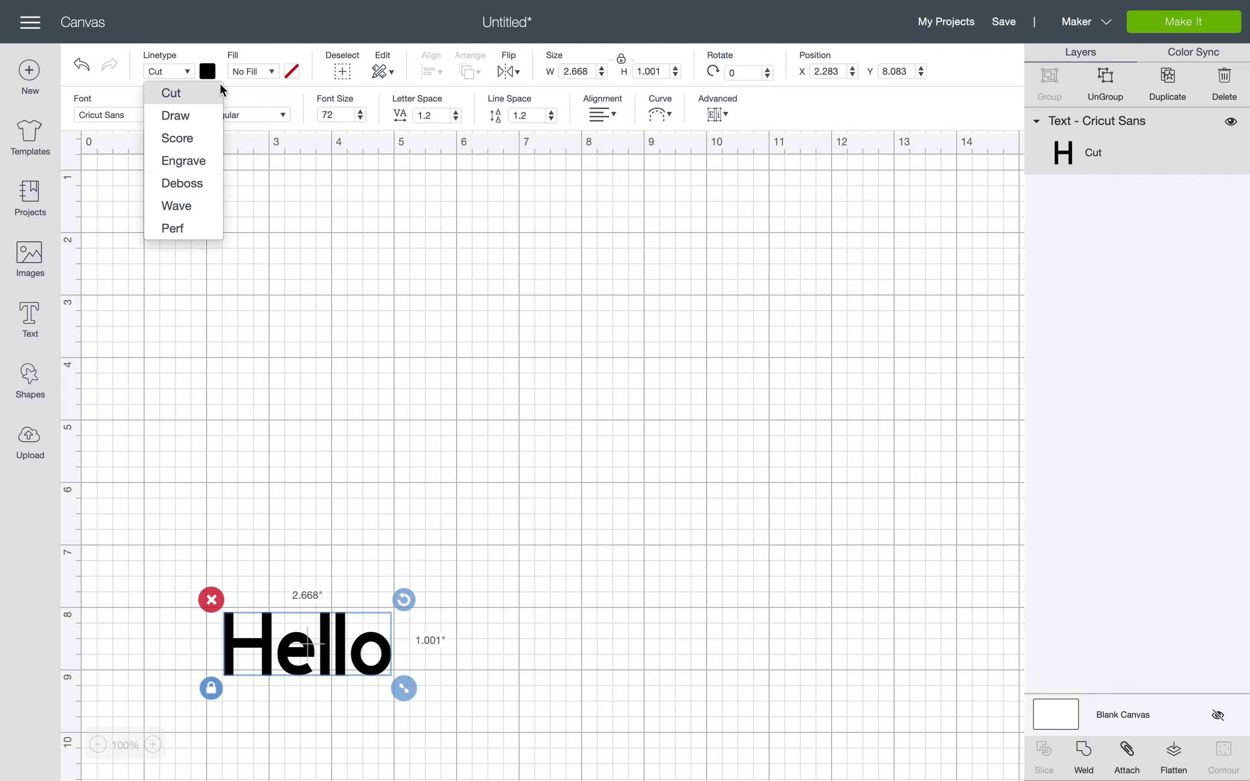
click(237, 73)
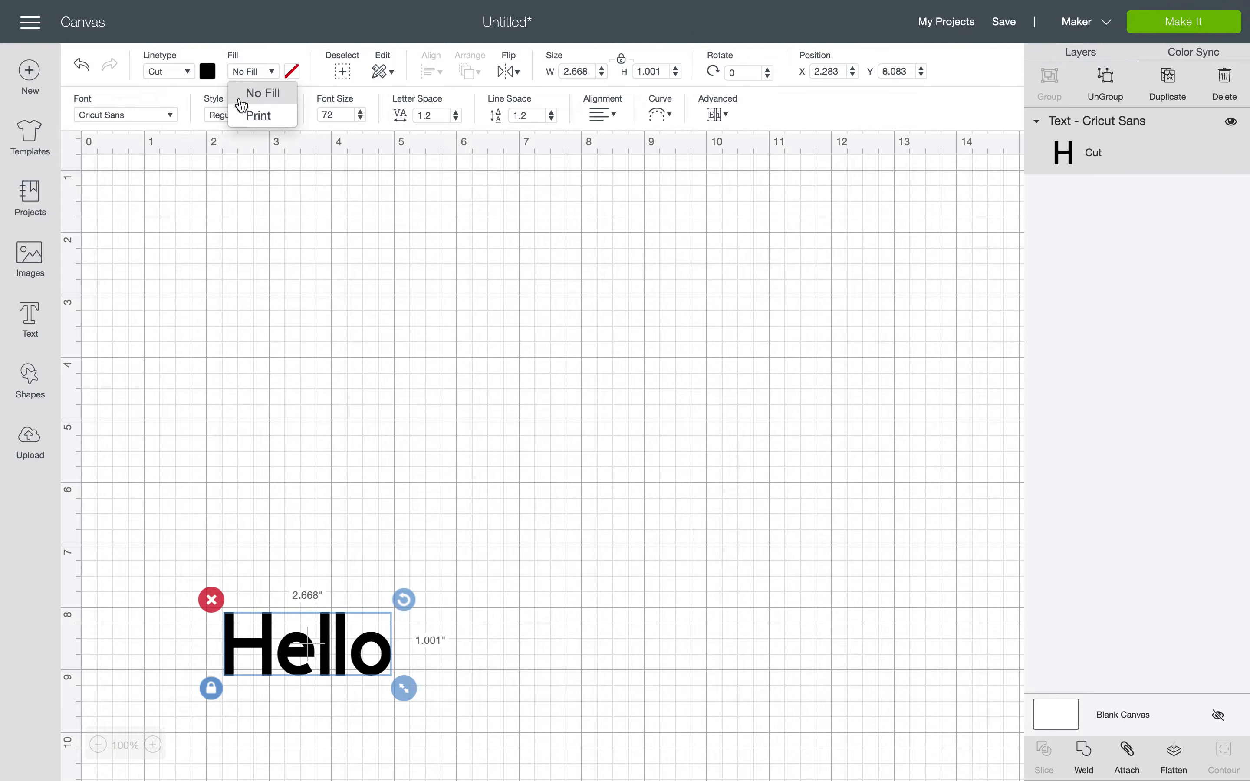
click(245, 118)
- Set the print type of the Hello text to Pattern and fill it with the light blue pattern
click(292, 71)
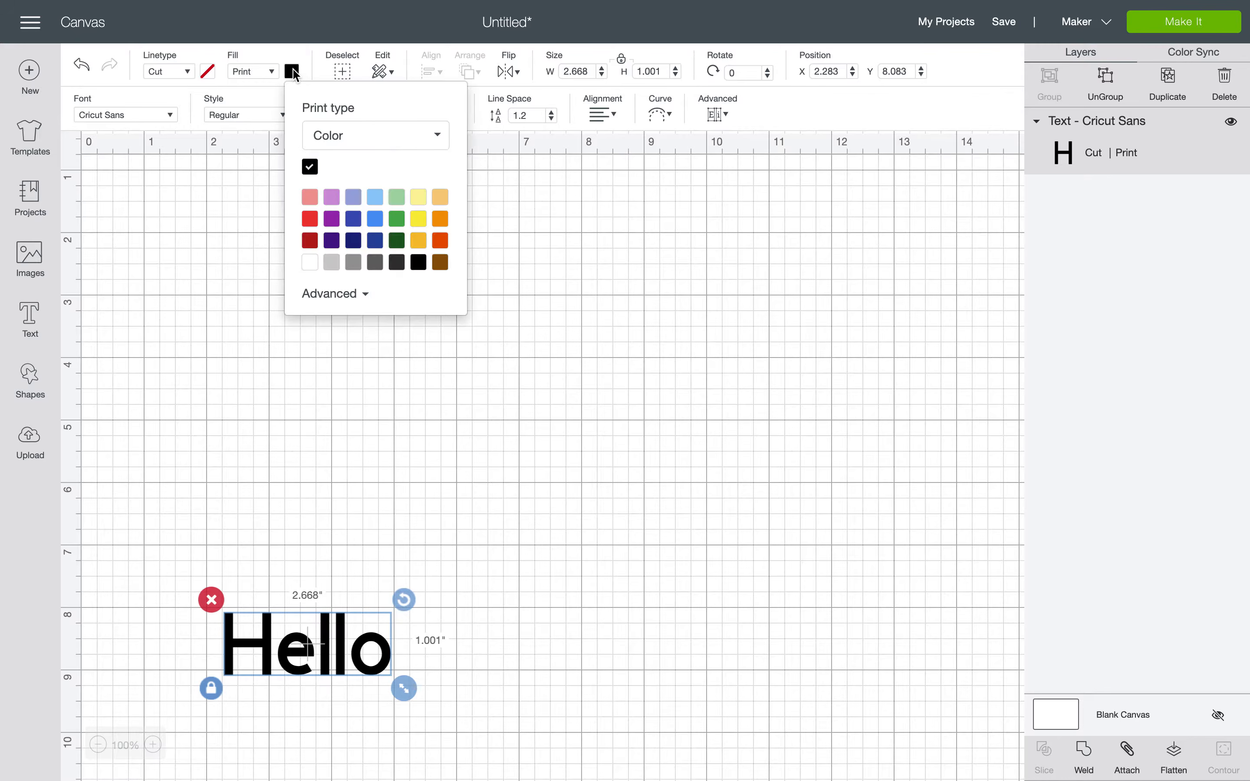
click(374, 135)
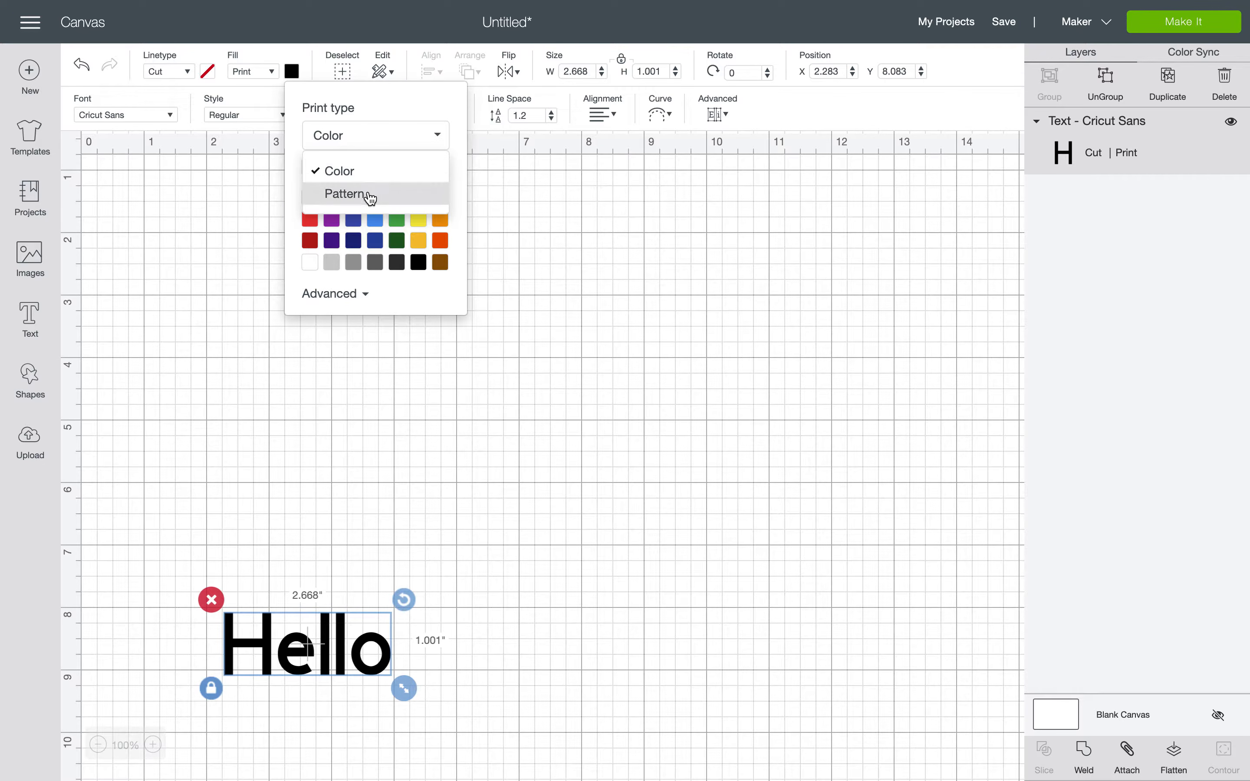
click(369, 196)
click(370, 198)
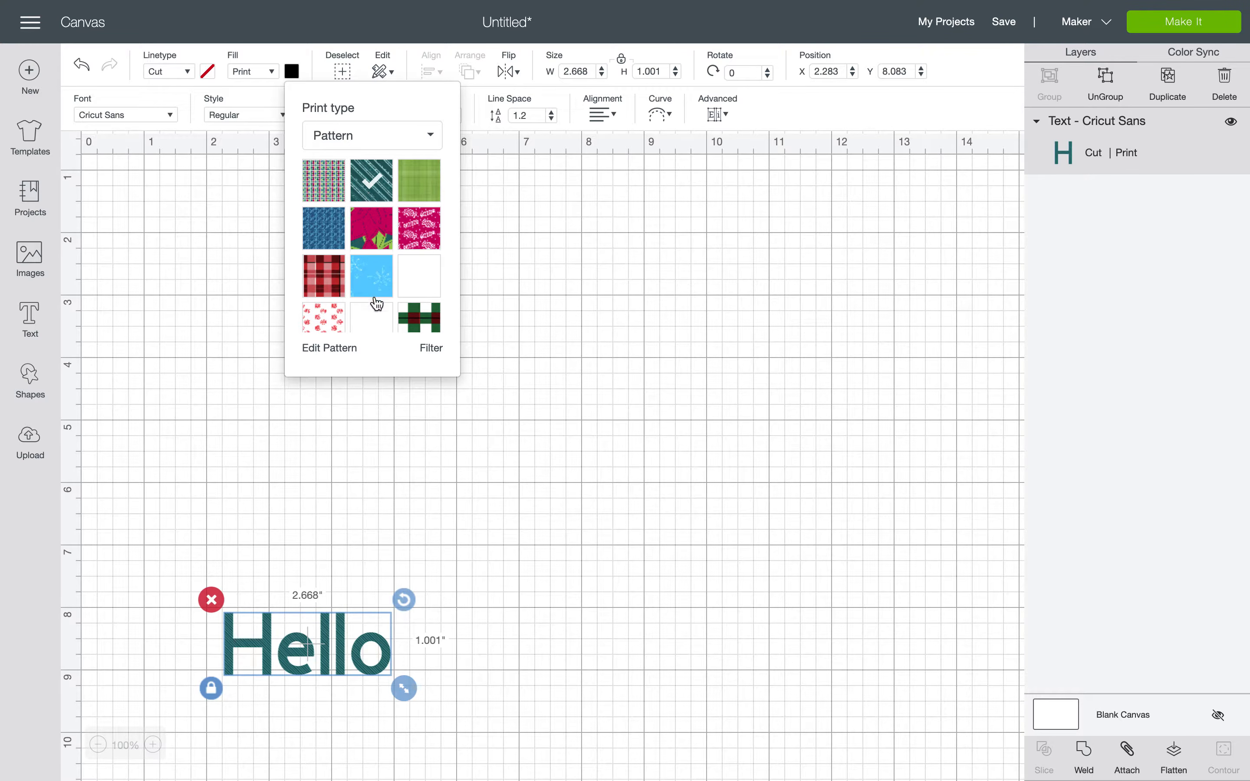
click(377, 282)
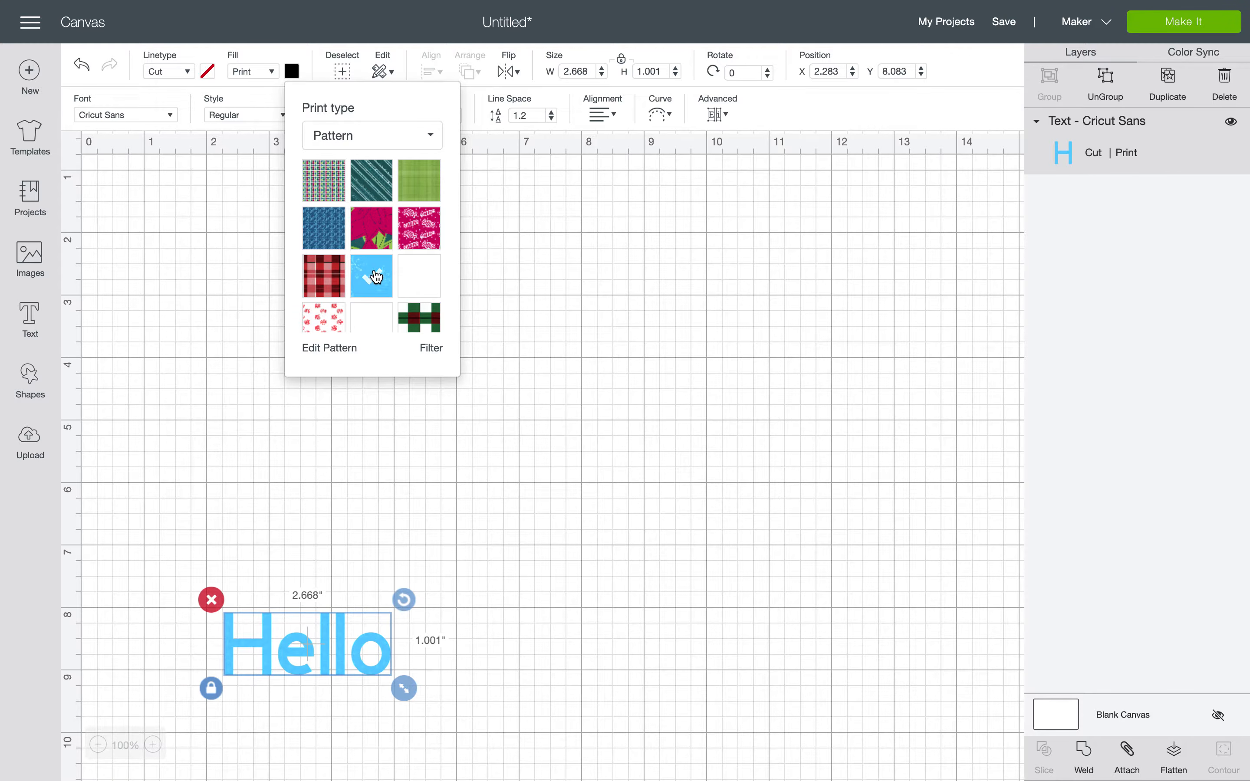
click(262, 105)
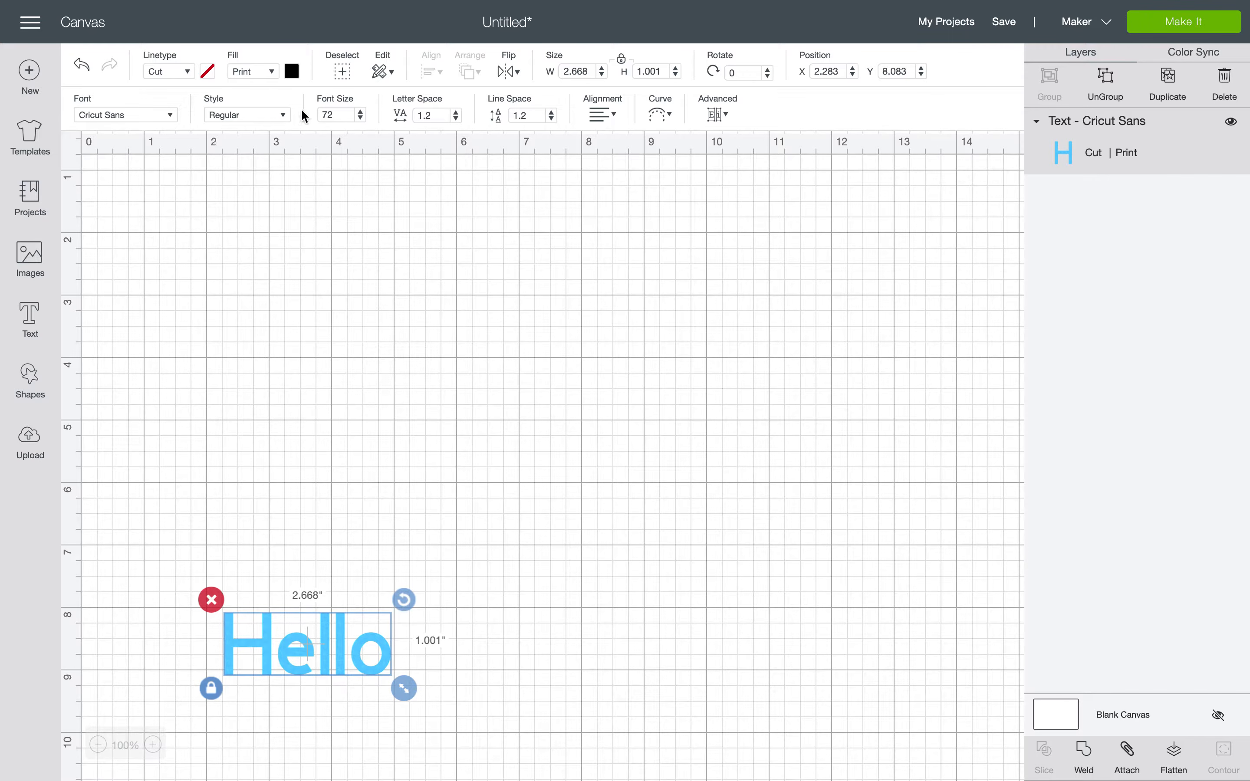
- Deselect and reselect the Hello text, and view the edit options available for it
click(343, 71)
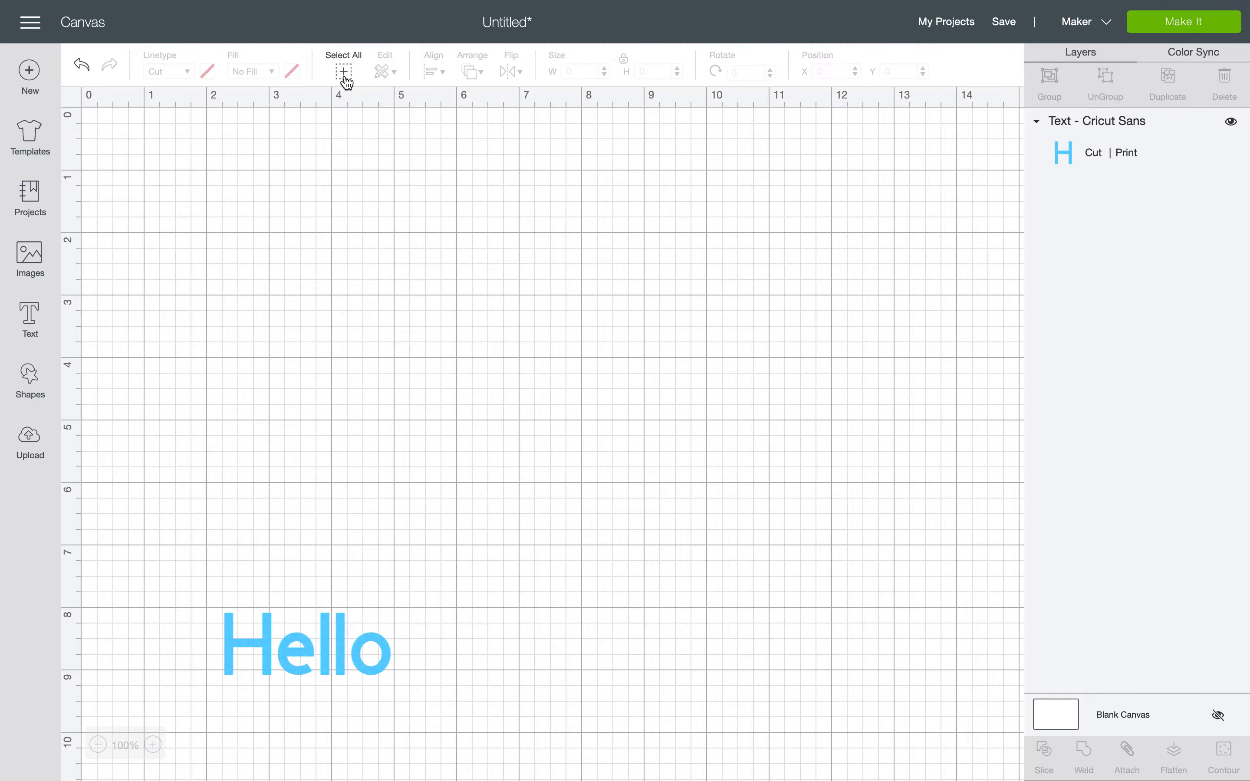
click(345, 75)
click(378, 73)
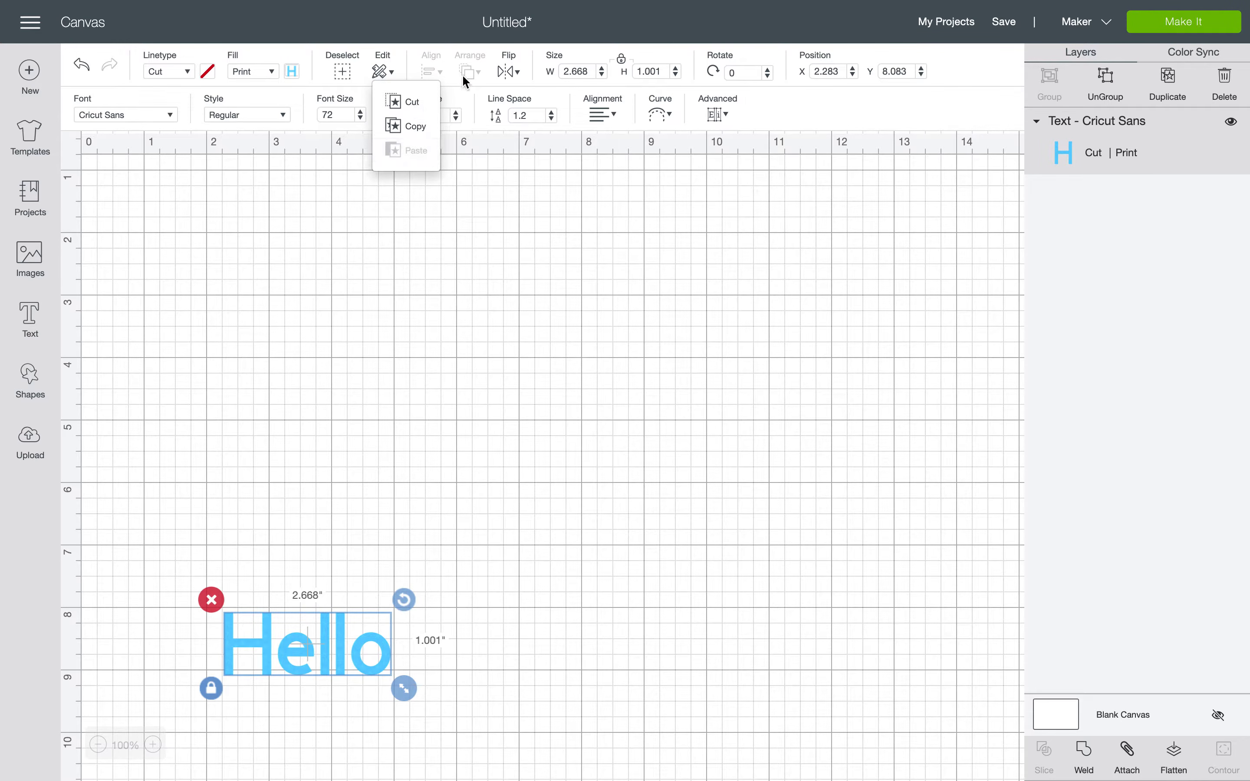
click(436, 78)
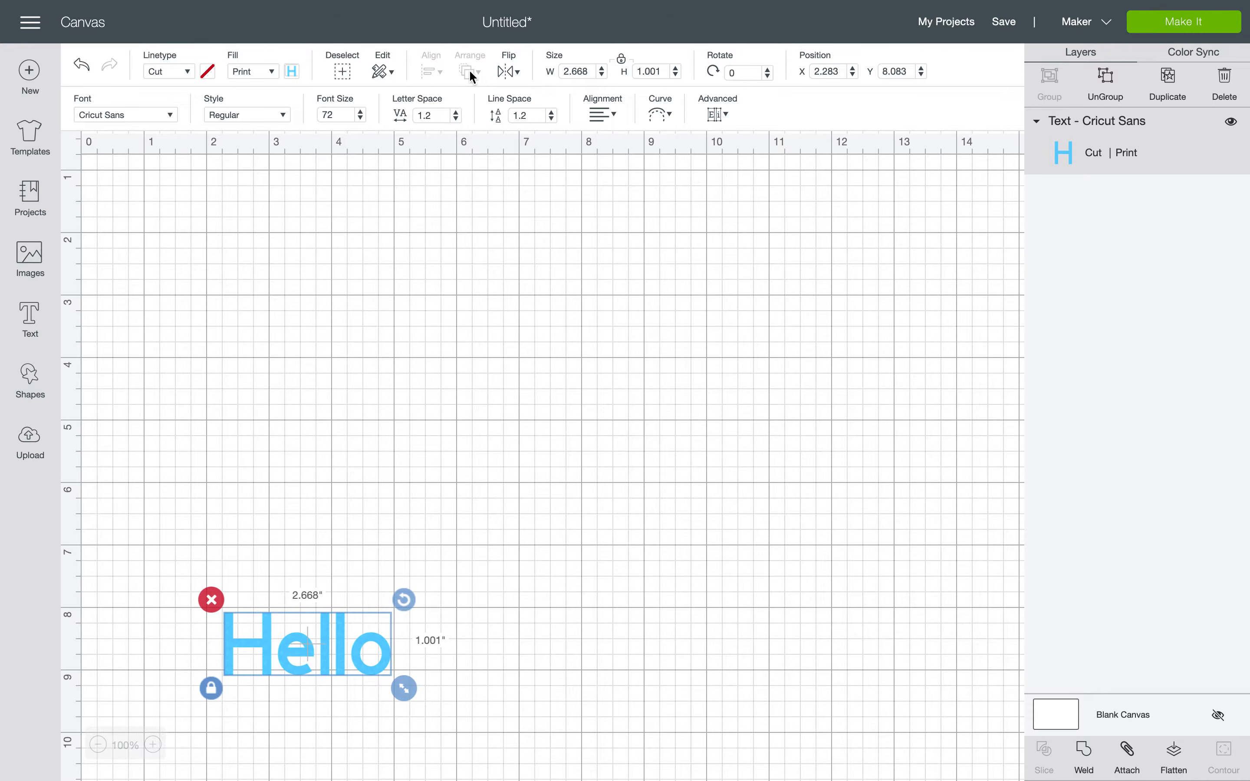
- Flip the Hello text horizontally and flip it back to its original orientation
click(501, 81)
click(511, 96)
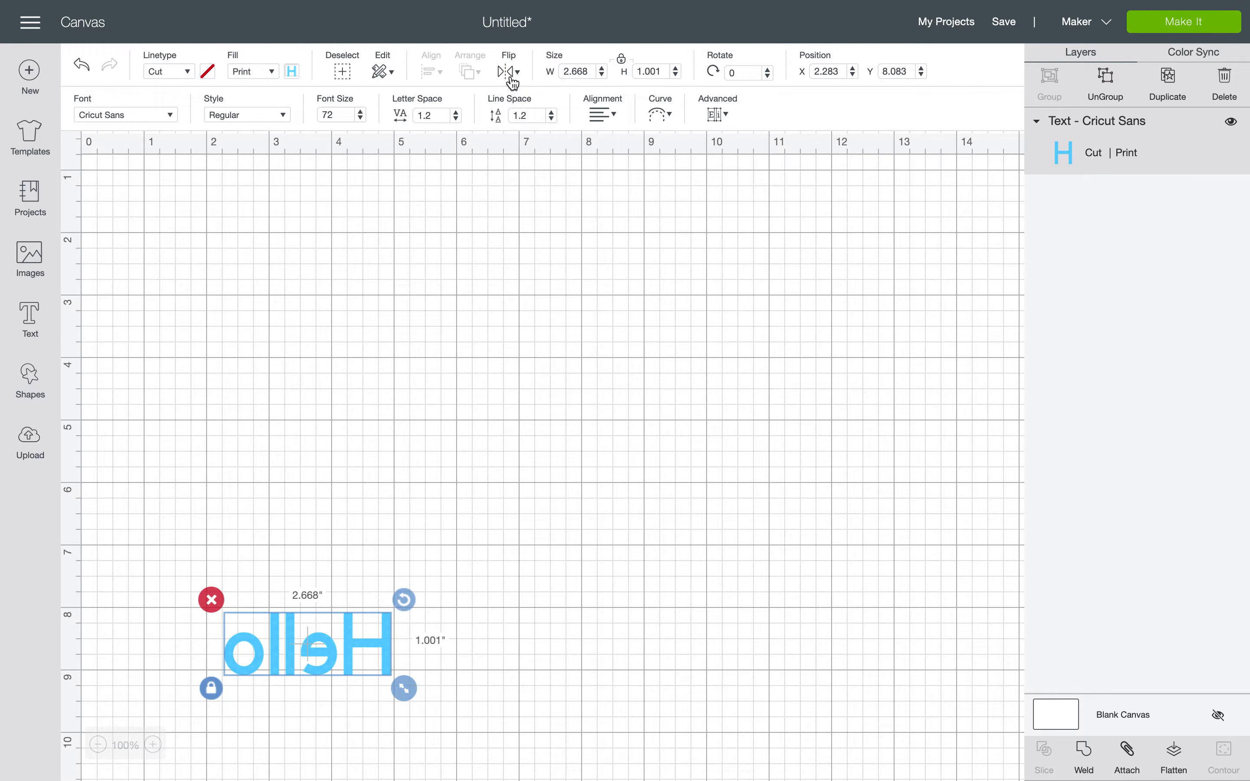
click(511, 81)
click(517, 100)
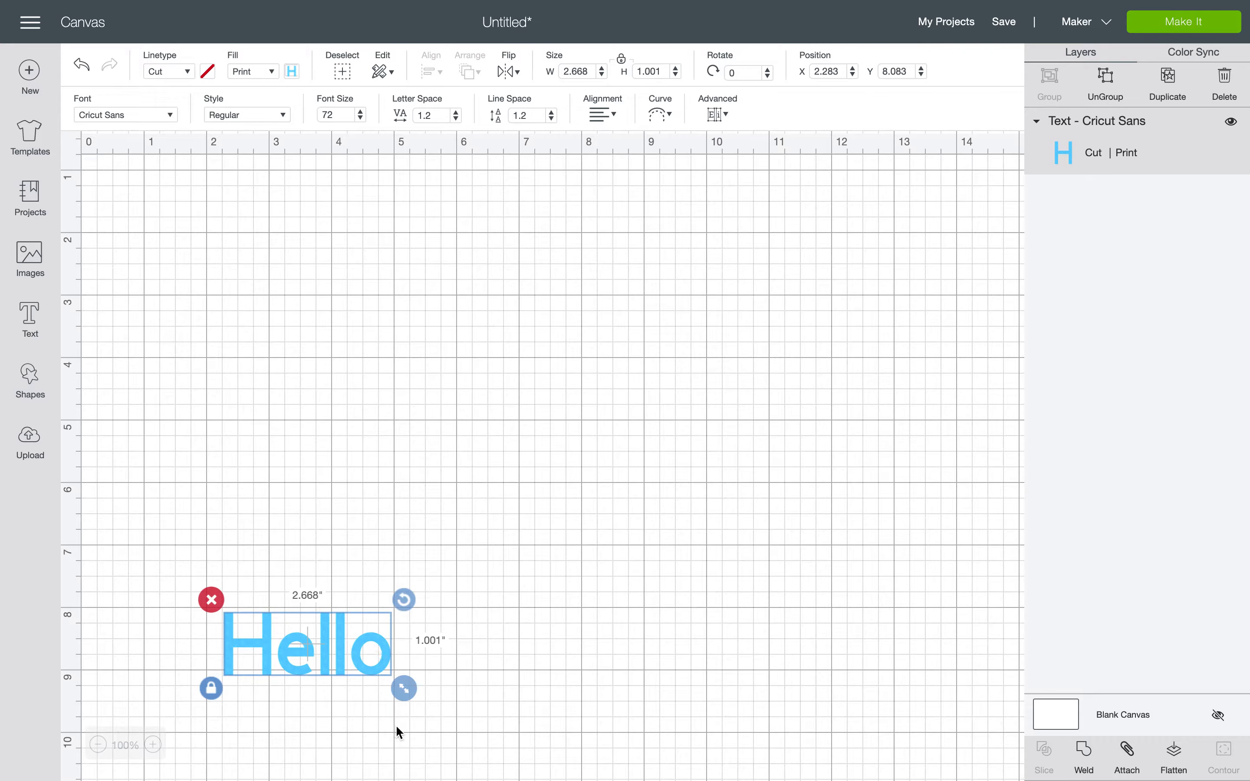
- Shrink the Hello text to about 2.29 inches wide and rotate it to about 36 degrees
drag(404, 689, 379, 670)
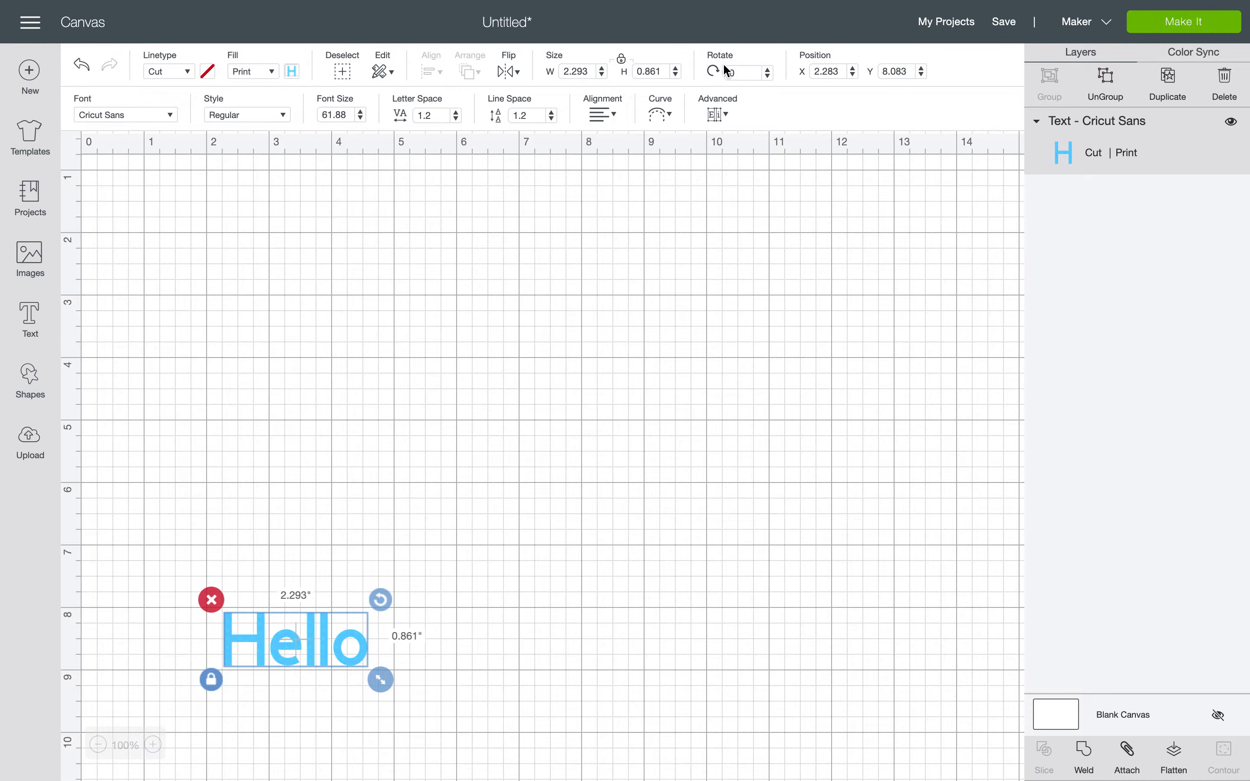
click(767, 71)
click(767, 72)
click(767, 71)
click(767, 71)
click(767, 71)
click(767, 71)
drag(379, 592, 388, 501)
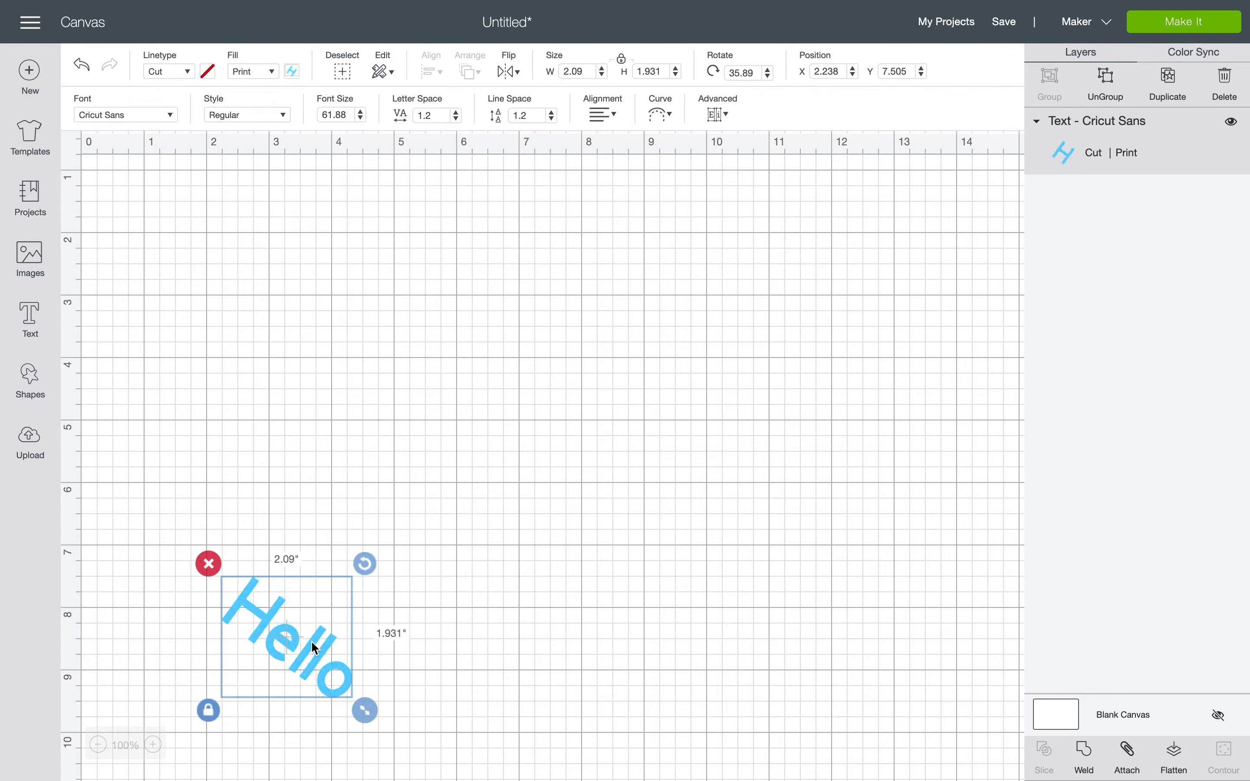
- Move the rotated Hello text up the canvas to about X 4.82, Y 3.31
drag(318, 610, 451, 360)
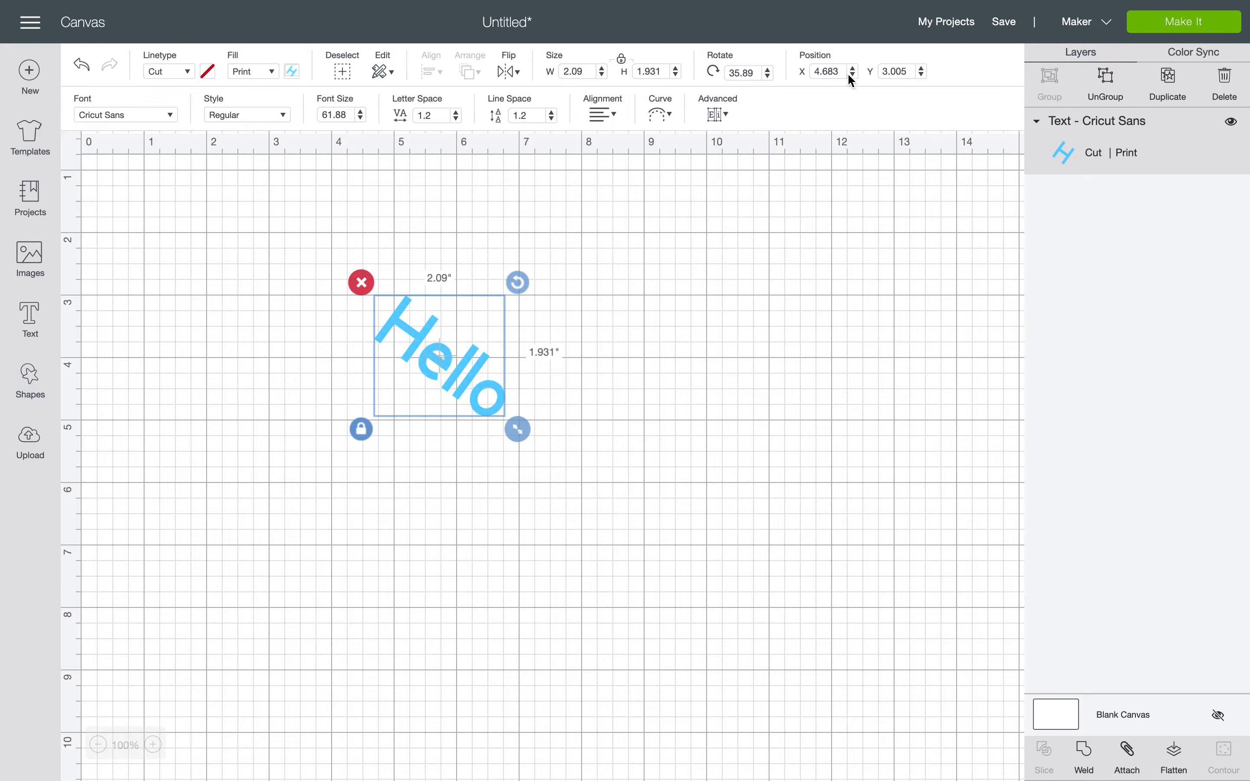
drag(454, 341, 655, 351)
drag(432, 371, 453, 390)
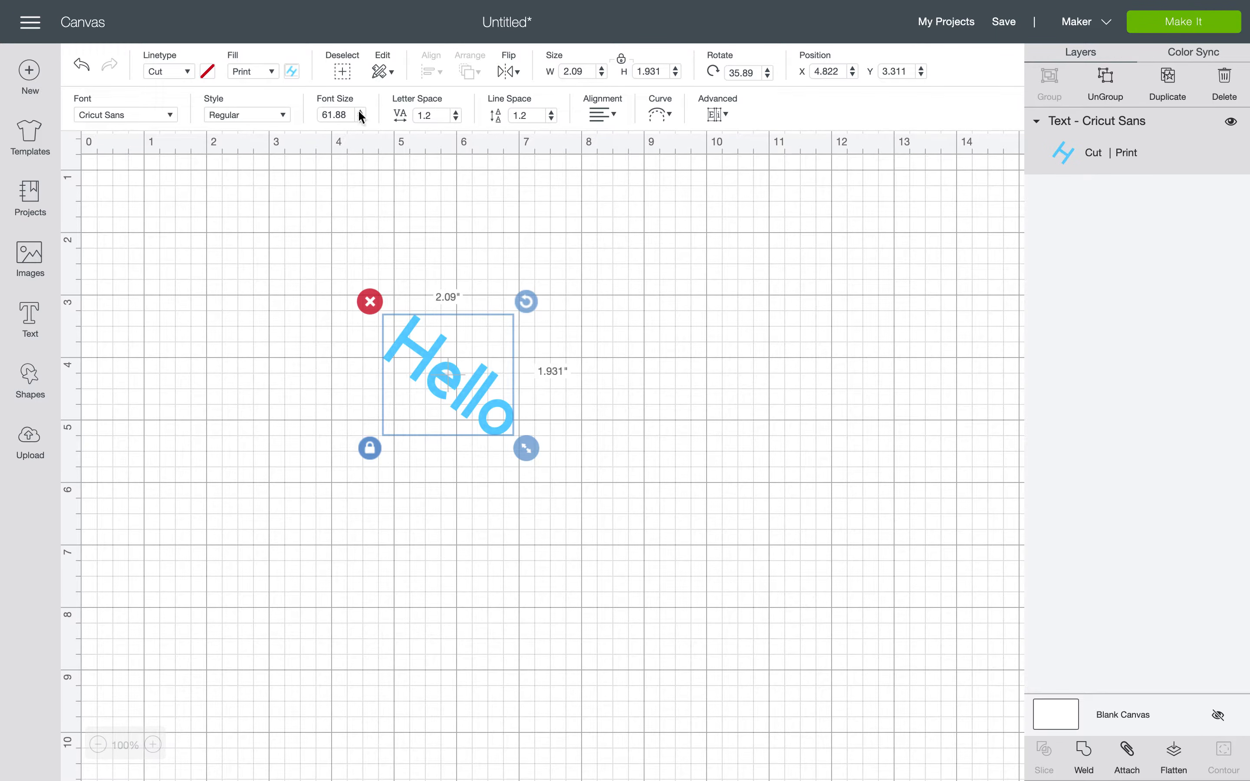
- Try the Italic and Bold Italic styles on the Hello text and apply the Writing style
click(265, 123)
click(261, 139)
click(264, 119)
click(261, 166)
click(270, 117)
click(261, 195)
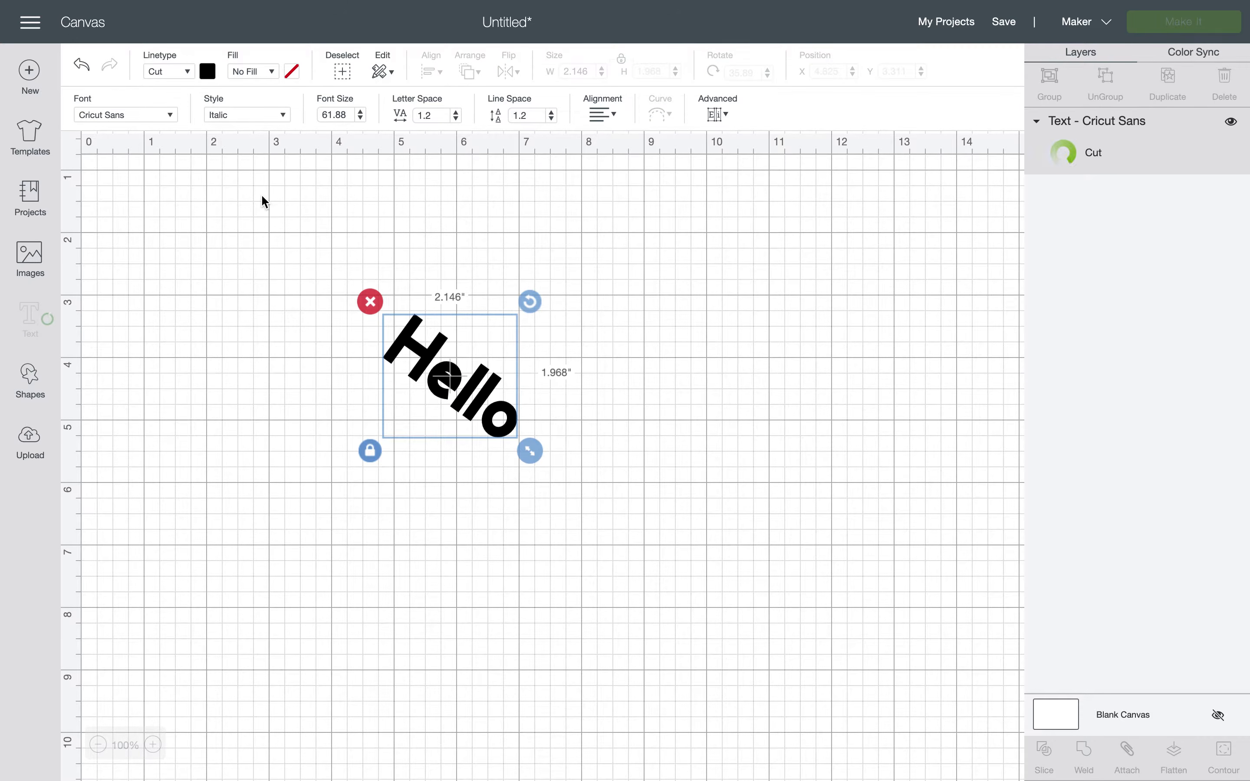
click(269, 114)
click(266, 219)
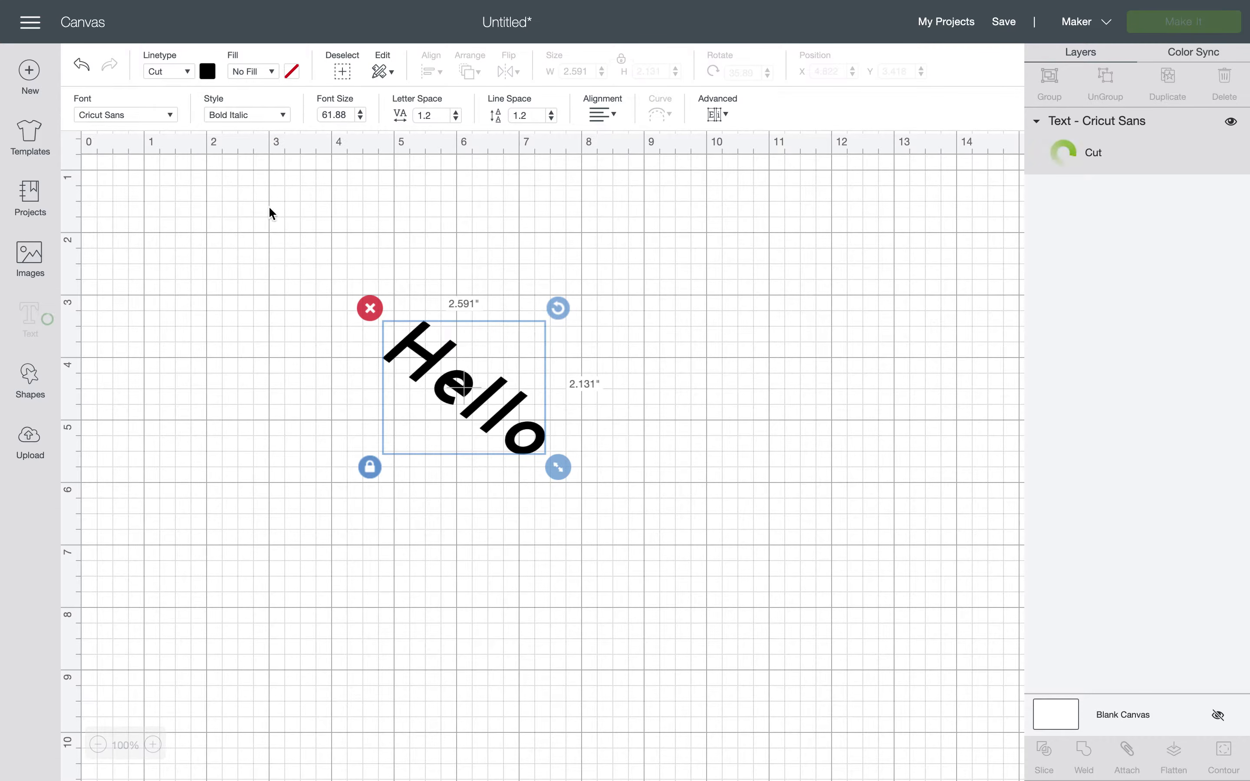
click(261, 116)
click(261, 247)
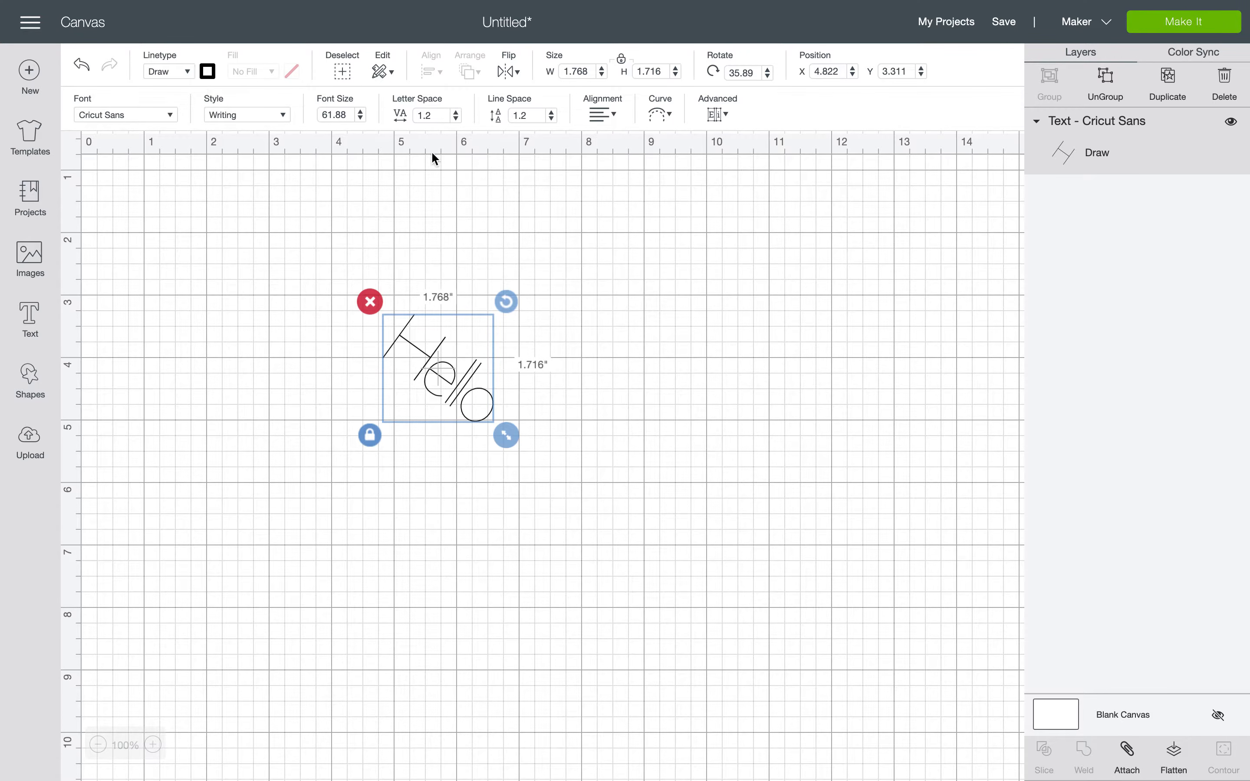
- Reduce the letter space of the Hello text to 0.7
click(429, 115)
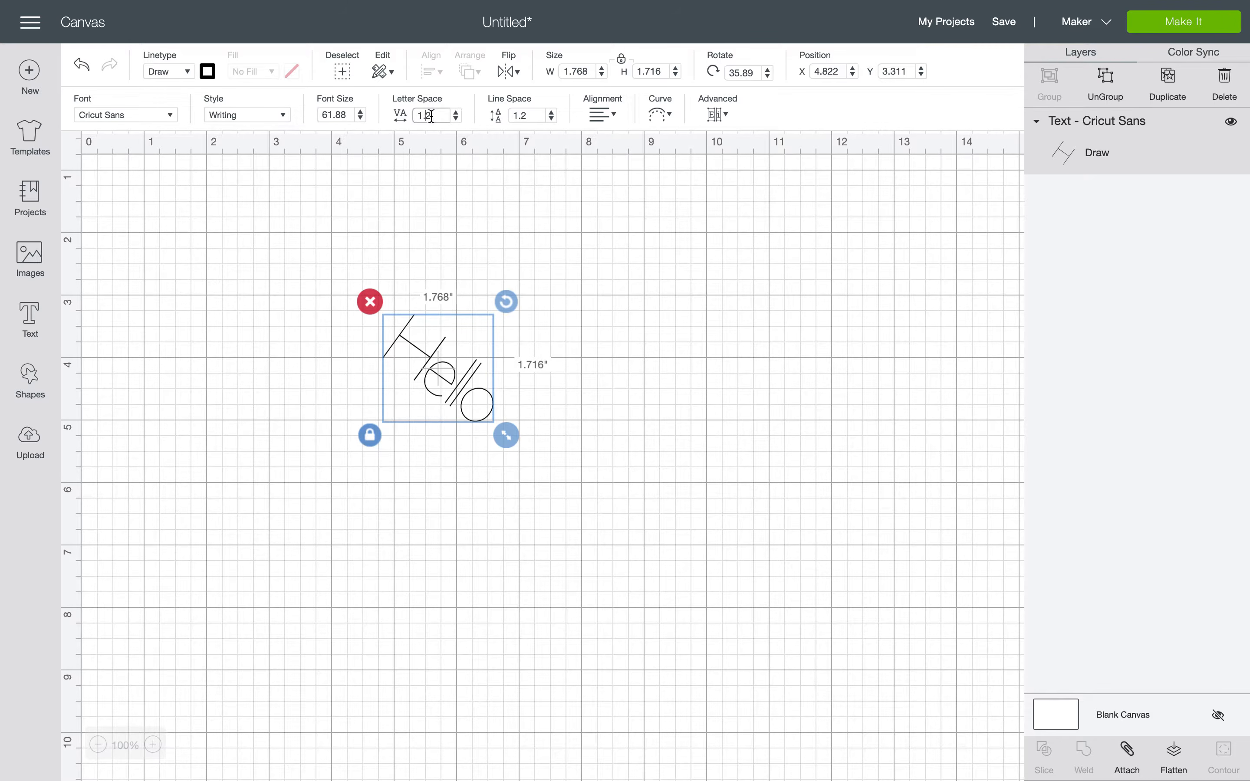
click(456, 118)
click(456, 118)
click(456, 119)
click(456, 119)
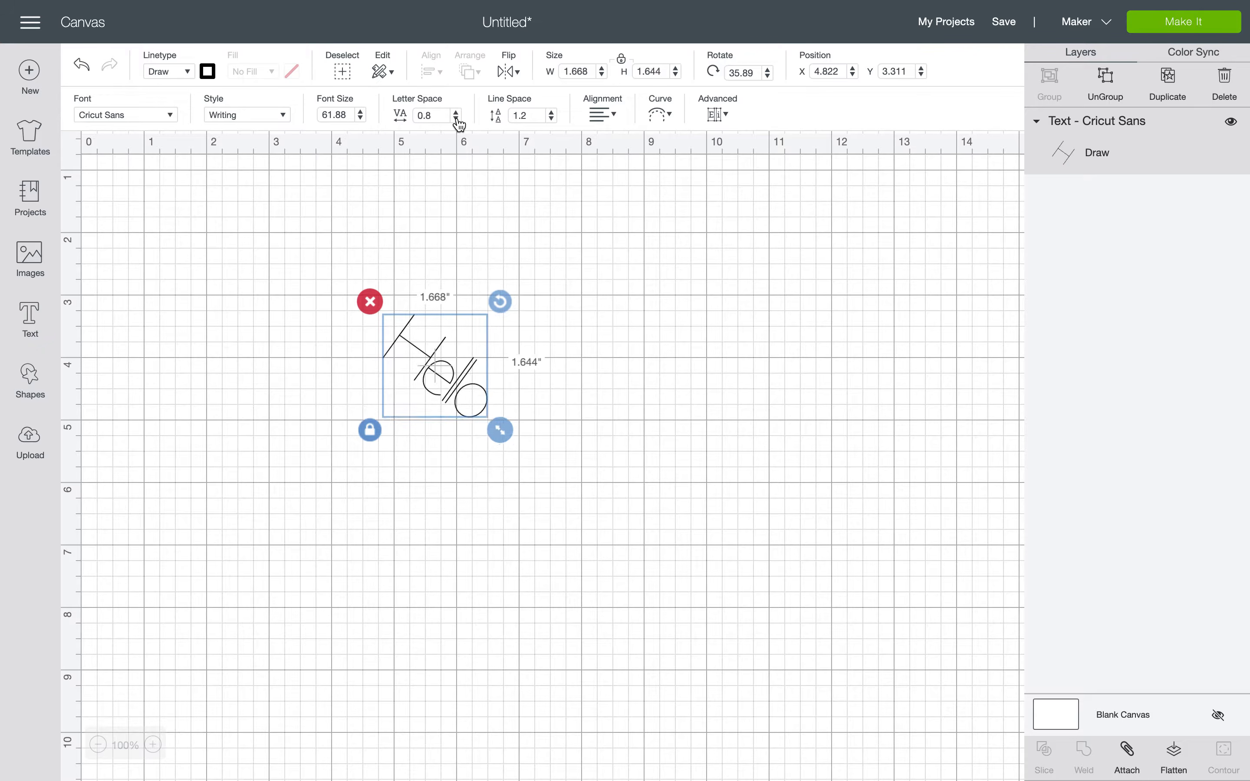
click(456, 119)
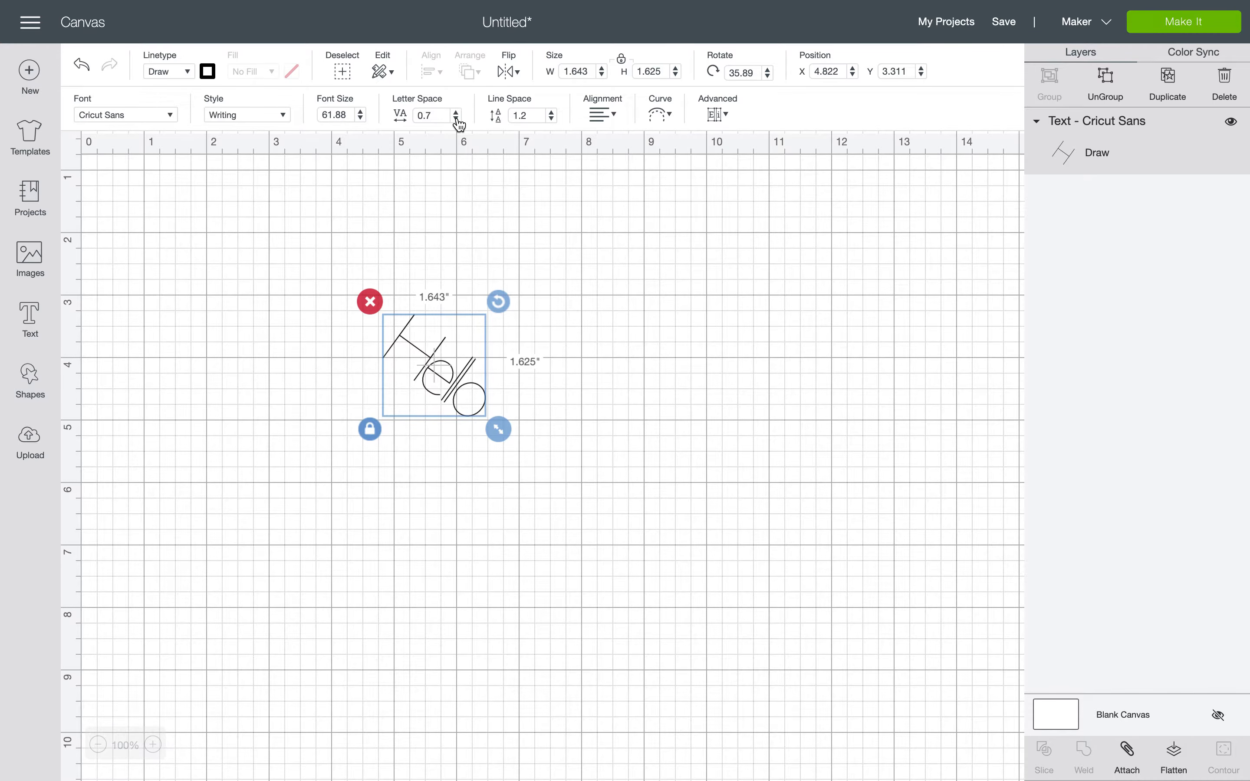
- Increase the letter space of the Hello text to 1.7
click(457, 113)
click(457, 113)
click(456, 113)
click(456, 113)
click(456, 113)
click(457, 113)
click(457, 113)
click(456, 113)
click(456, 113)
click(456, 113)
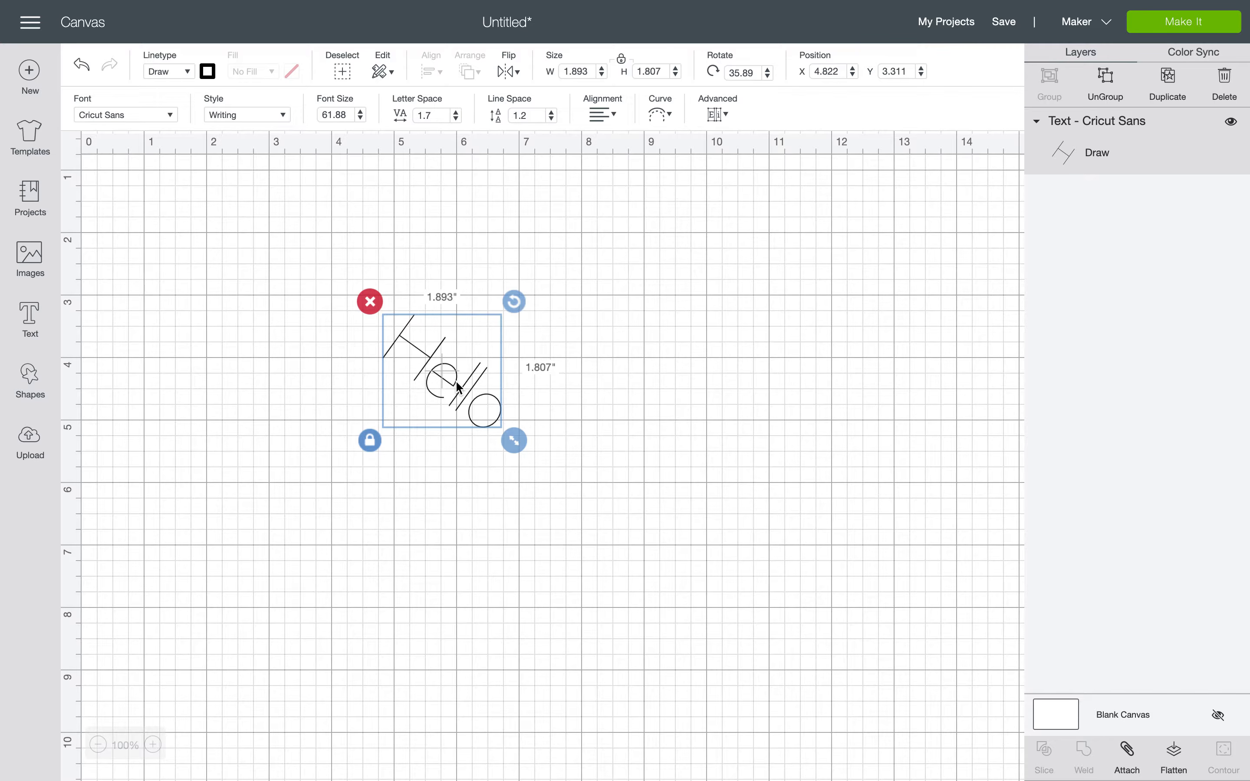
- Try left and center alignment on the Hello text, apply right alignment and deselect the text
click(598, 114)
click(607, 135)
click(609, 119)
click(615, 157)
click(608, 122)
click(620, 174)
click(651, 217)
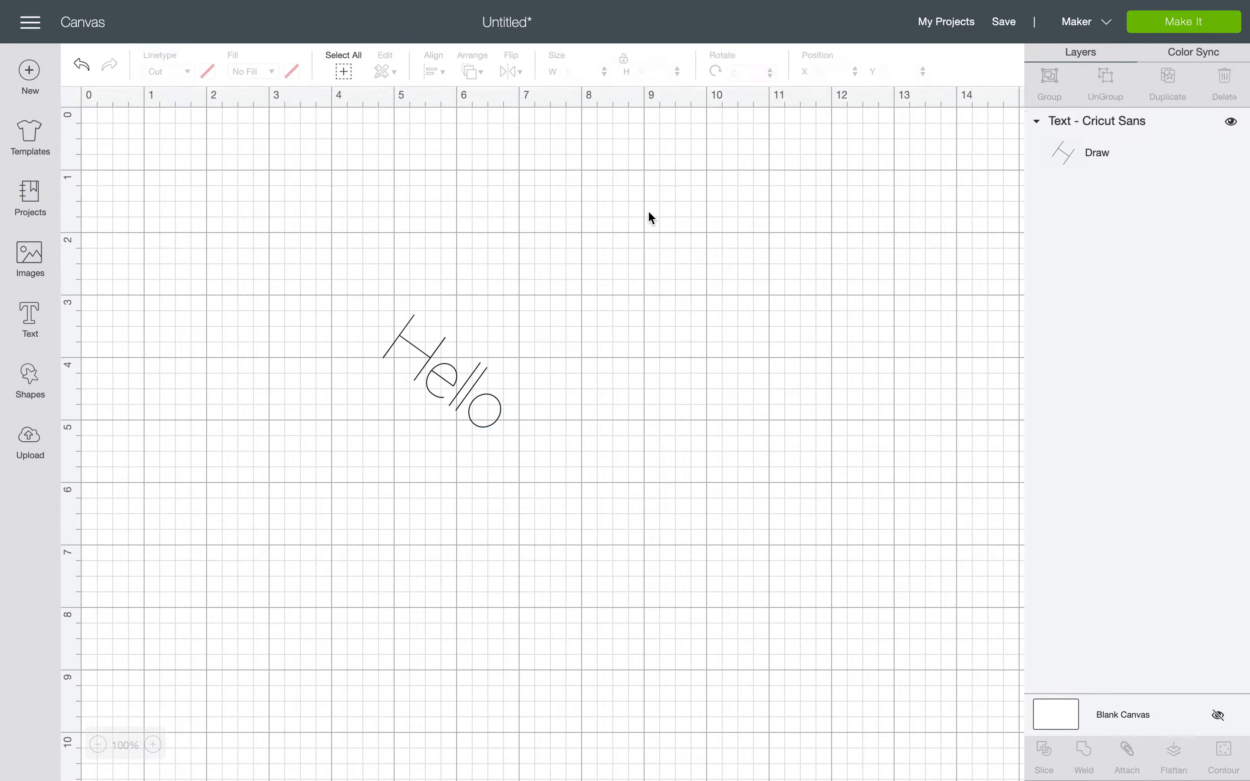
- Try curving the Hello text with a diameter of about 31.3 and return it to a straight line
click(454, 342)
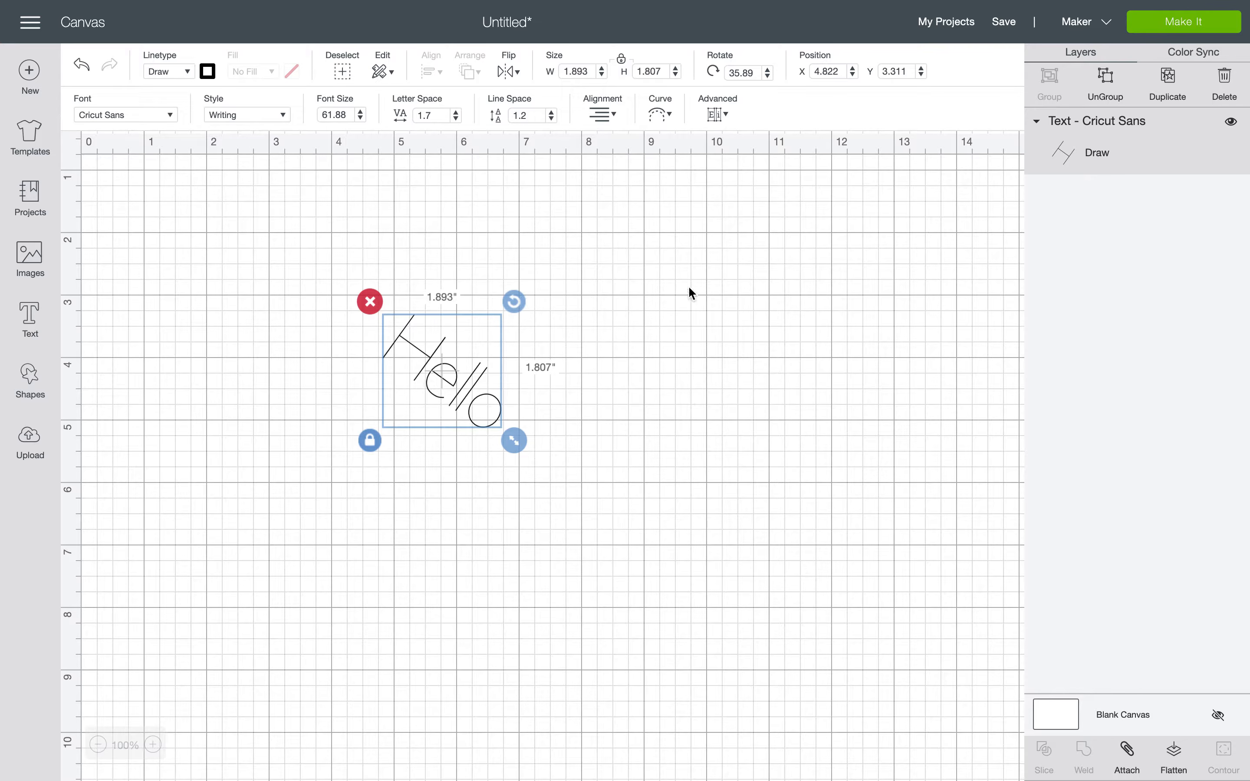
click(661, 115)
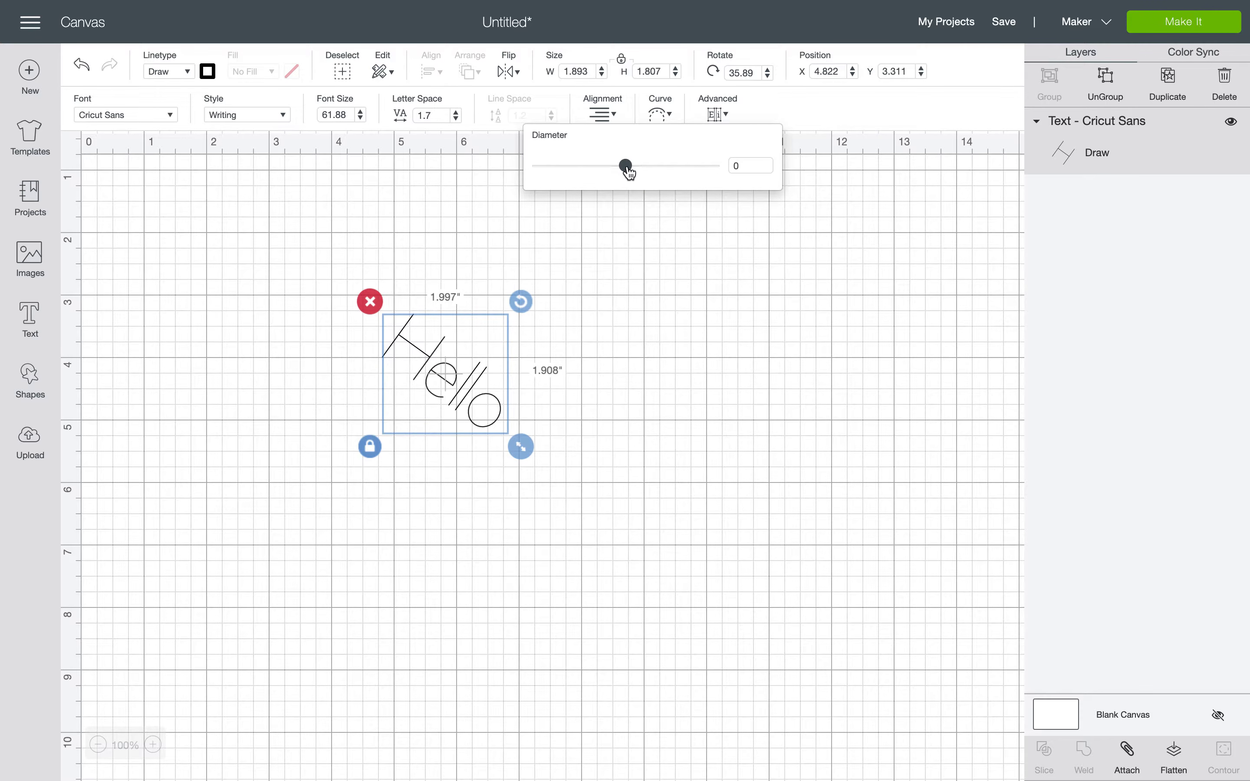
drag(628, 172, 642, 176)
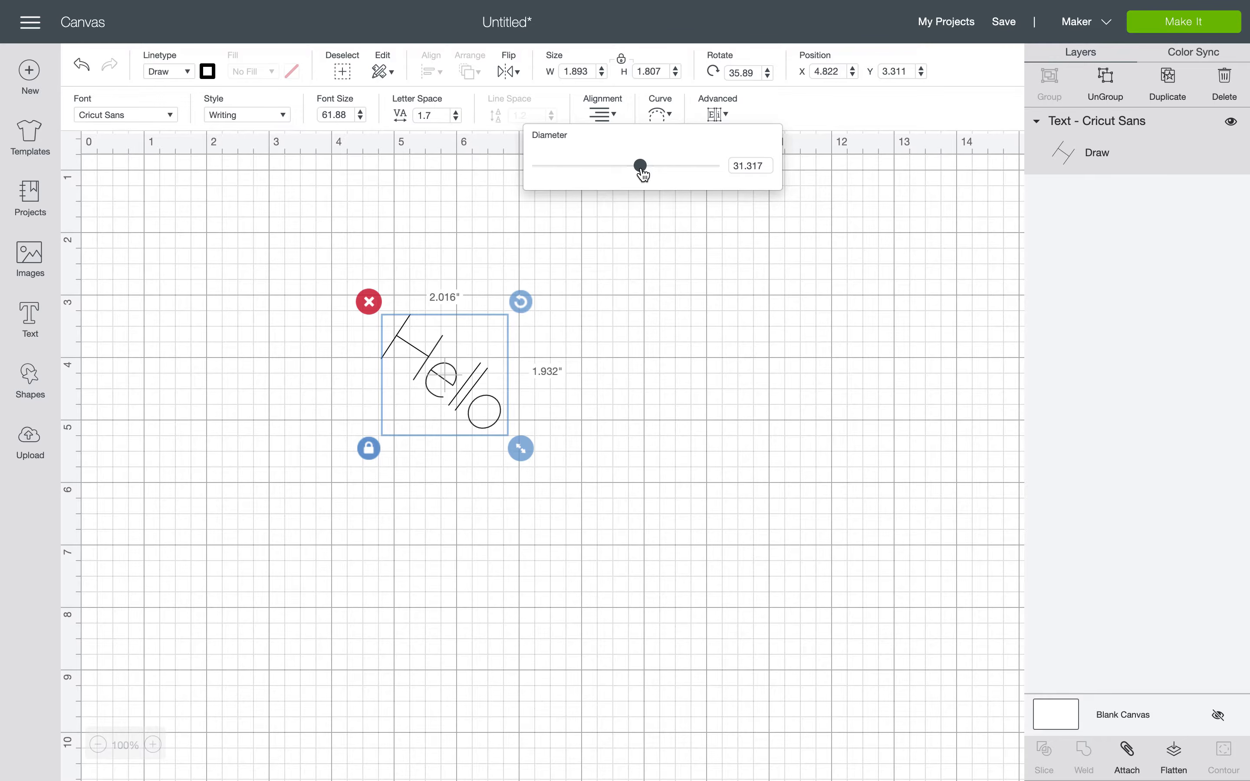
mouse_move(642, 176)
mouse_down()
mouse_move(712, 171)
mouse_move(514, 179)
mouse_move(638, 169)
mouse_move(627, 166)
mouse_up()
click(687, 227)
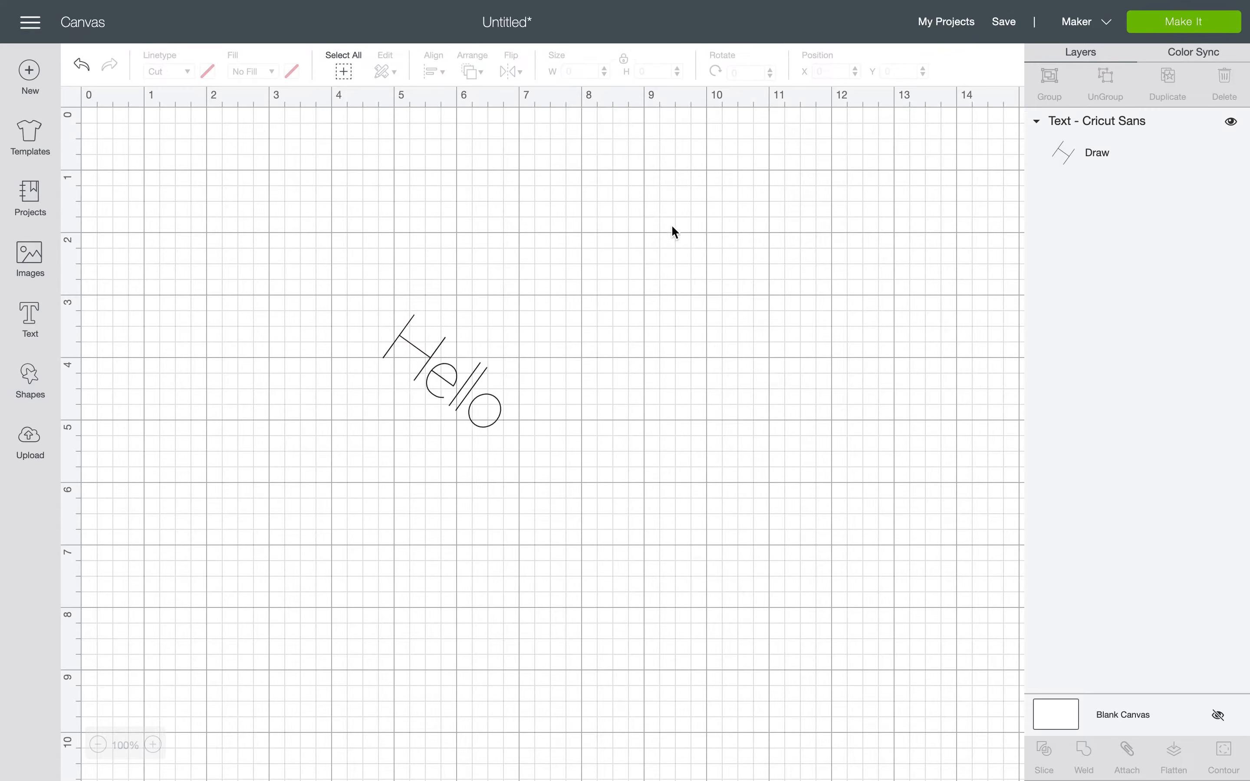
- Review the advanced ungroup options for the Hello text and ungroup it to letters
click(462, 386)
click(715, 116)
click(728, 149)
click(720, 121)
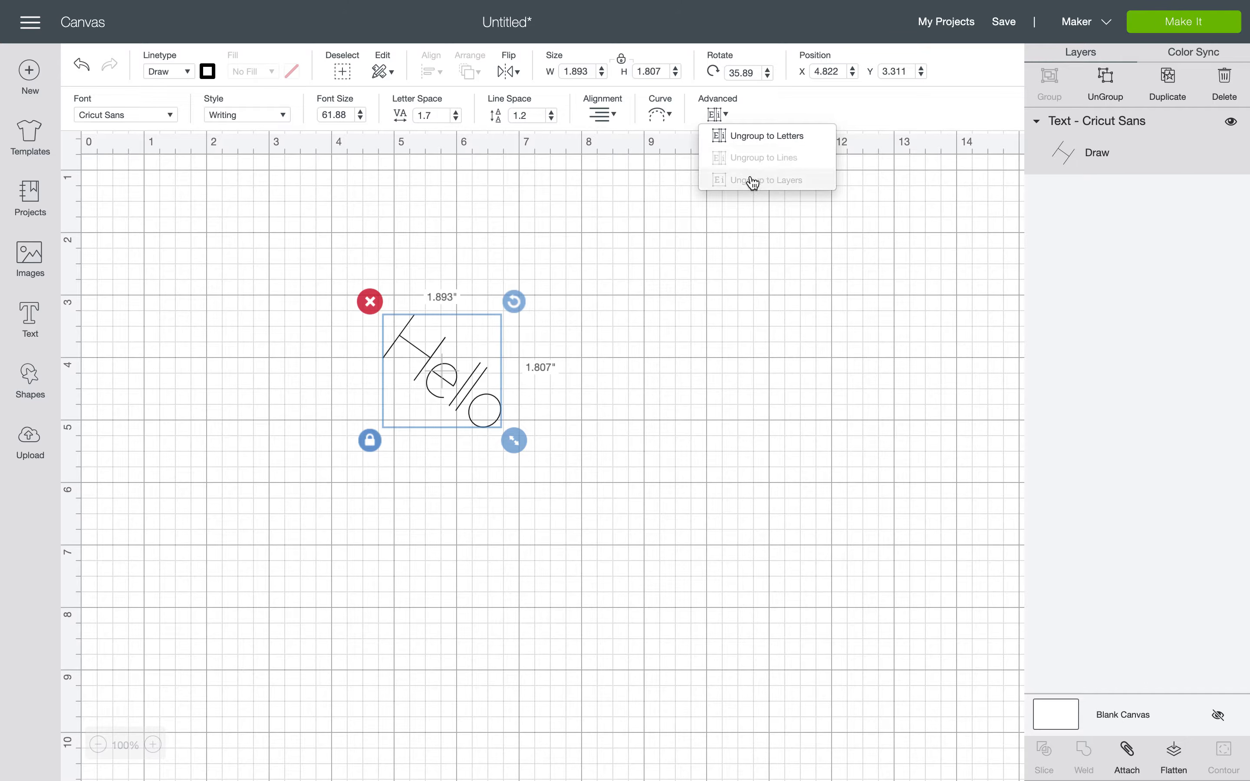
click(753, 135)
- Reposition the separated letters of Hello individually, shifting the e, an l and the o
drag(436, 380, 511, 405)
click(458, 393)
click(489, 408)
click(494, 339)
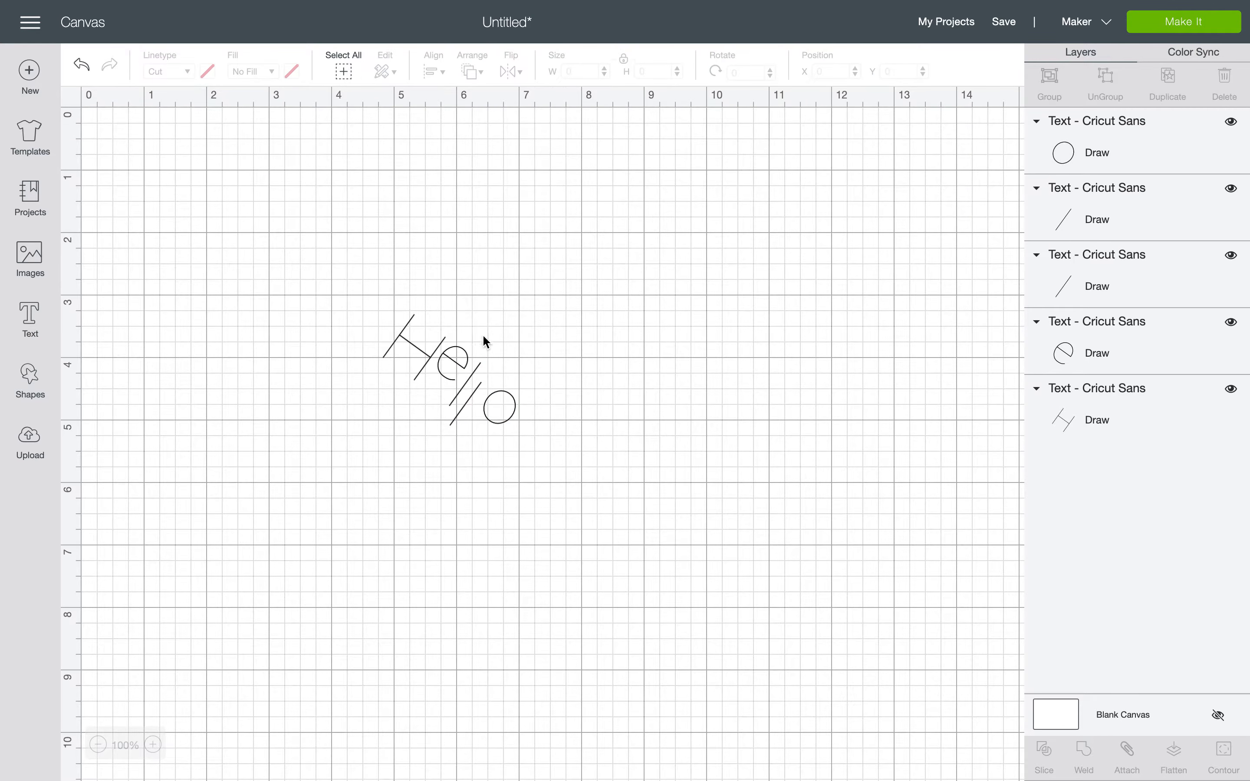
click(400, 352)
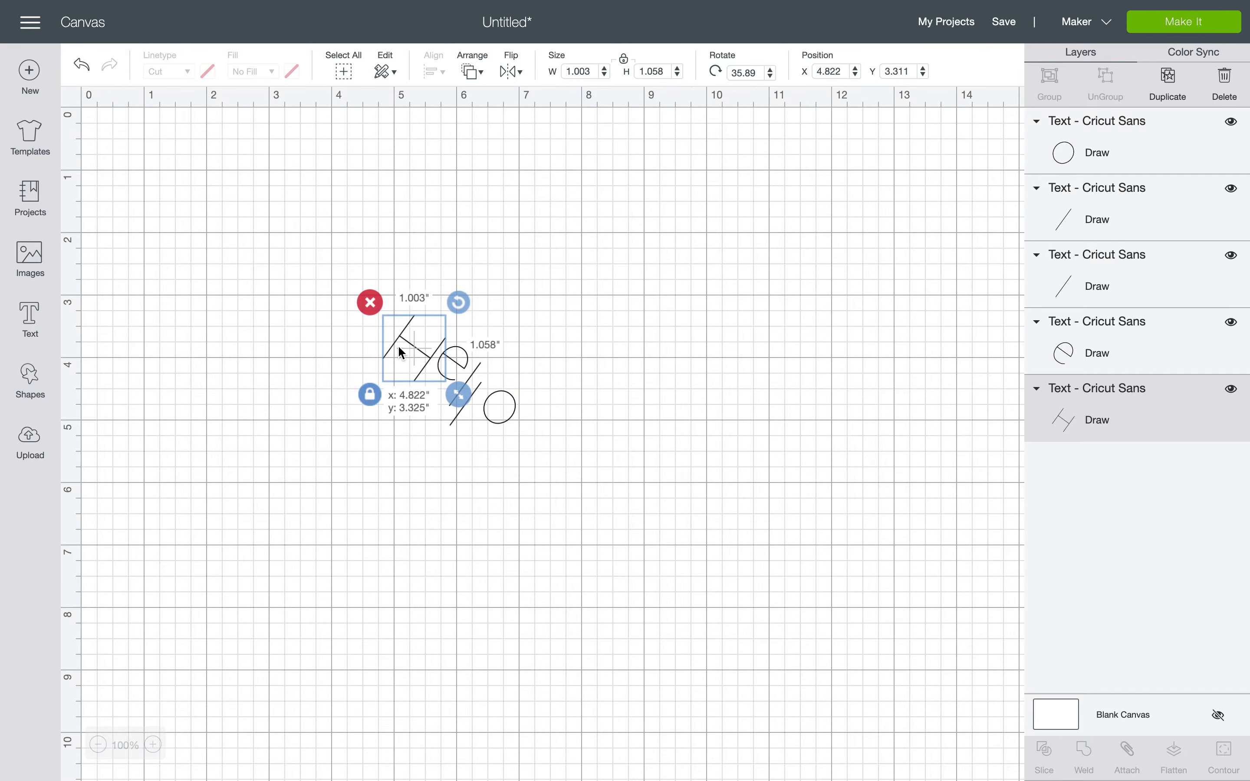
click(471, 380)
drag(471, 374, 475, 374)
click(651, 323)
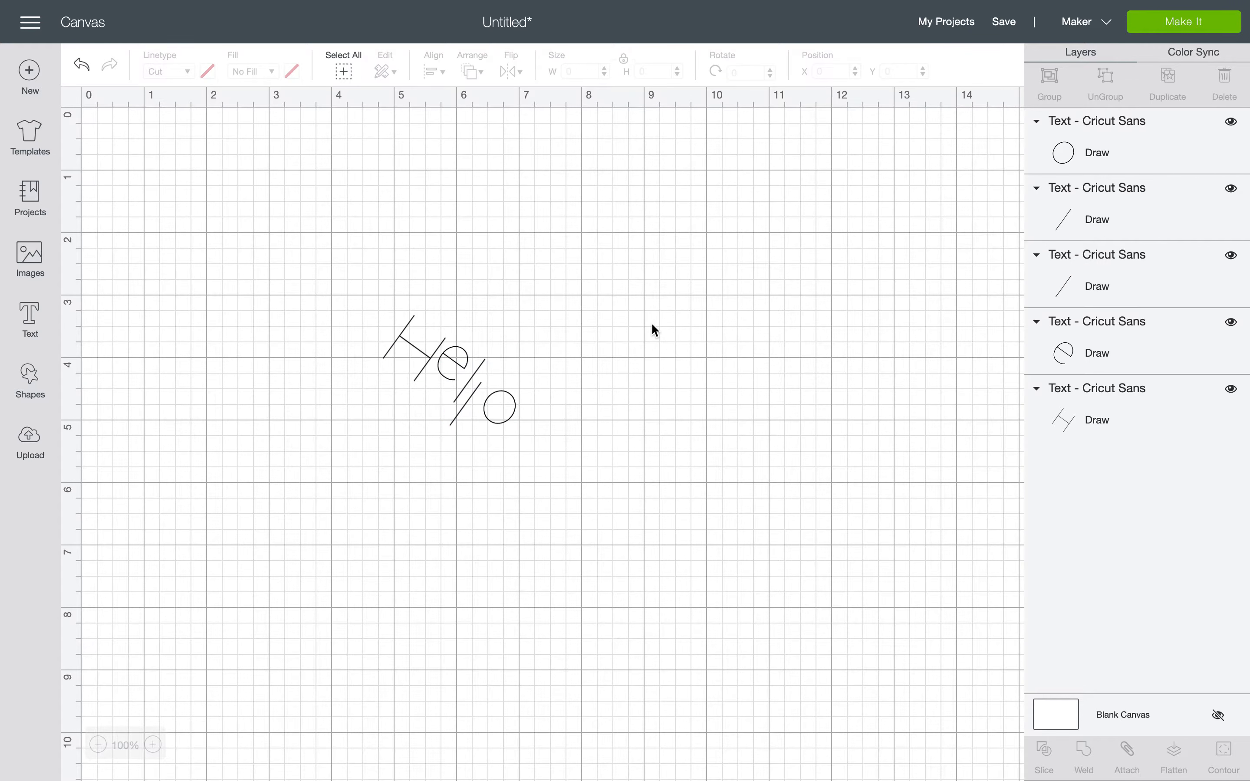
- Attach all five letters together and move them as one object to about X 5.46, Y 3.21
drag(320, 301, 587, 569)
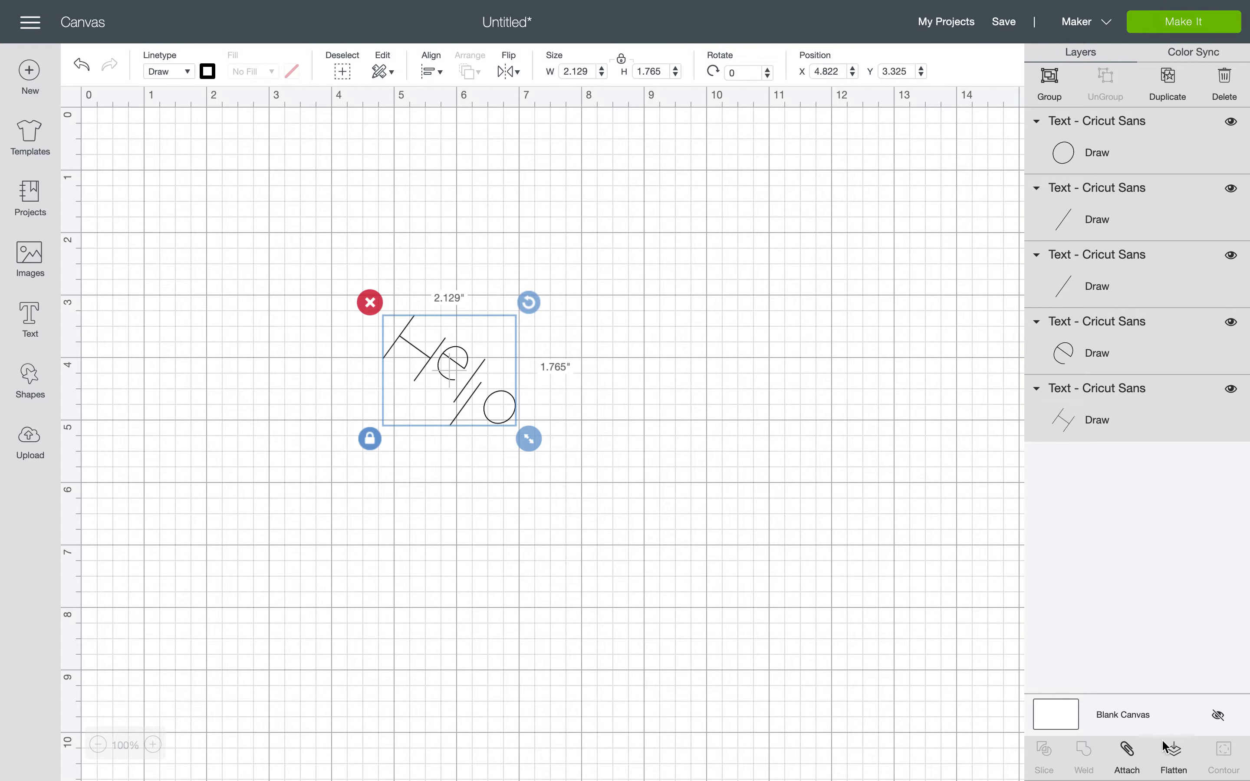
click(1124, 754)
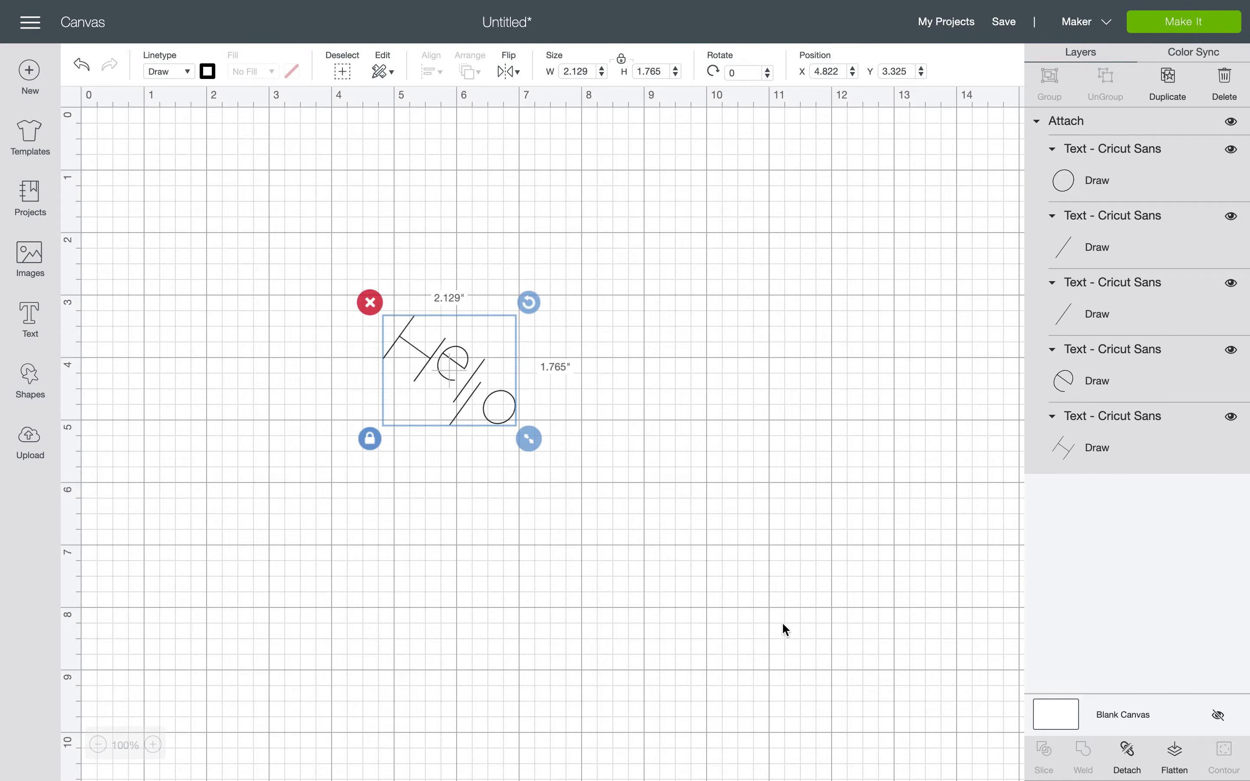
drag(463, 399, 503, 391)
click(550, 355)
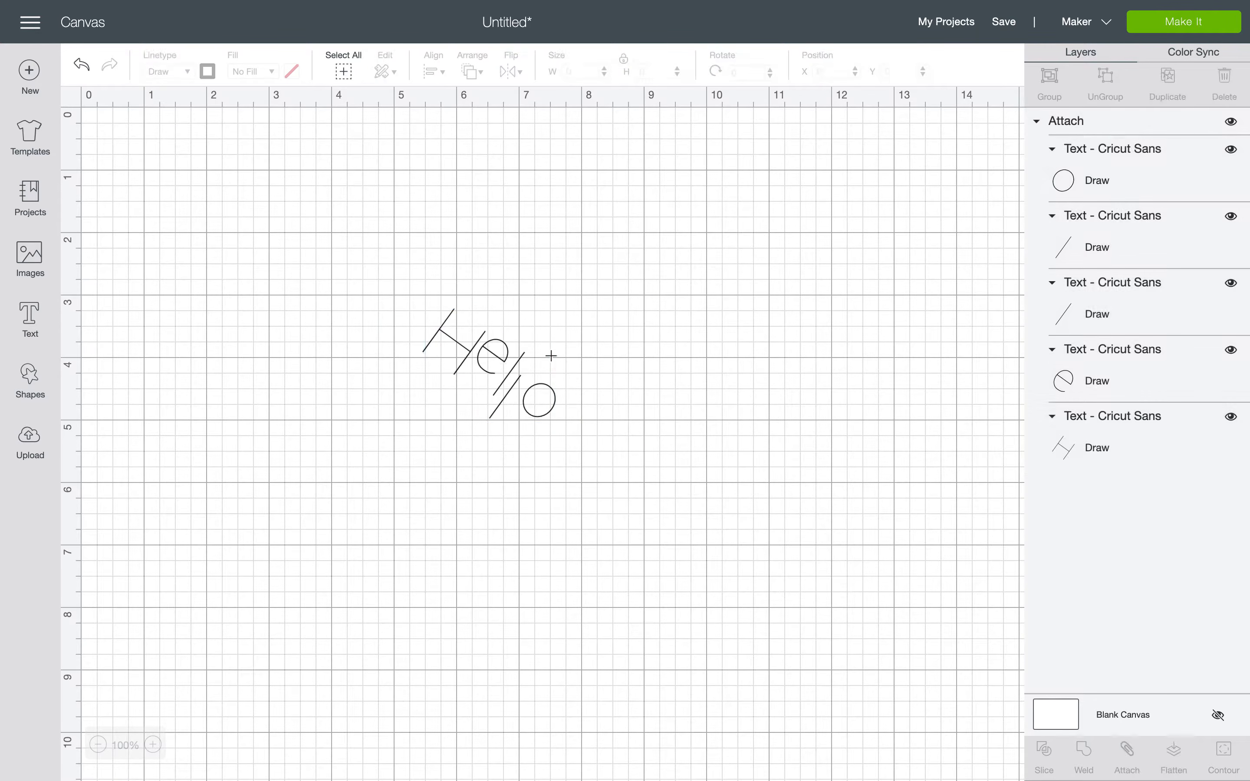
click(444, 346)
click(609, 268)
click(490, 337)
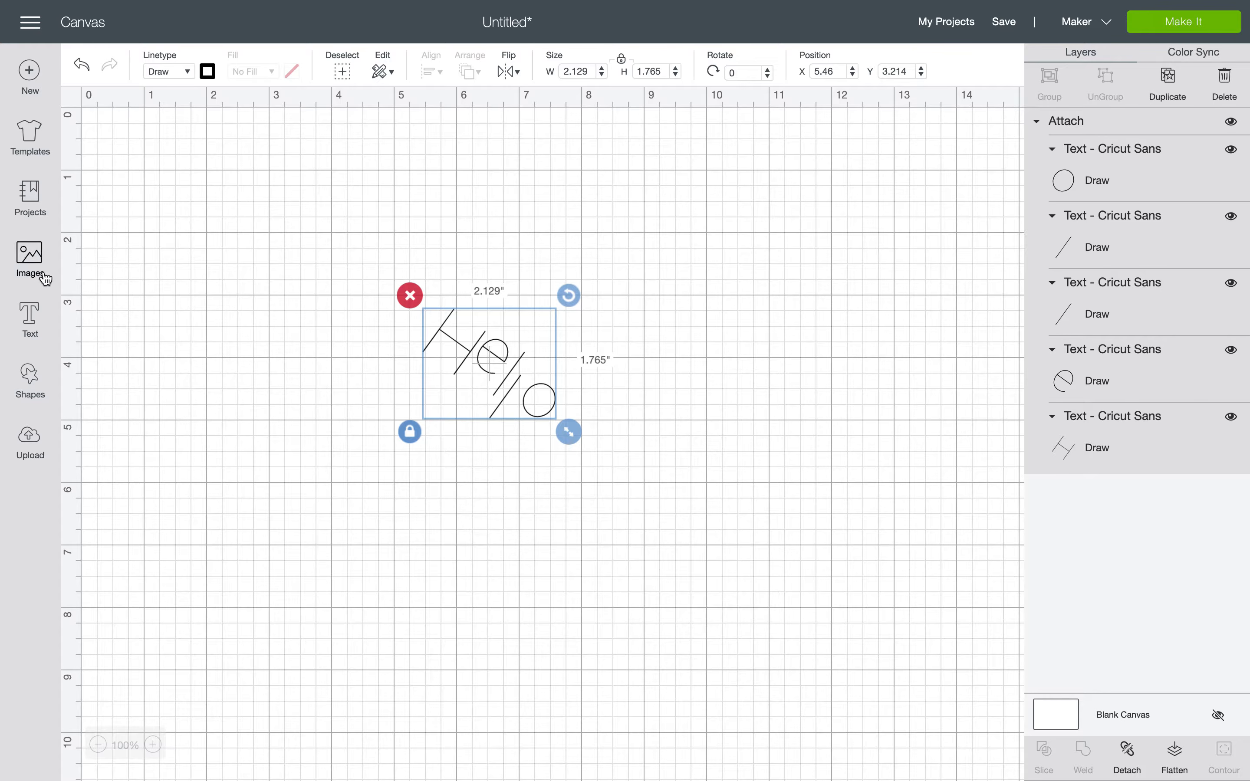
- View the basic shapes that can be added to the canvas
click(30, 380)
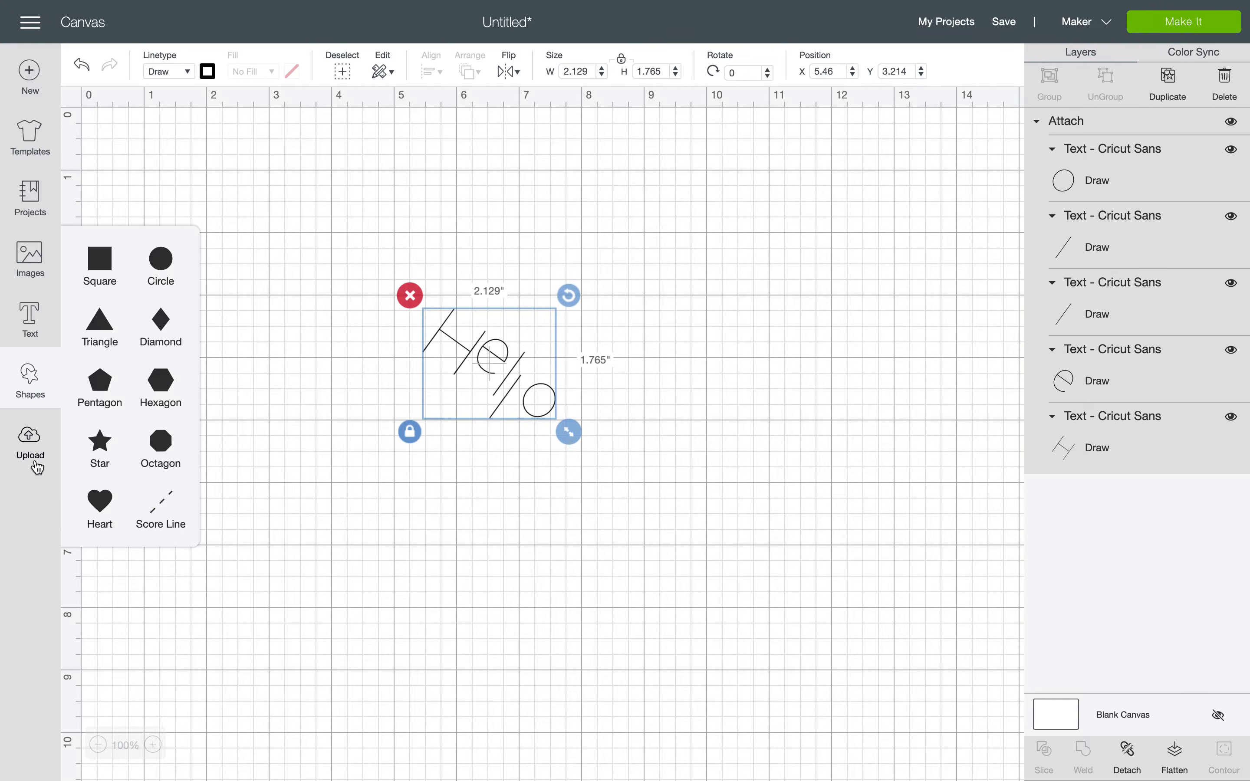
- Review the image and pattern upload options and the recently uploaded images, and return to the Hello text on the canvas
click(31, 448)
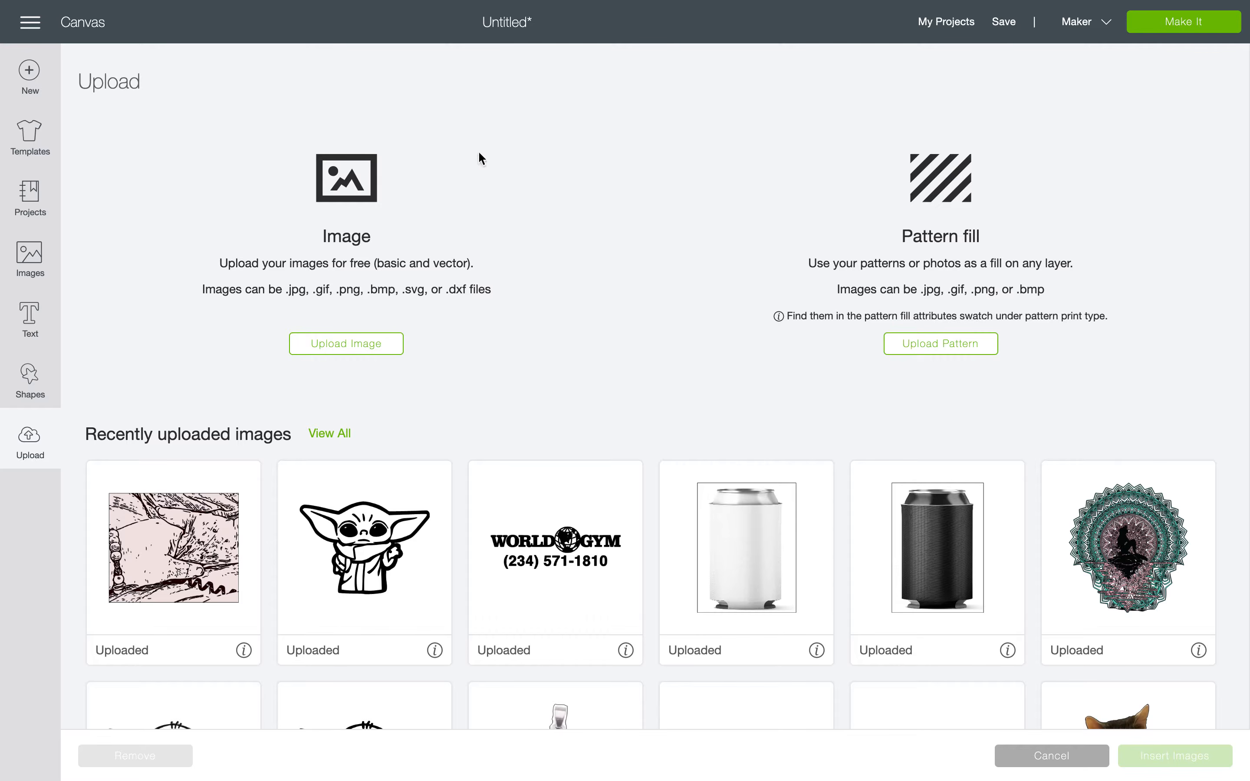
drag(252, 289, 487, 289)
click(487, 289)
drag(839, 264, 991, 301)
click(1068, 243)
drag(1050, 291, 996, 93)
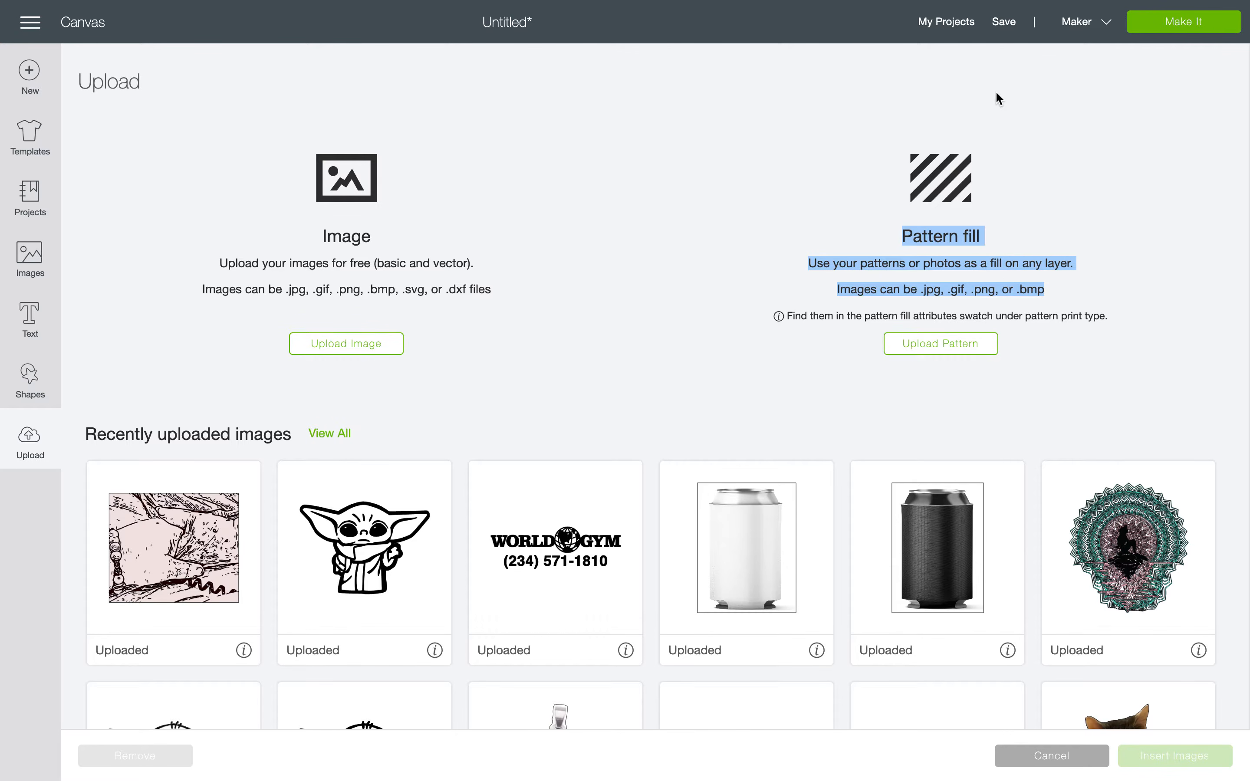
click(748, 248)
scroll(698, 292, down, 3)
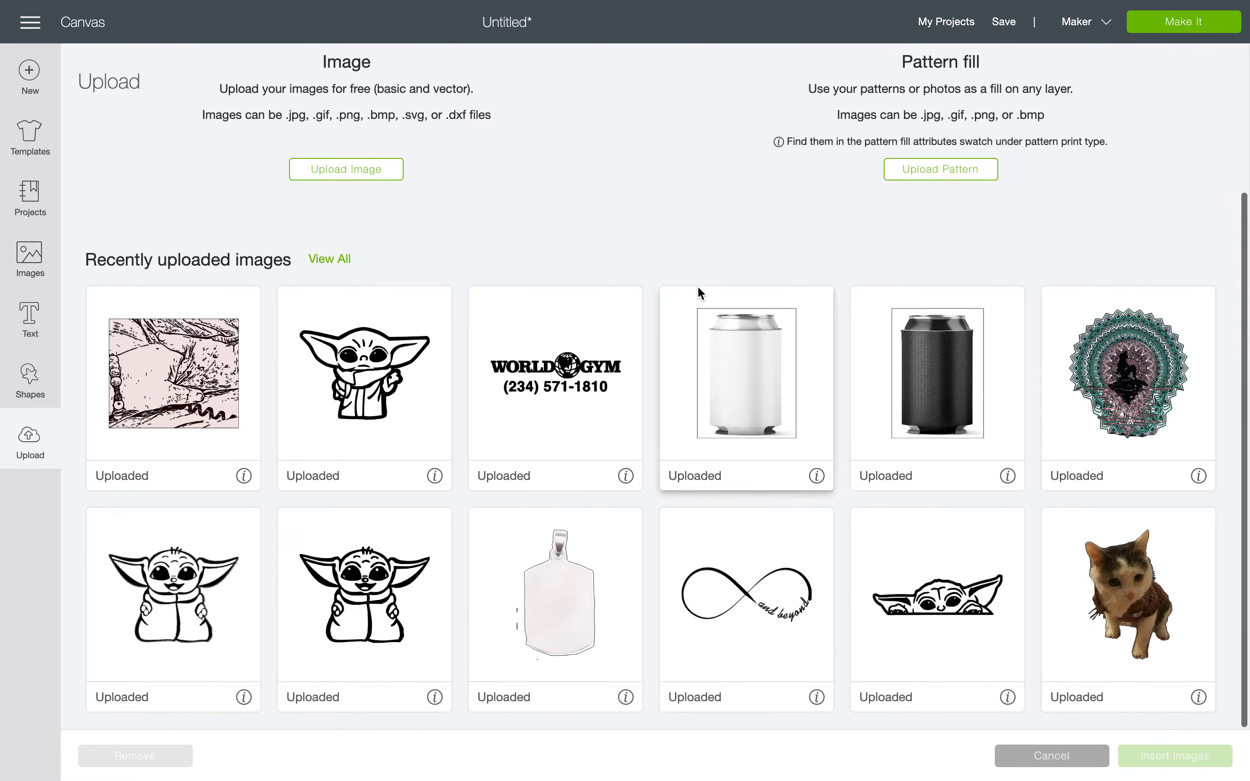
scroll(700, 285, up, 3)
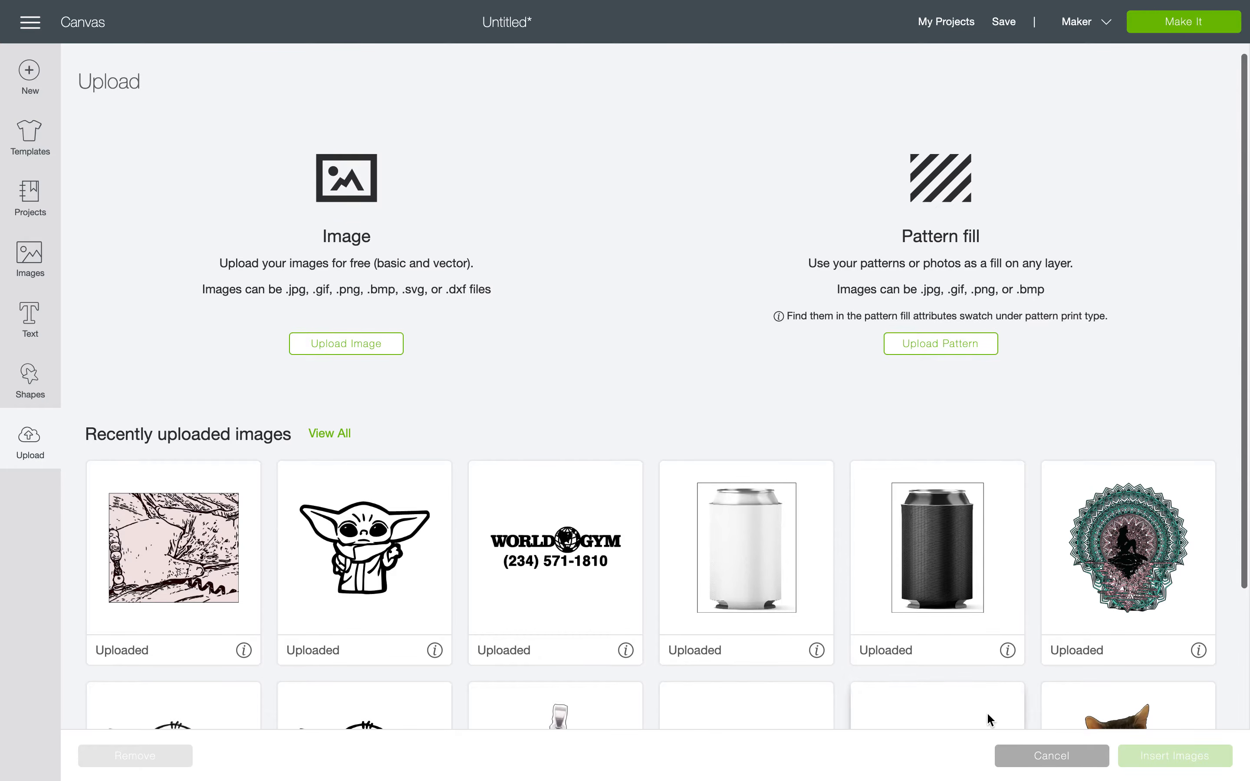
click(1027, 755)
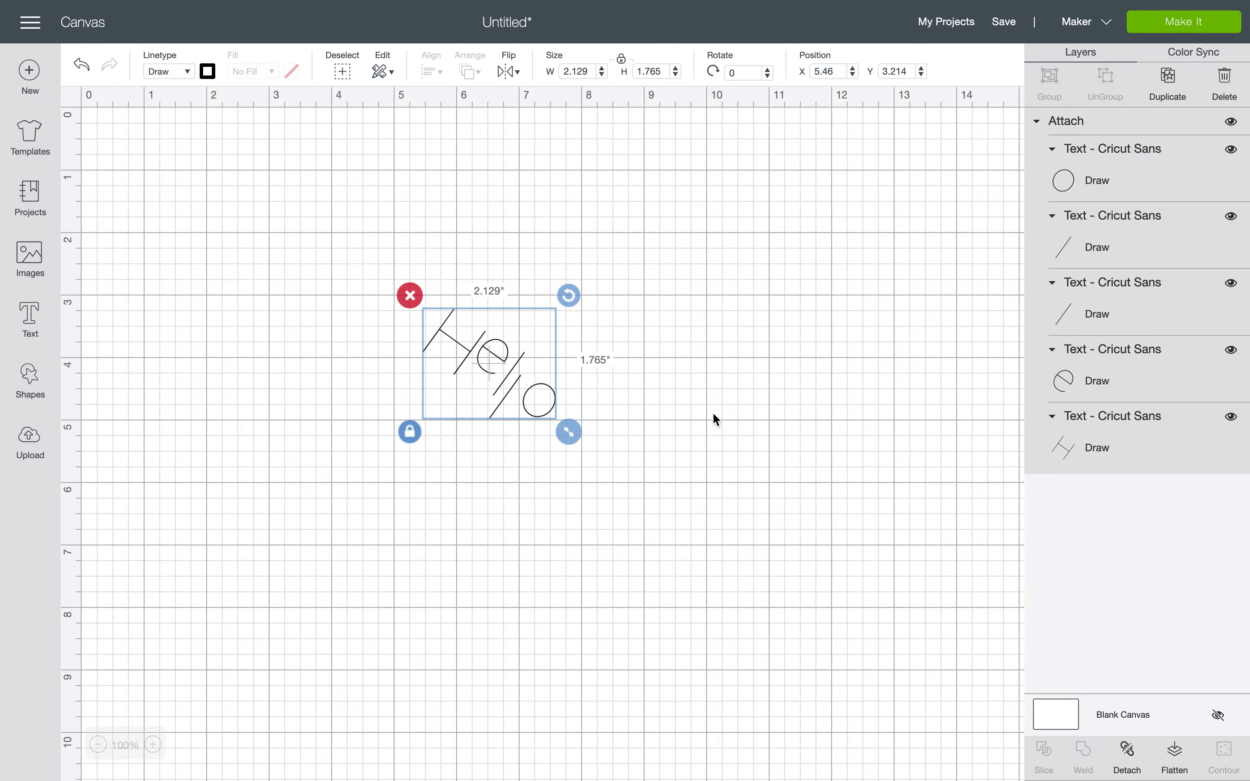
click(685, 382)
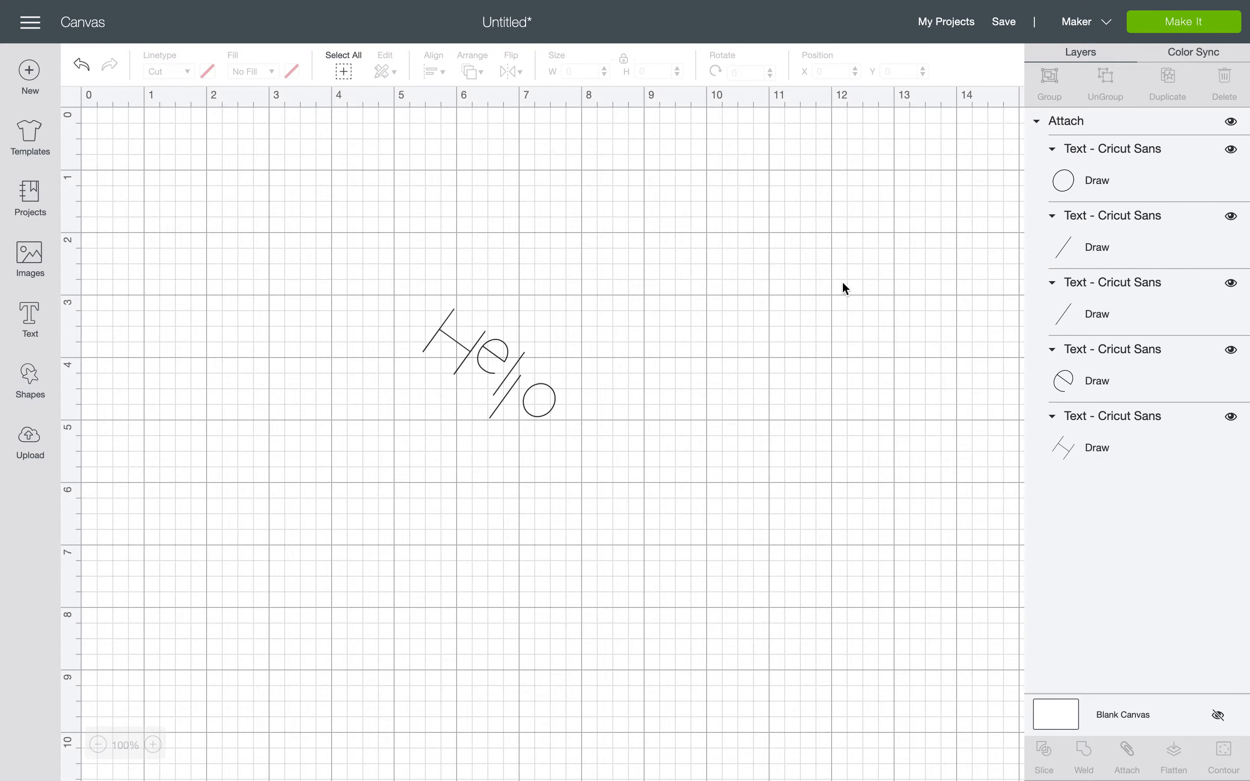
click(505, 355)
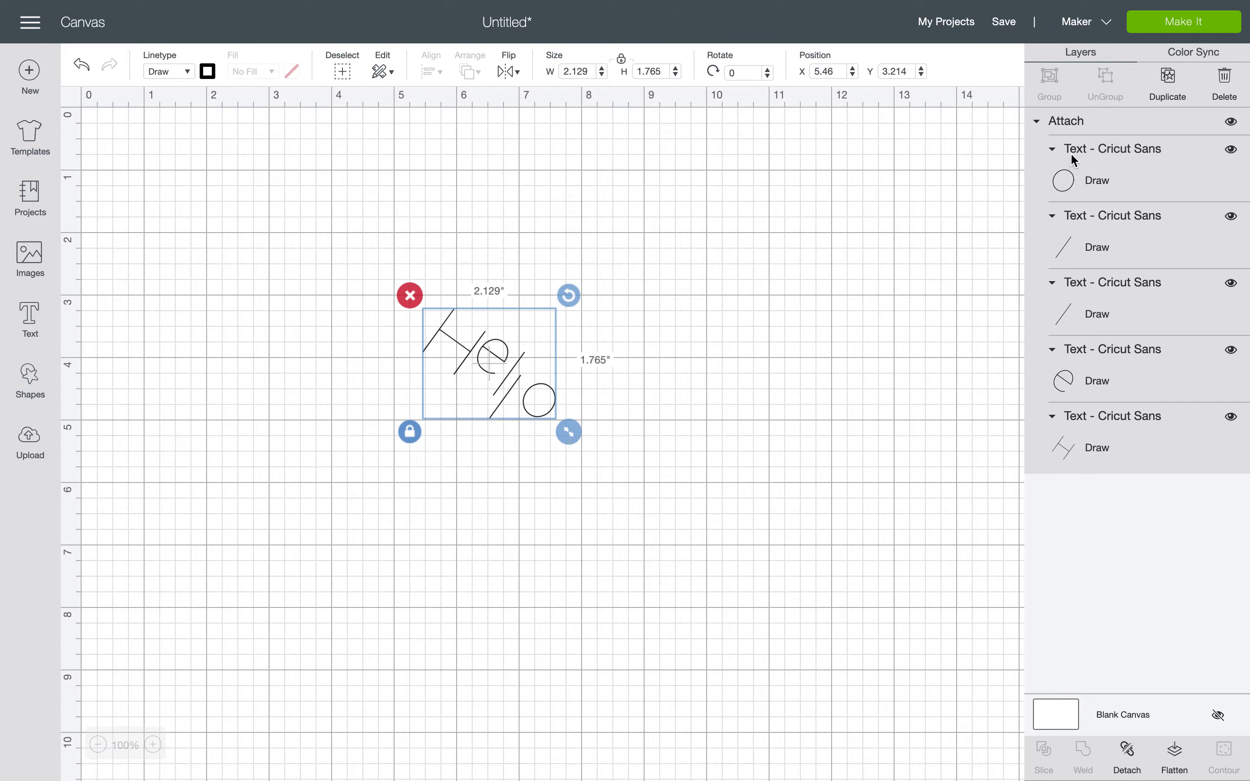
- Insert the paw print from the image library onto the canvas
click(44, 256)
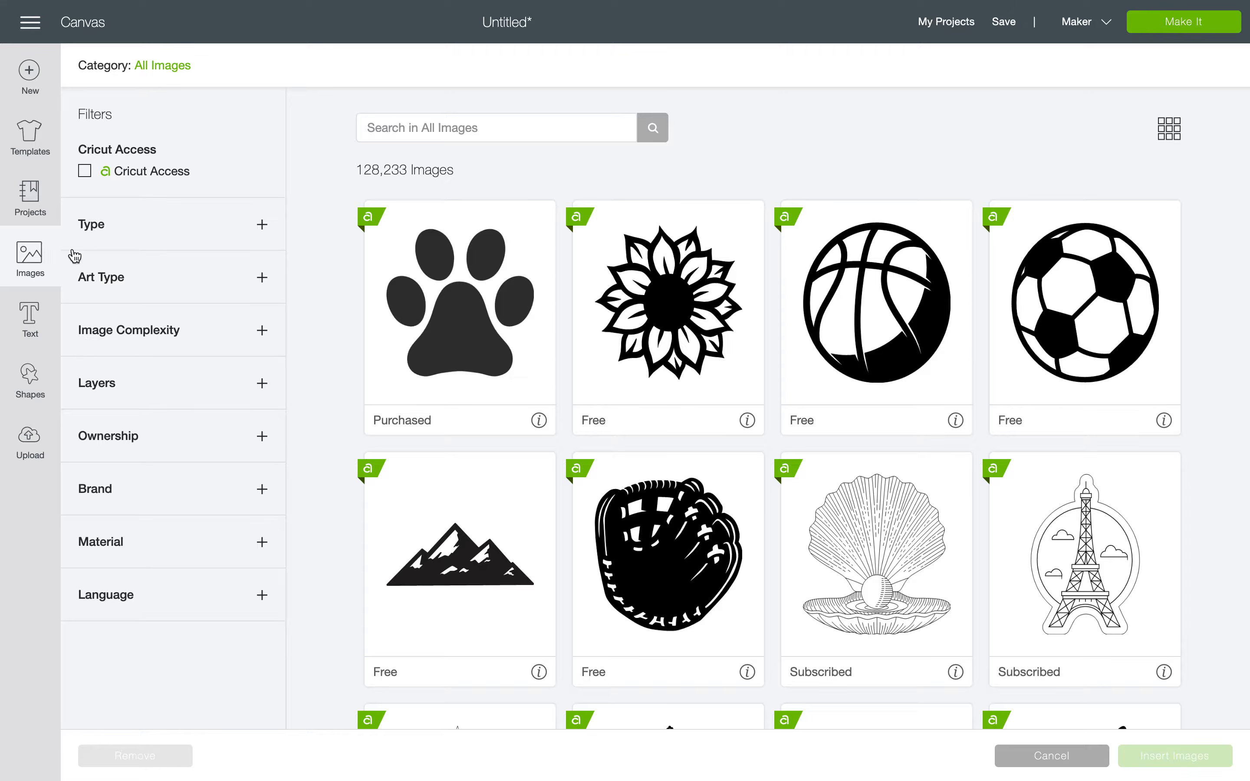
click(510, 313)
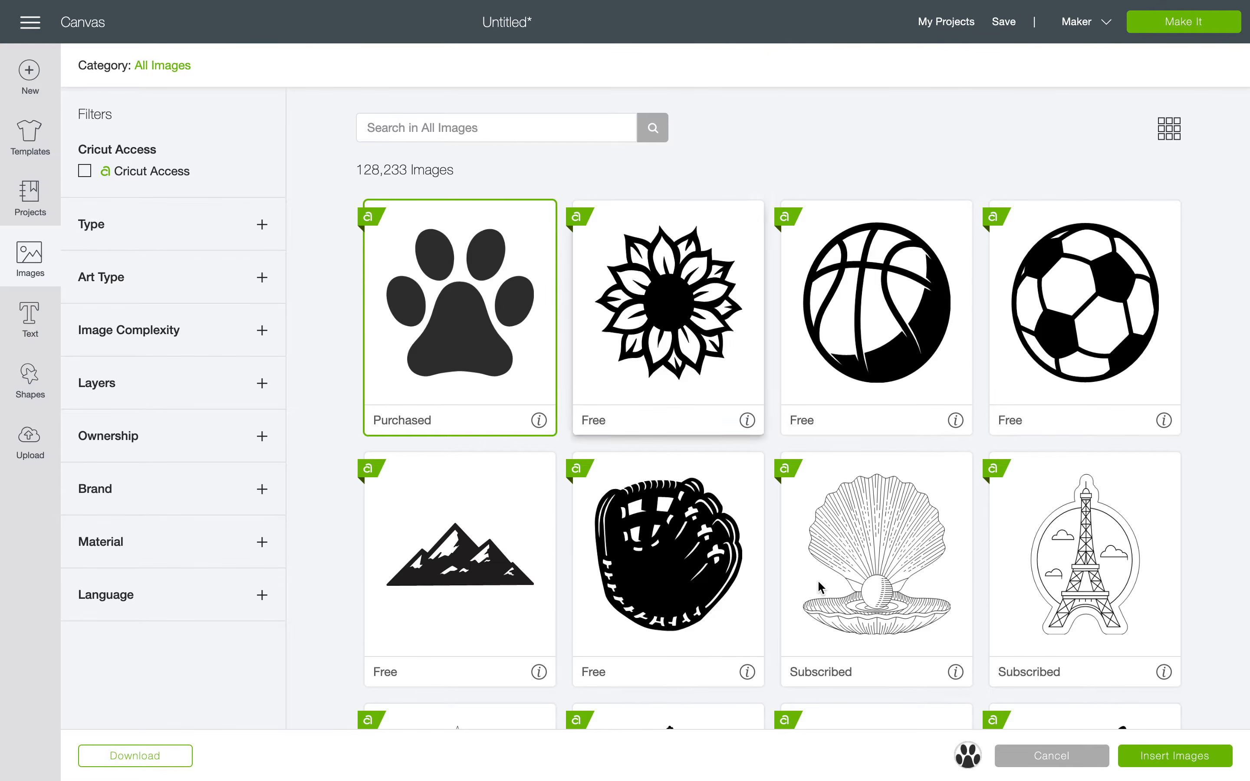
click(1151, 762)
- Shrink the paw print to about 1.886 by 1.731 inches and move it to about X 3.722, Y 4.597
click(547, 404)
drag(320, 409, 352, 584)
drag(493, 650, 337, 509)
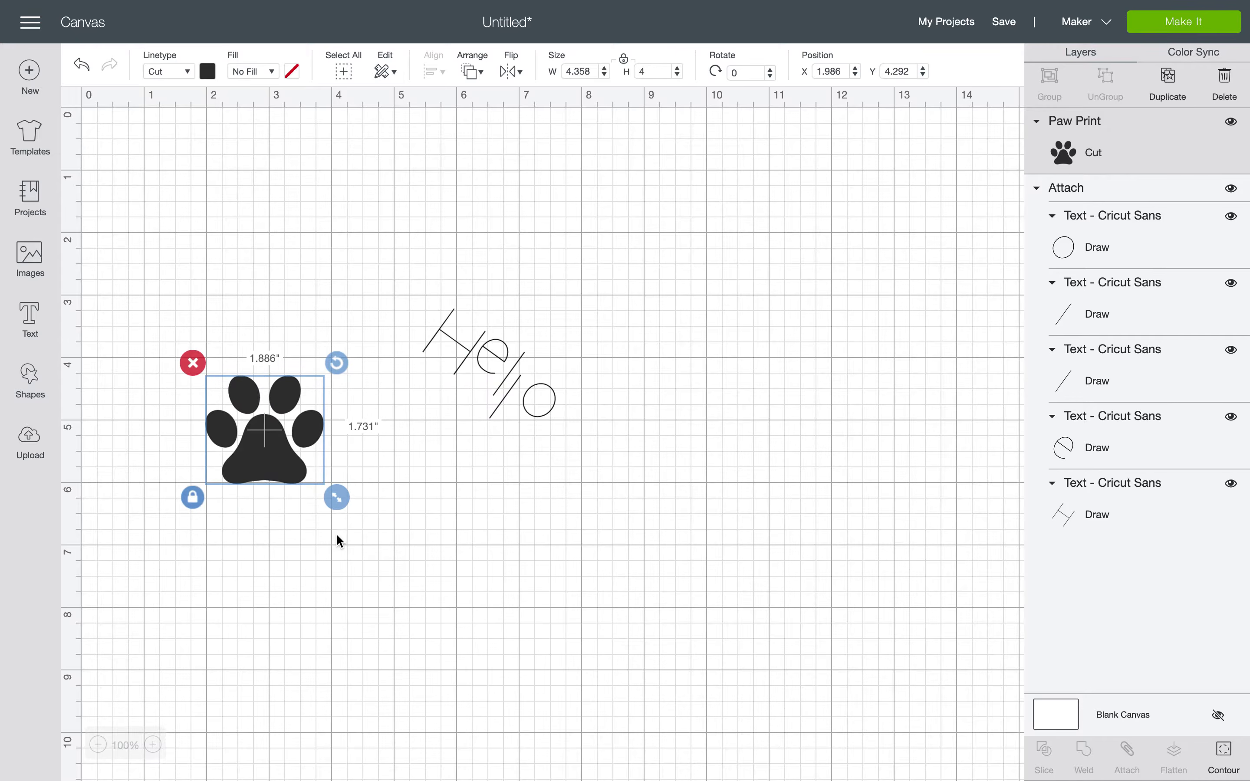
drag(283, 471, 390, 490)
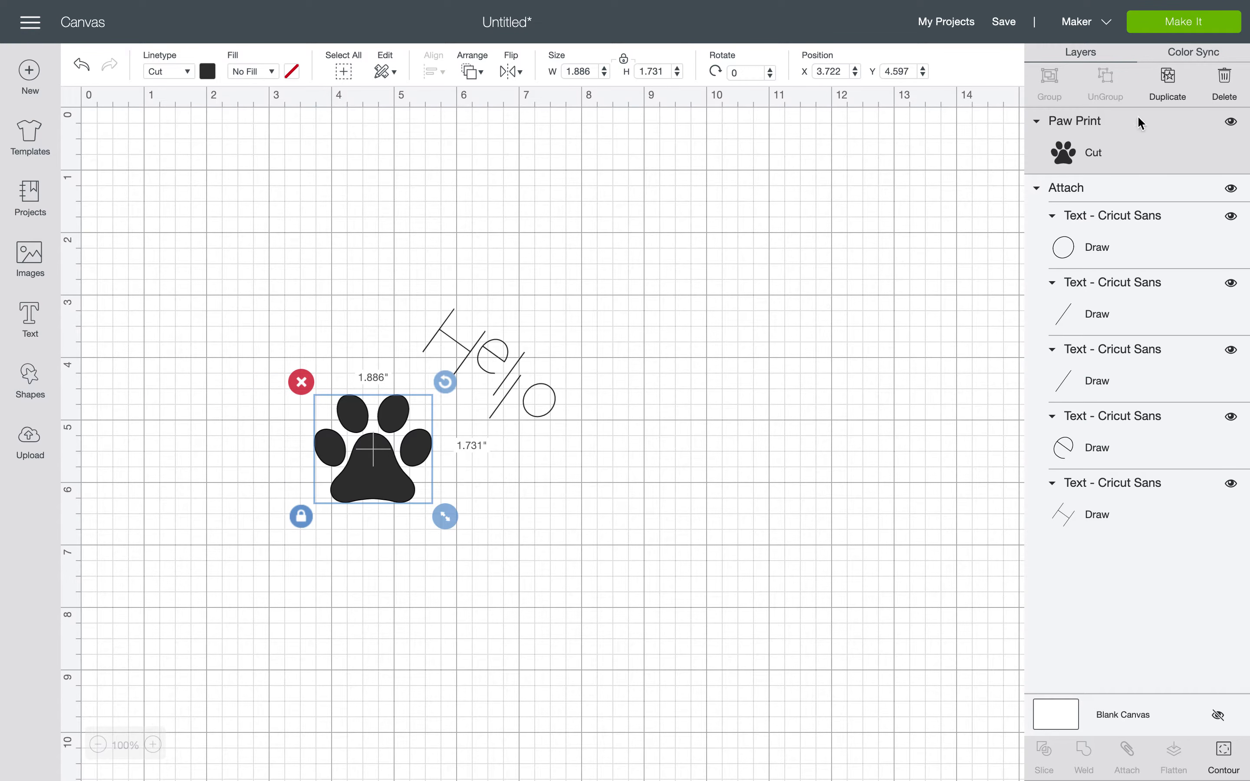
- Group the paw print with the attached Hello text and move the group to about X 5.417, Y 2.589
click(1081, 200)
click(1067, 188)
click(1076, 157)
drag(253, 318, 583, 567)
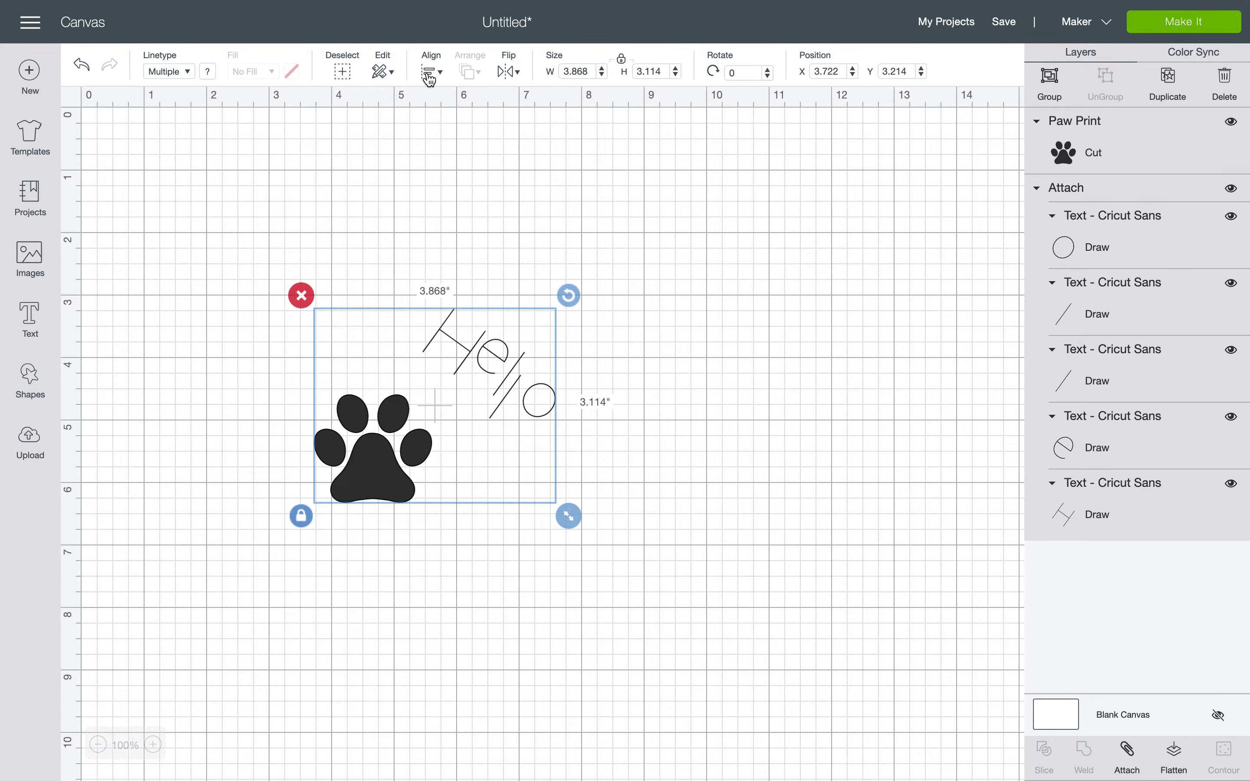
click(1051, 82)
drag(503, 364, 611, 323)
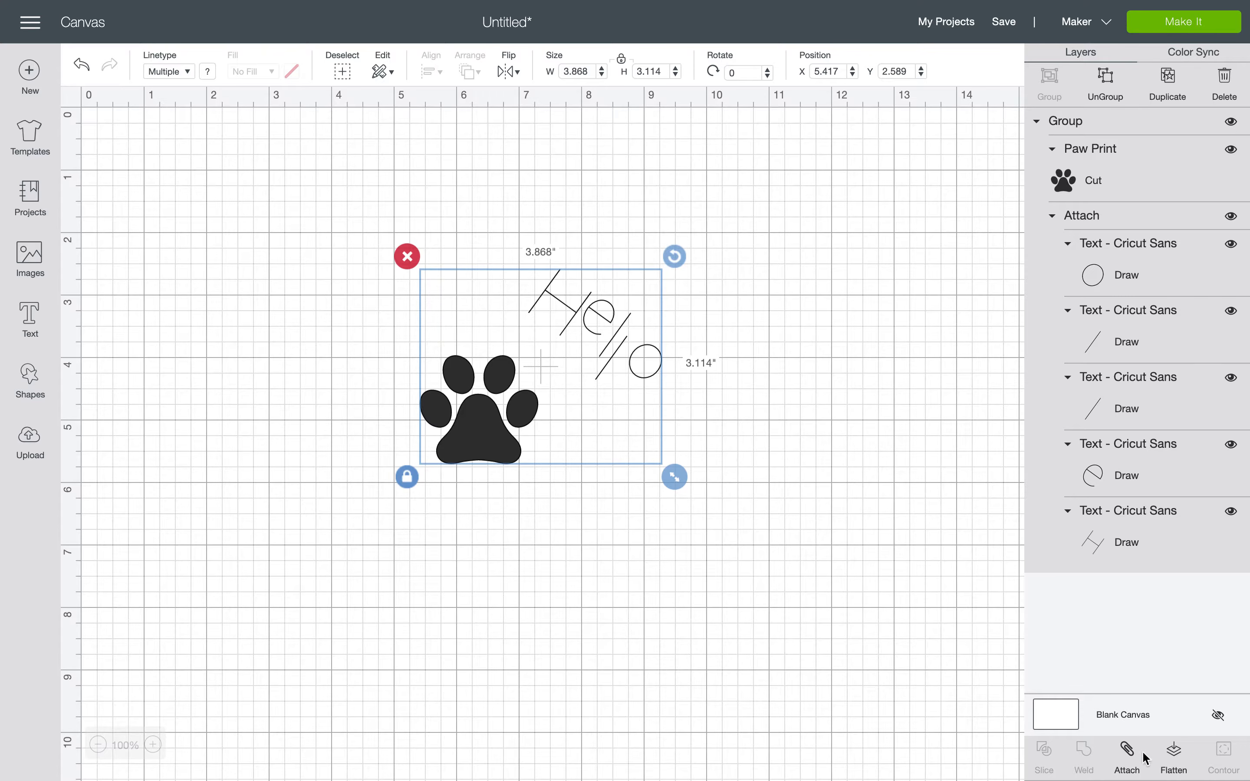
- Examine the group's structure by selecting the whole group, the paw print and the individual Hello letter layers
click(1011, 345)
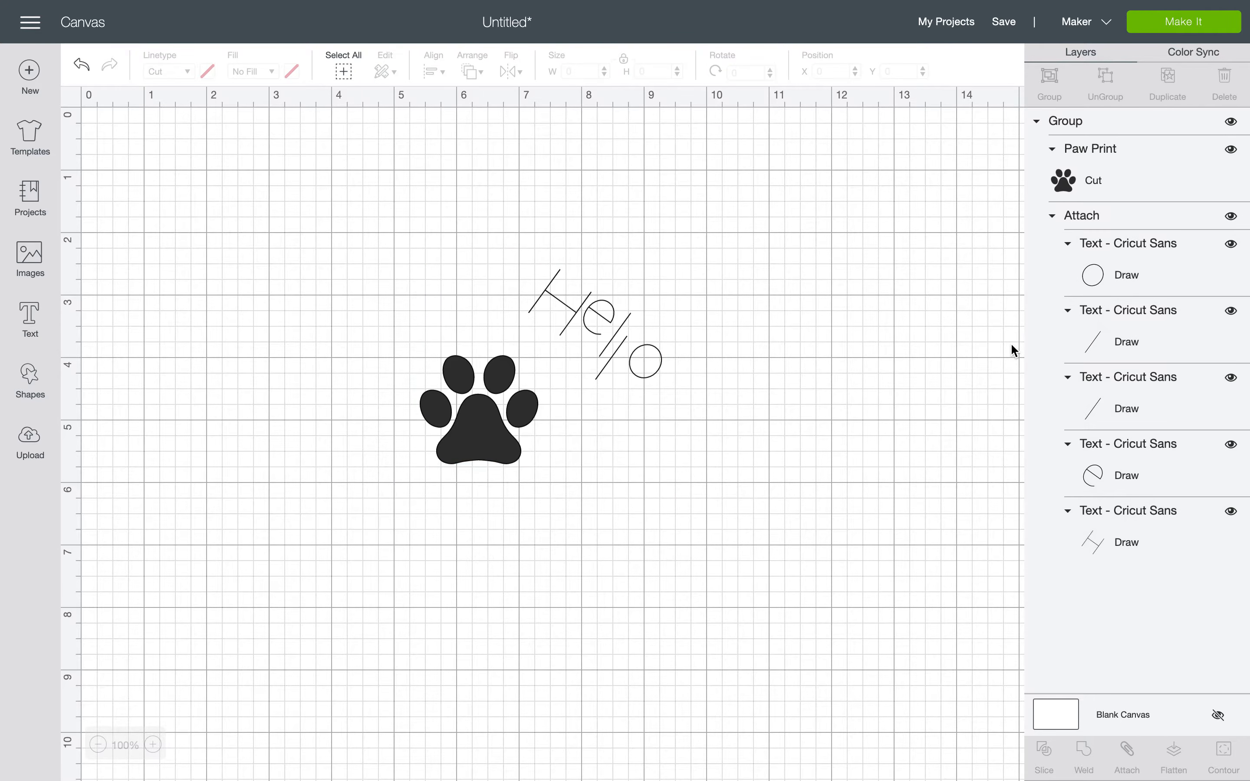
click(1111, 116)
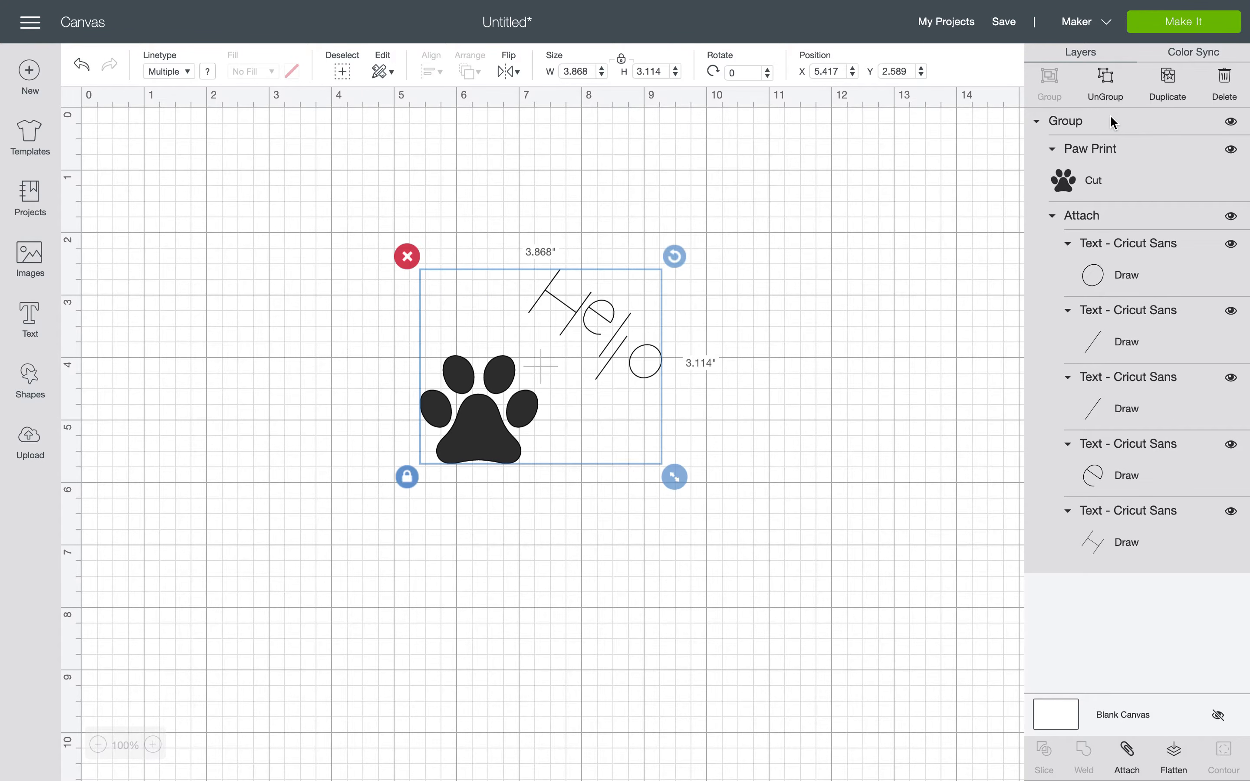
click(1097, 165)
click(1098, 263)
click(1113, 355)
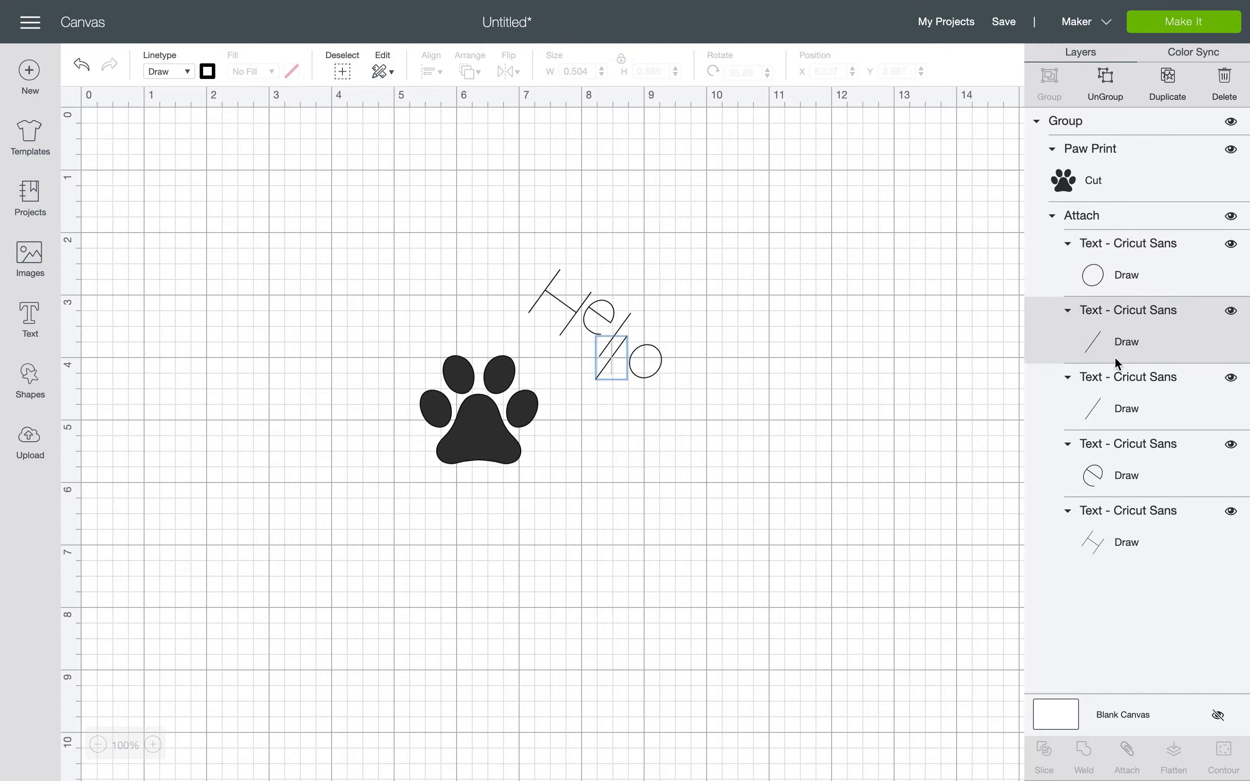
click(1122, 410)
click(1116, 472)
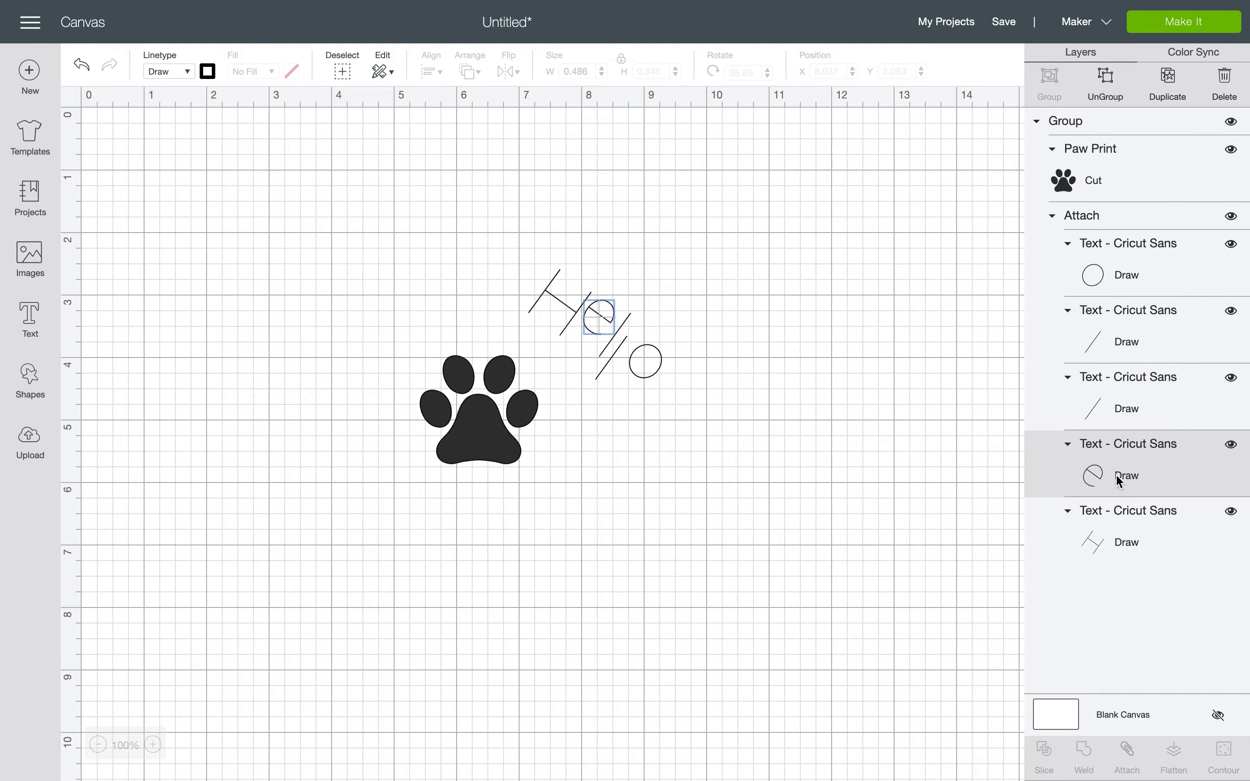
click(1115, 502)
click(1163, 163)
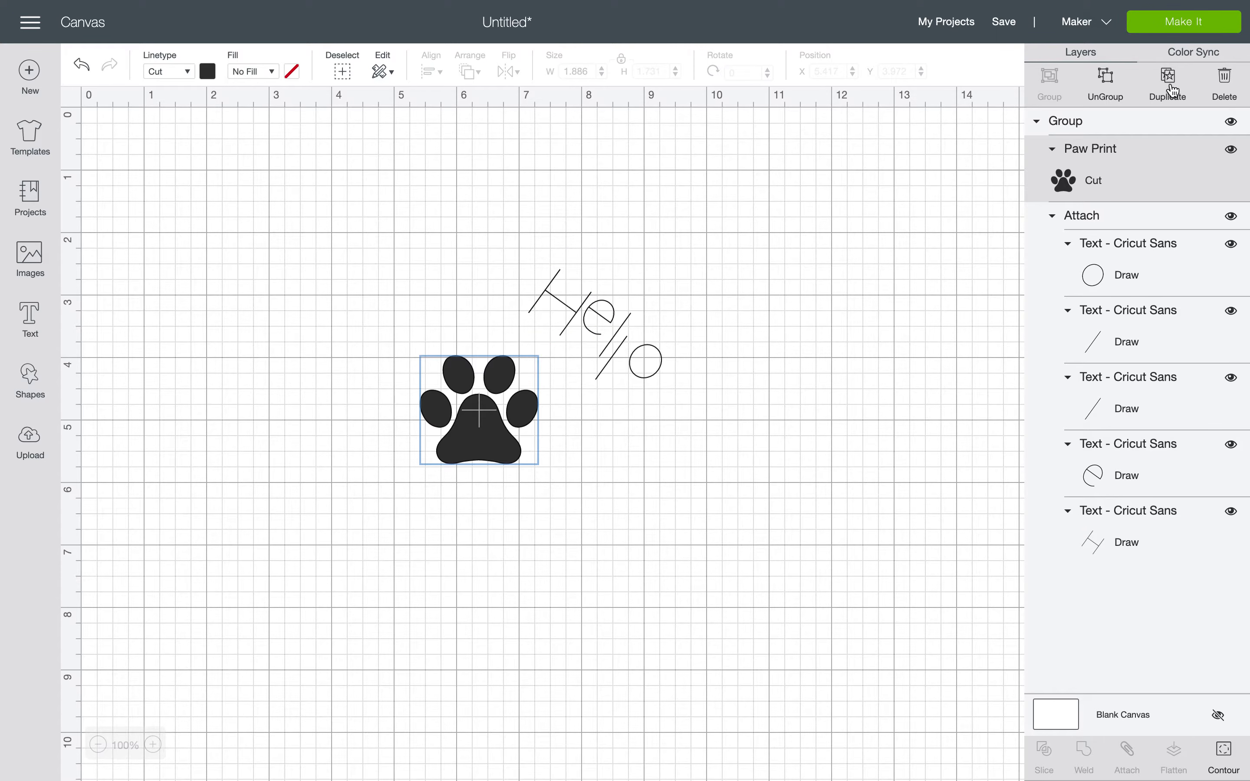
- Ungroup the paw print and Hello, and move Hello on its own to about X 7.738, Y 2.478
click(1099, 120)
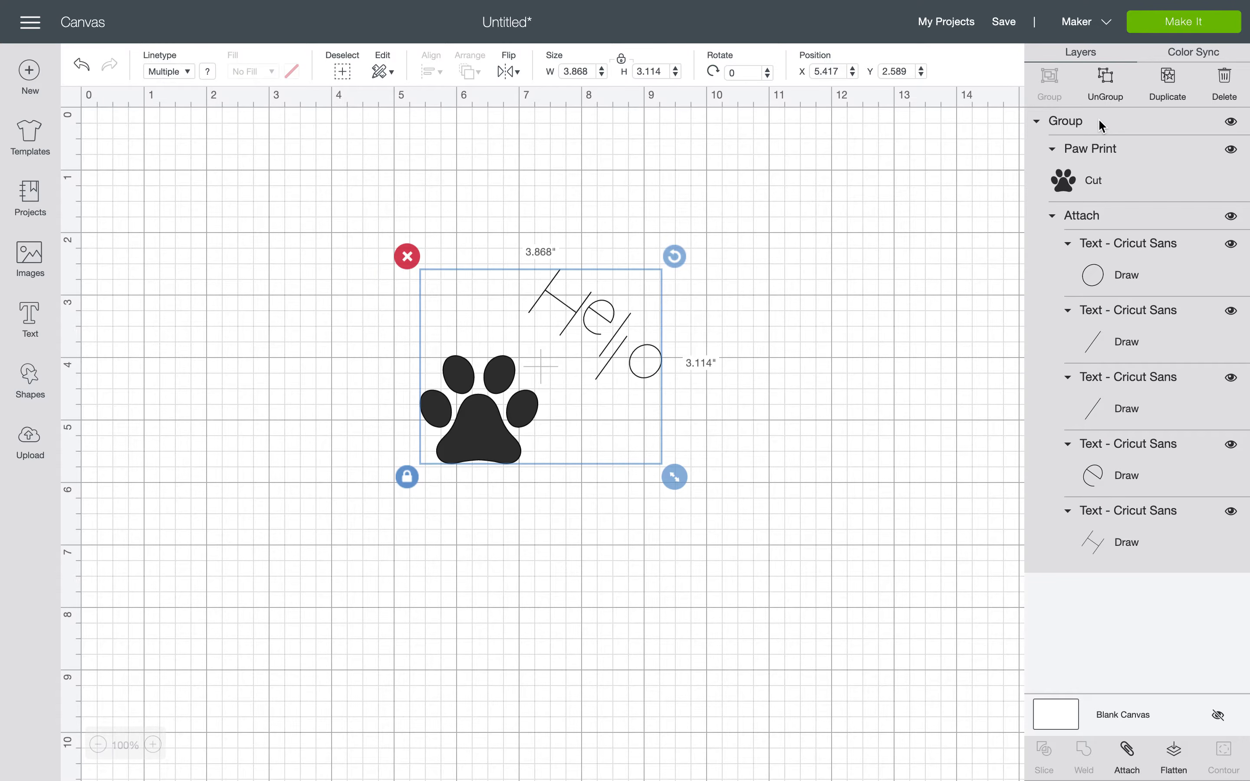
click(1105, 79)
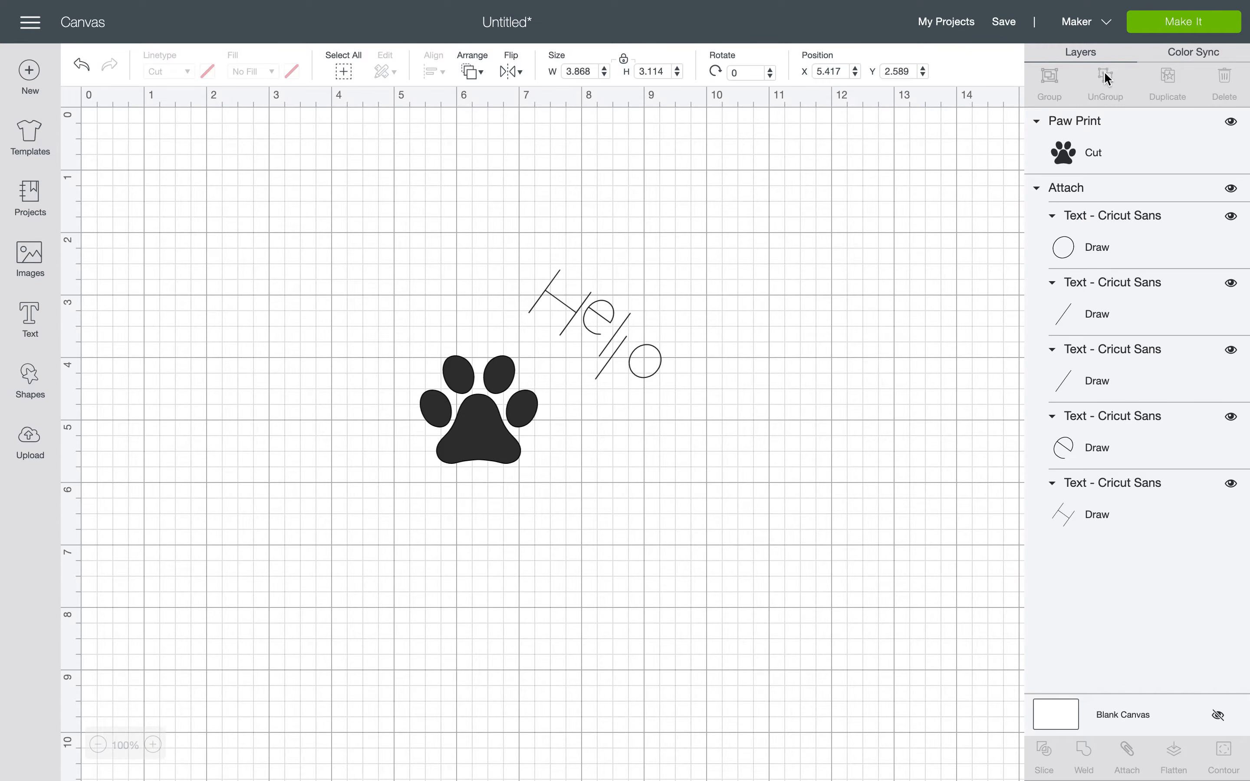
drag(601, 315, 638, 308)
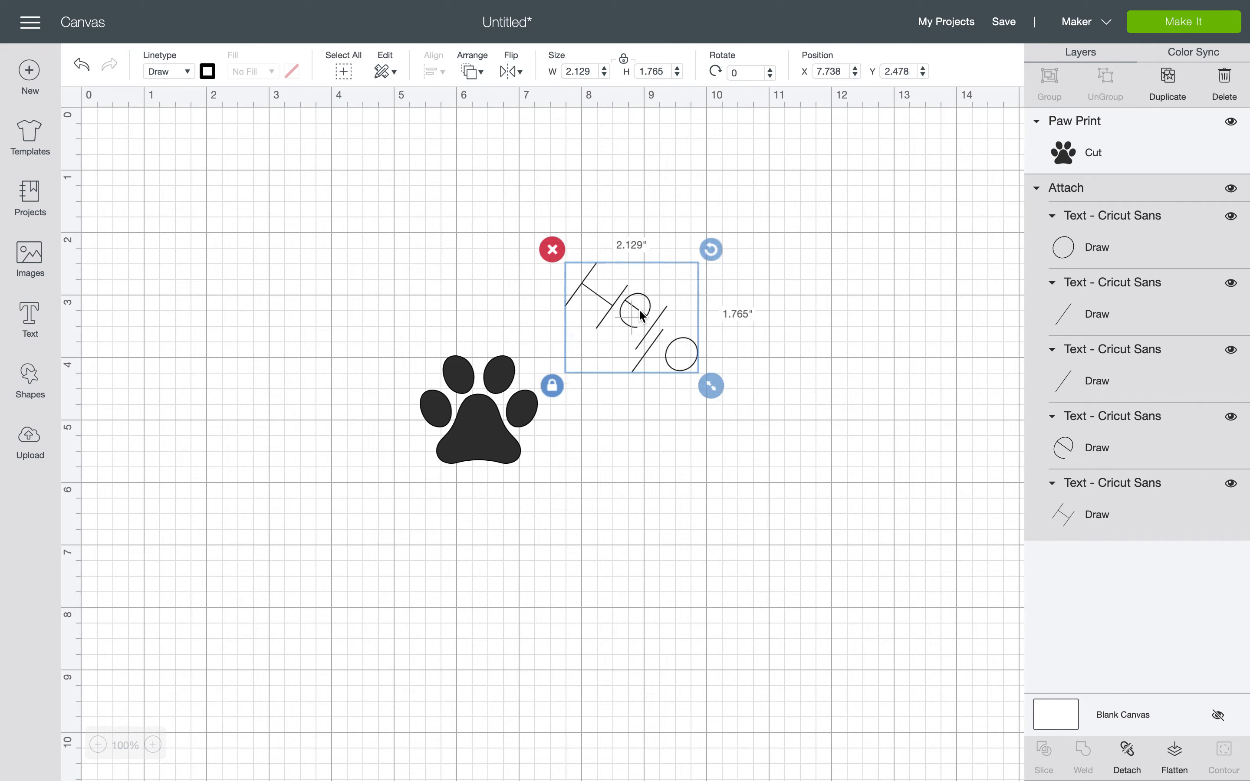
- Duplicate the attached Hello text, placing the copy at about X 10.391, Y 2.116, and delete the copy
click(1185, 98)
drag(695, 333, 777, 301)
drag(680, 383, 815, 329)
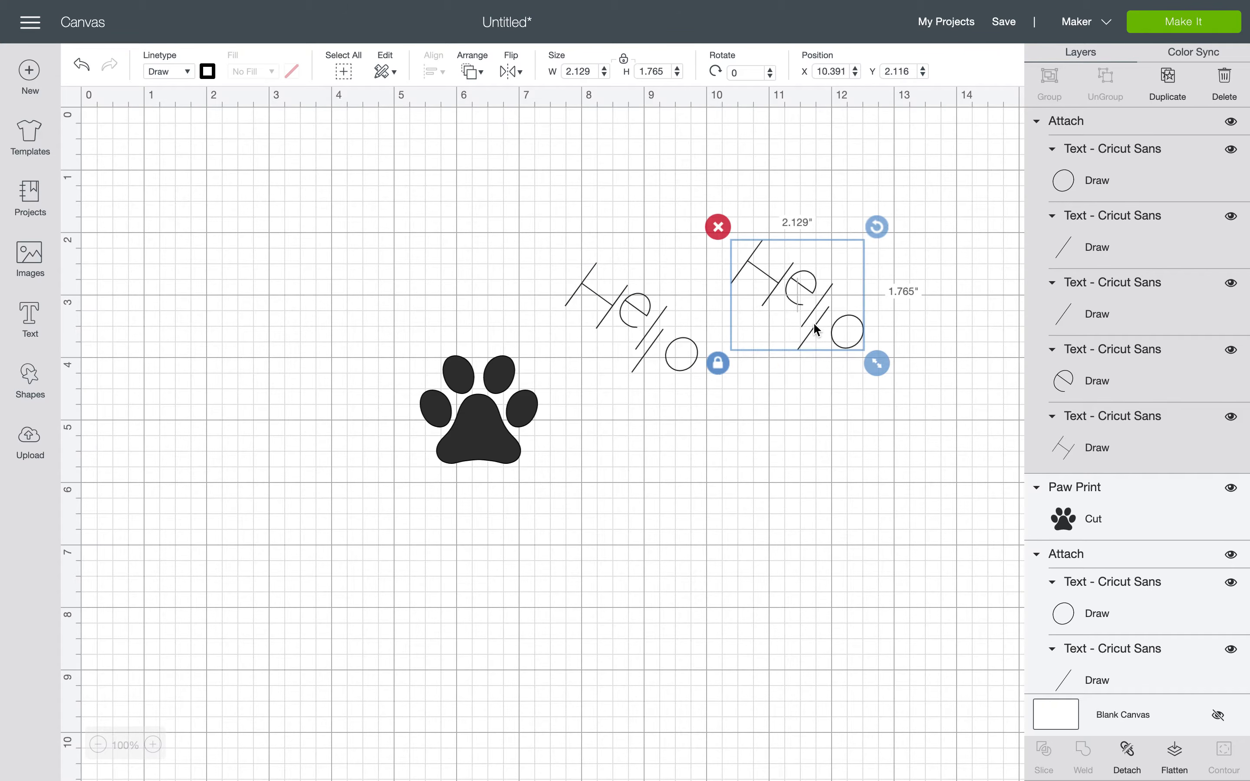
click(750, 512)
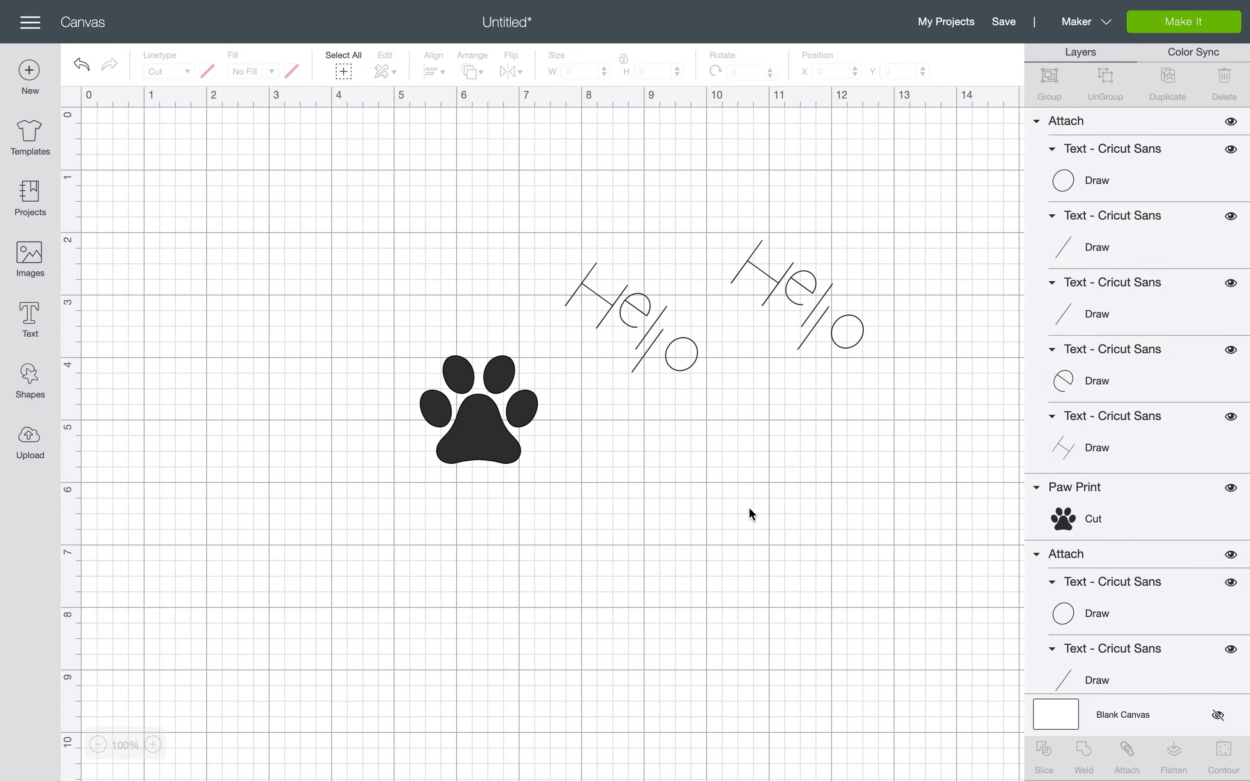
click(814, 264)
click(1219, 84)
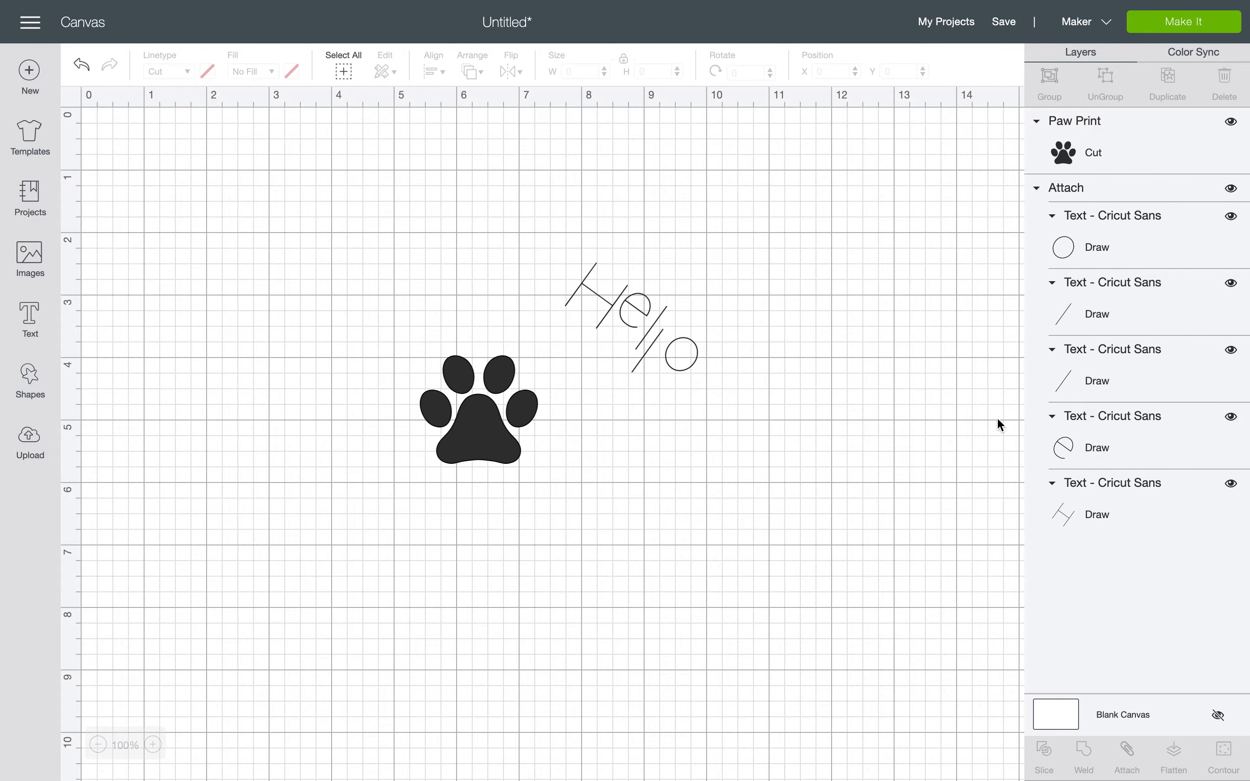
- View the blank canvas settings and the Color Sync view with the paw print selected
click(1060, 719)
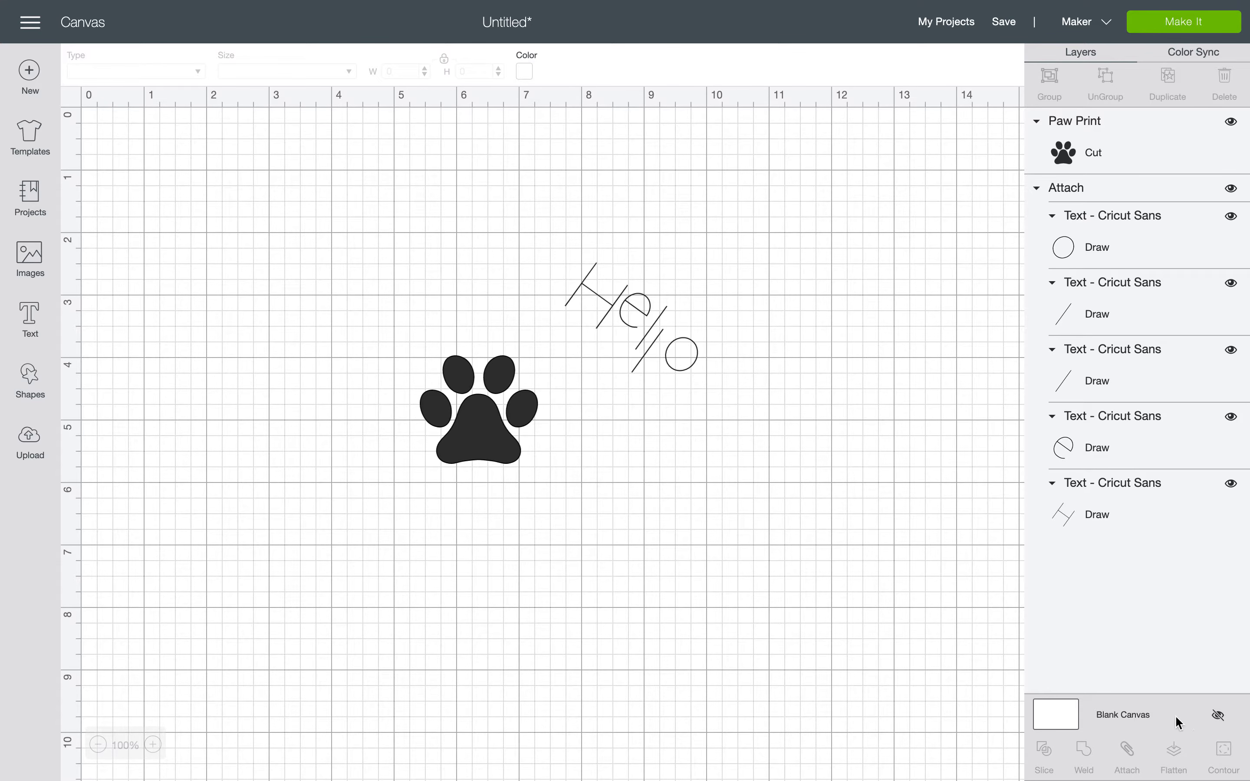
click(1130, 138)
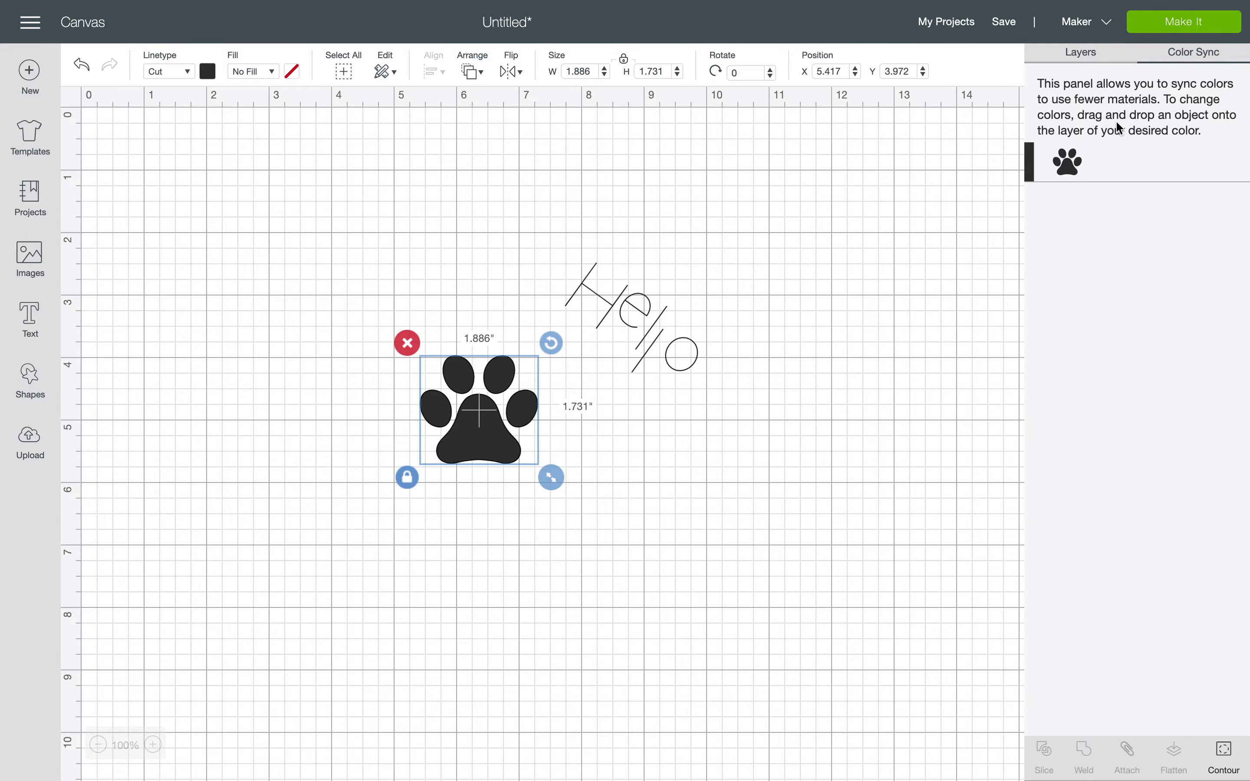
click(726, 318)
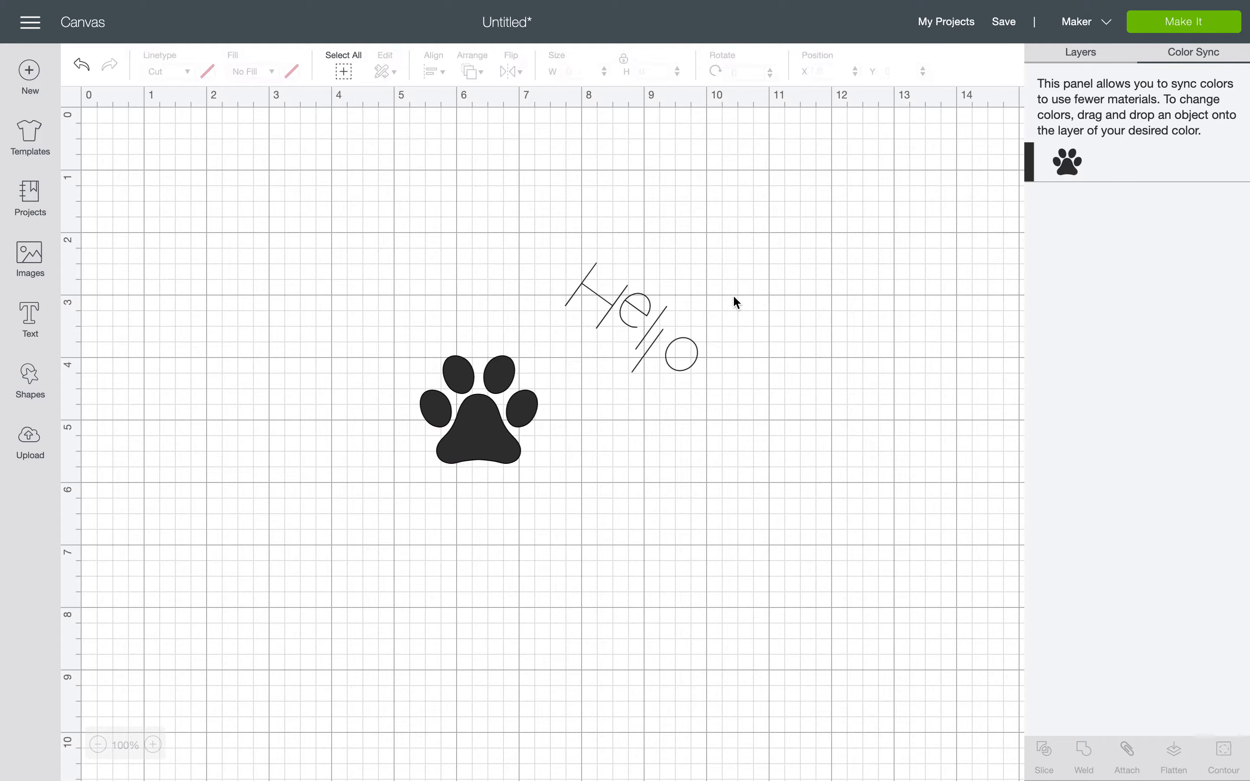
- Change the draw color of the attached Hello text to green
click(636, 311)
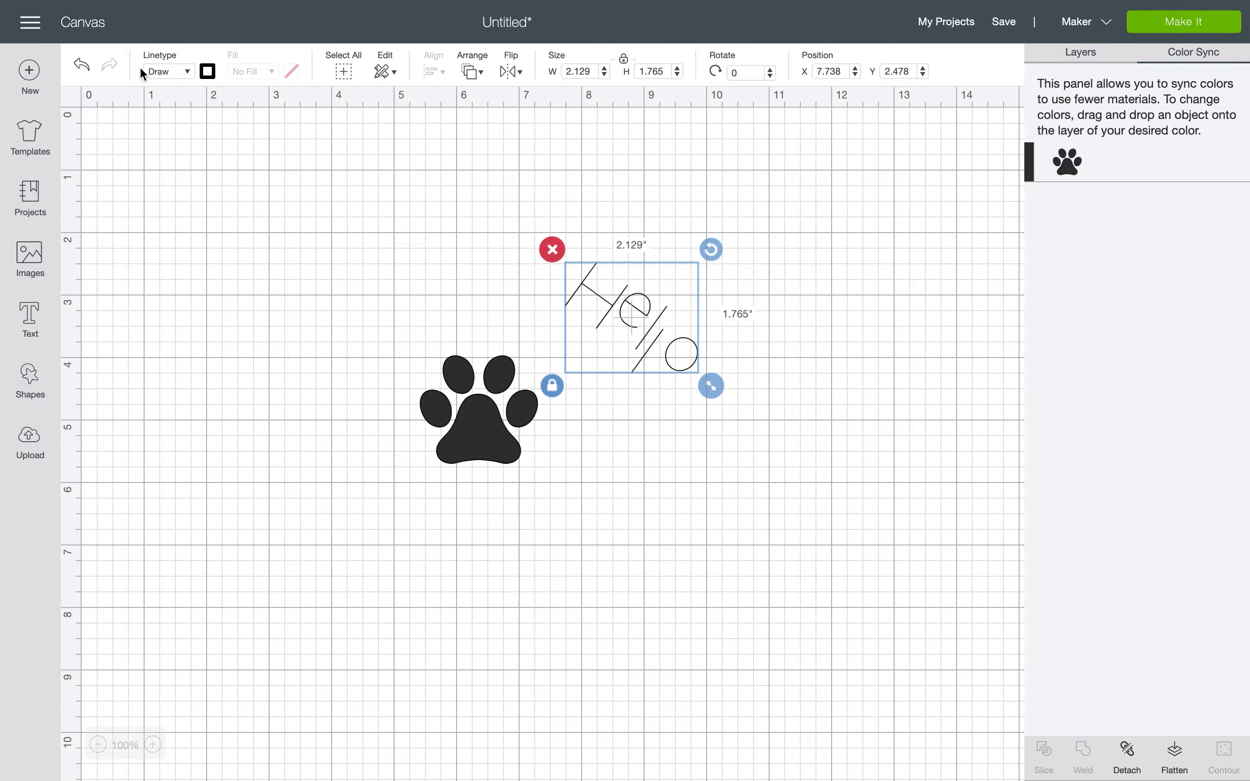
click(209, 71)
click(226, 173)
click(879, 249)
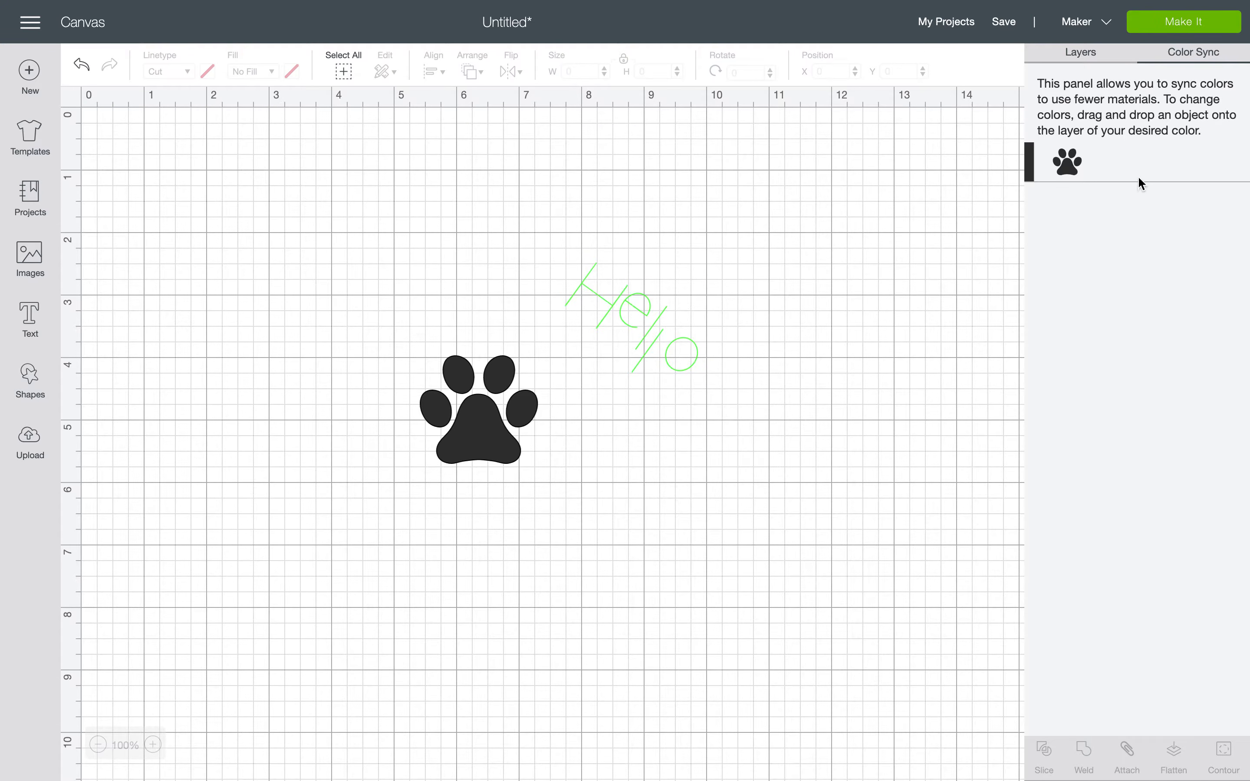
- Select the paw print and the Hello text, separately and together, to examine how Color Sync treats them
click(524, 380)
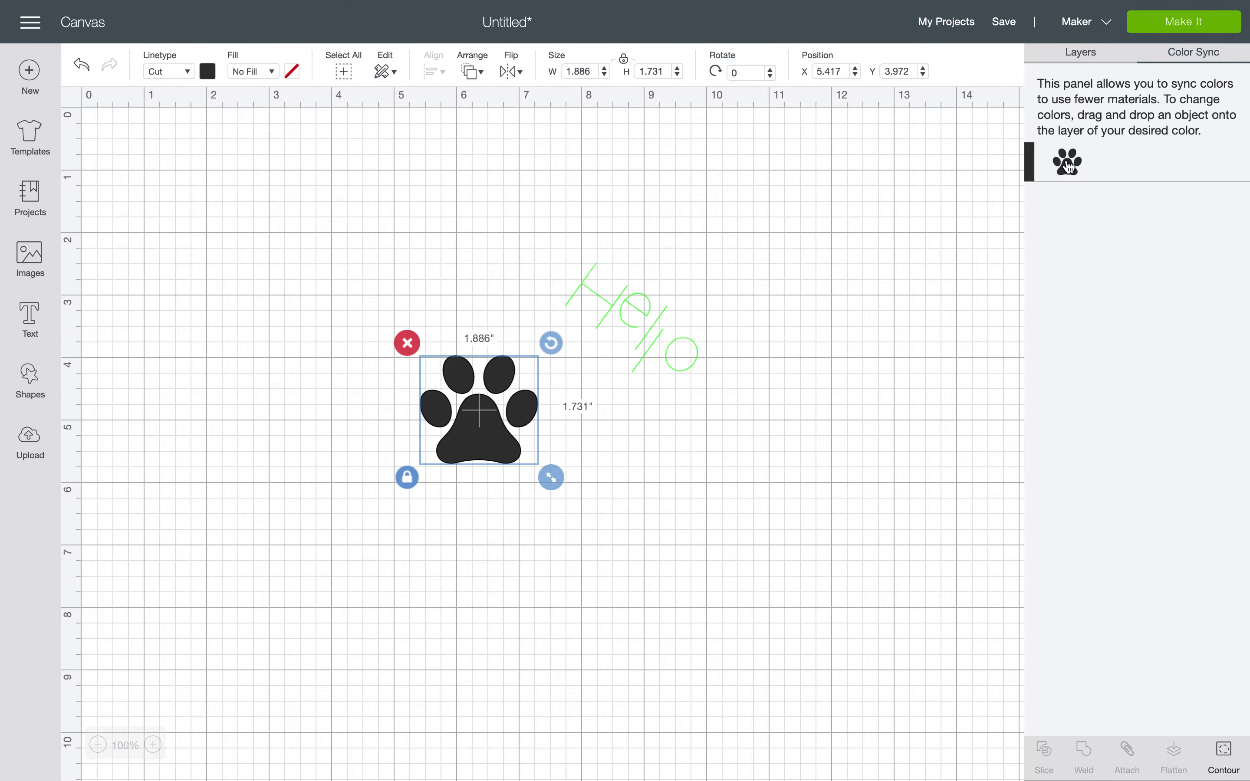
drag(674, 223, 357, 614)
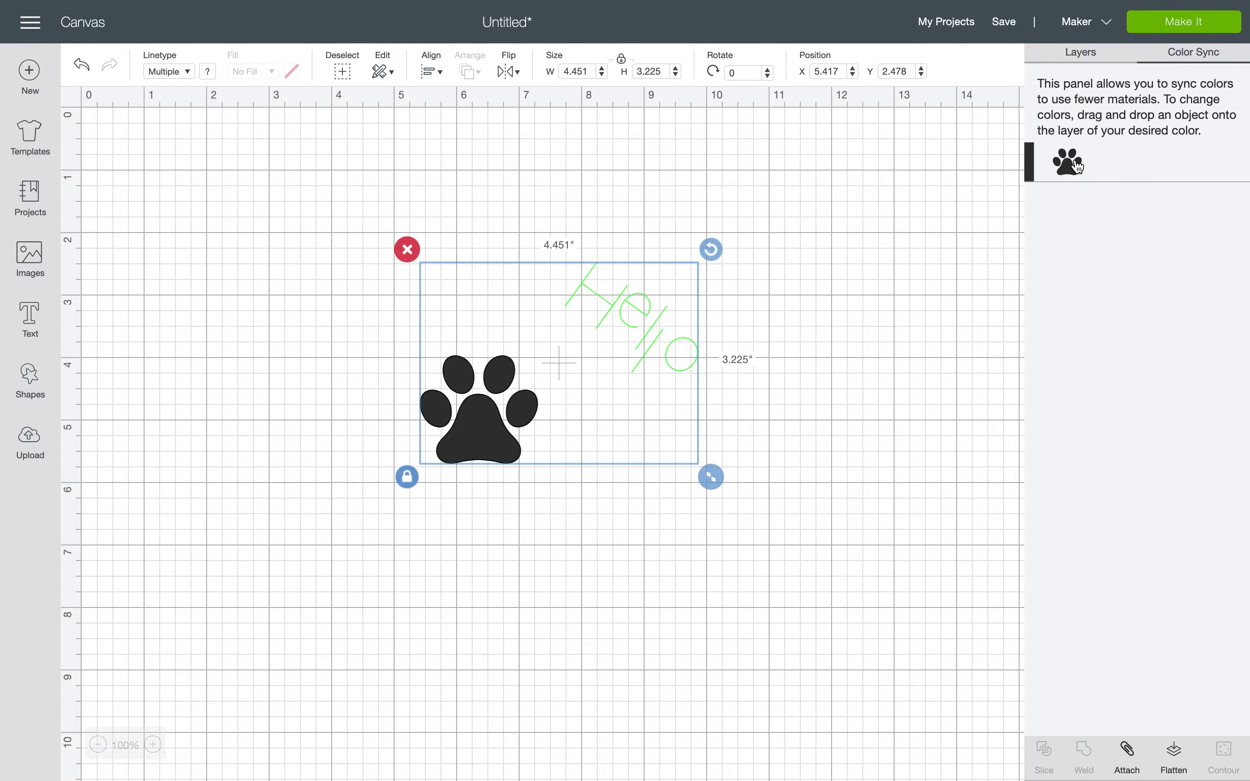
click(937, 235)
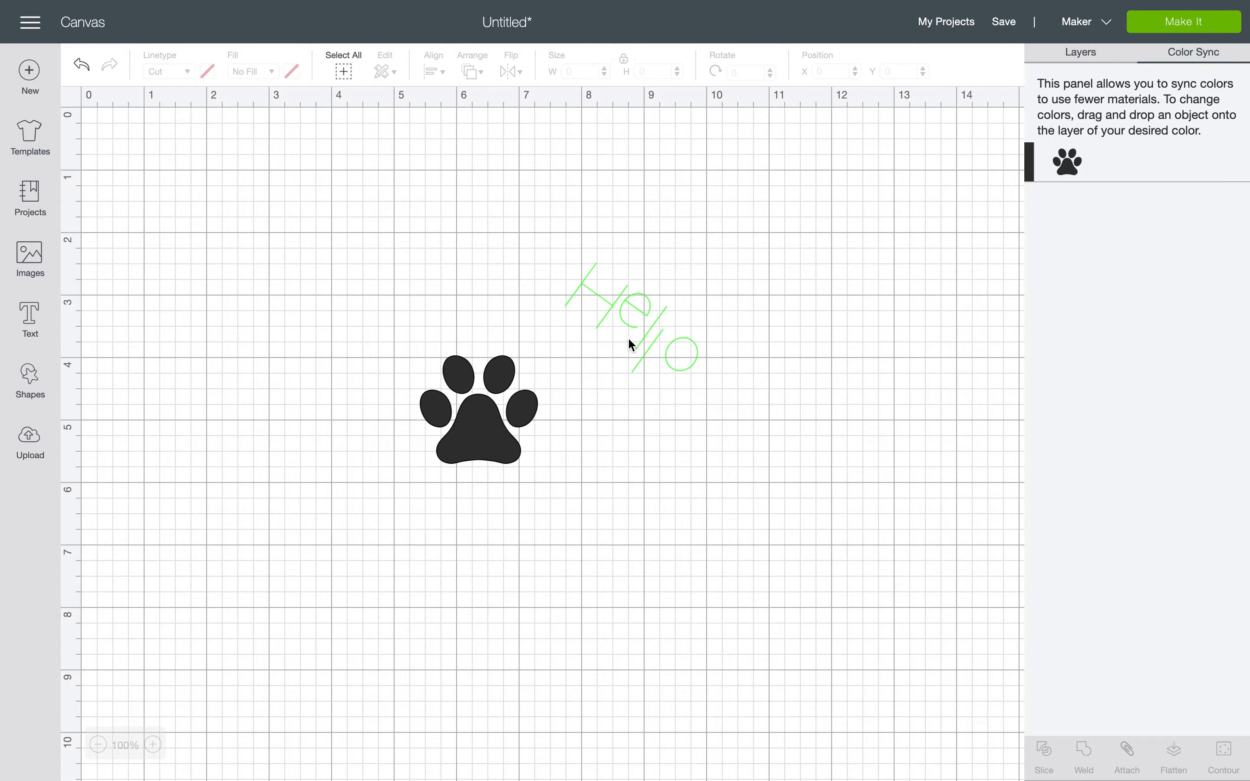
click(639, 324)
click(883, 230)
- Move Hello to about X 5.322, Y 3.589 and the paw print to about X 7.417, Y 2.514, and return to the layer list
drag(673, 350, 517, 419)
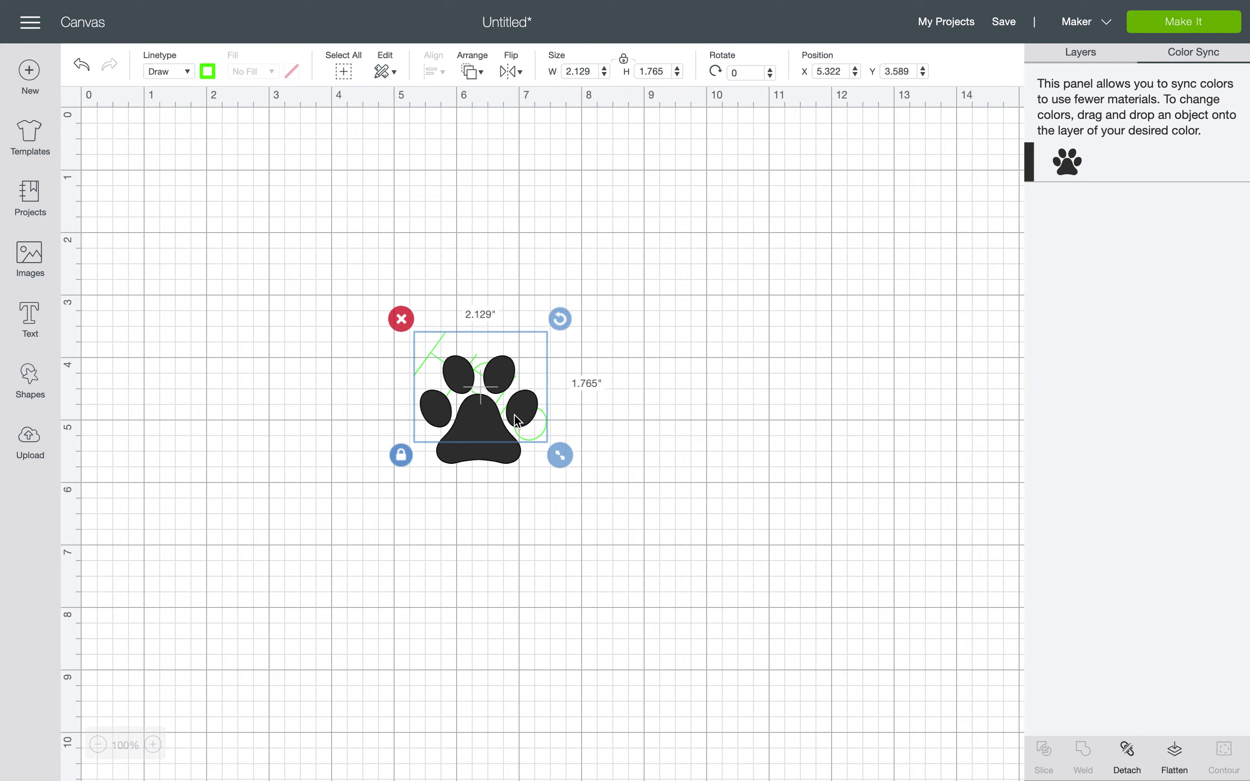
drag(540, 437, 663, 342)
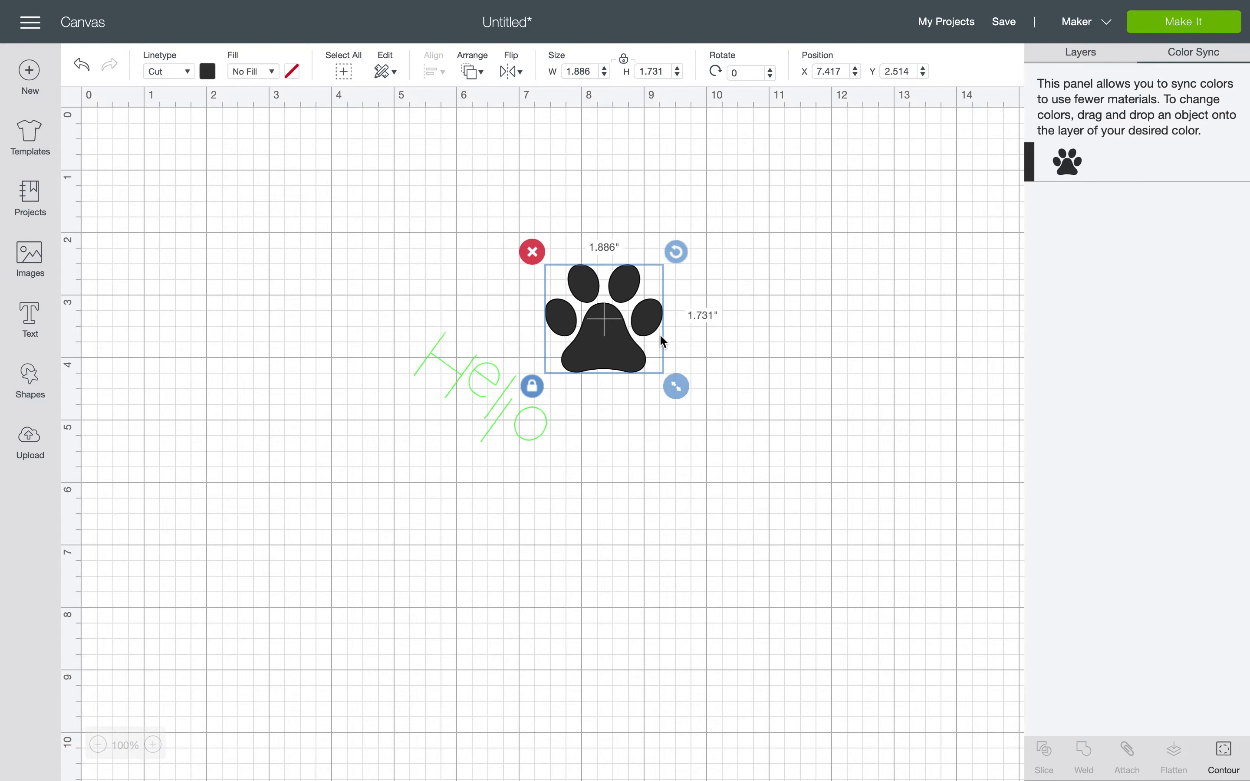
click(1089, 57)
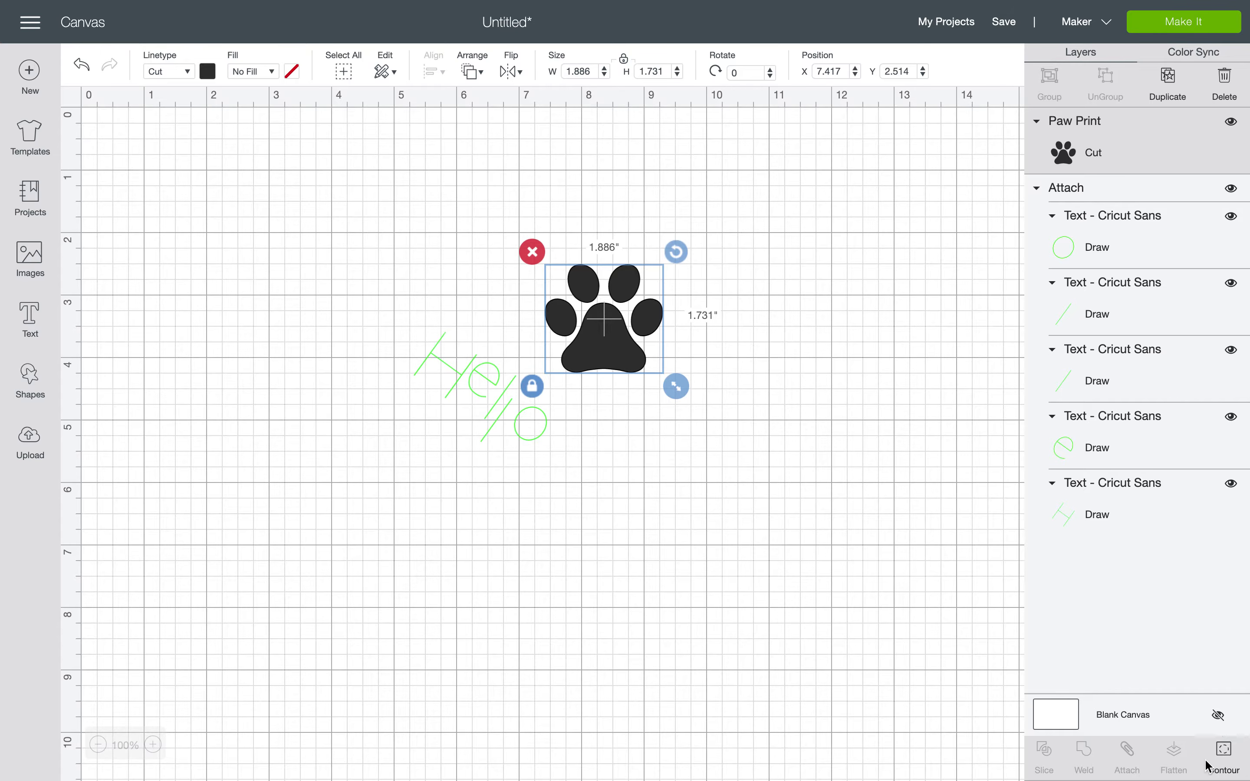
- Try hiding the paw print's four toe contours and moving the remaining pad, and undo both changes
click(1222, 753)
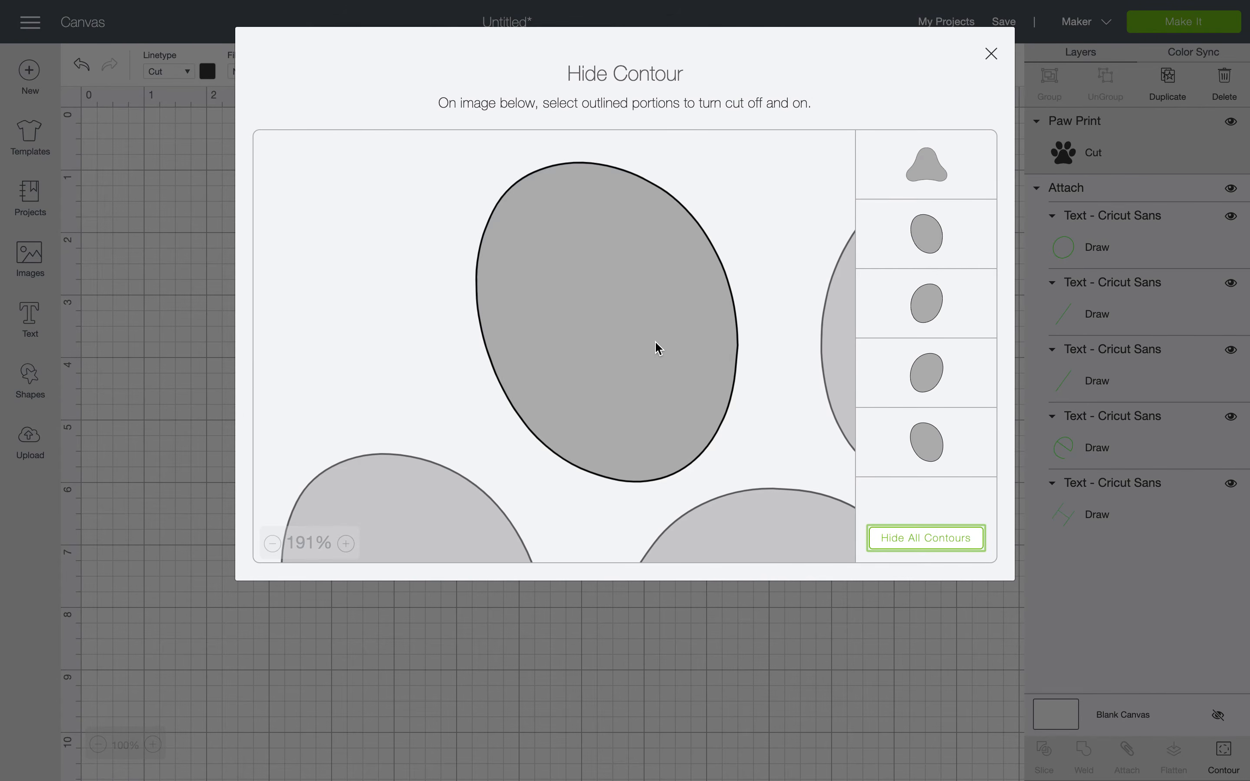
click(658, 347)
click(928, 308)
click(911, 393)
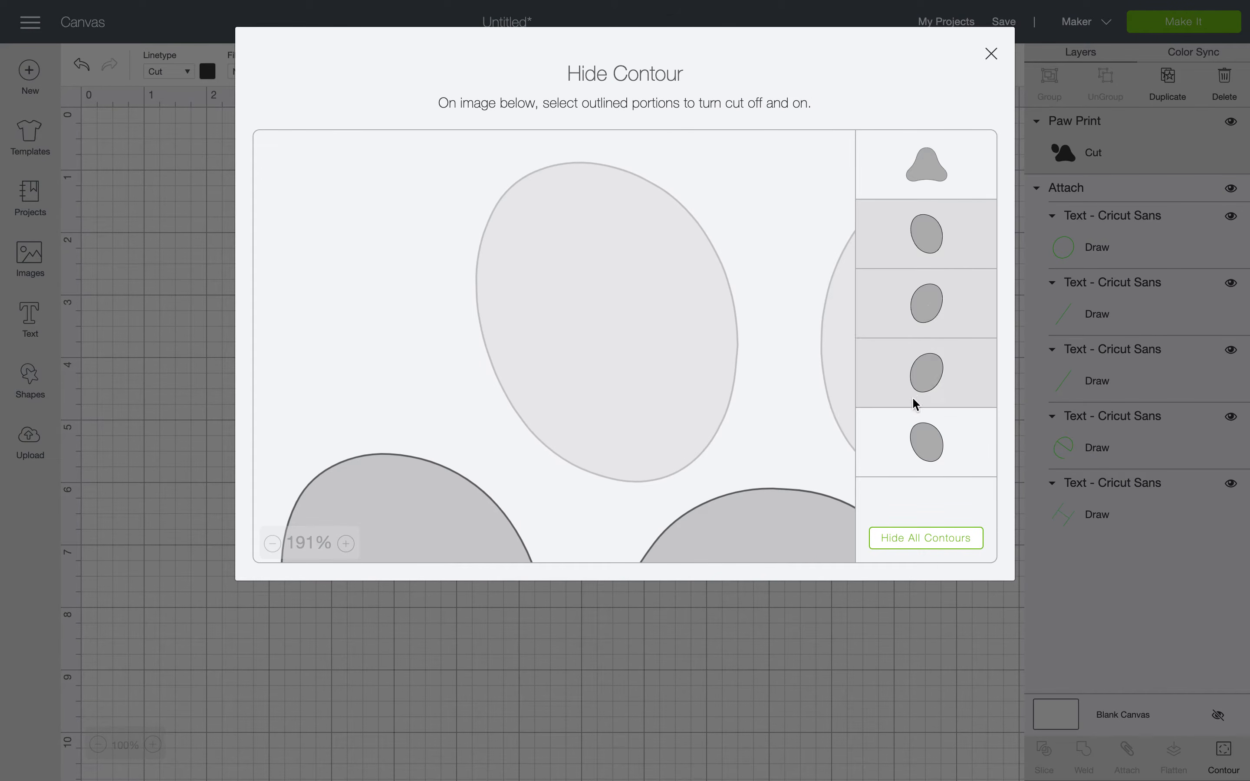
click(934, 446)
click(942, 542)
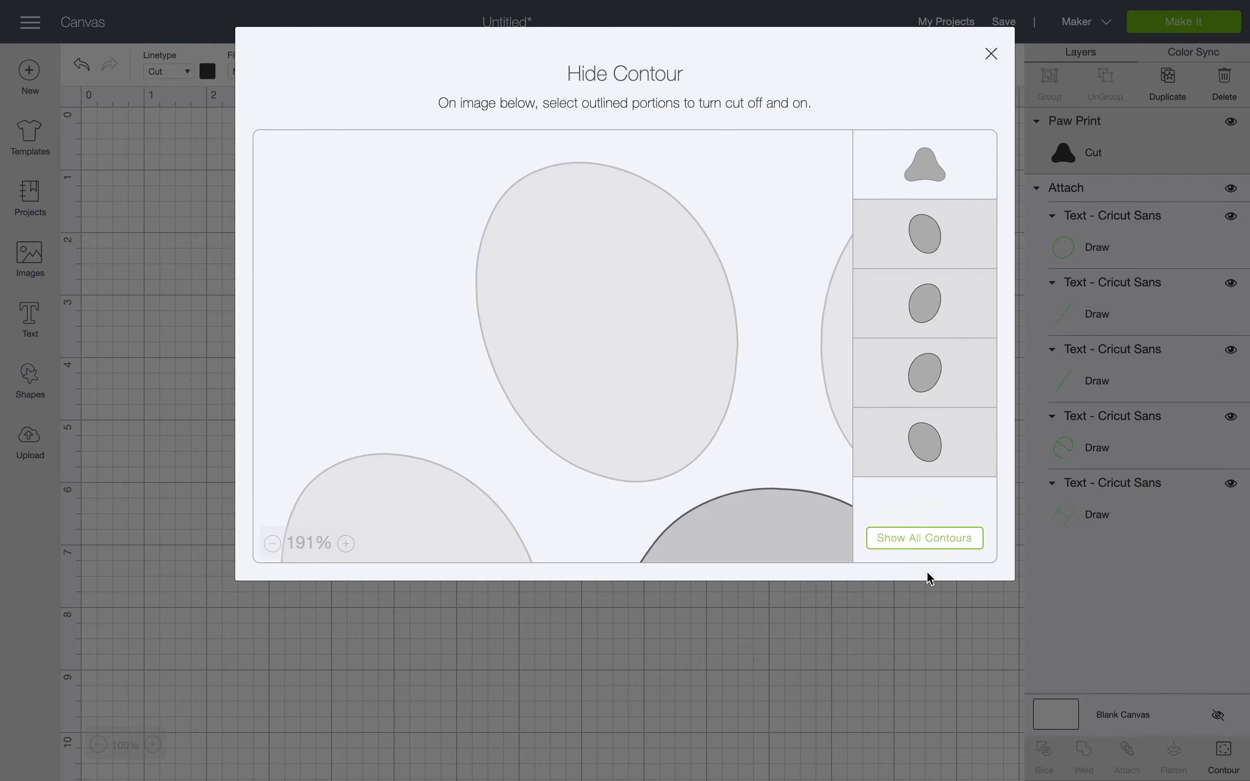
click(872, 639)
drag(642, 330, 682, 332)
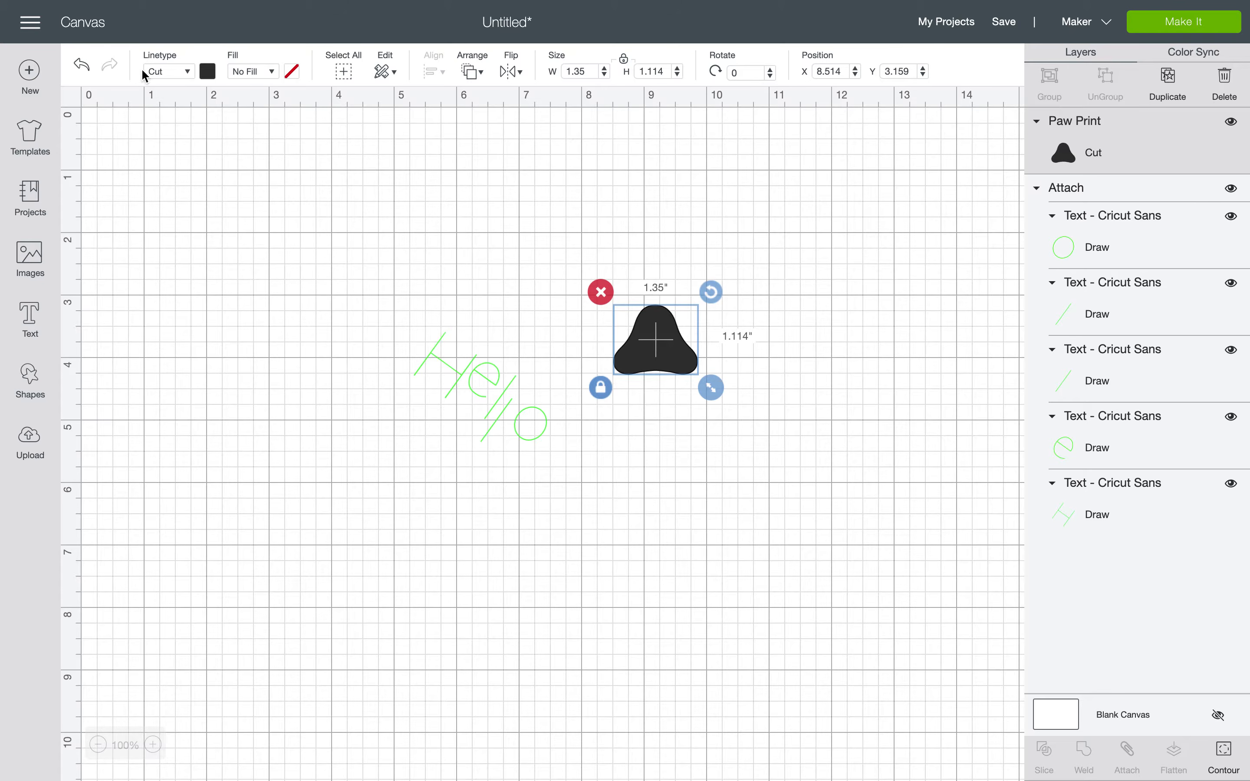
click(83, 65)
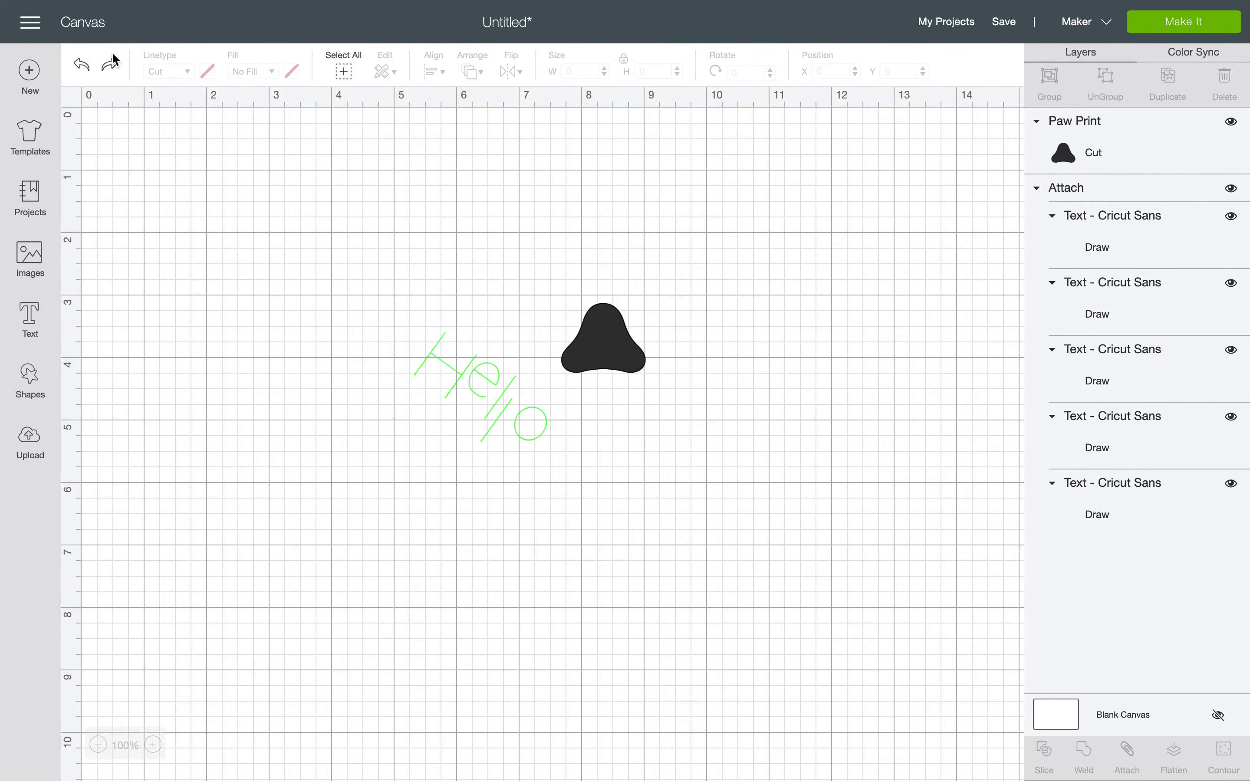
click(89, 71)
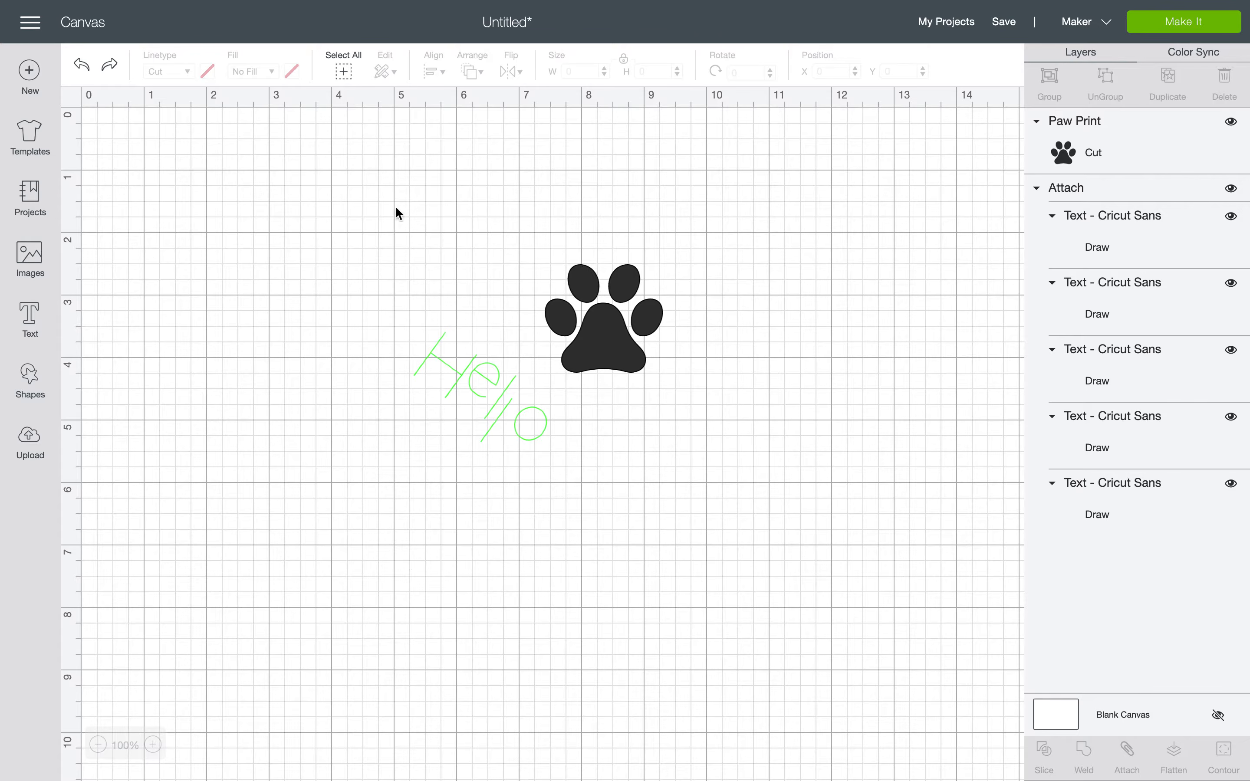
- Move the paw print to about X 9.125, Y 2.514, duplicate it, and place the copy beside it at about X 11.014, Y 2.528
drag(614, 330, 723, 331)
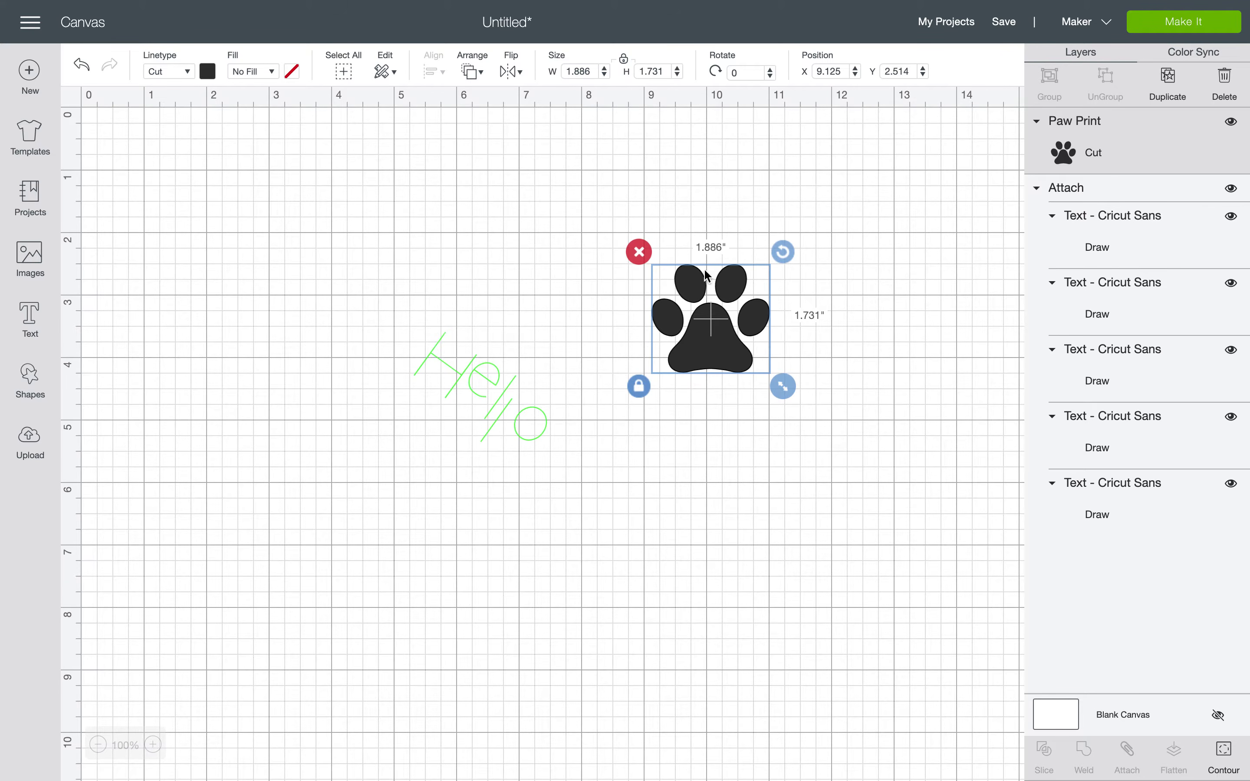
click(1168, 78)
drag(754, 330, 840, 298)
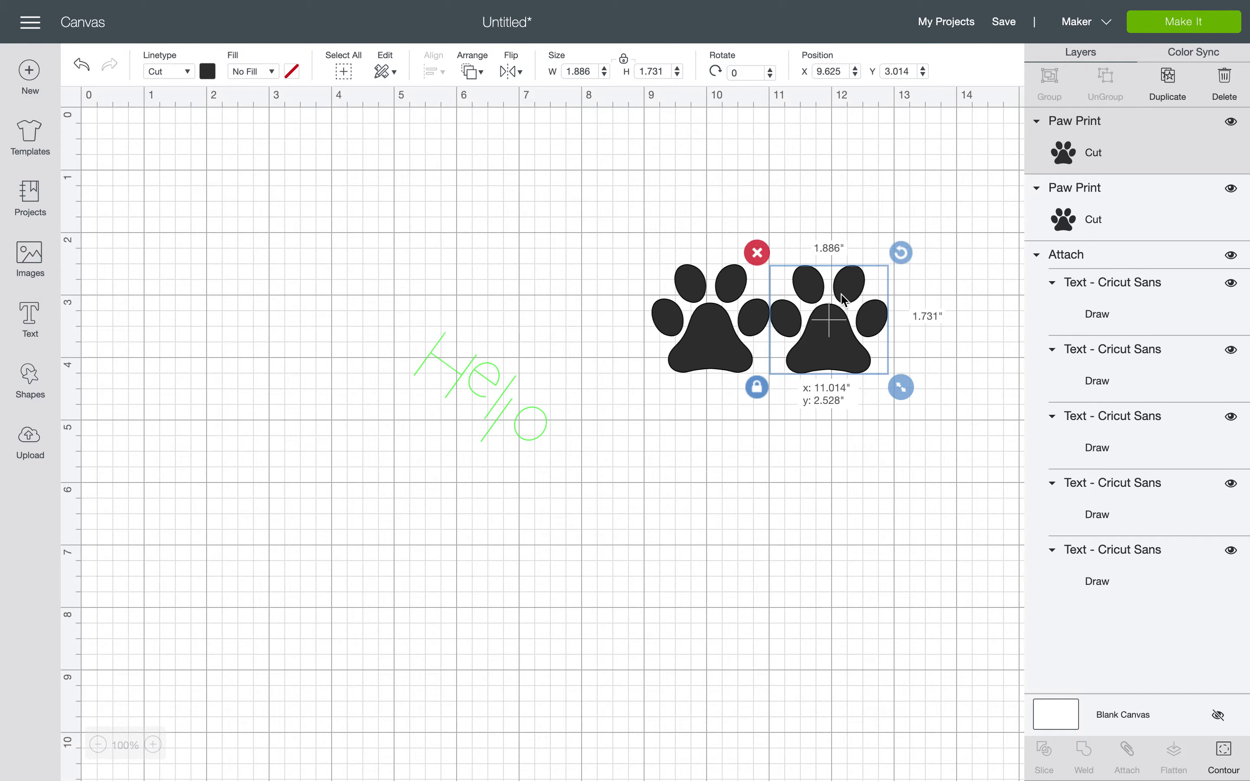
- Hide all contours of the original paw print except the pad, and move the pad to about X 9.375, Y 3.492
click(699, 336)
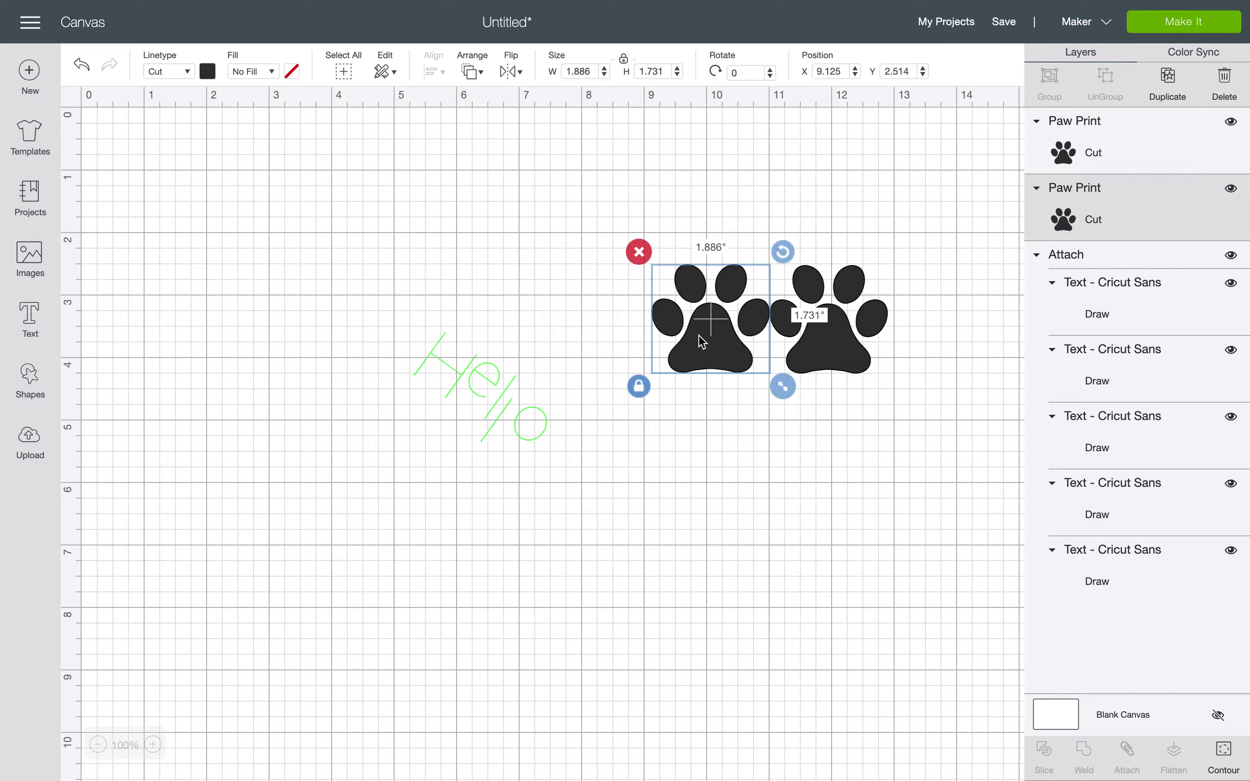
click(1222, 767)
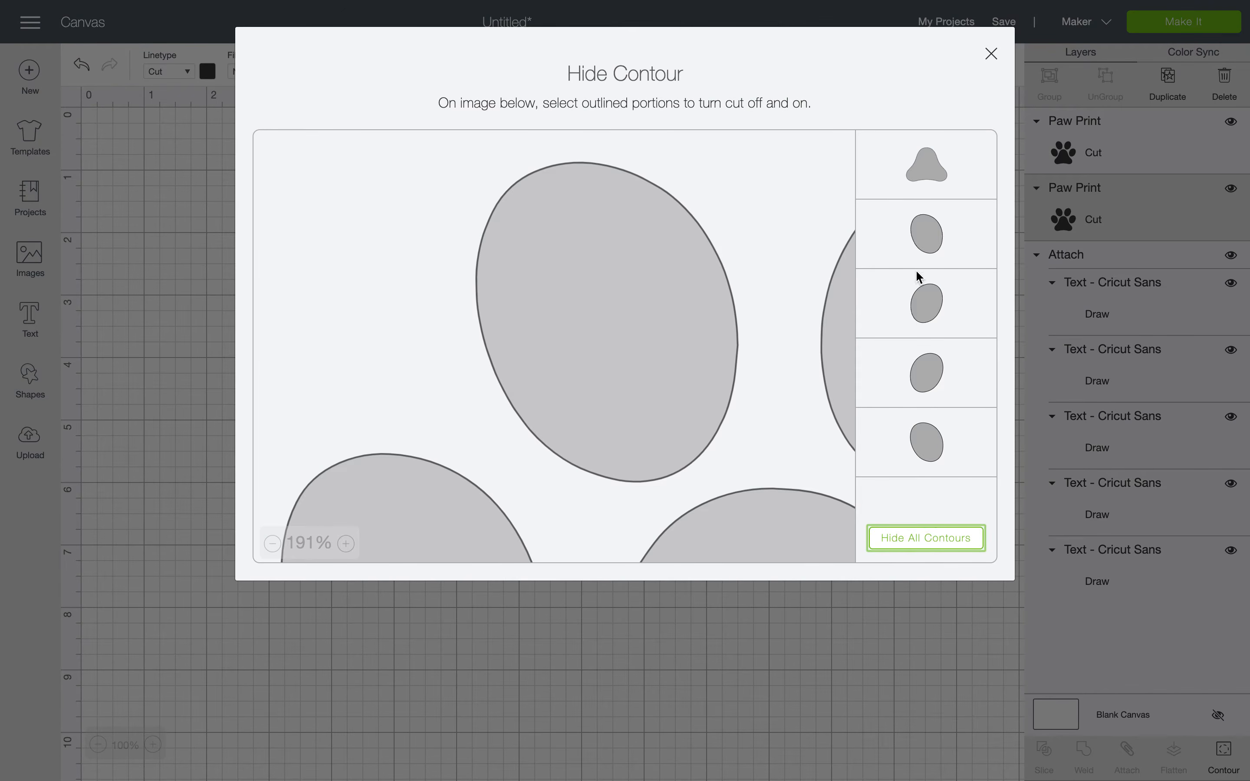
click(932, 540)
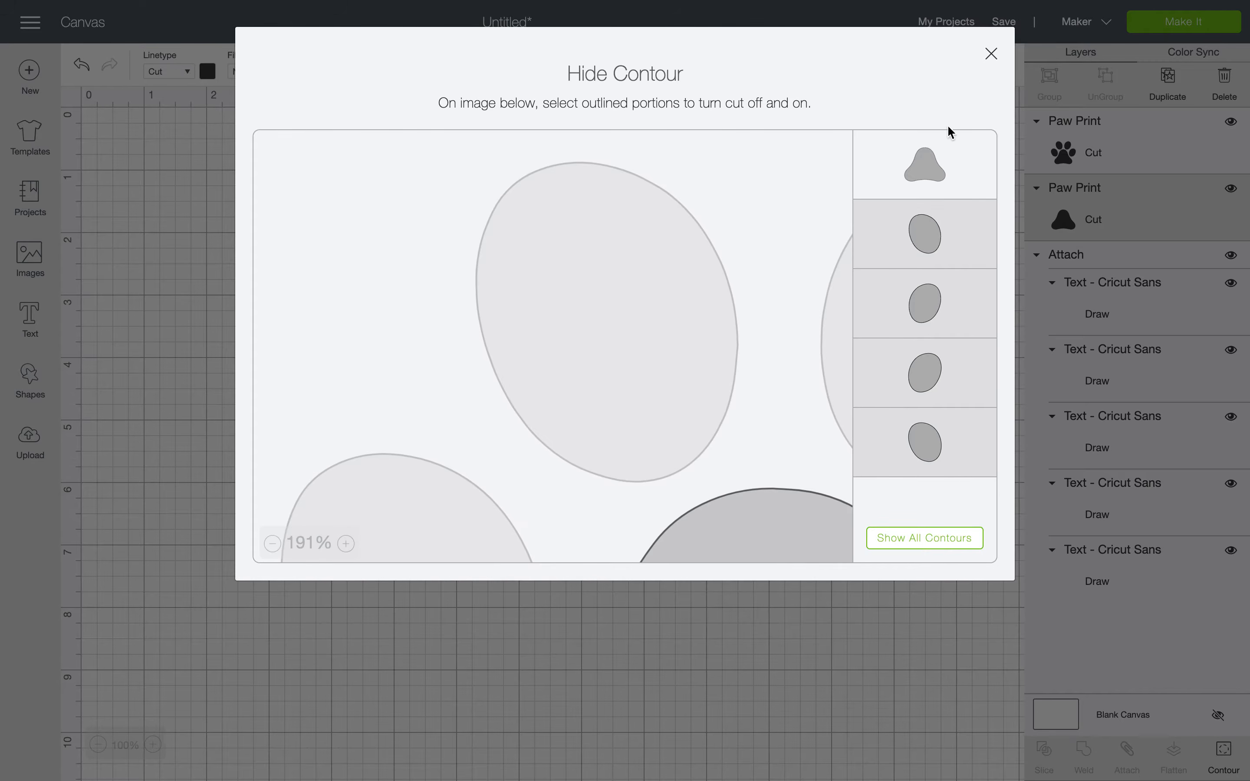
click(655, 638)
drag(708, 361, 708, 384)
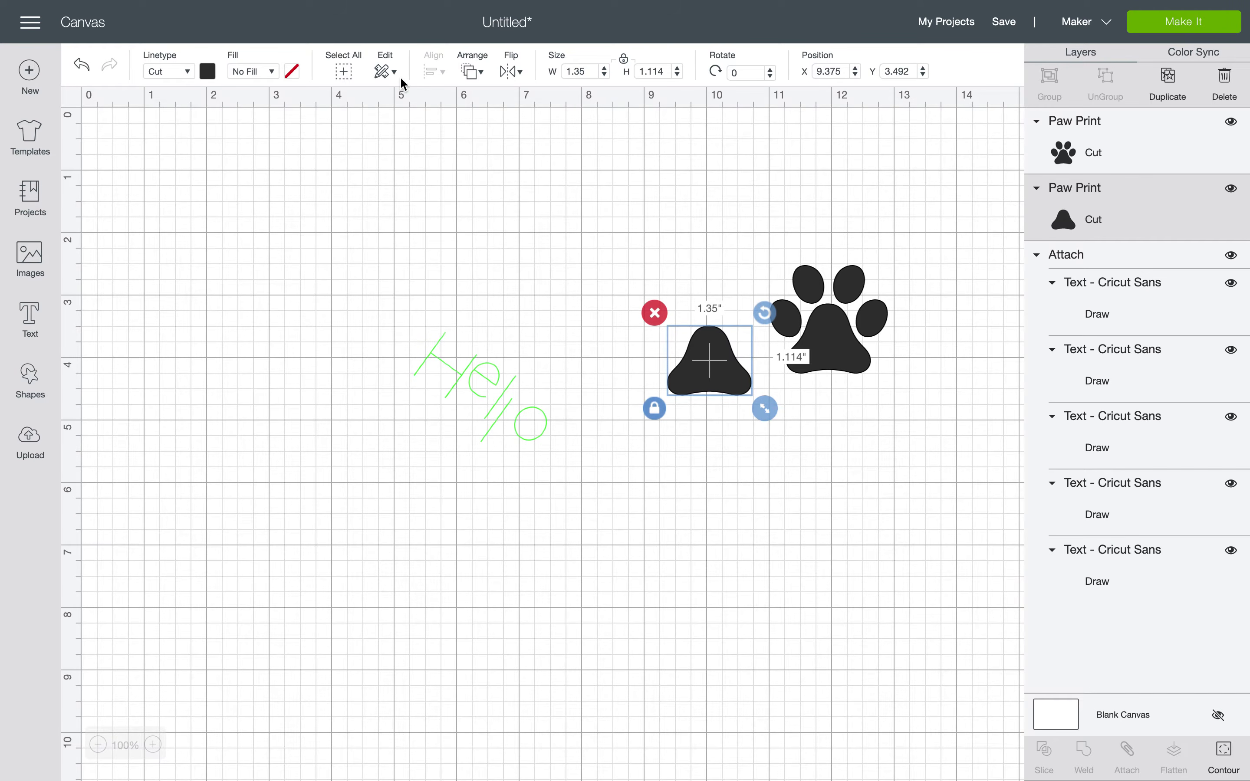
- Change the cut color of the separated paw pad to green
click(214, 76)
click(225, 133)
click(712, 370)
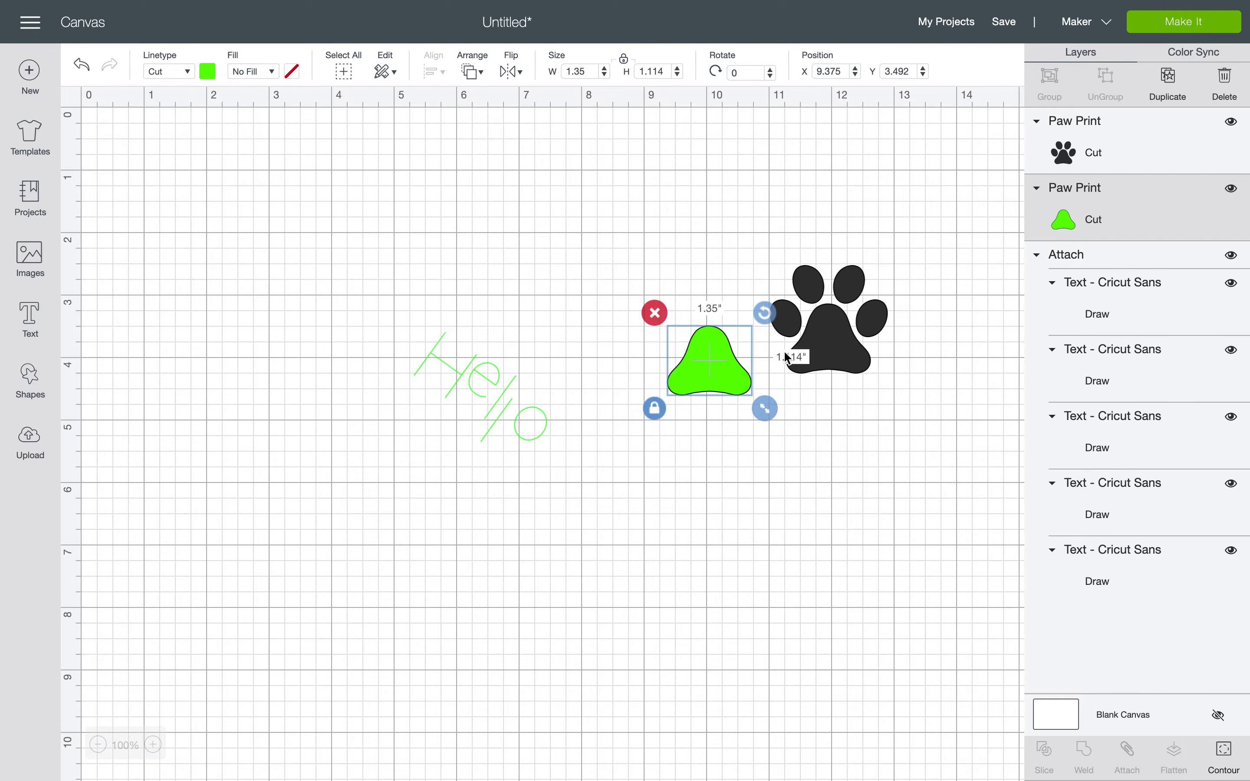
- Hide the pad contour of the duplicate paw print and place its toes over the green pad at about X 9.125, Y 2.792
click(859, 353)
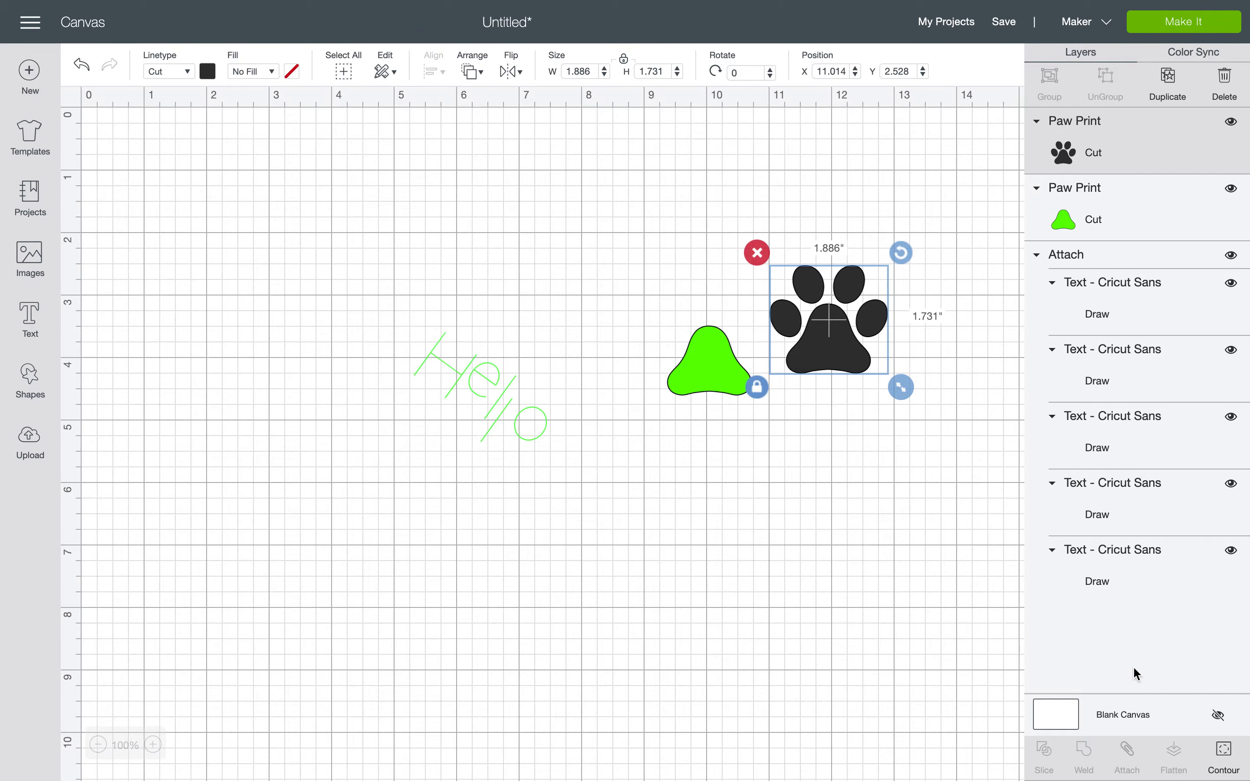
click(1223, 755)
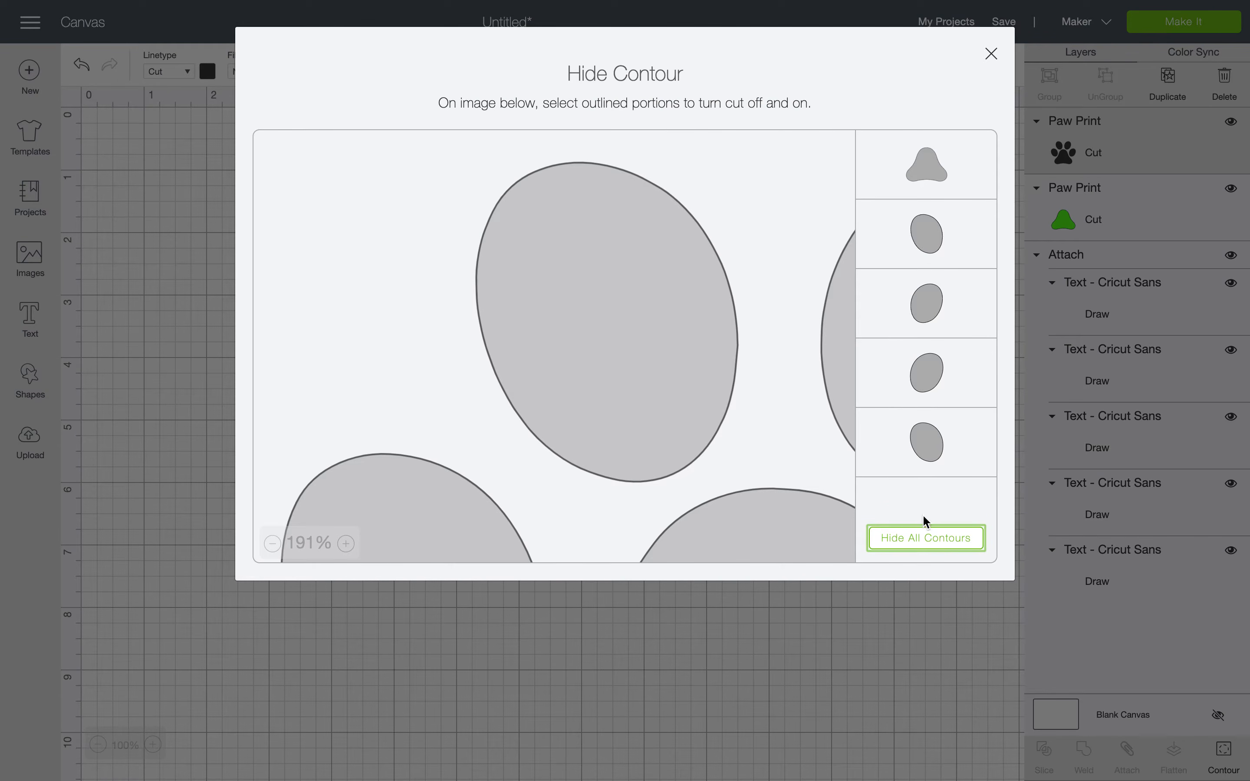
click(928, 161)
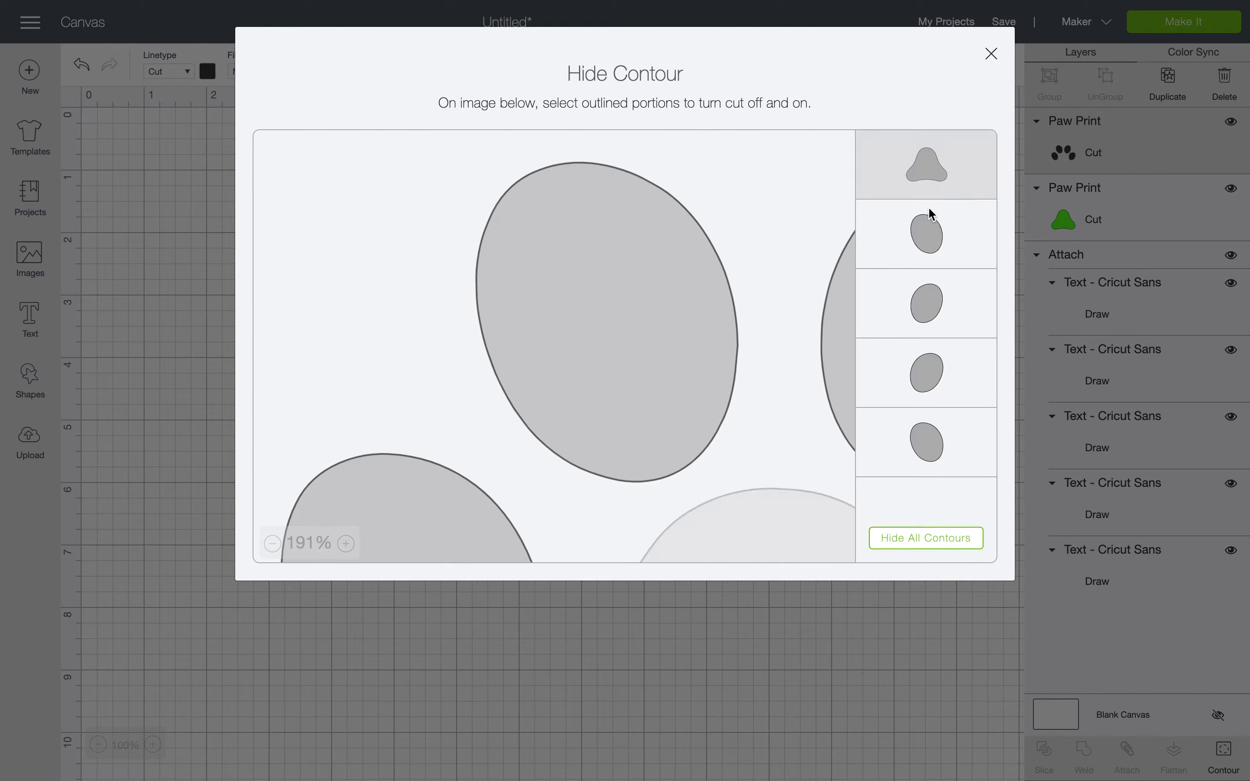
click(848, 692)
drag(844, 287, 728, 302)
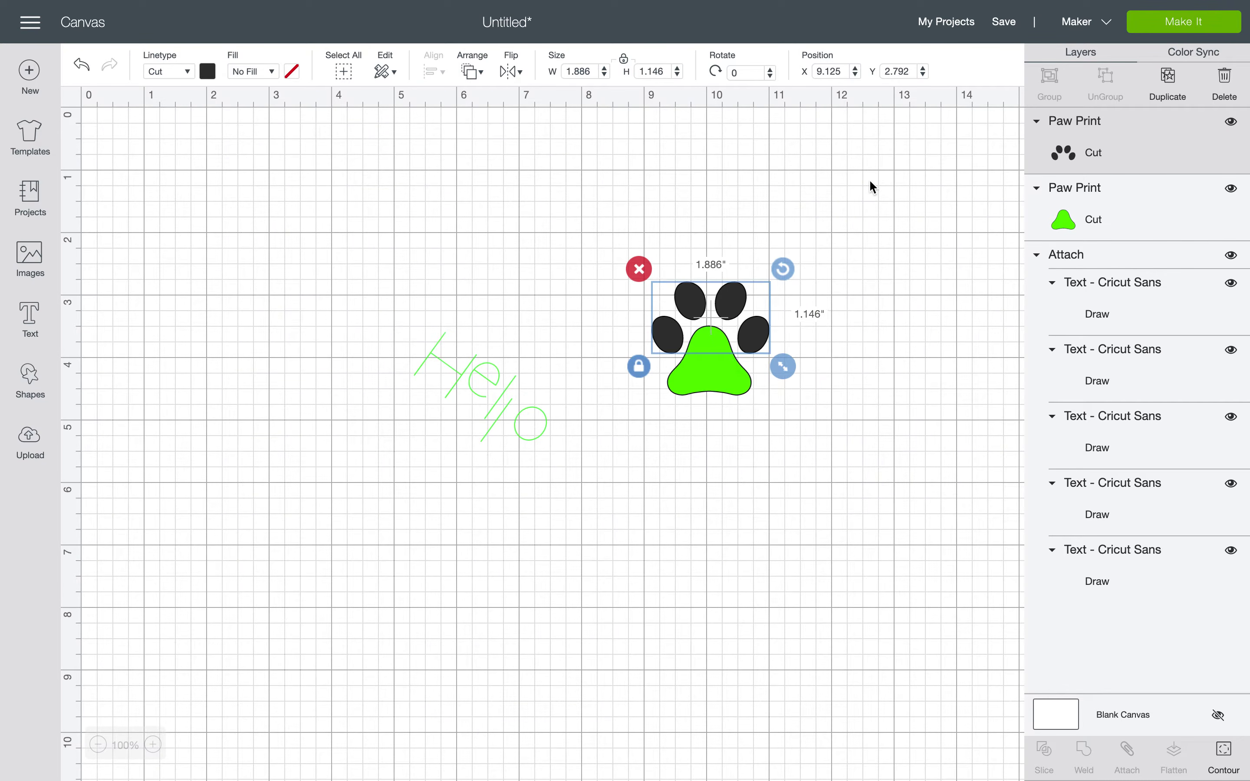
click(870, 182)
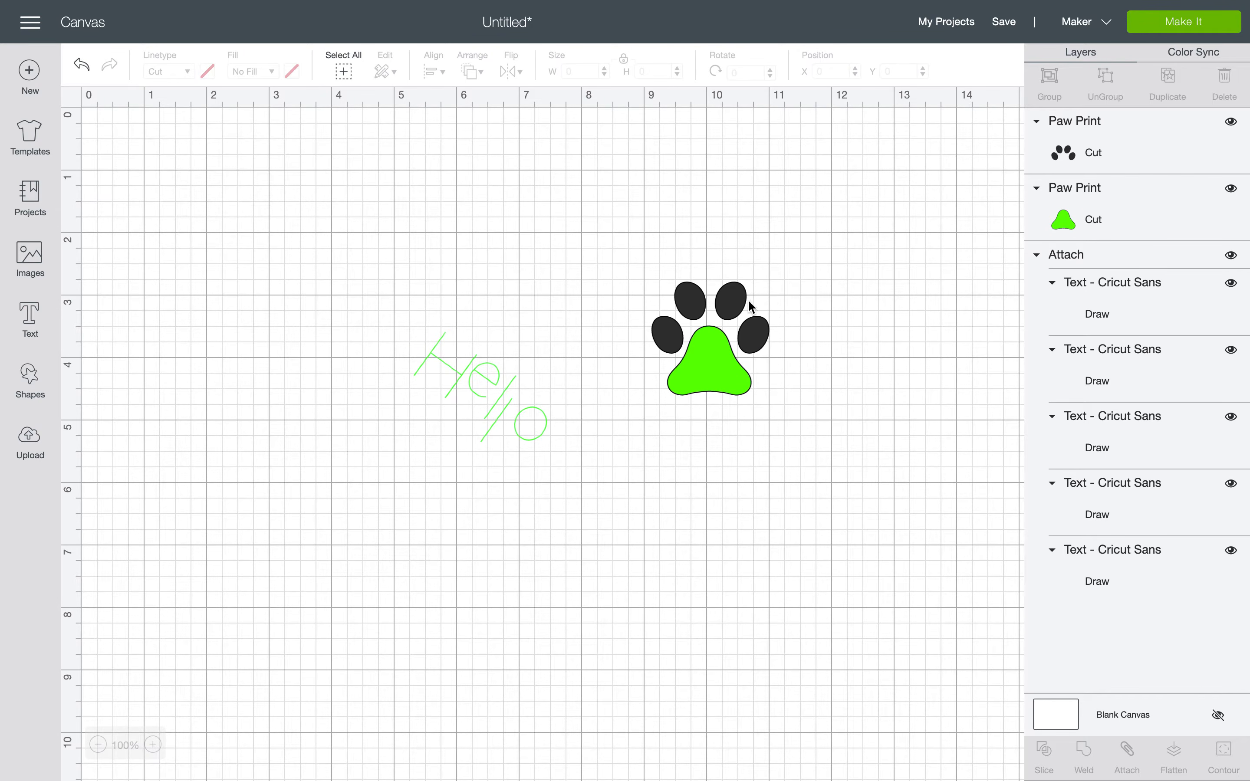
- Try attaching the black toes and the green pad to each other, and undo the attachment
click(731, 299)
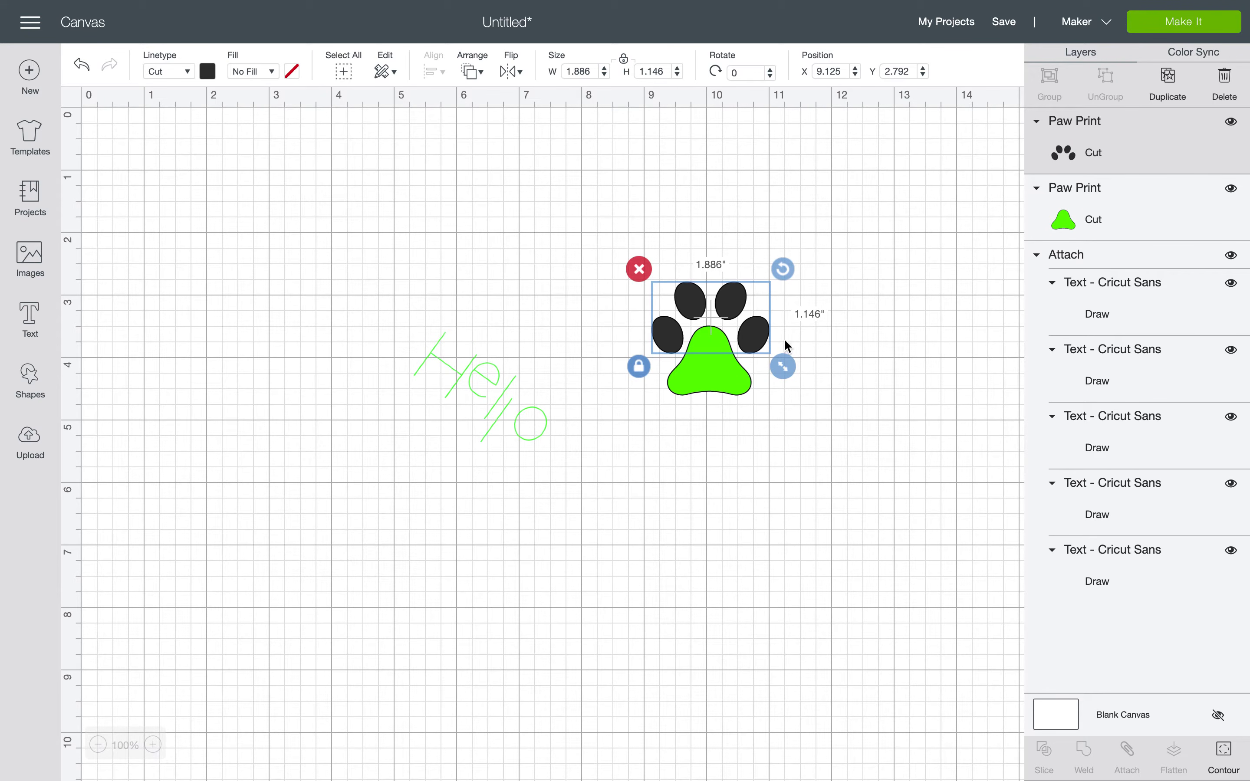
drag(817, 321, 707, 396)
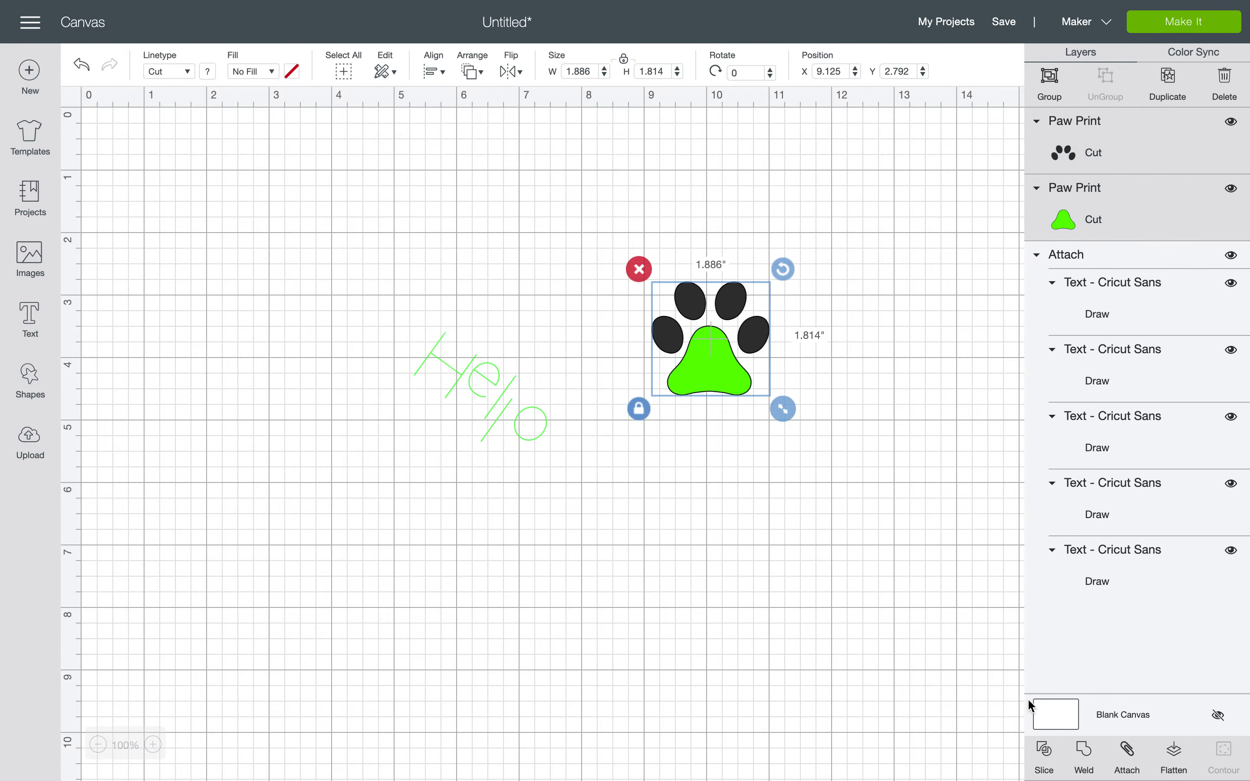
click(1127, 770)
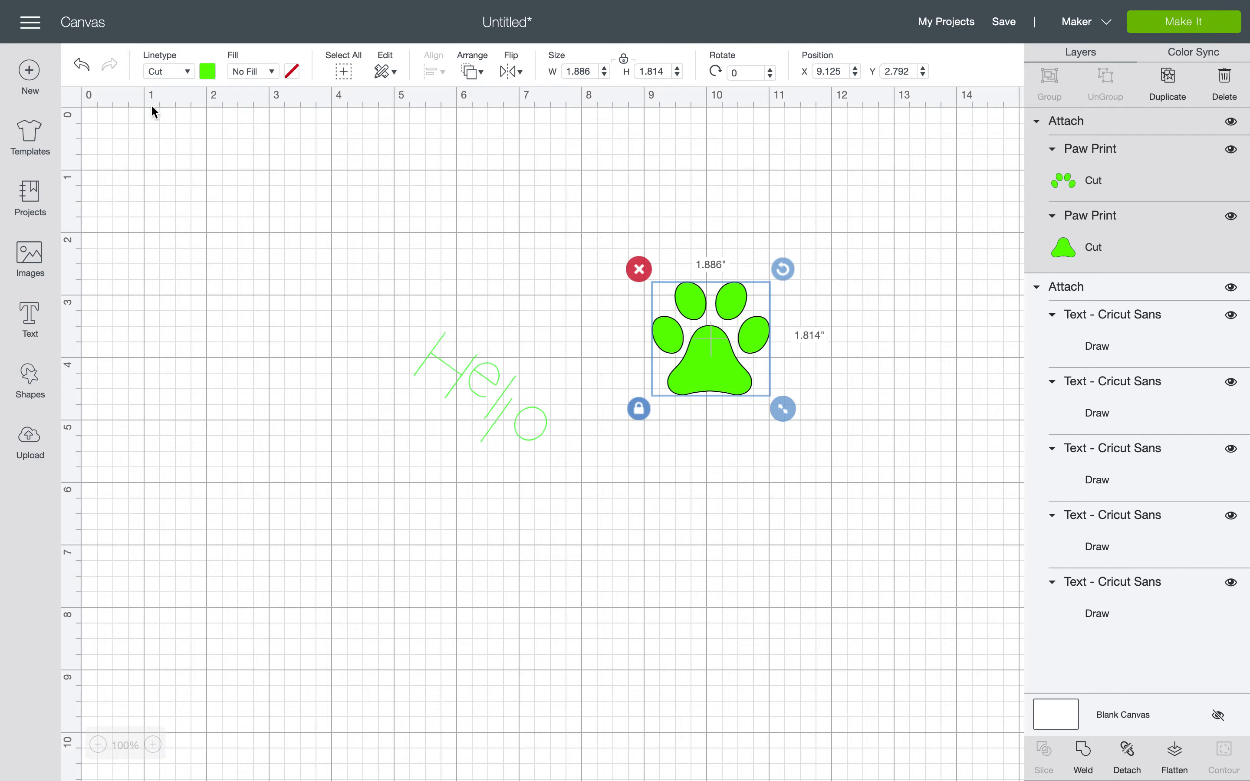
click(82, 65)
click(82, 66)
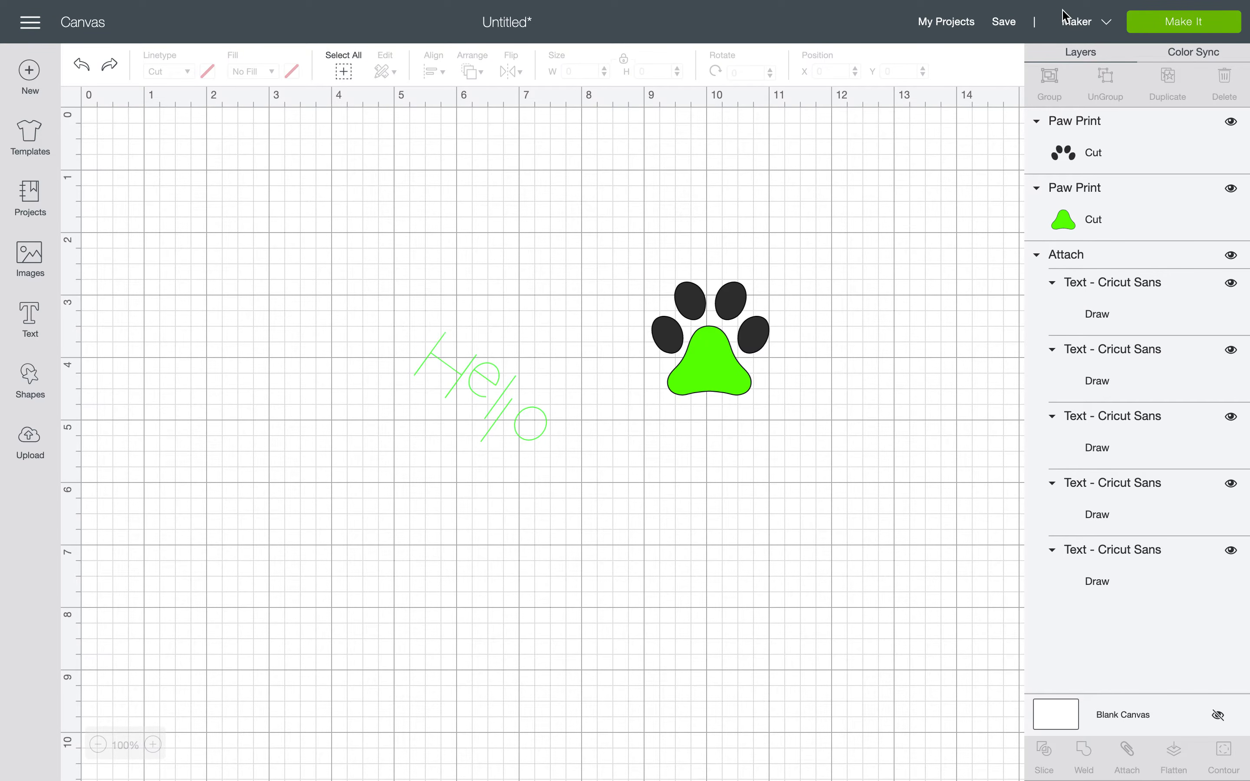
- Save the project as "Design Space Tutorial" with the Public option turned off
click(1004, 25)
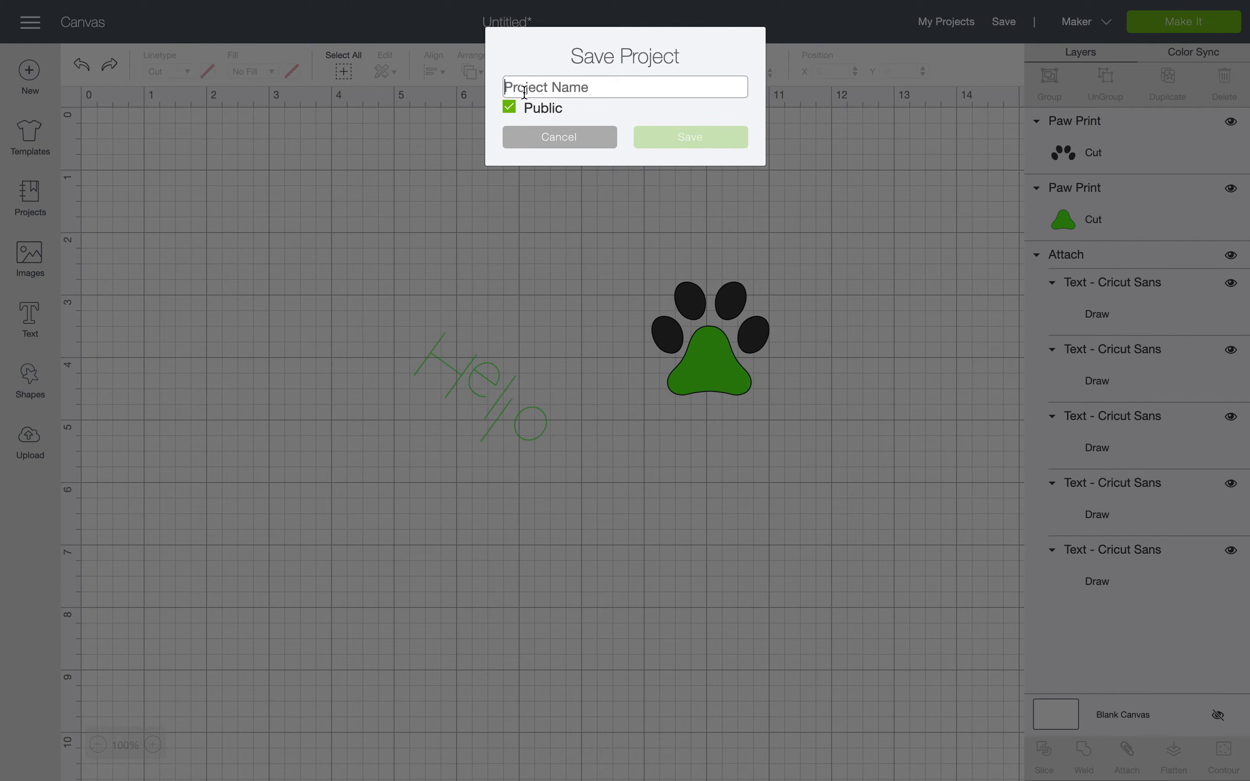
click(516, 112)
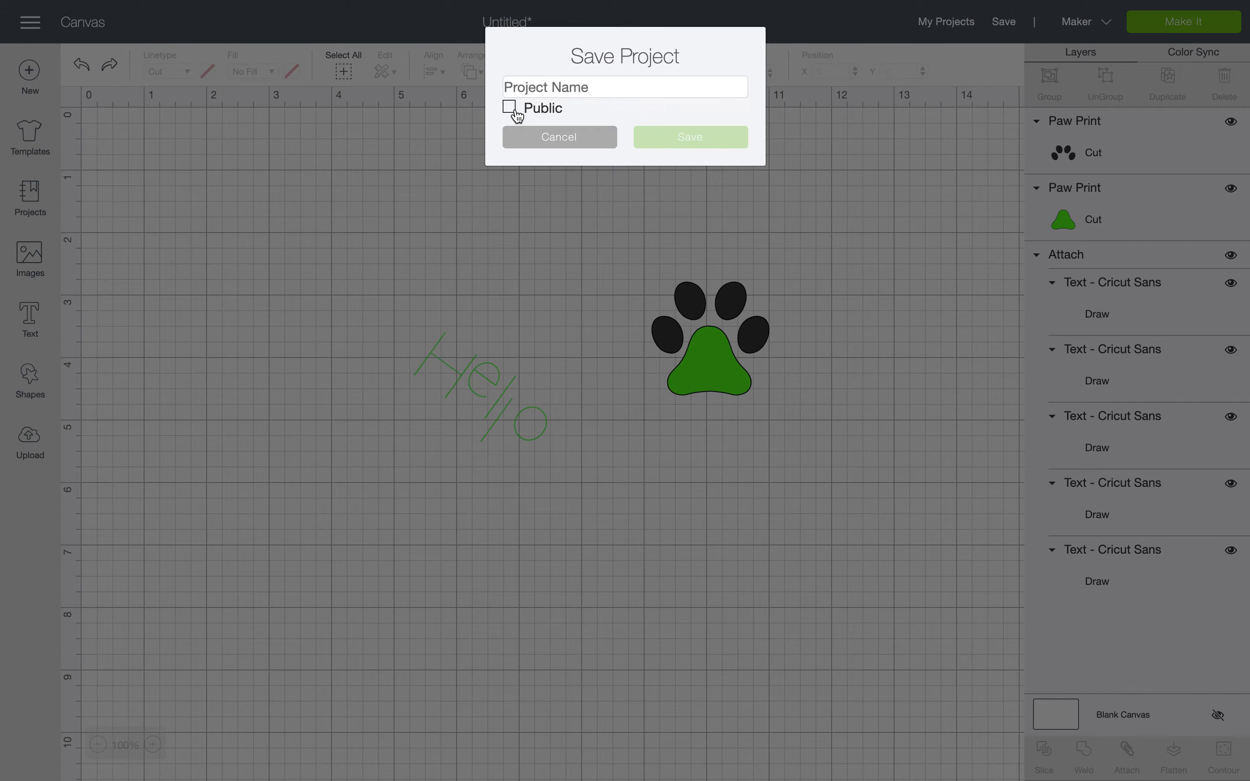
click(532, 92)
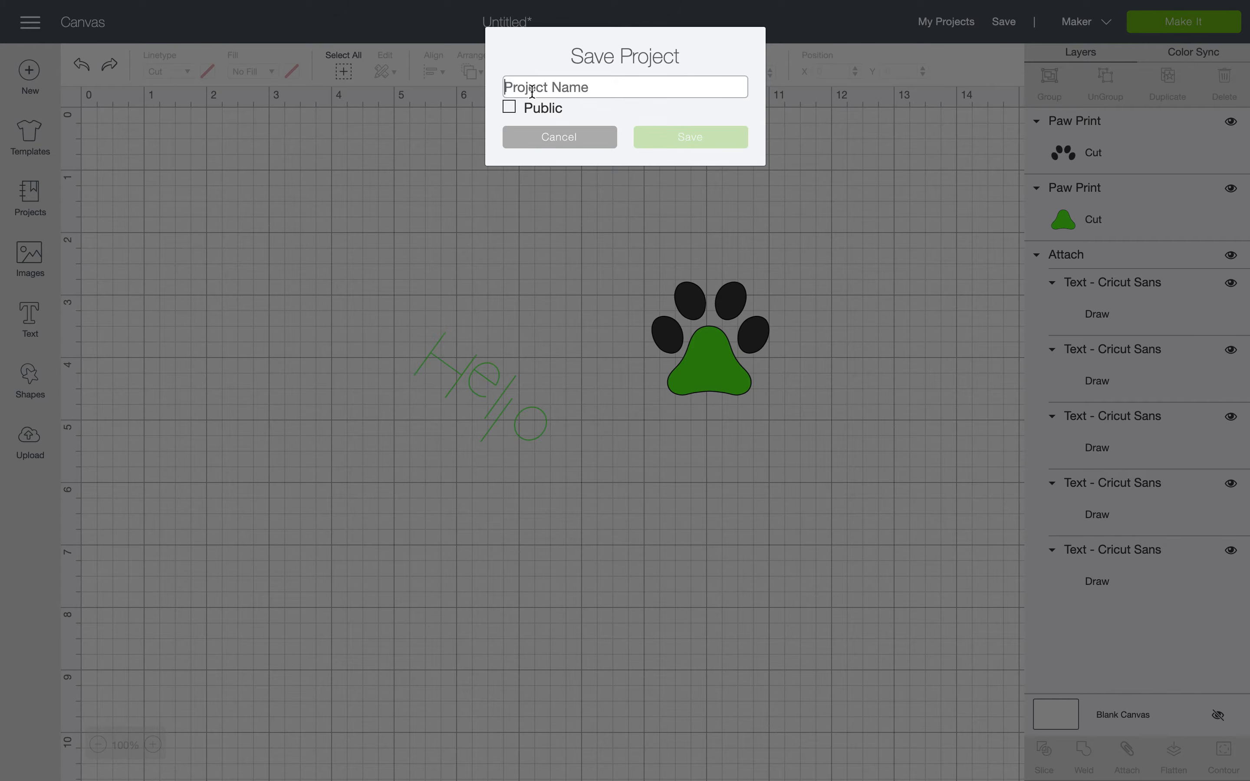
text(De)
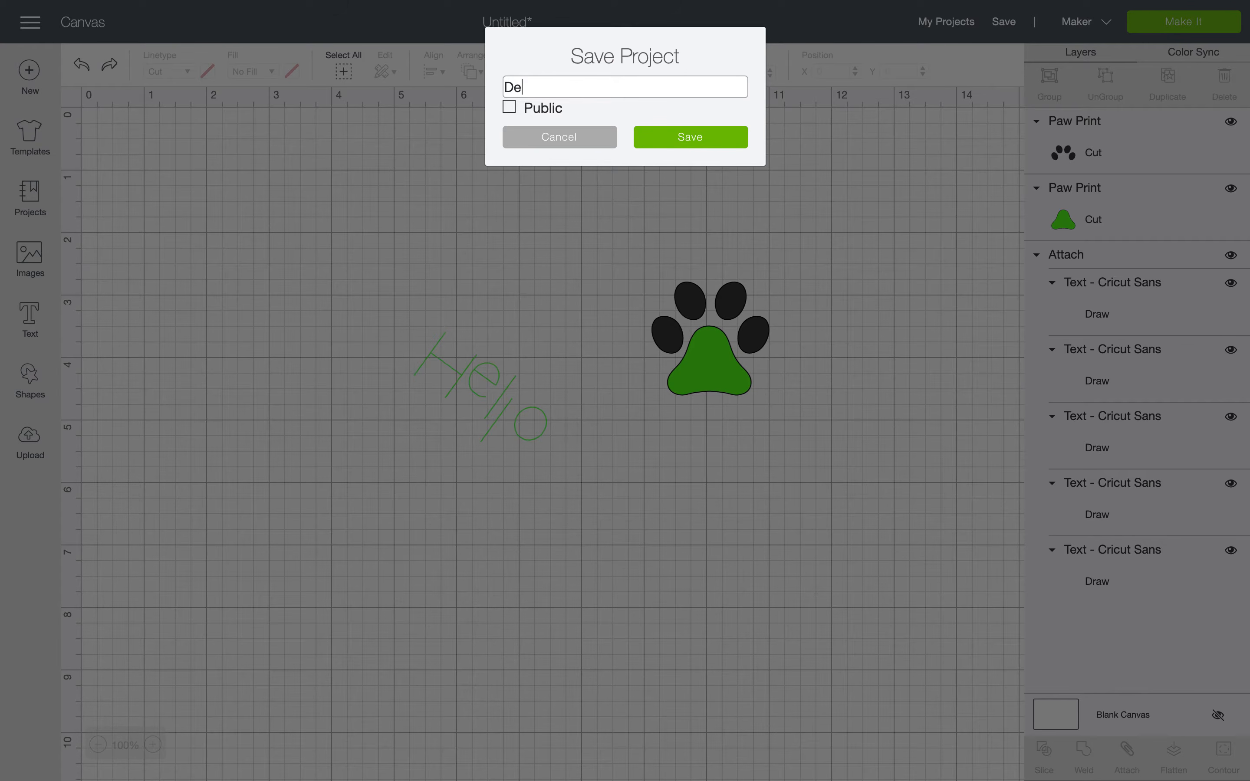
text(sign Space Tutorial)
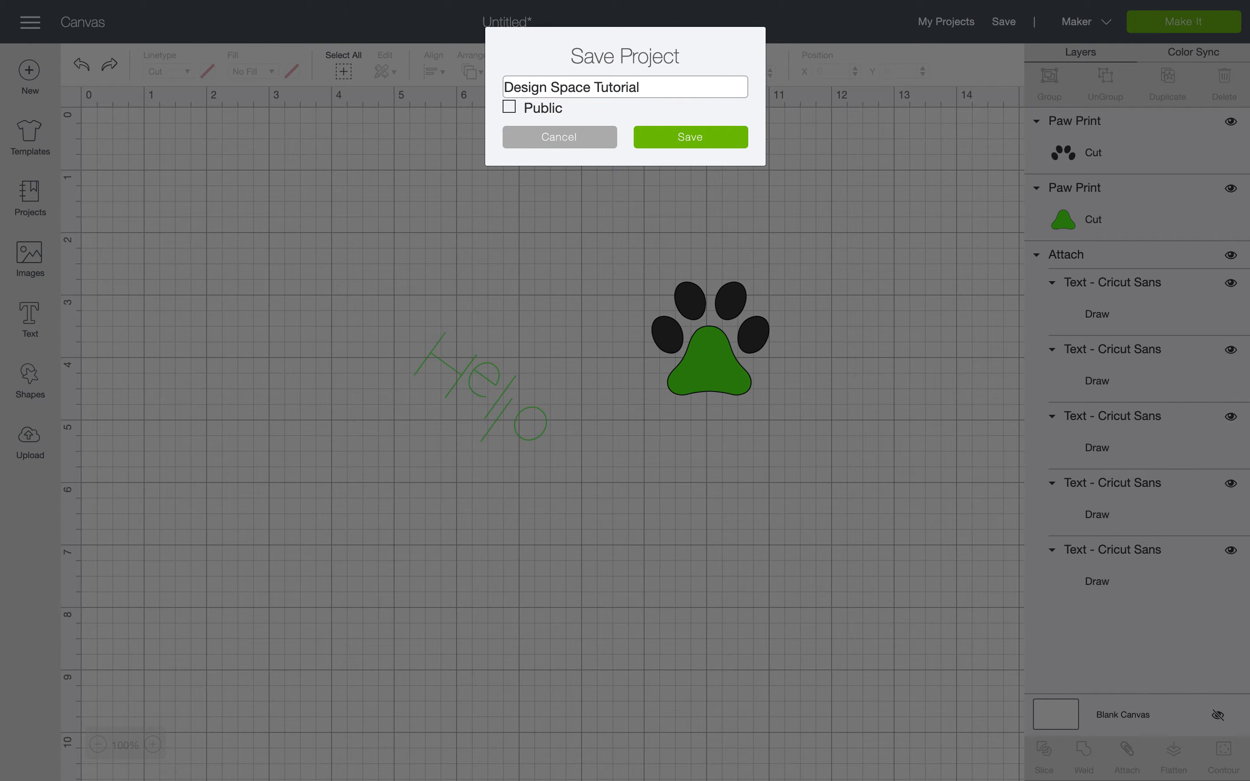
click(679, 140)
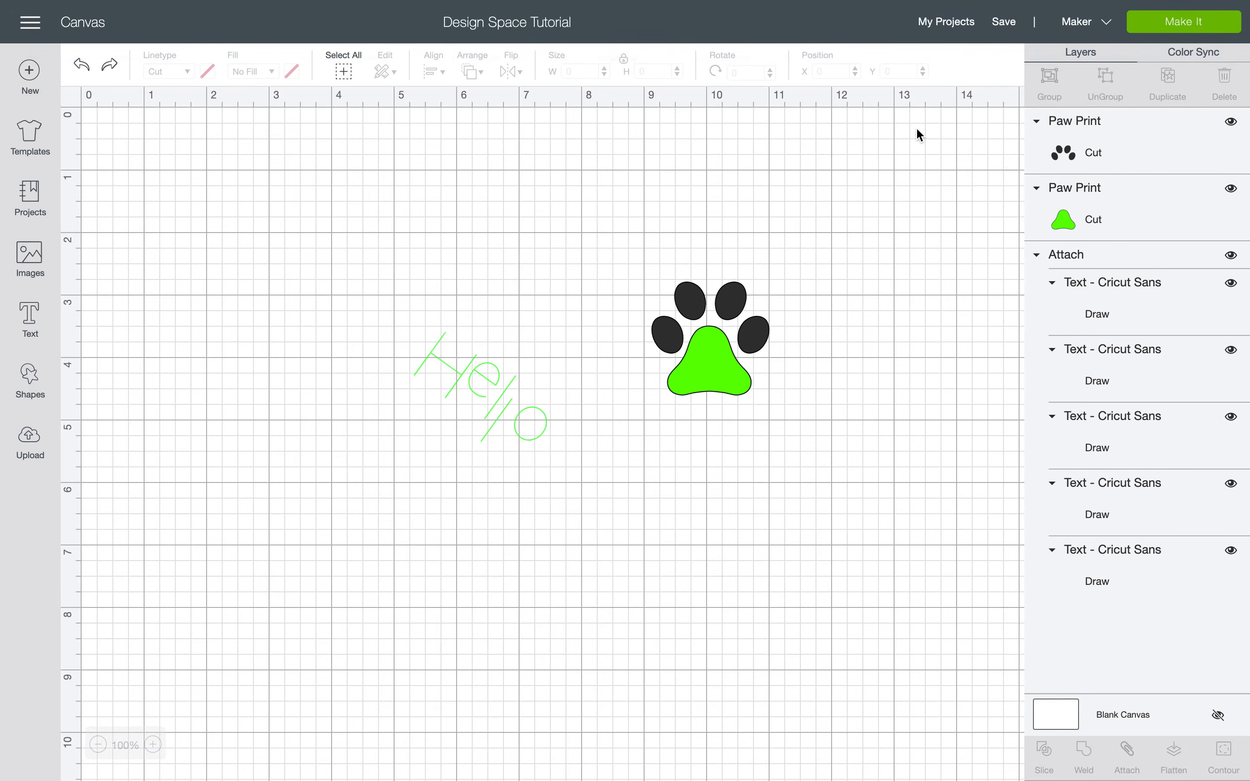
- Open the details of the saved Design Space Tutorial project from My Projects
click(956, 26)
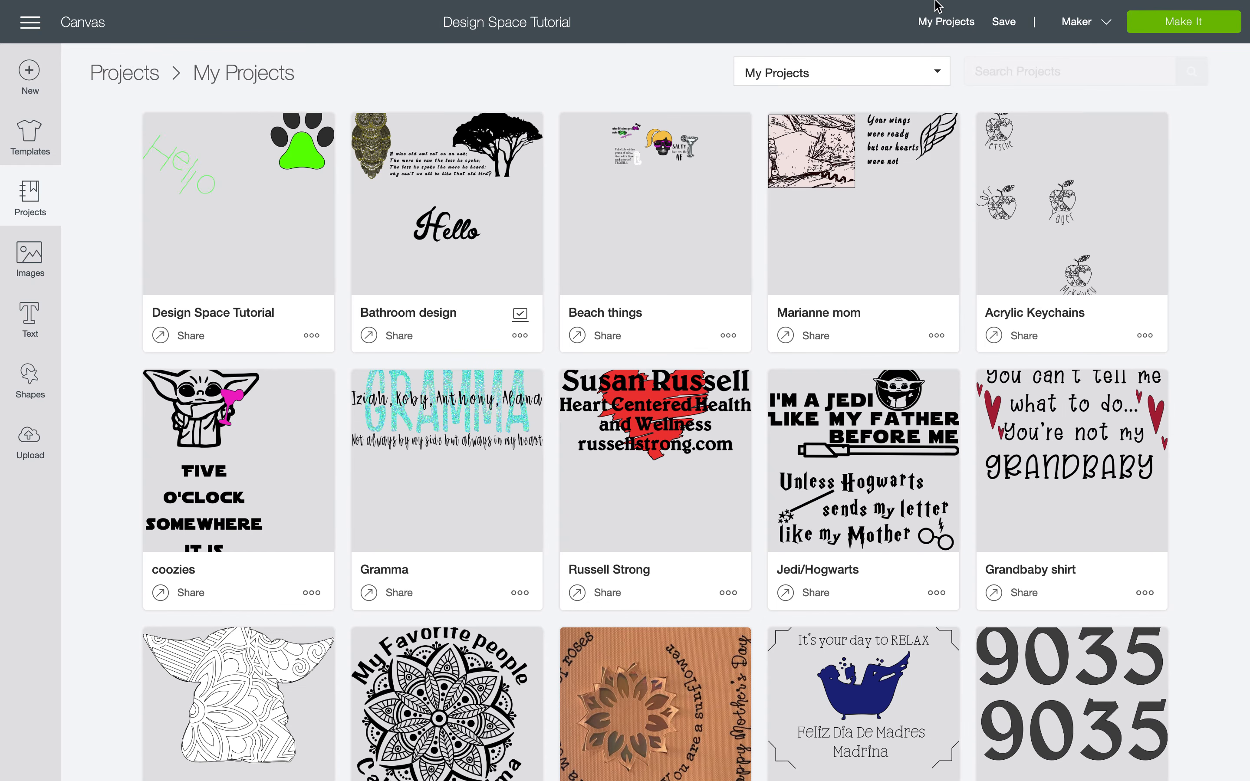
click(257, 209)
scroll(607, 378, down, 1)
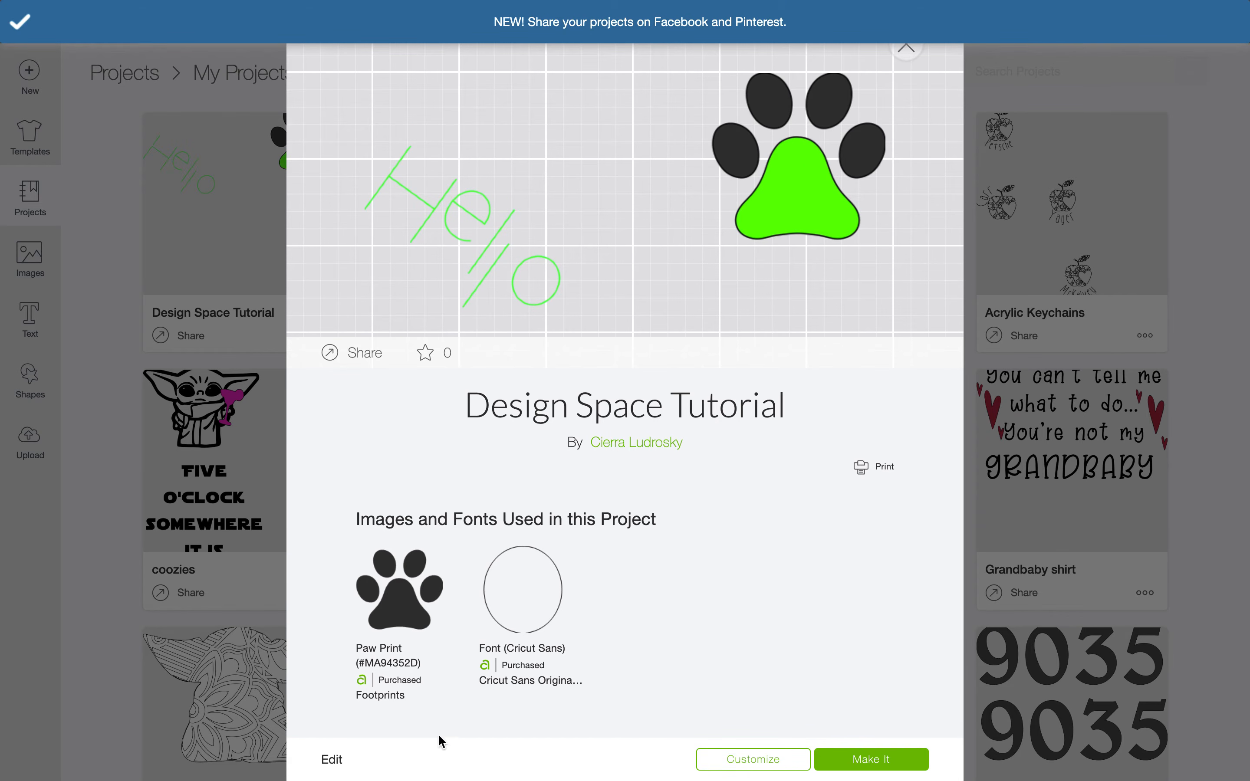
- Edit the project's details and turn off Visible to Others
click(334, 760)
scroll(412, 643, down, 2)
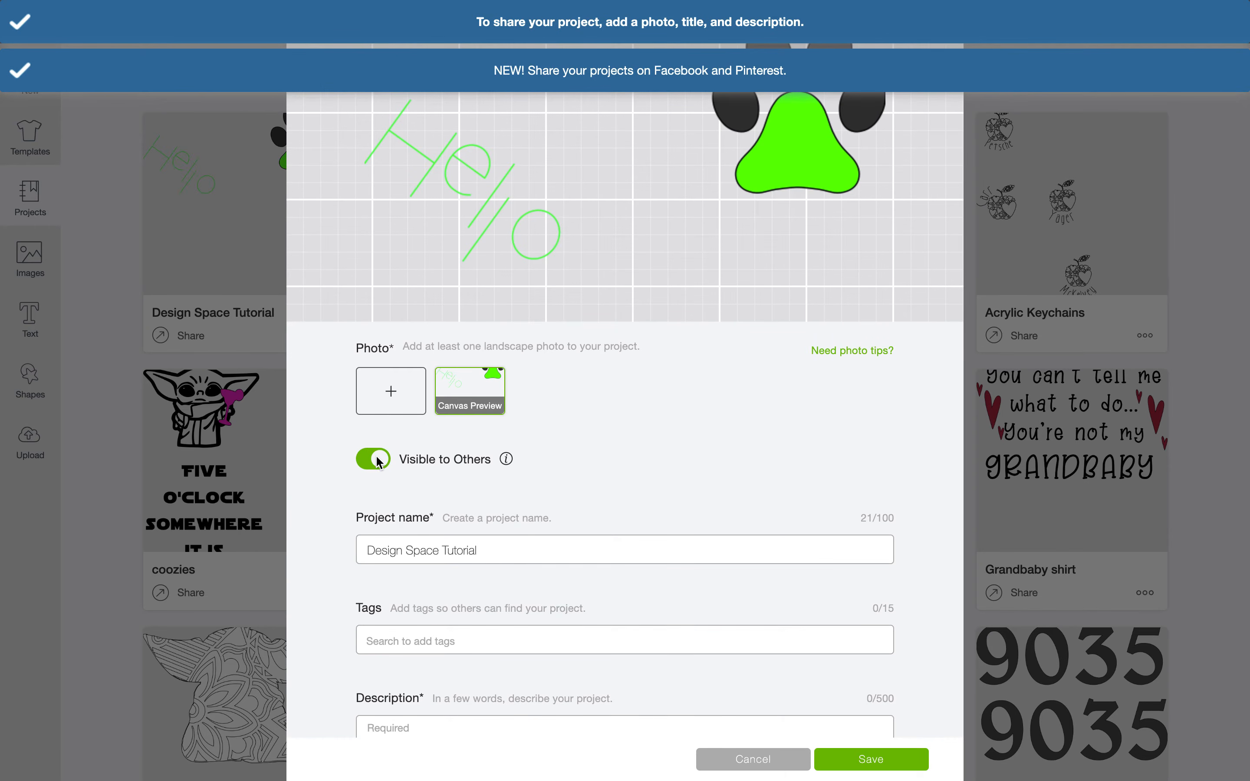
click(376, 458)
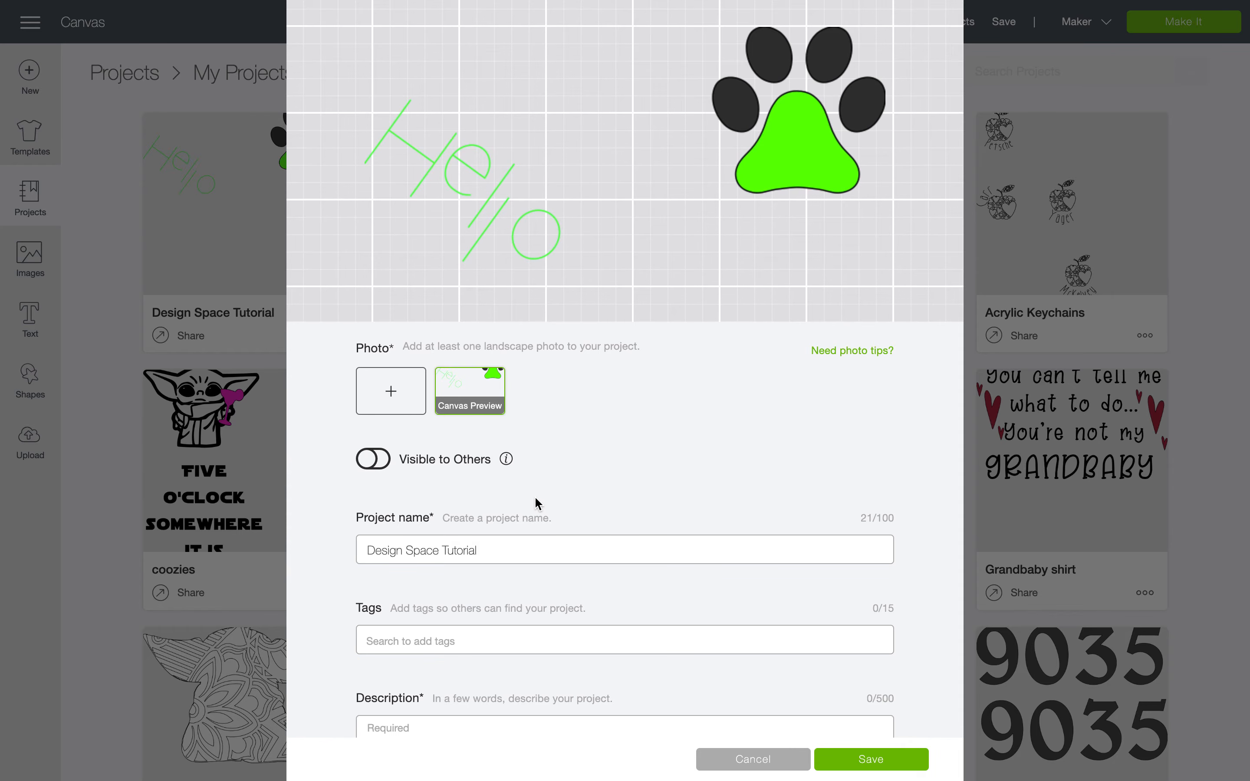
- Review the photo, project name, tags and description fields in the project's edit form
scroll(533, 478, down, 2)
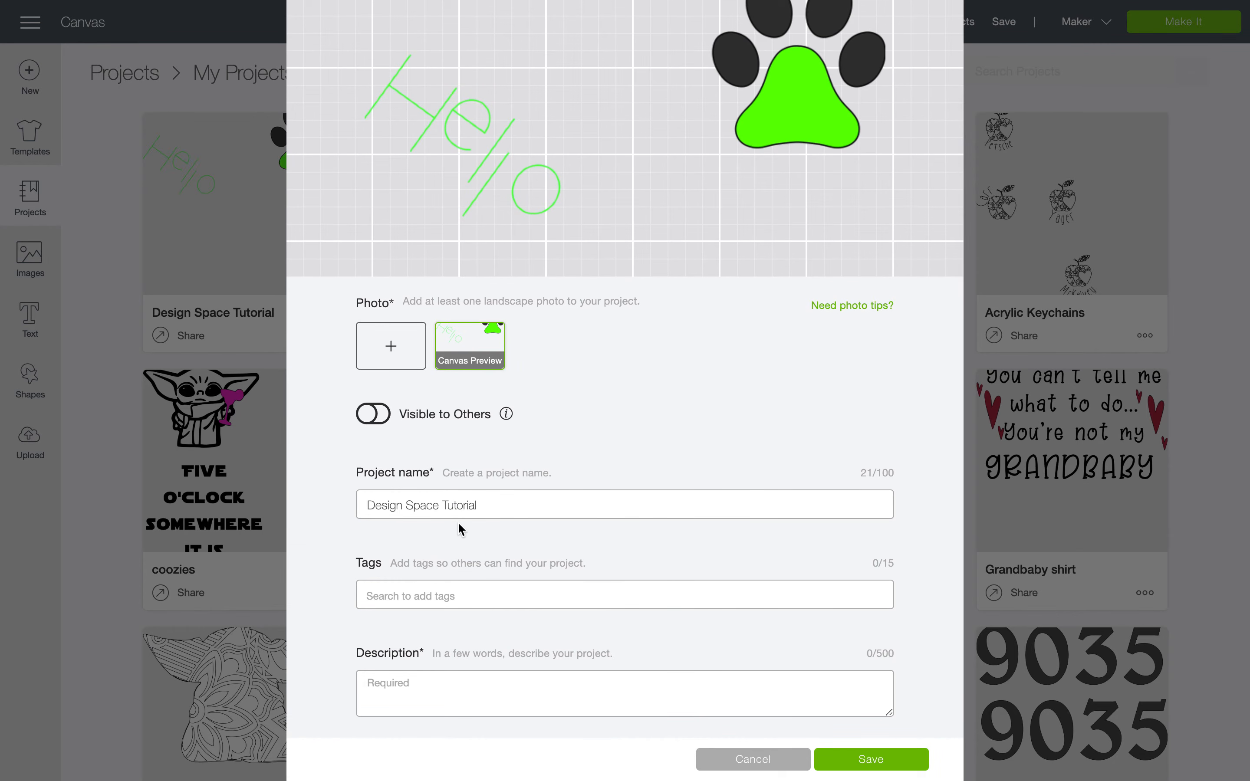
click(463, 584)
click(517, 513)
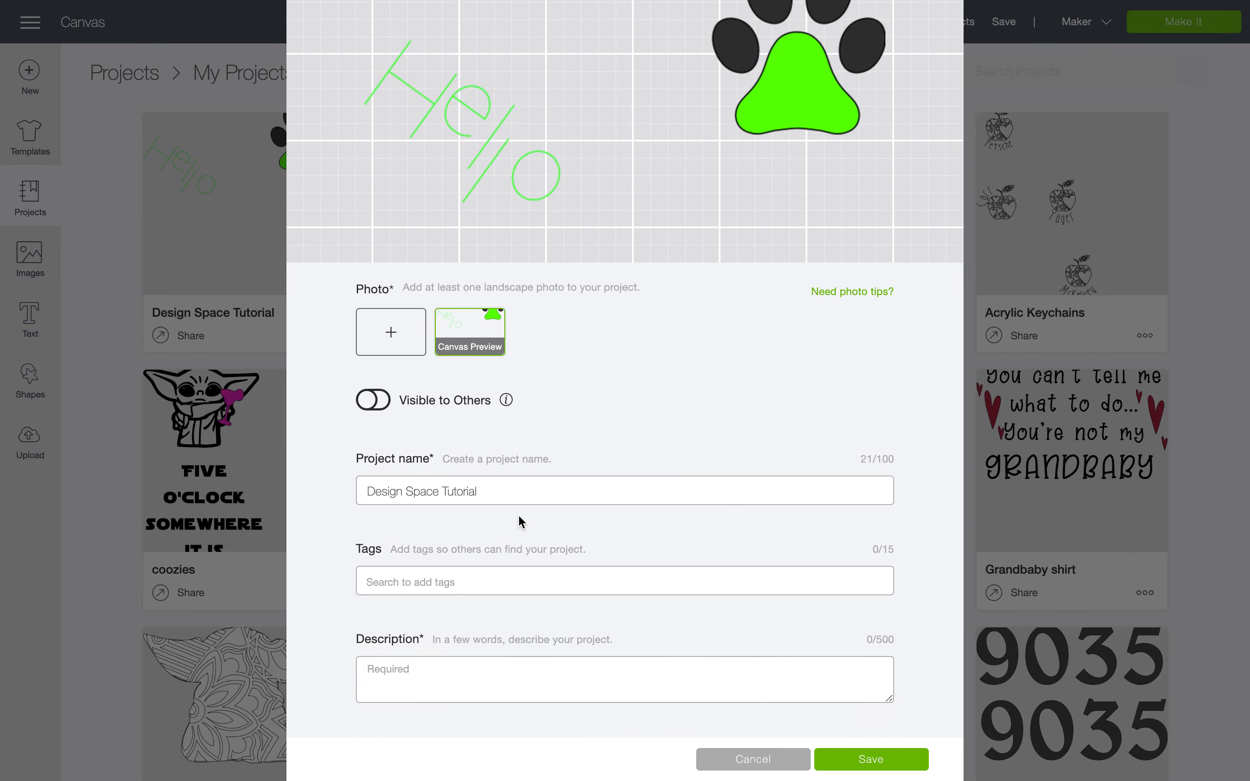
click(462, 681)
scroll(462, 682, up, 4)
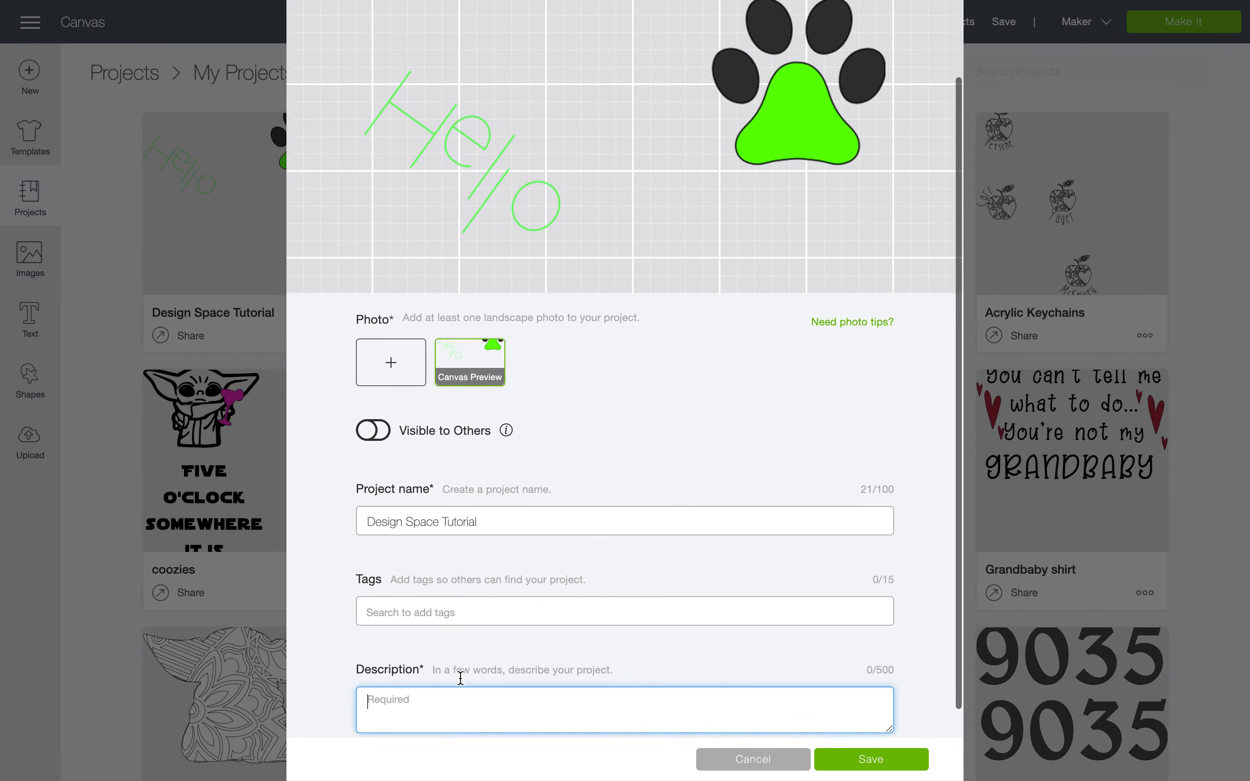
- Cancel editing the project details and return to the canvas
scroll(532, 519, down, 4)
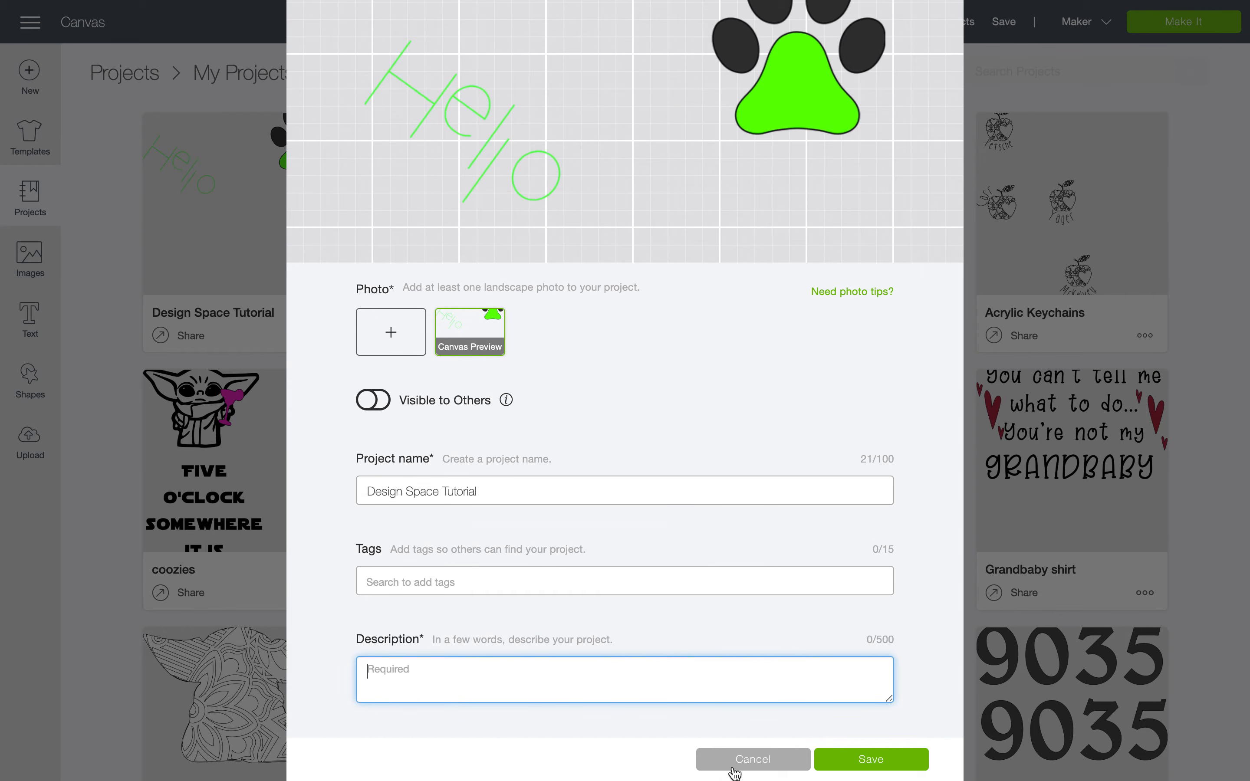
click(752, 759)
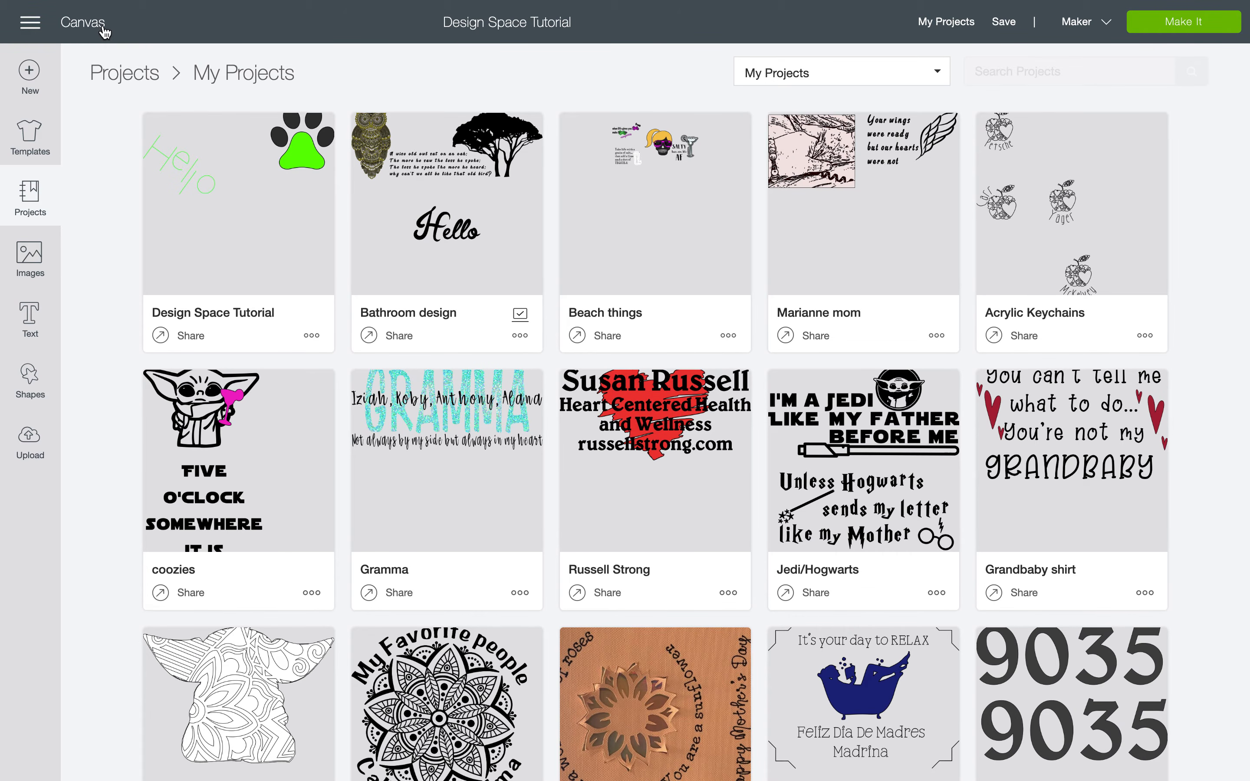
click(84, 22)
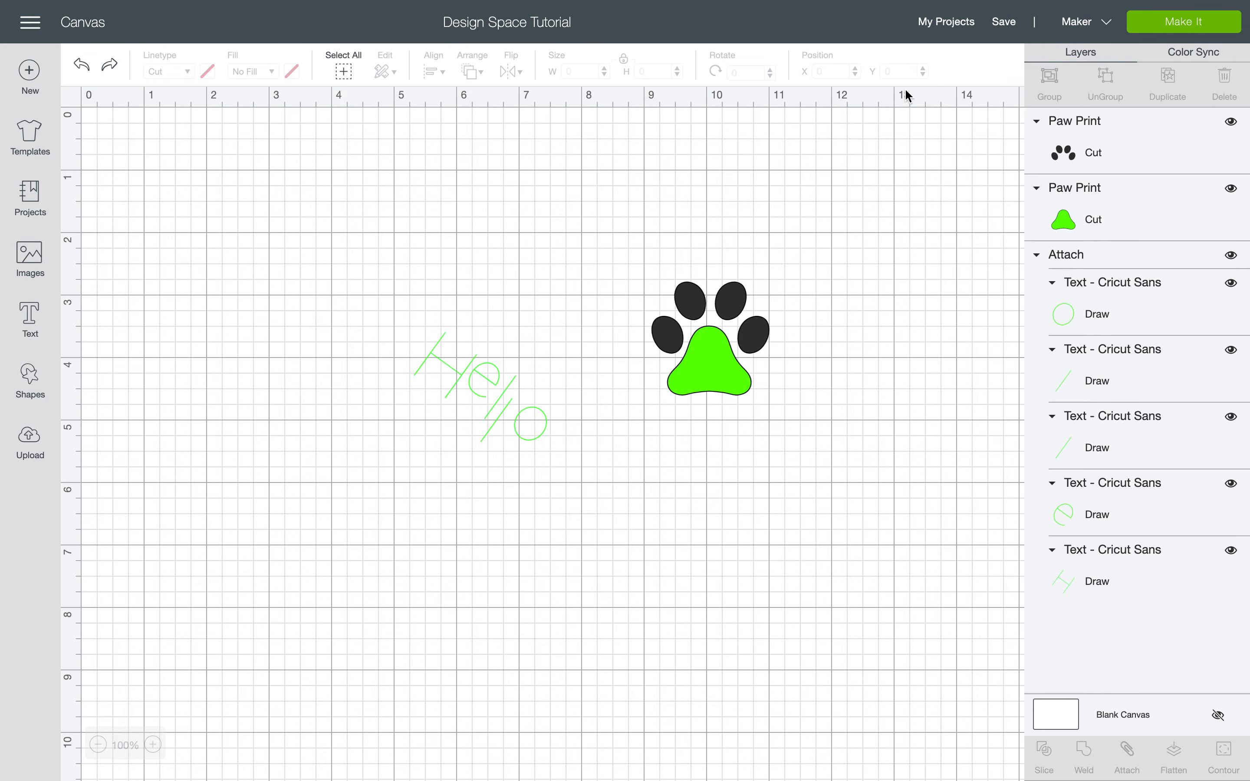
- View the available Cricut machine types and keep the current machine
click(1082, 32)
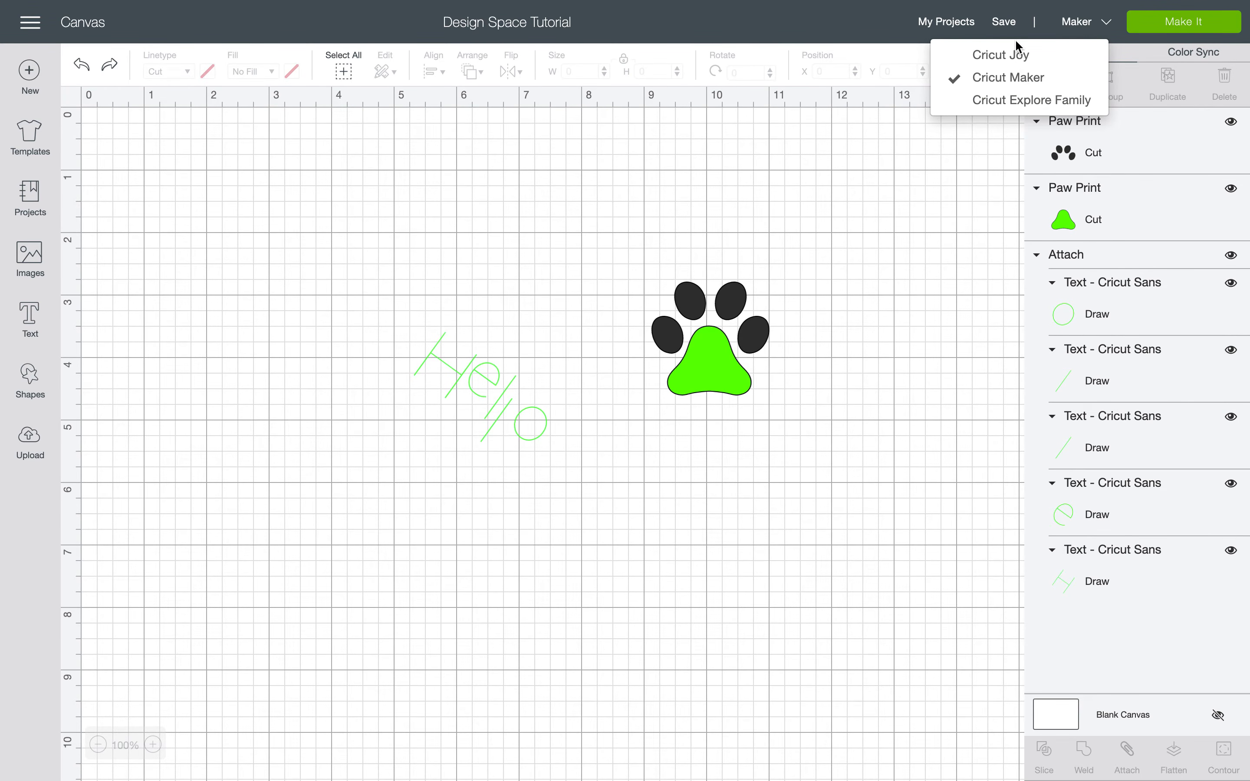
click(677, 166)
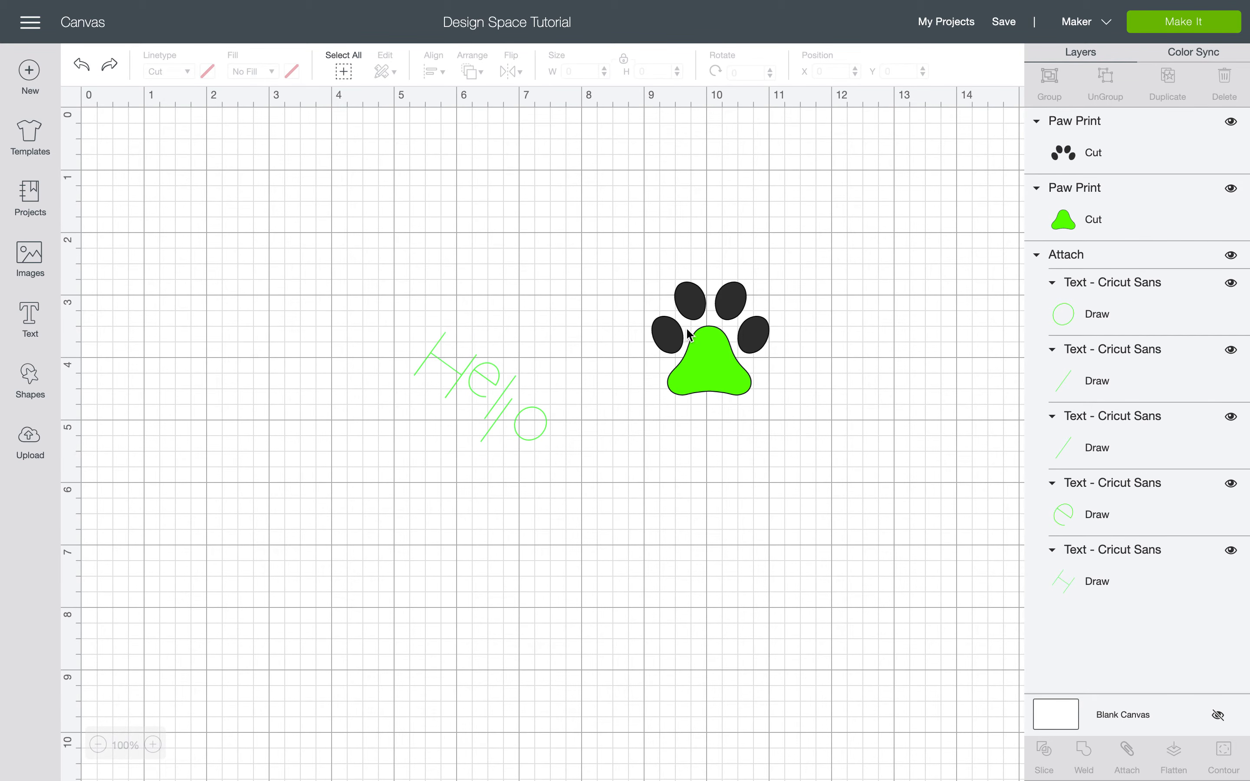
- Undo the last move of the paw's black toes and redo it
click(725, 307)
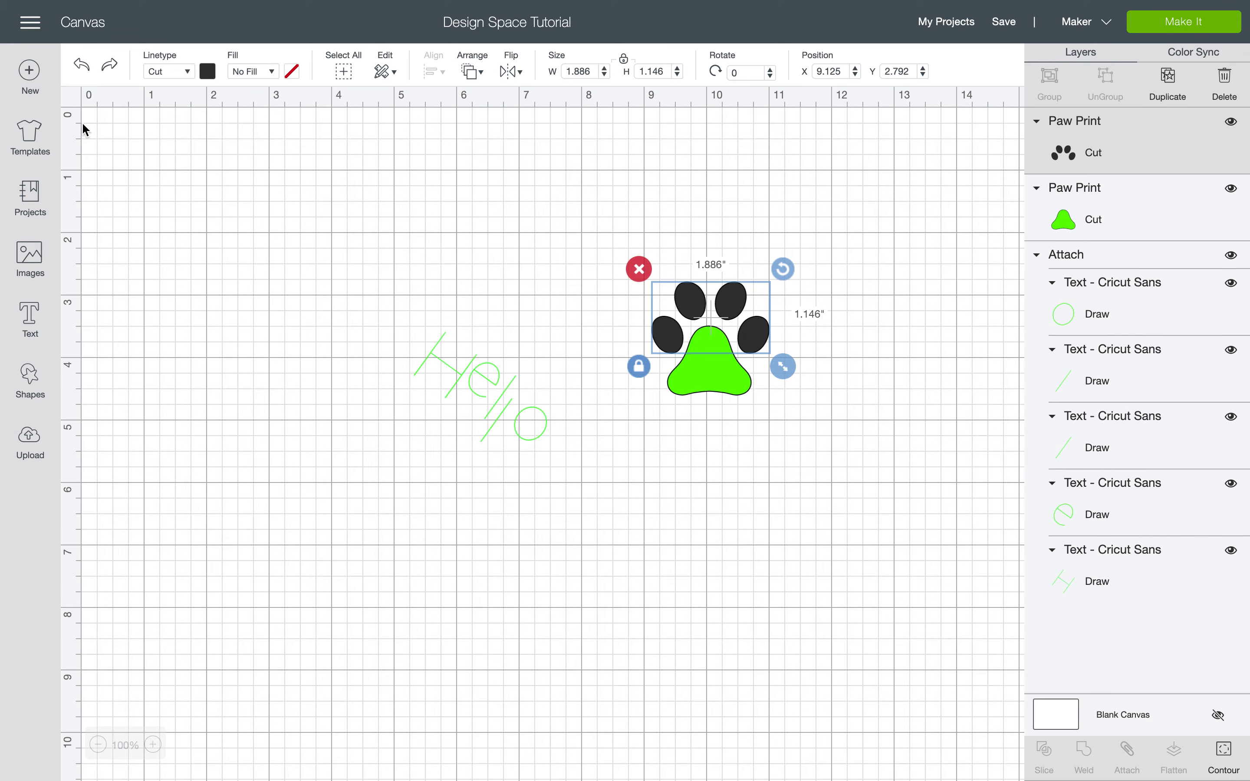
click(81, 68)
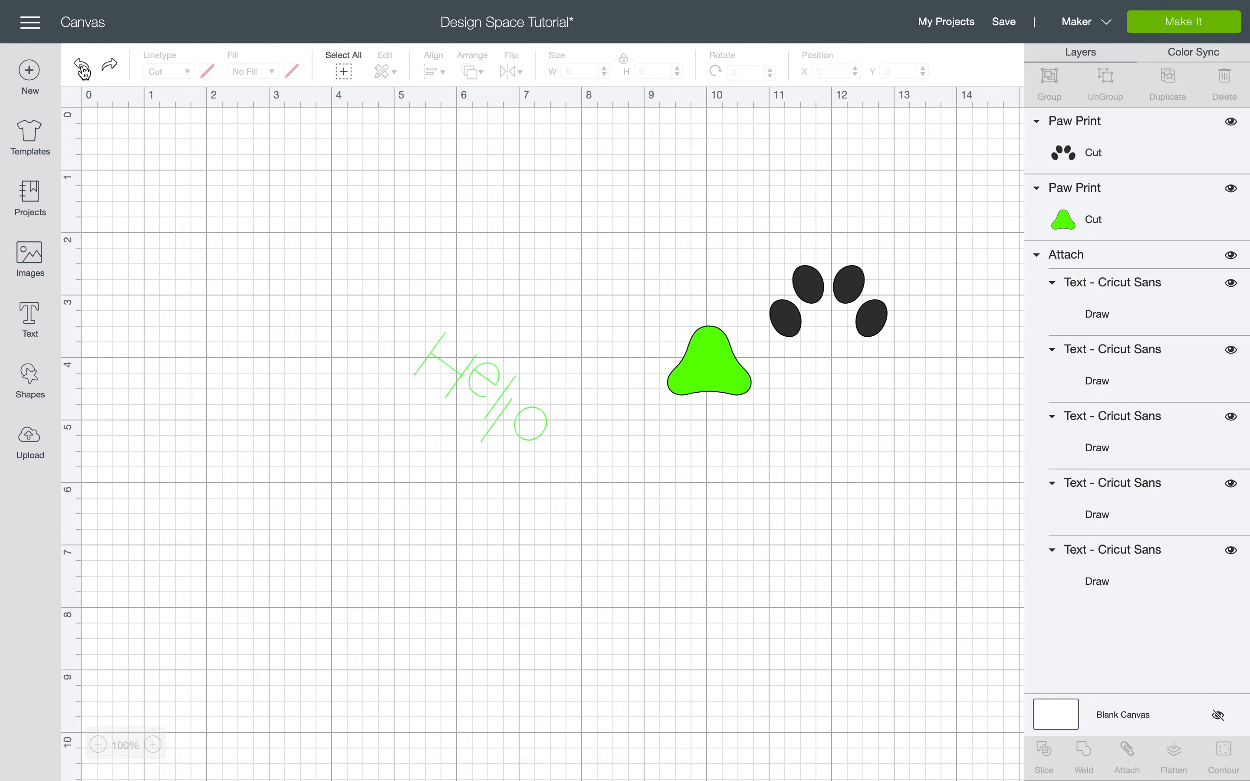
click(110, 68)
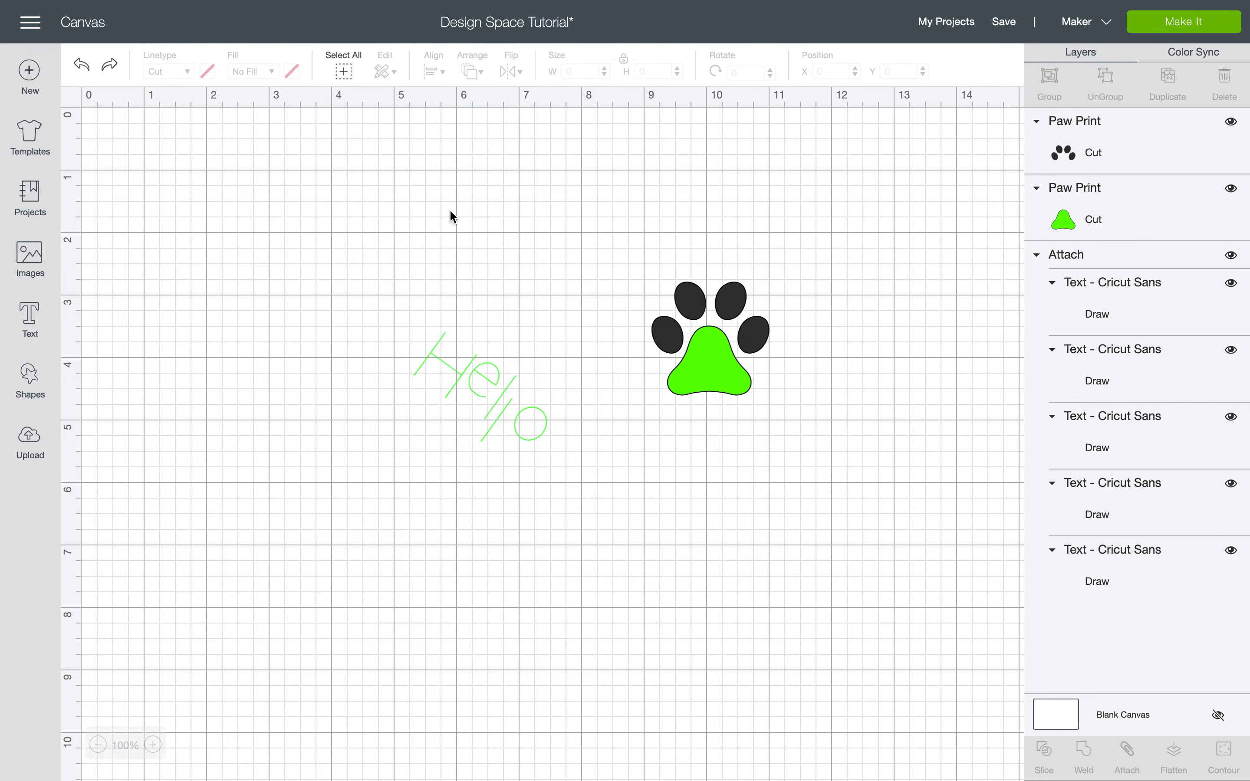
- Slice the paw's black toes and green pad with both Paw Print layers selected
drag(902, 213, 380, 475)
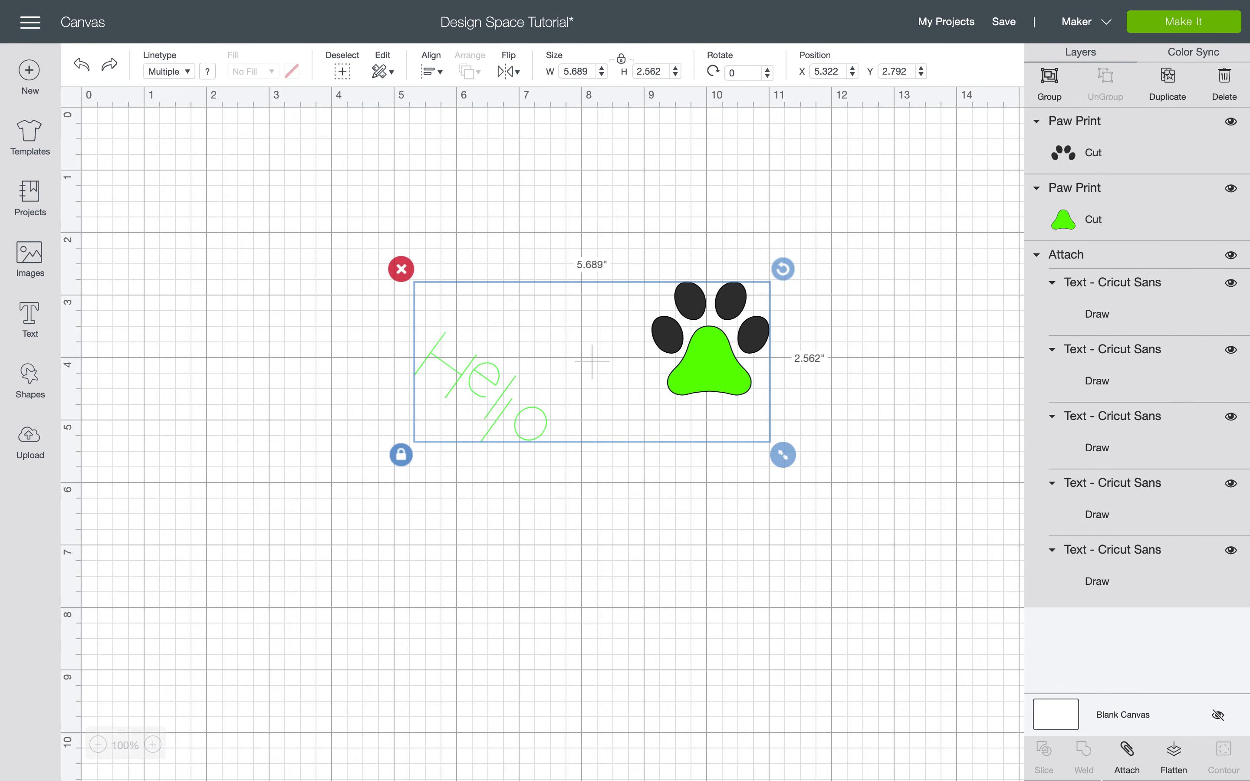
click(807, 621)
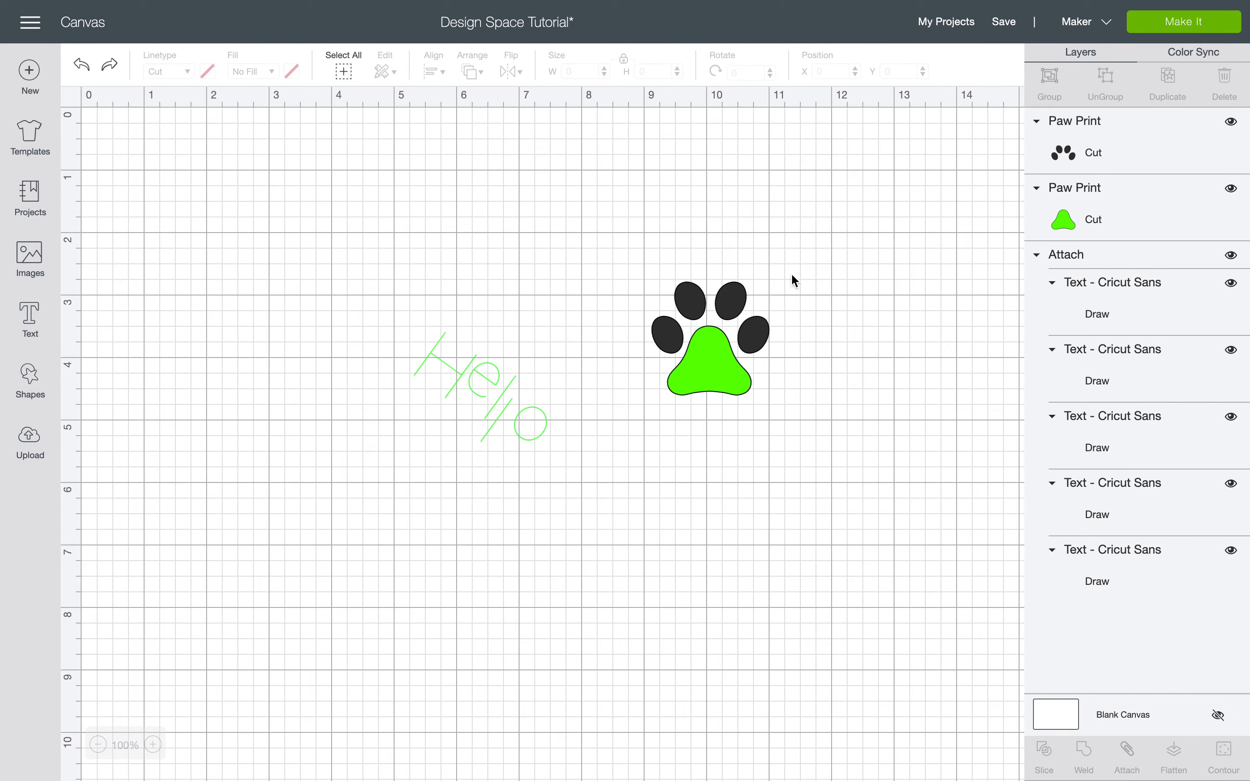
click(708, 352)
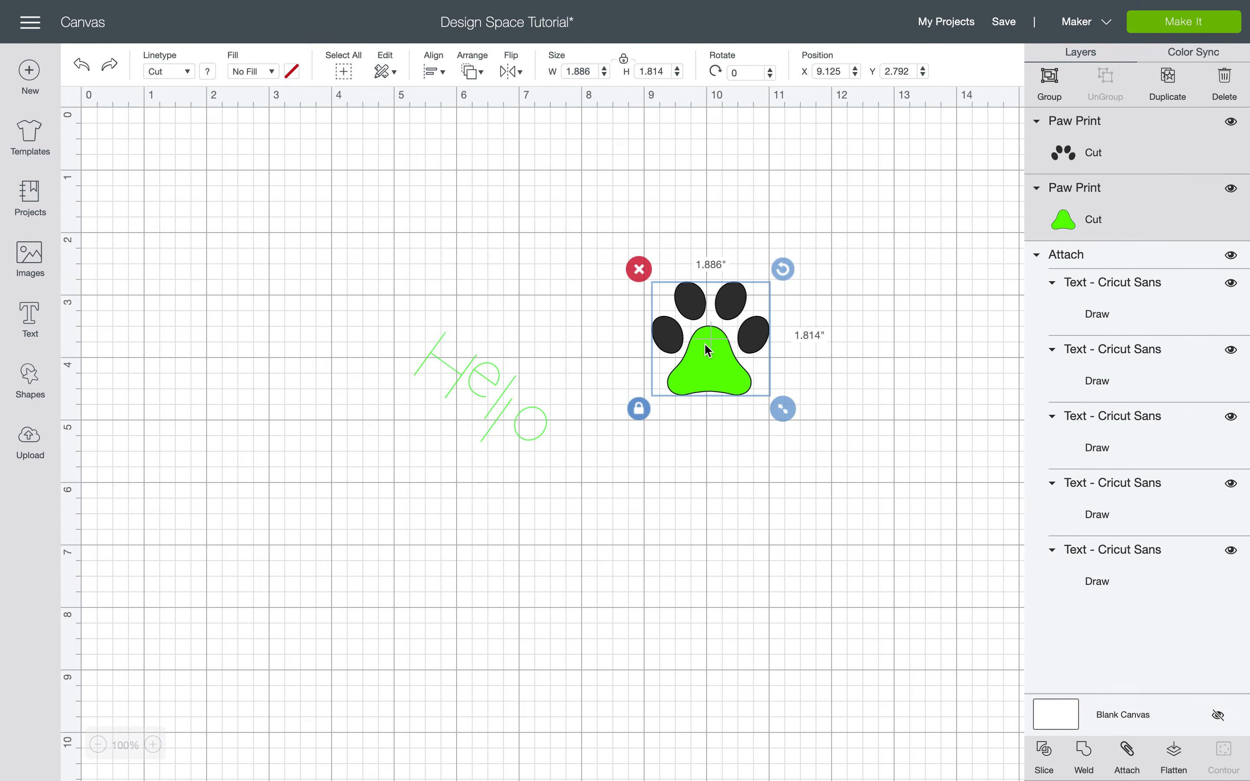
click(1045, 755)
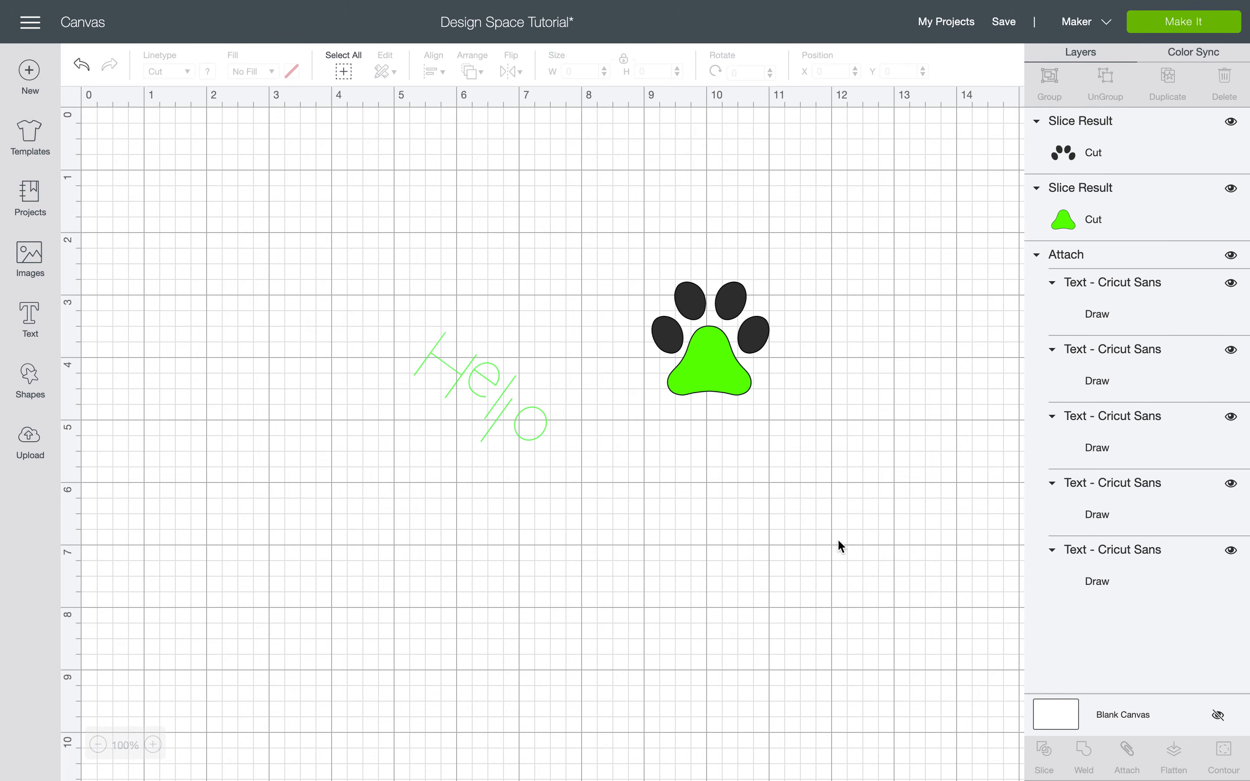
- Move the sliced green pad and the black toes slightly, keeping them together as a paw
mouse_move(714, 373)
mouse_down()
mouse_move(720, 478)
mouse_move(699, 380)
mouse_move(715, 373)
mouse_up()
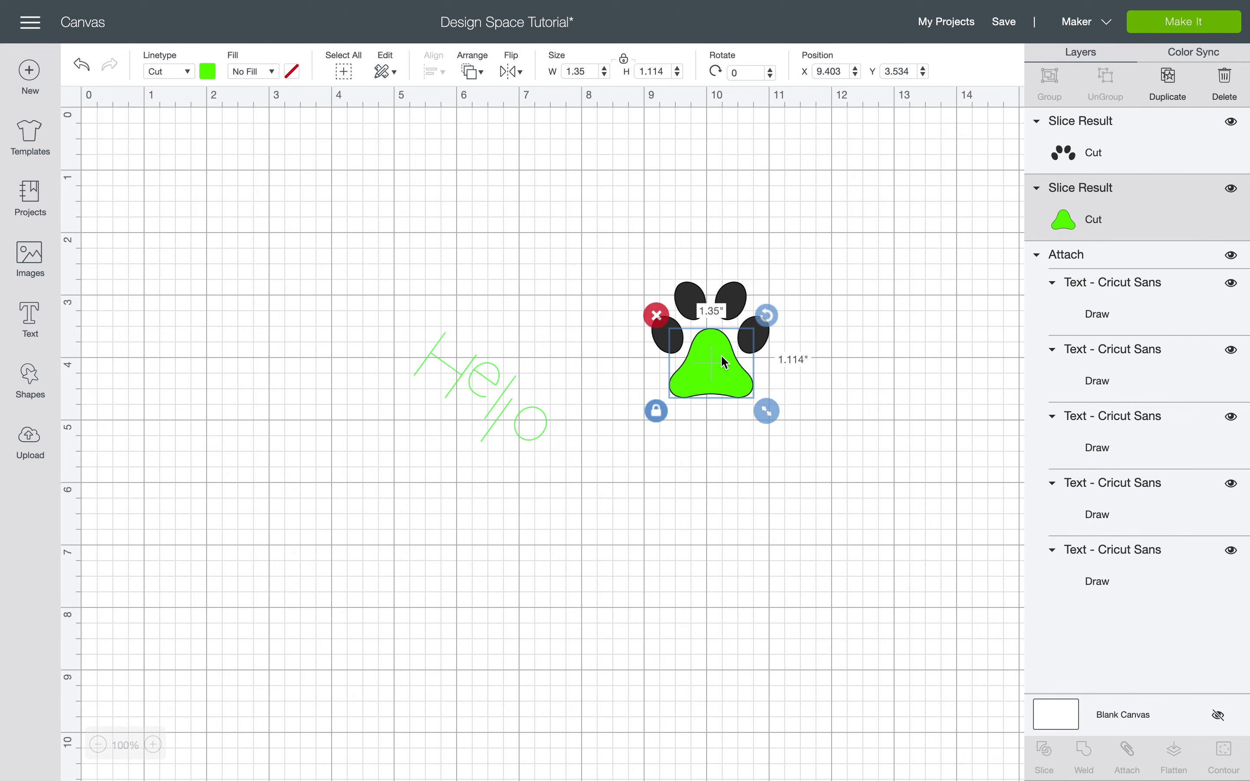
click(736, 309)
drag(736, 308, 737, 309)
click(850, 479)
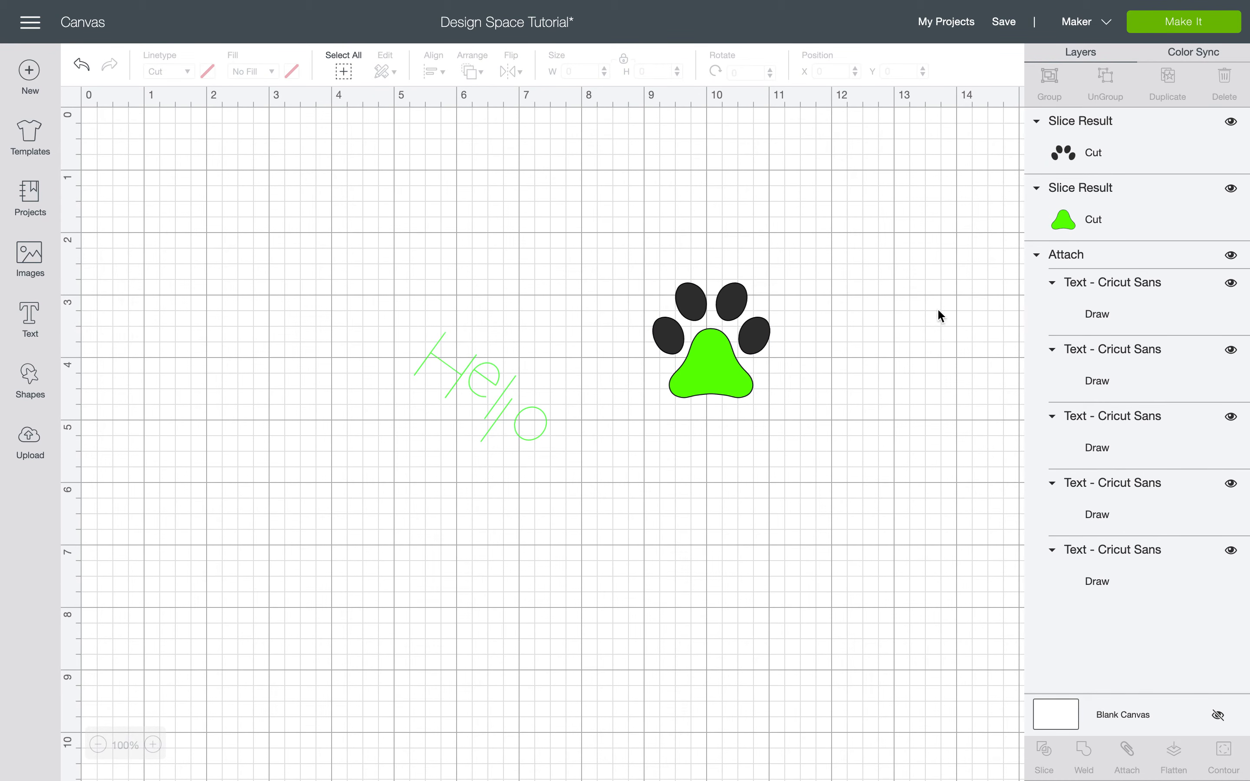
- Insert the black Paw Print from all images, place it below the small paw and delete it
click(30, 258)
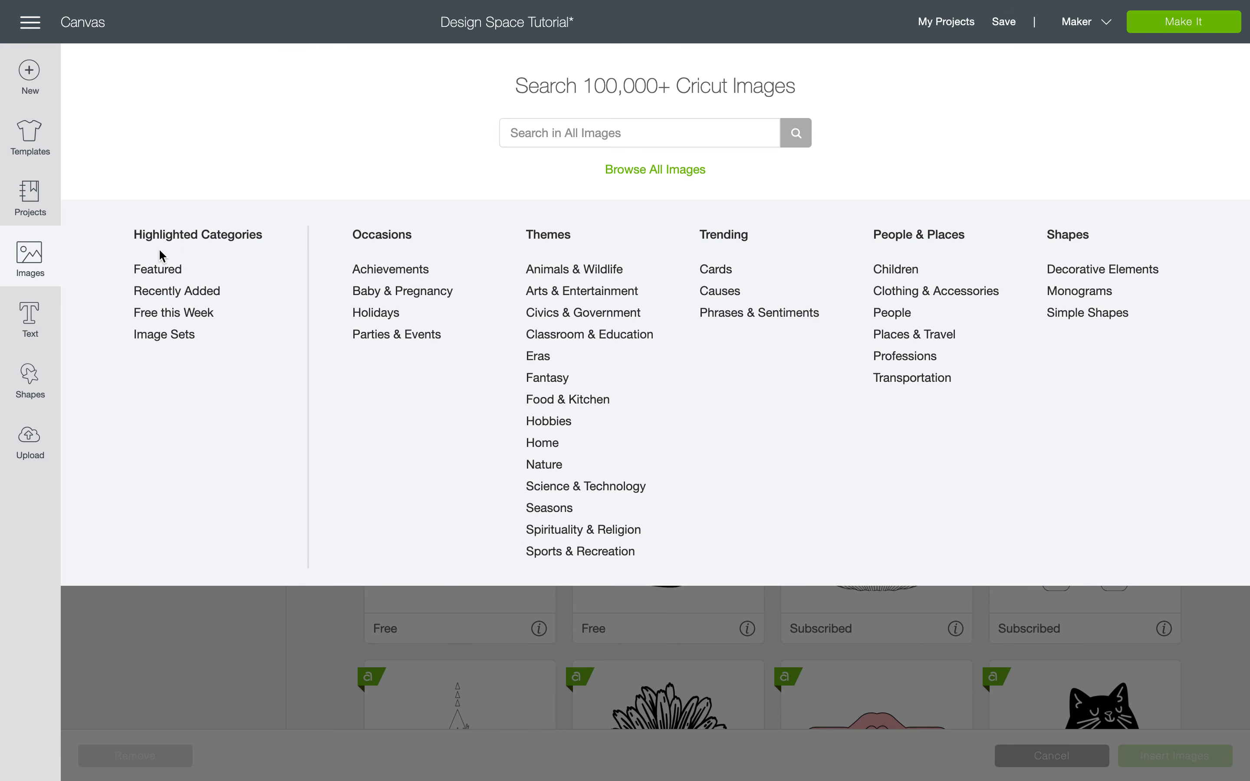
click(690, 170)
click(419, 309)
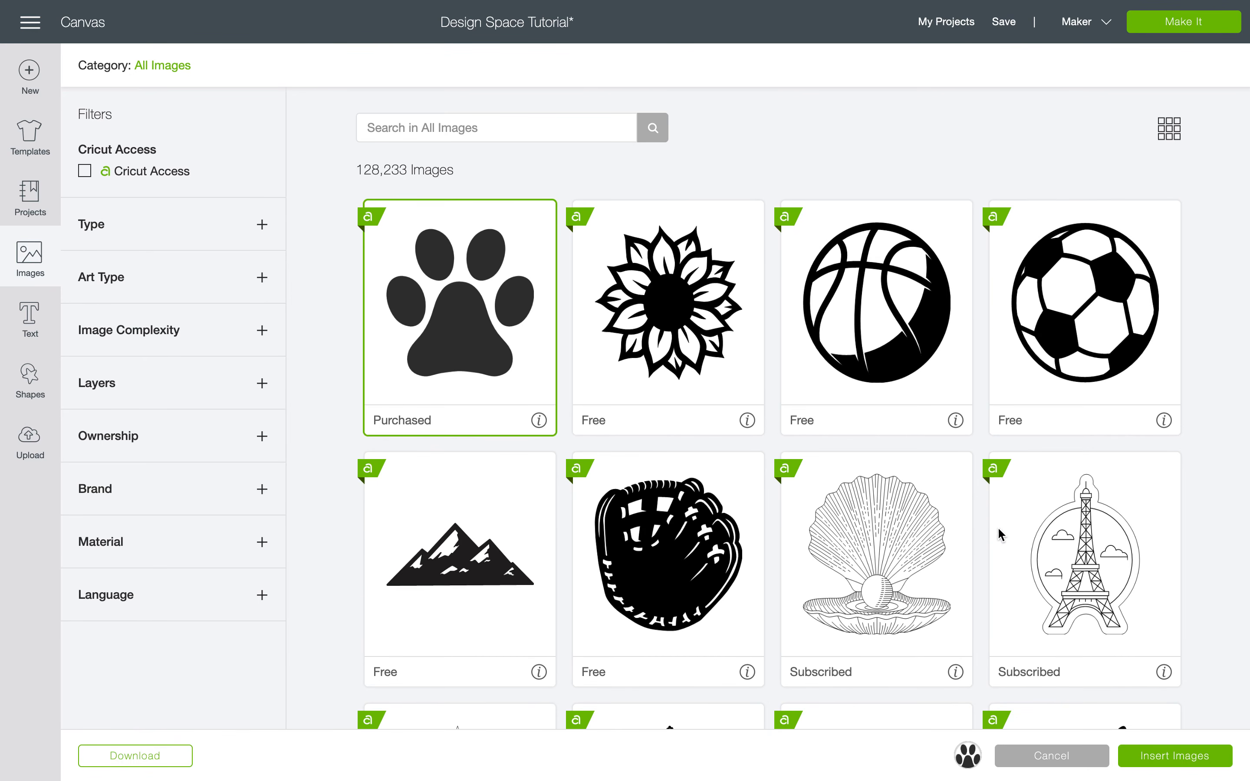
click(1156, 759)
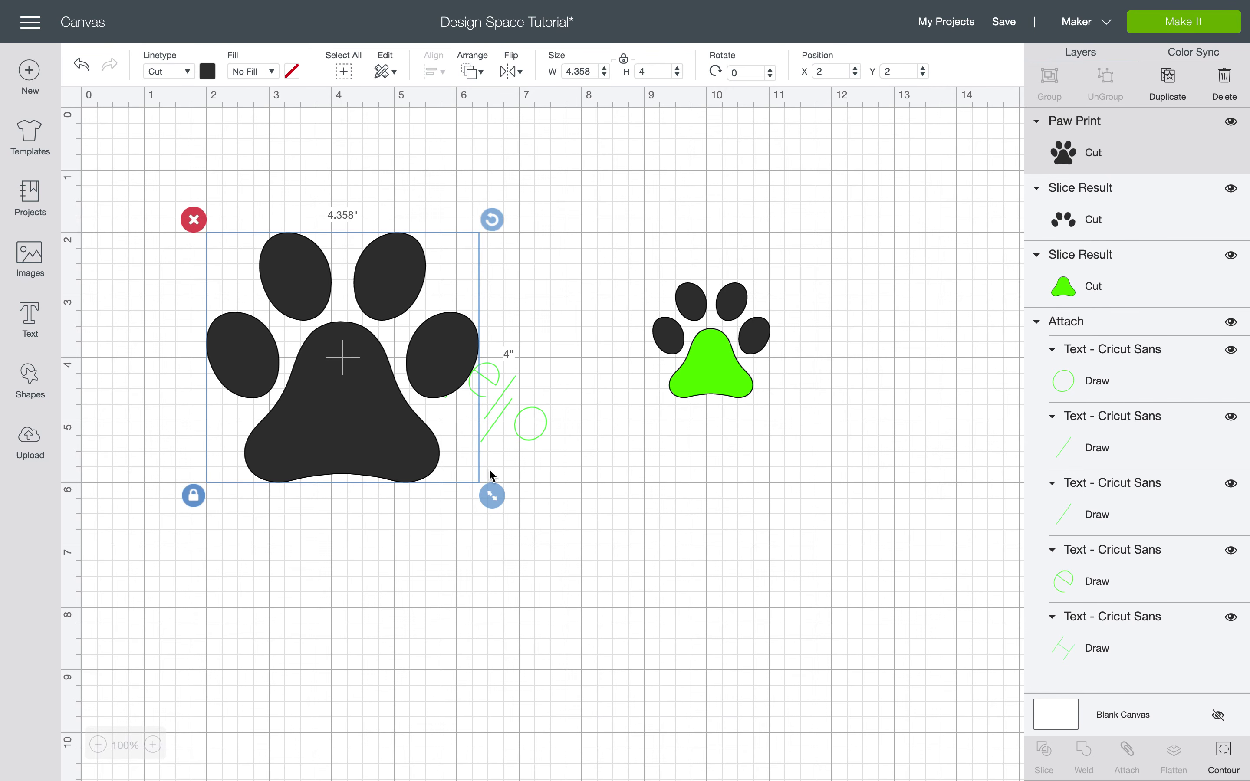
drag(423, 453, 841, 662)
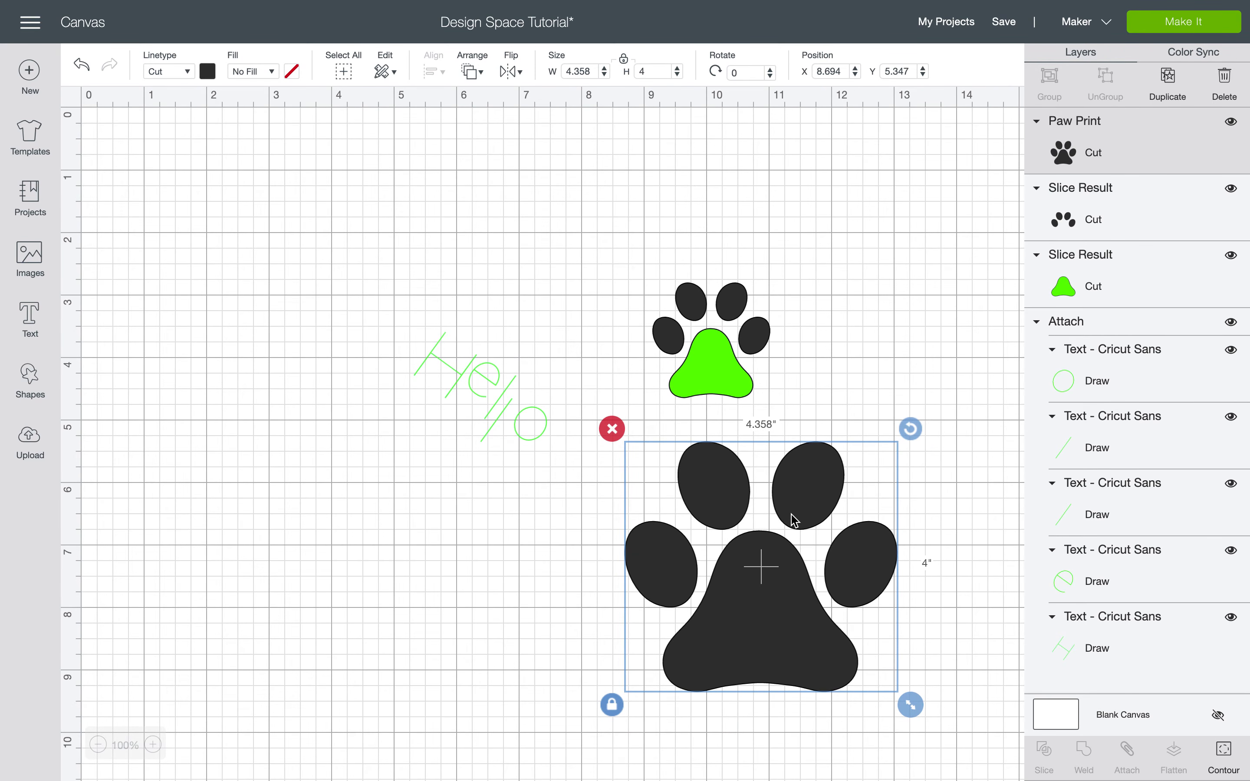
click(611, 429)
- Weld the black toes and the green pad into a single paw shape
click(705, 380)
drag(848, 282, 678, 405)
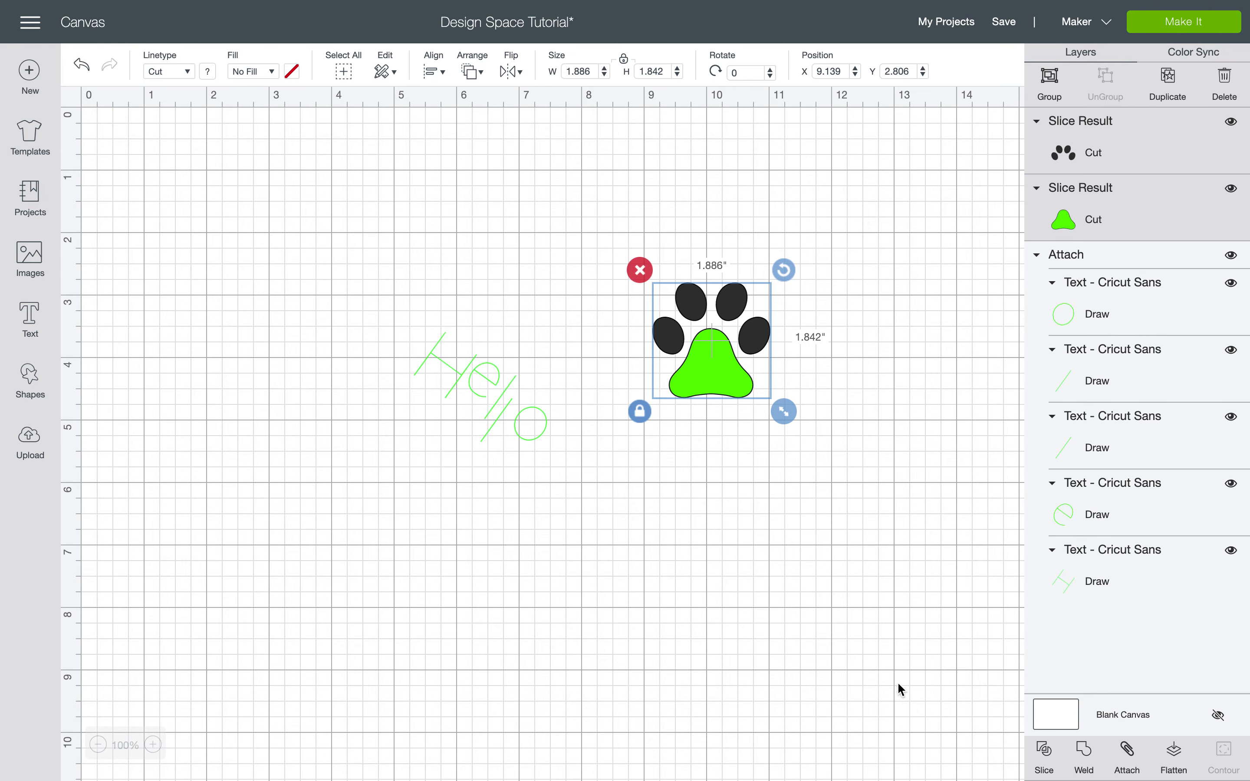
click(921, 493)
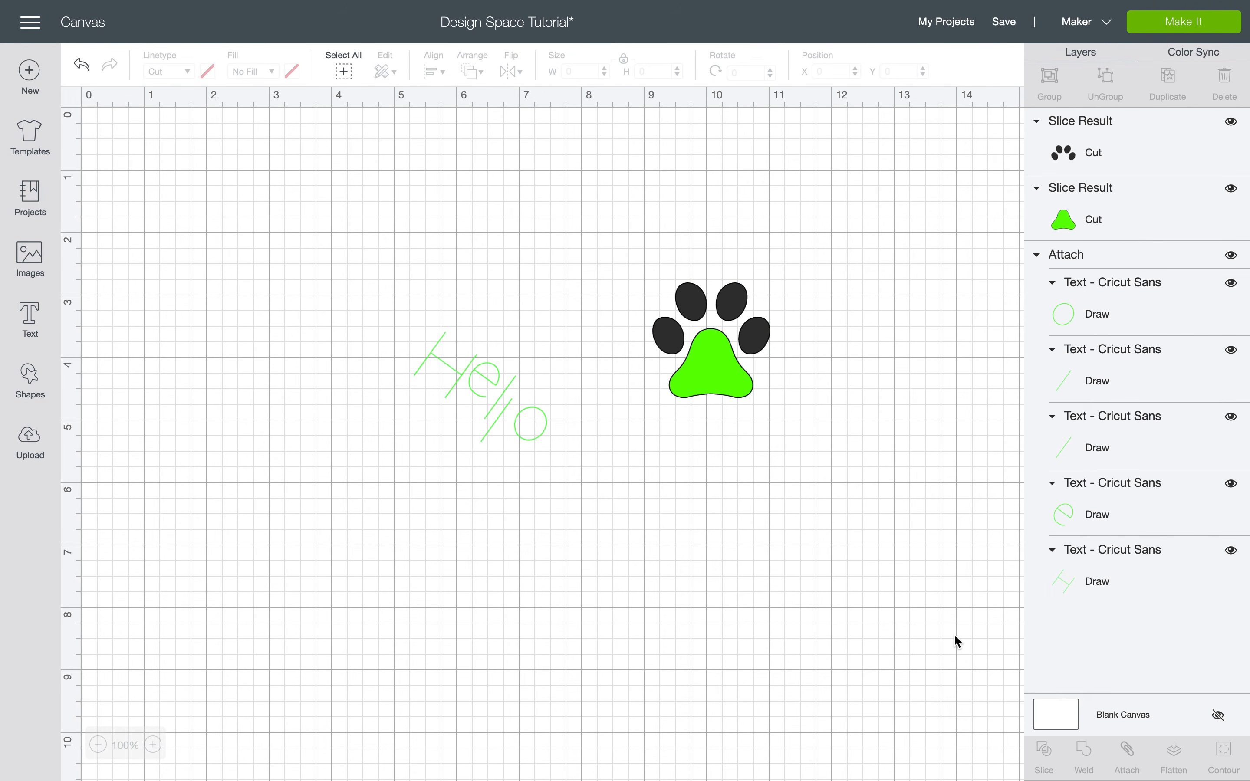
drag(835, 282, 684, 371)
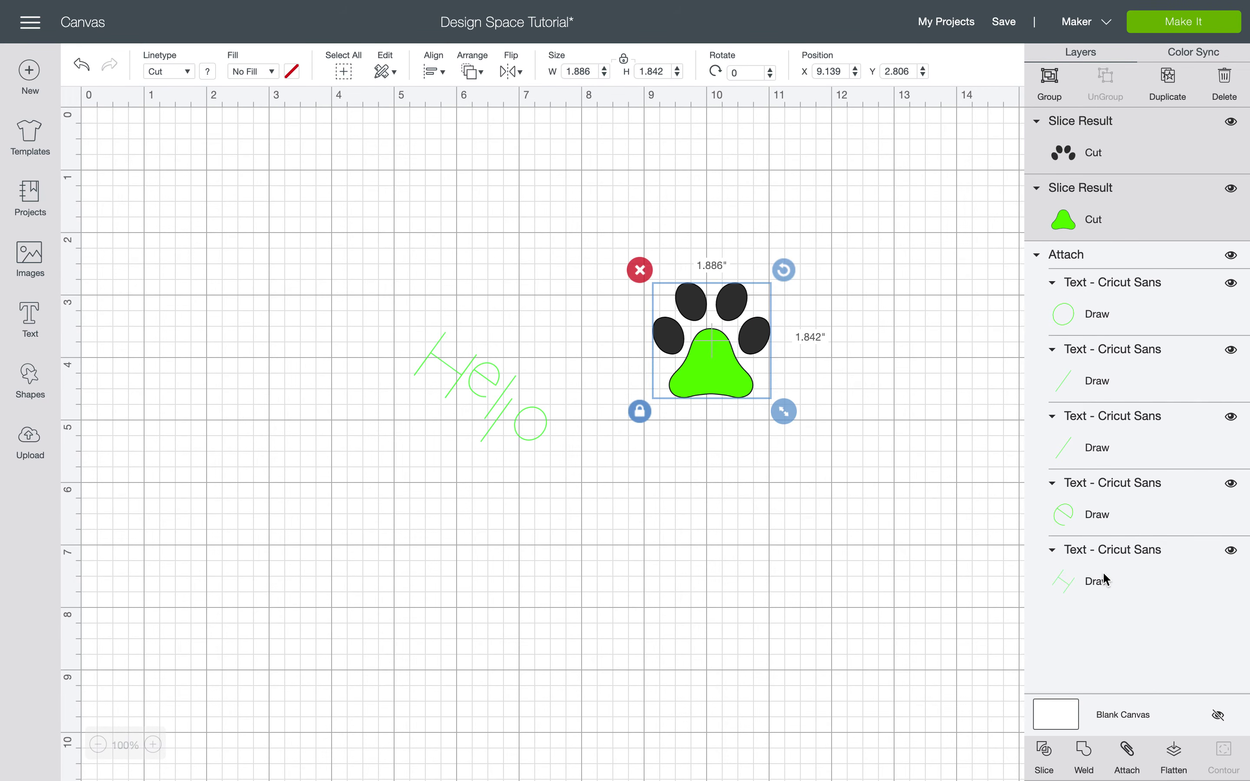
click(1083, 755)
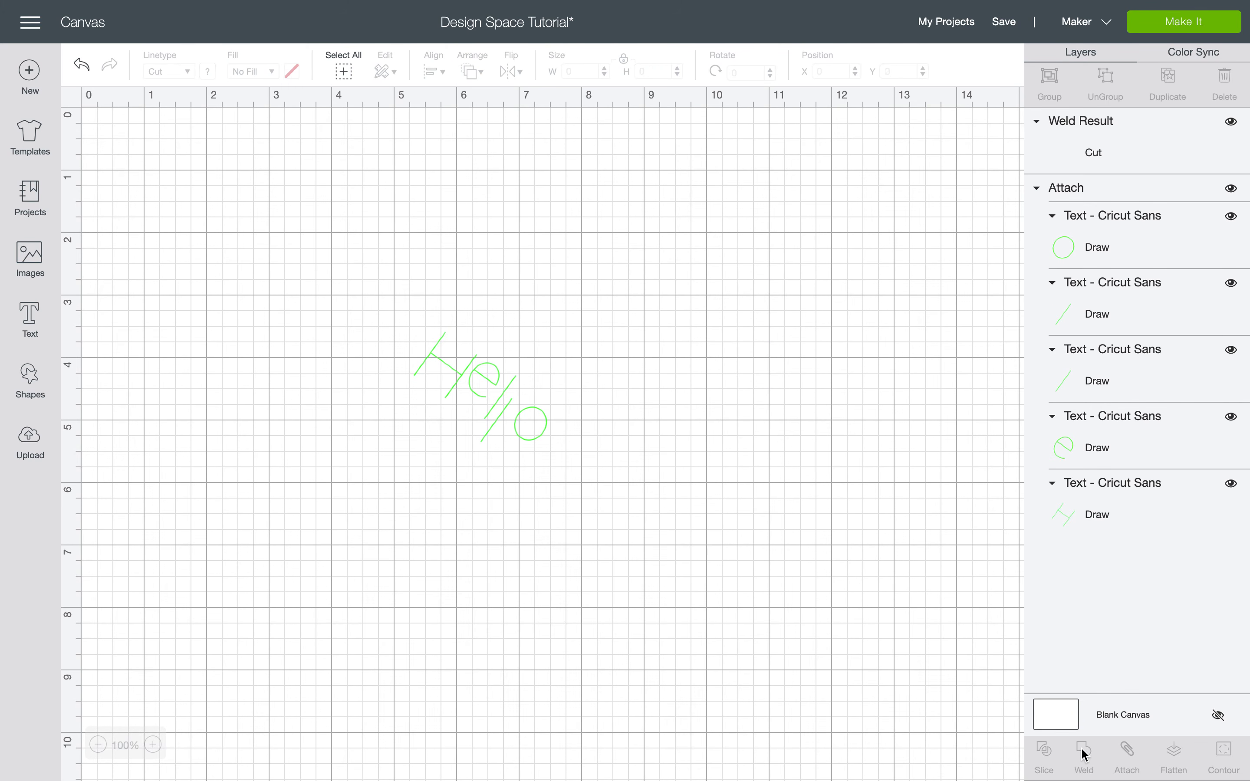
- Try moving the welded paw around the canvas and undo the moves
drag(723, 363, 774, 325)
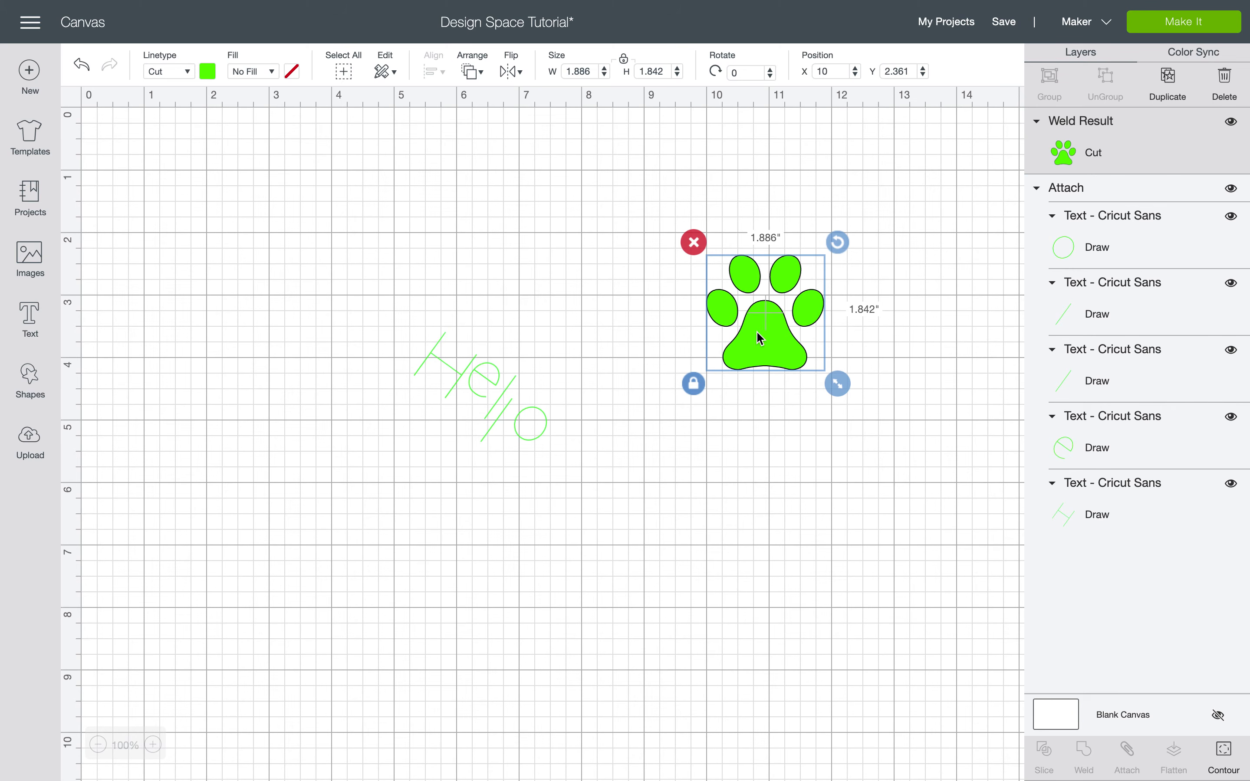
drag(758, 331, 737, 331)
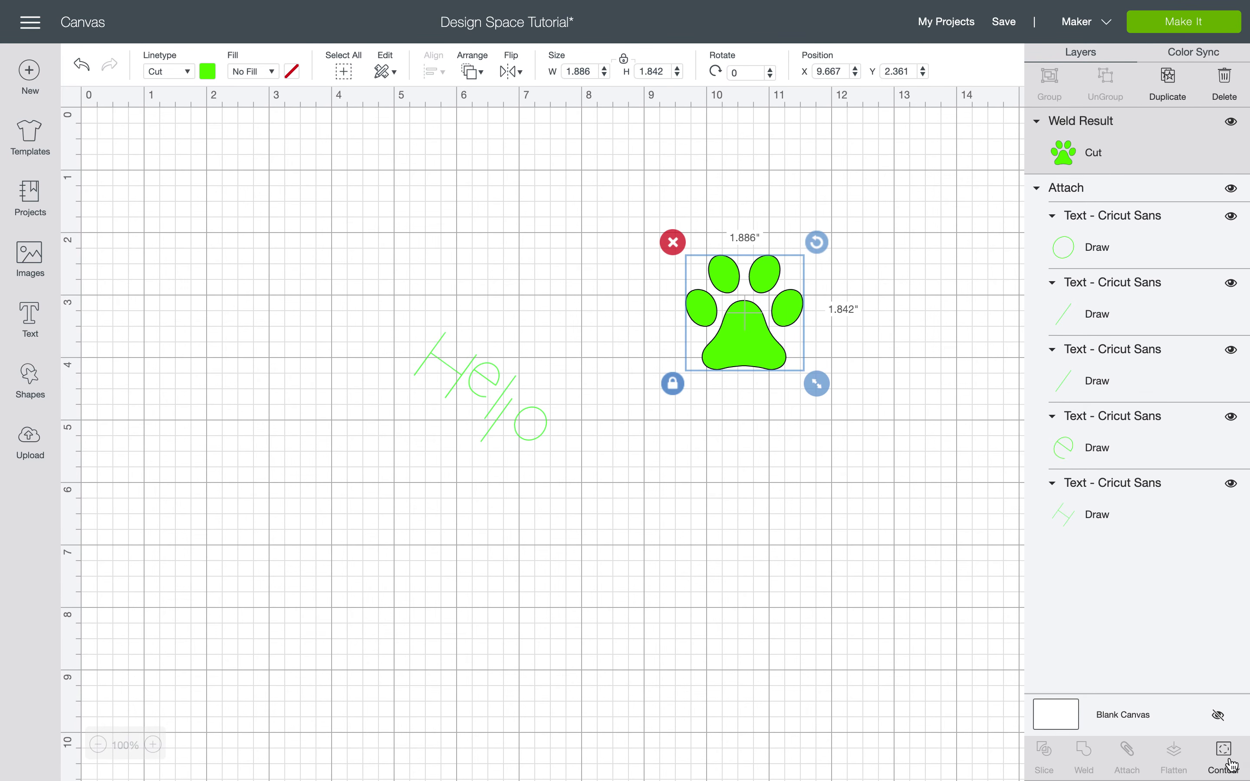
click(82, 64)
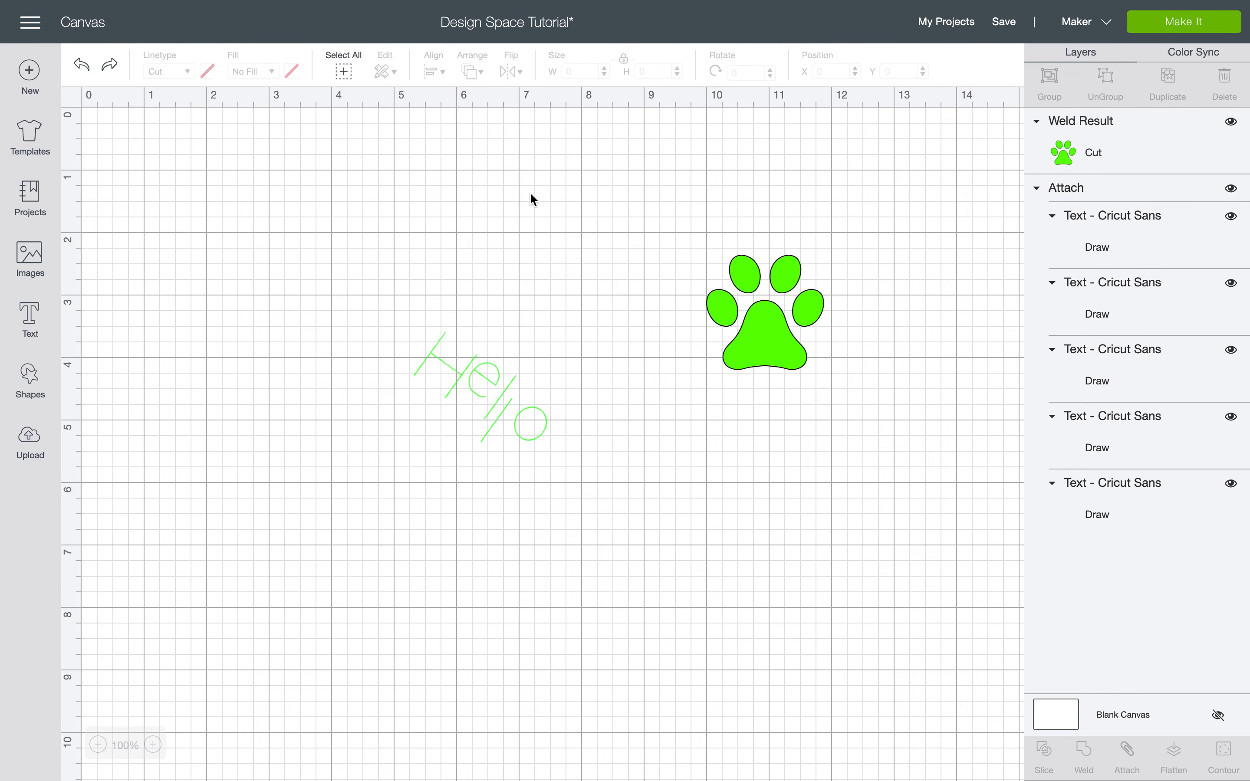
click(750, 356)
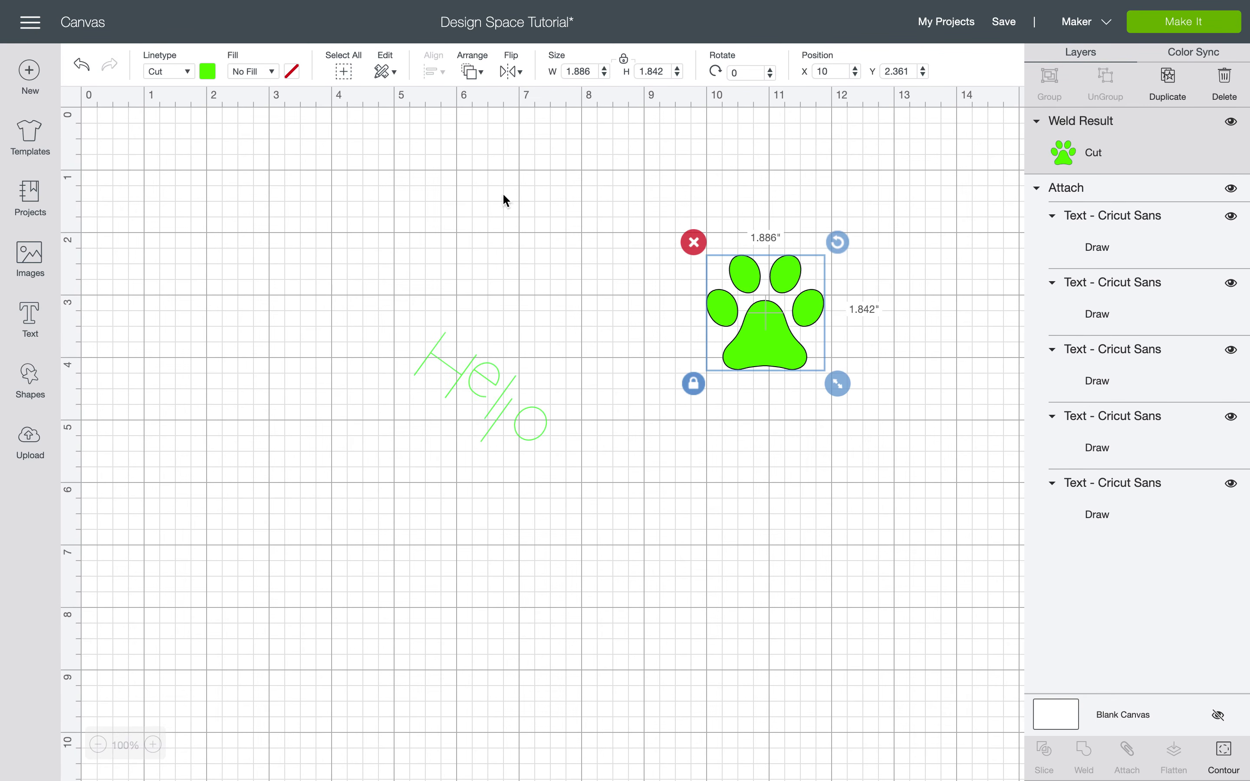
click(83, 65)
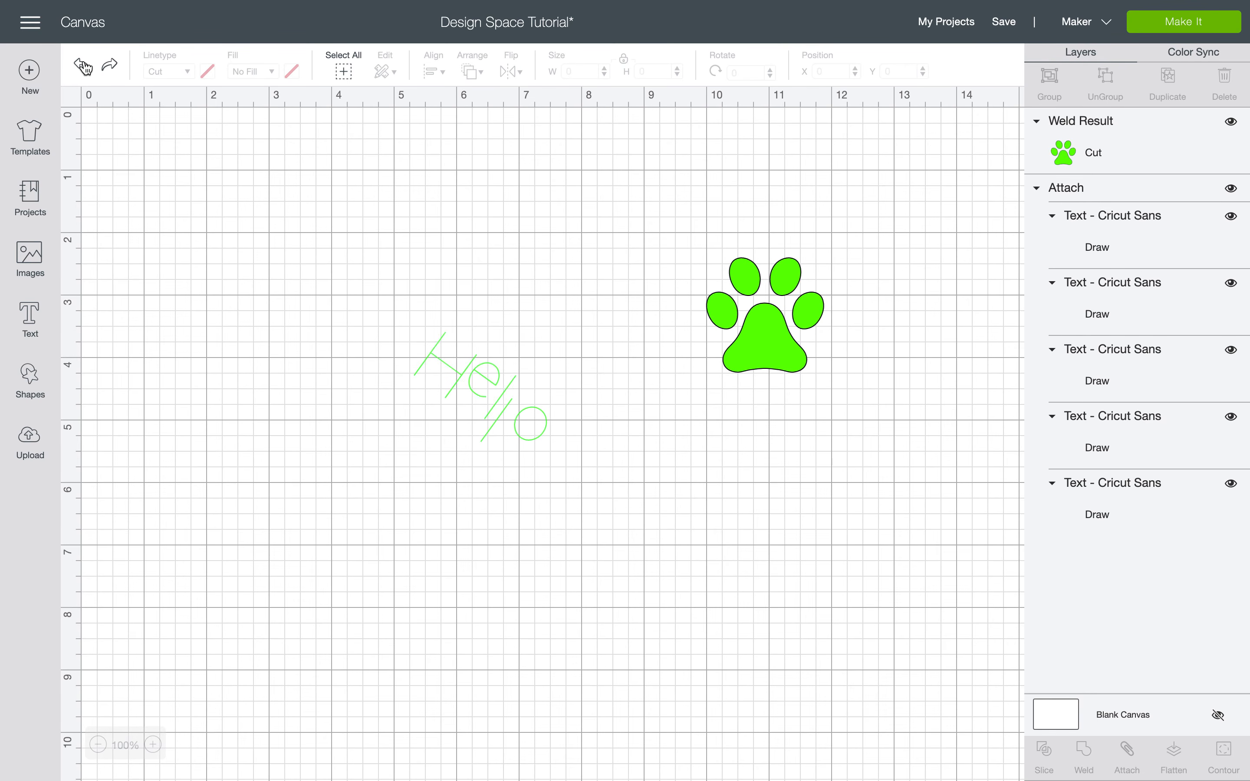
click(83, 65)
- Move the welded paw to about X 7.625, Y 2.264 and attach it to the Hello text
drag(801, 287, 687, 420)
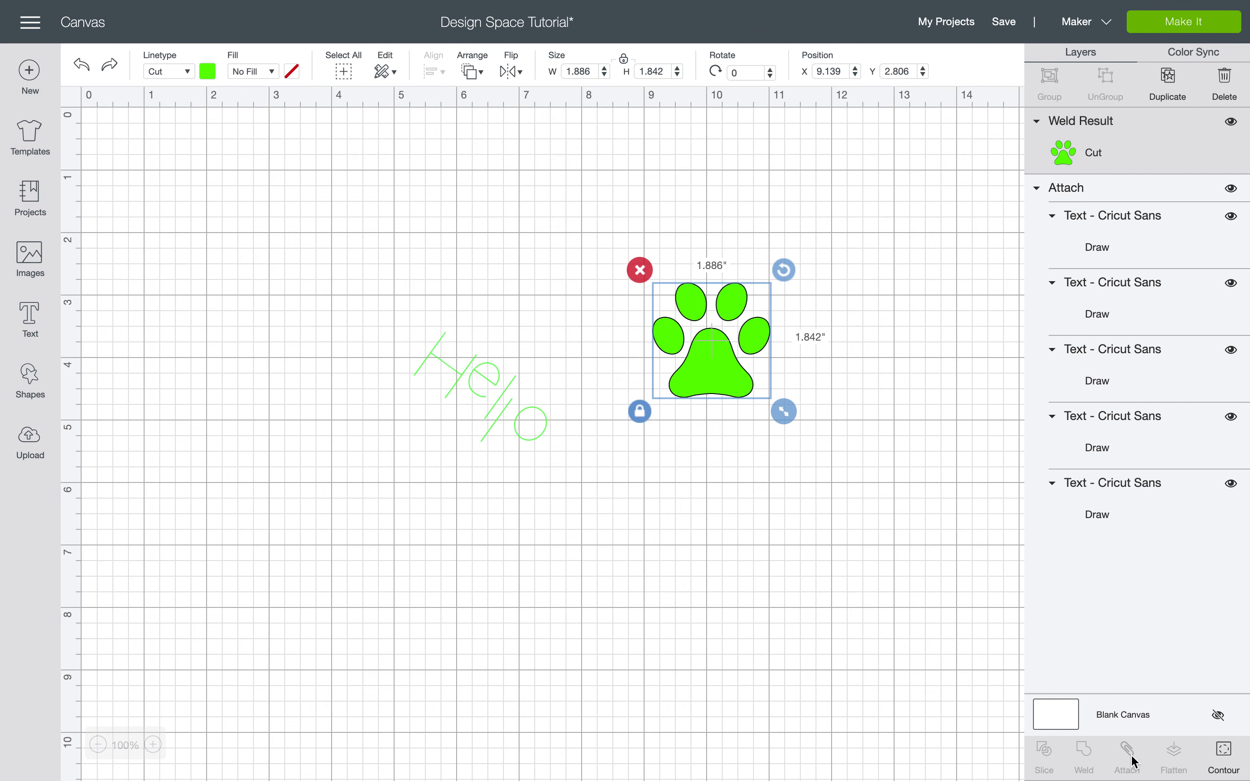
click(709, 364)
drag(707, 364, 607, 330)
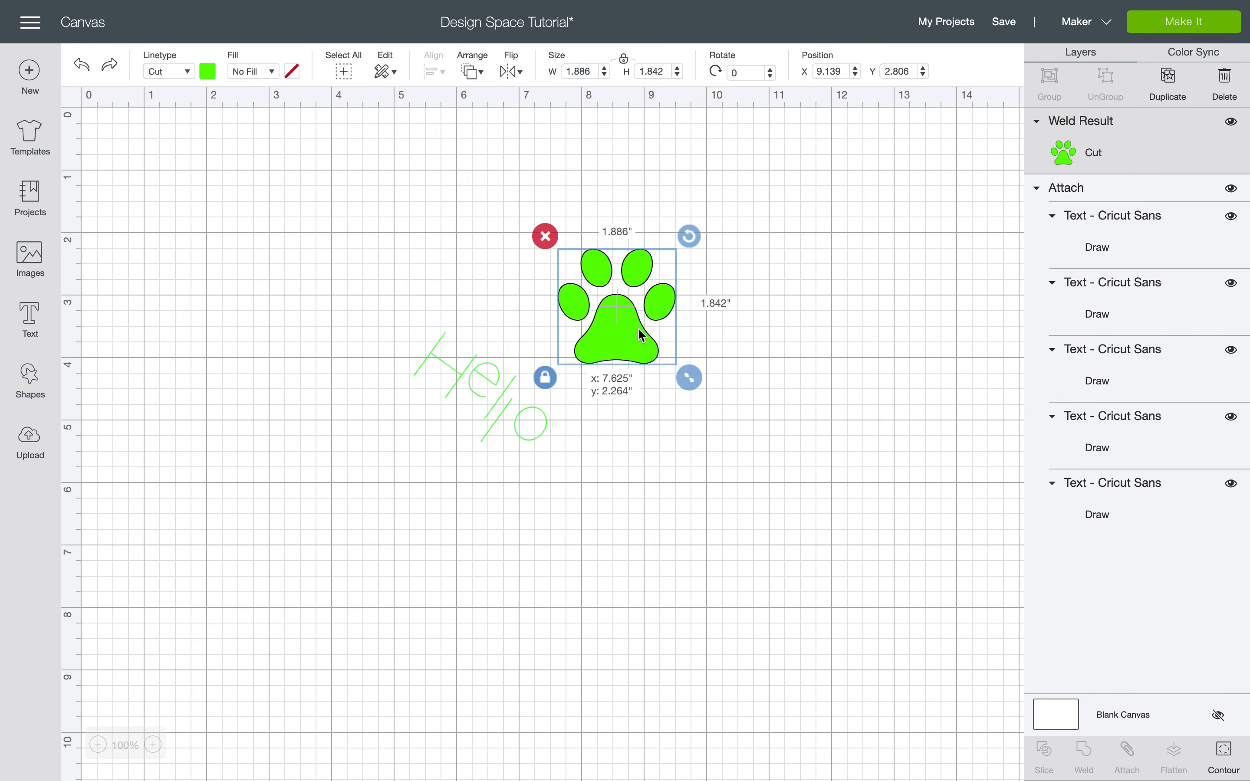
drag(728, 244, 252, 512)
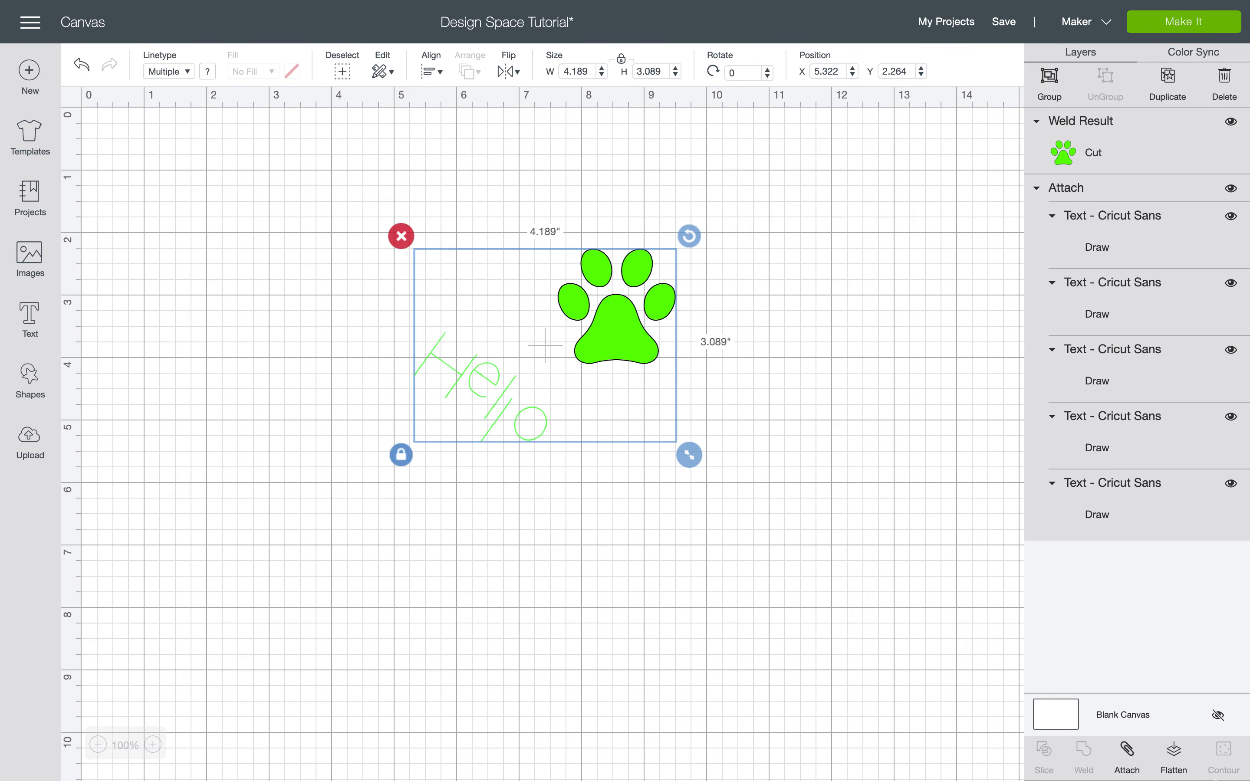
click(1127, 755)
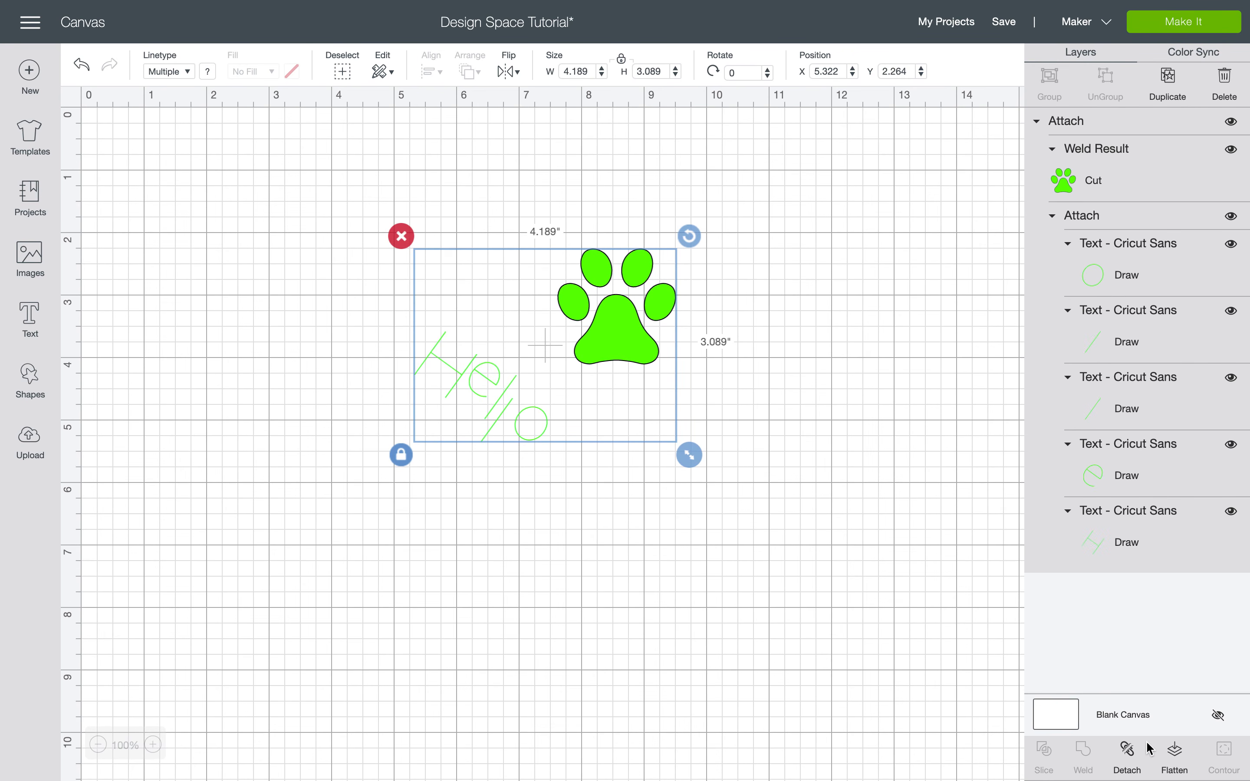
- Flatten the attached paw and Hello text into one printable layer and move it to about X 6.78, Y 2.389
click(1174, 765)
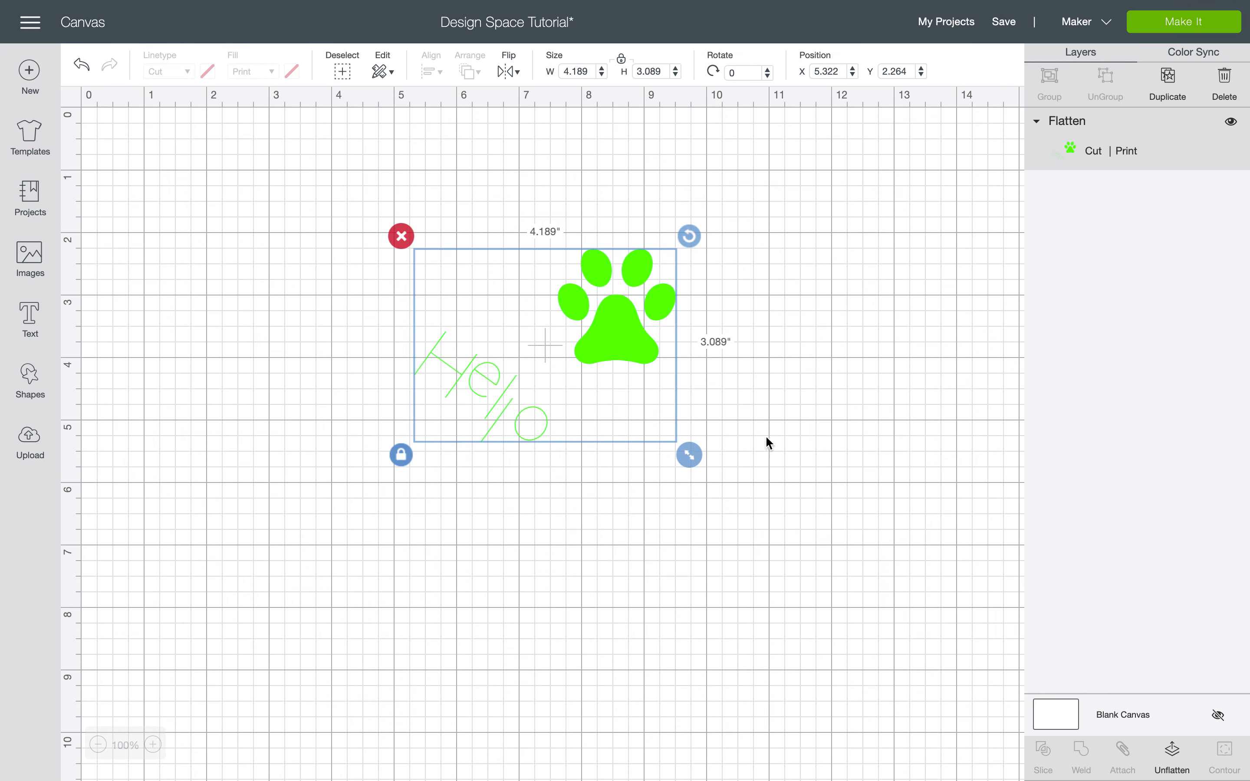
click(763, 396)
drag(766, 285, 420, 437)
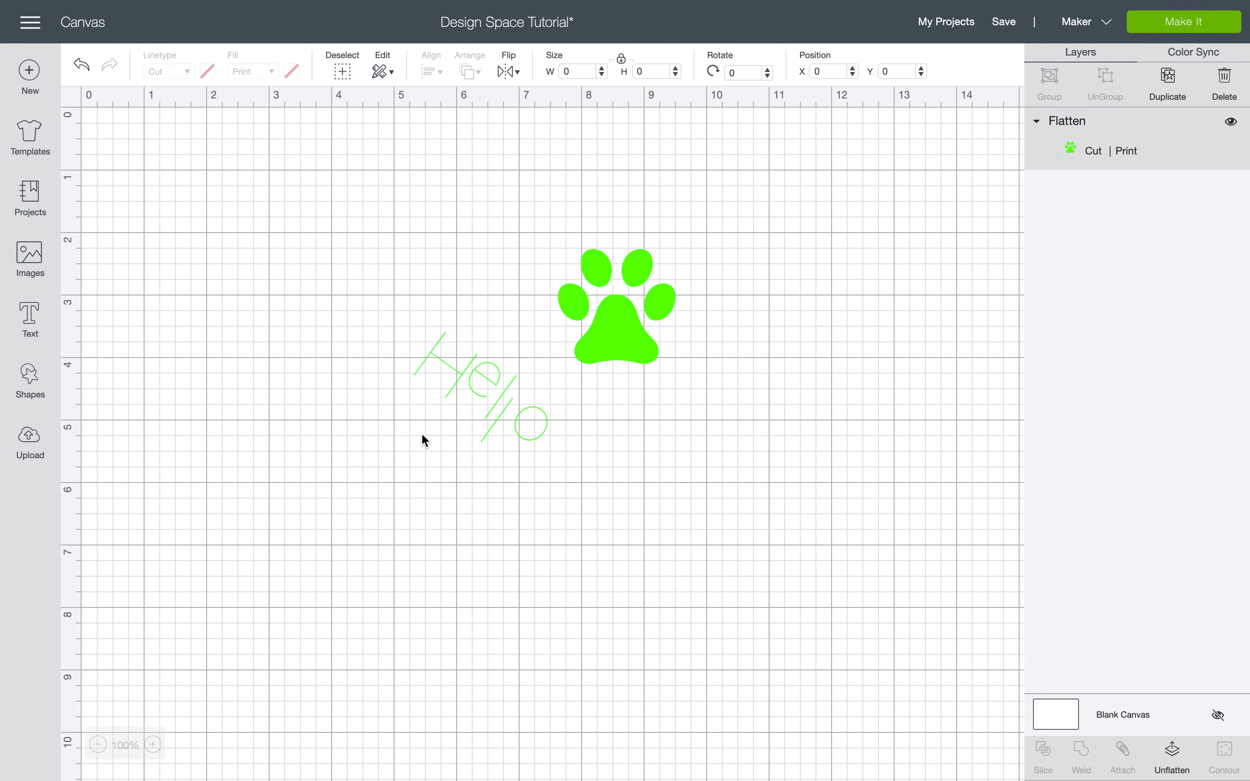
click(813, 334)
drag(730, 281, 440, 447)
drag(613, 313, 706, 317)
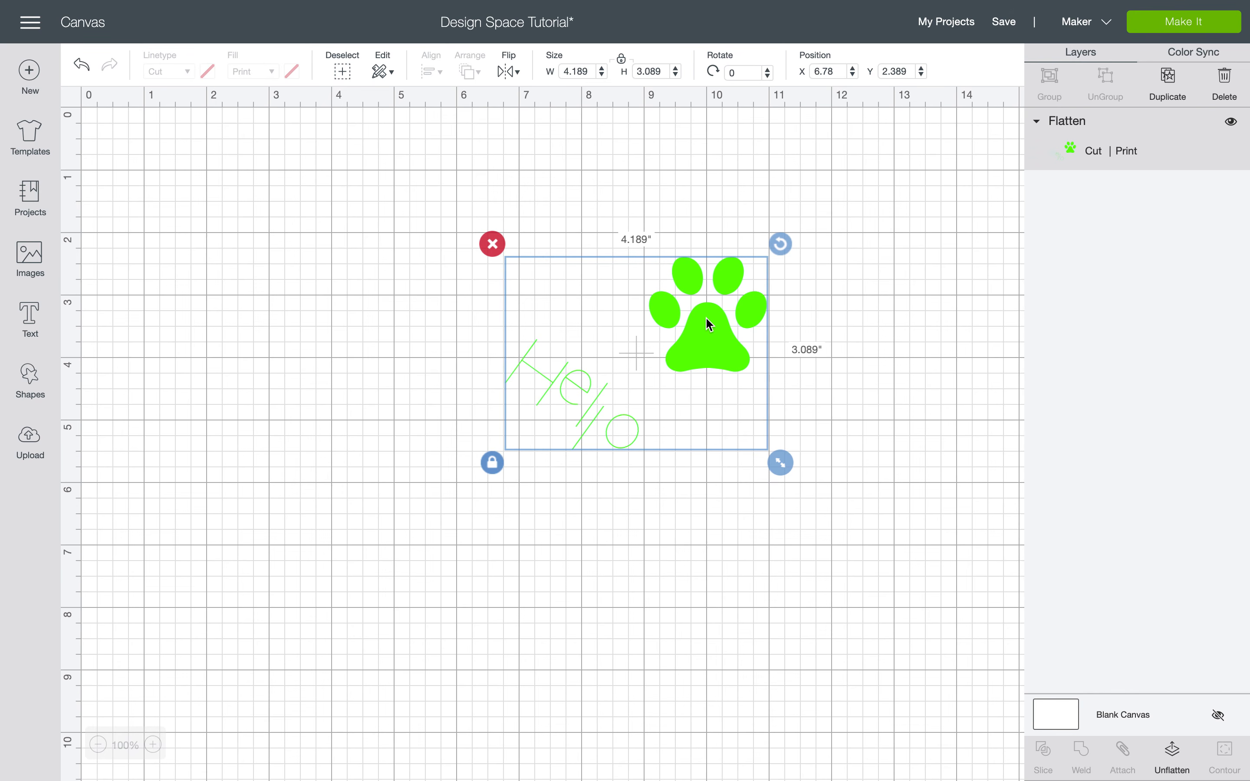
click(657, 217)
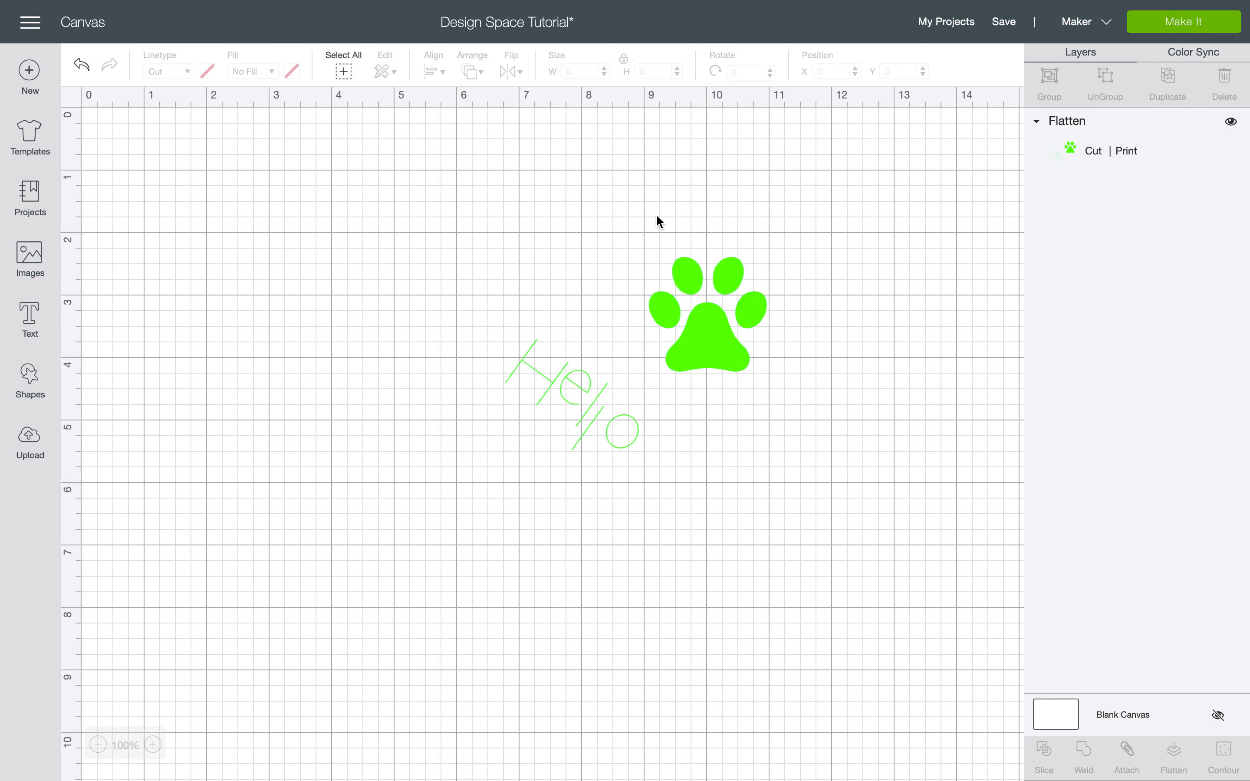
drag(657, 219, 813, 410)
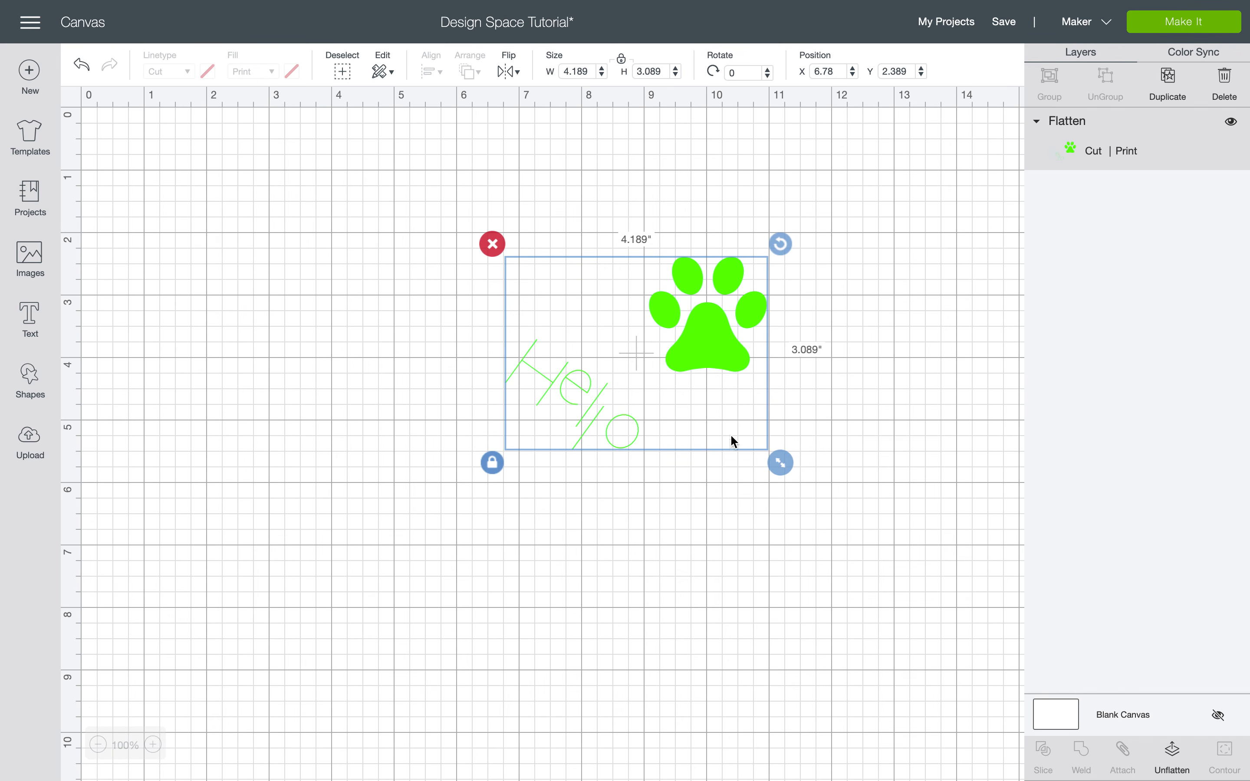
click(892, 318)
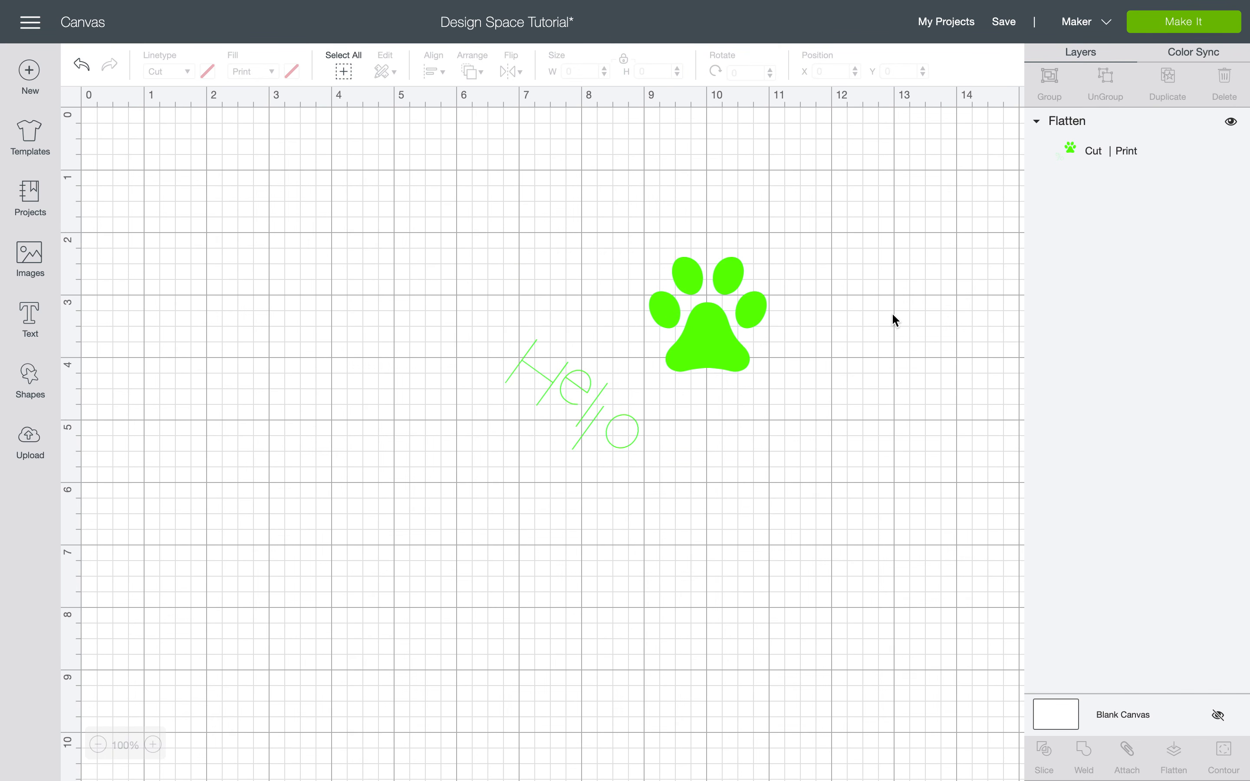
click(31, 386)
click(227, 159)
click(697, 297)
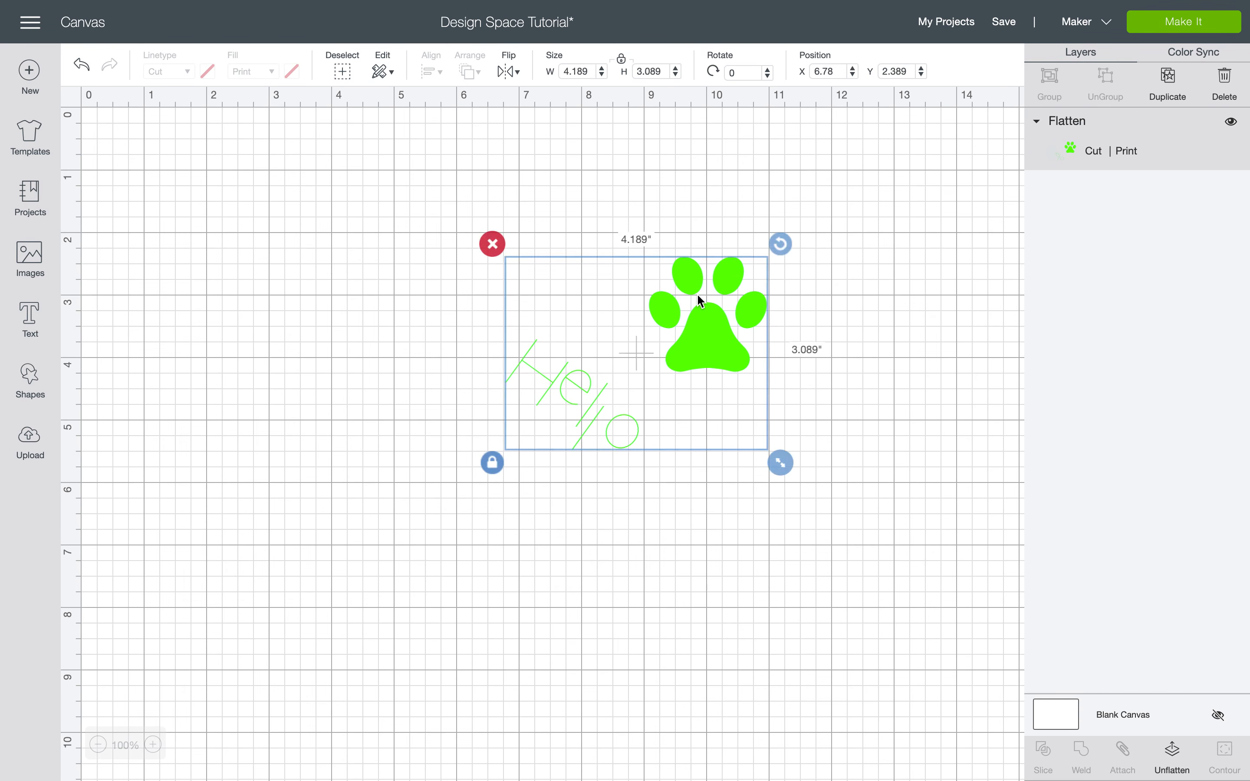